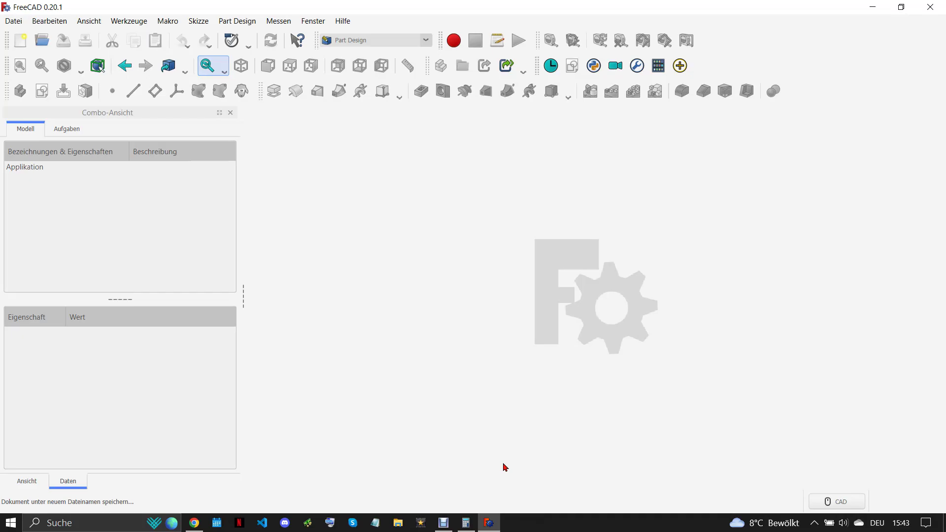
Check the reference drawing, then create a new empty FreeCAD document.
left_click(196, 522)
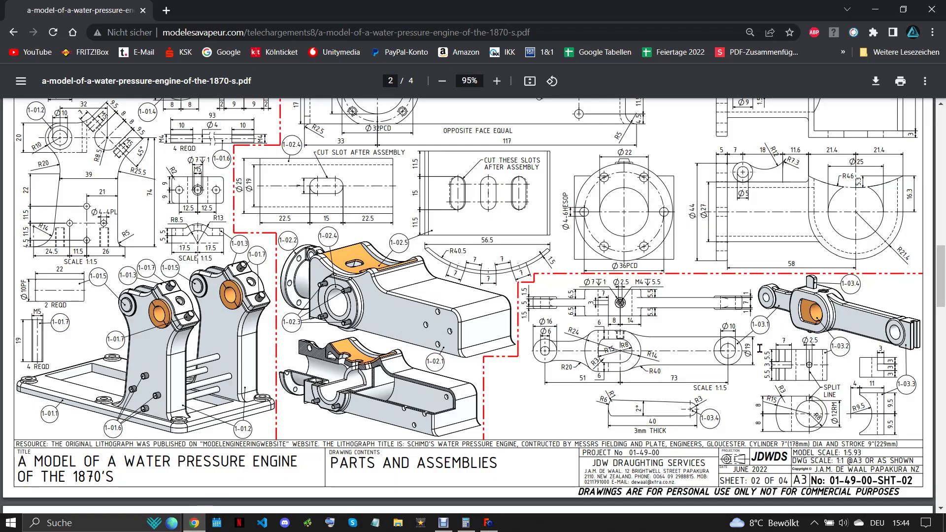
left_click(488, 525)
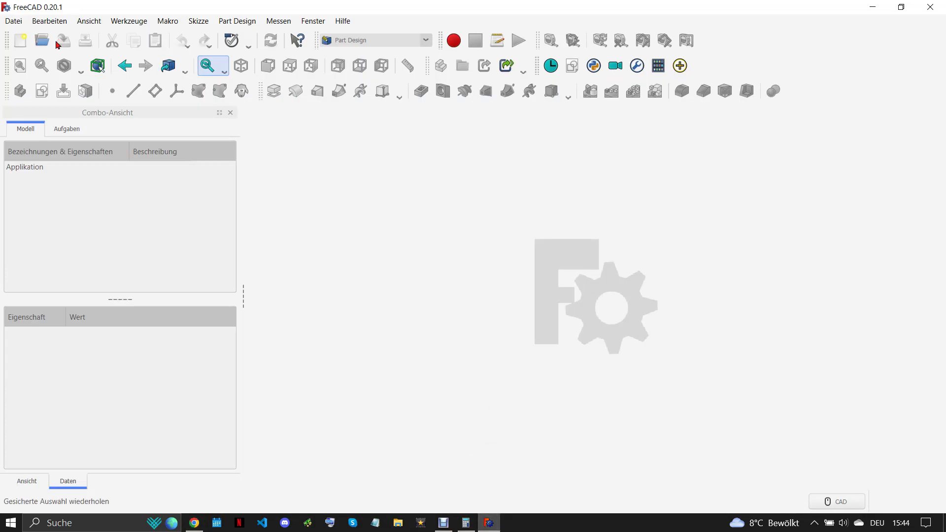
left_click(21, 44)
Save the new document as SA 1-02 in the water pressure engine folder.
left_click(14, 21)
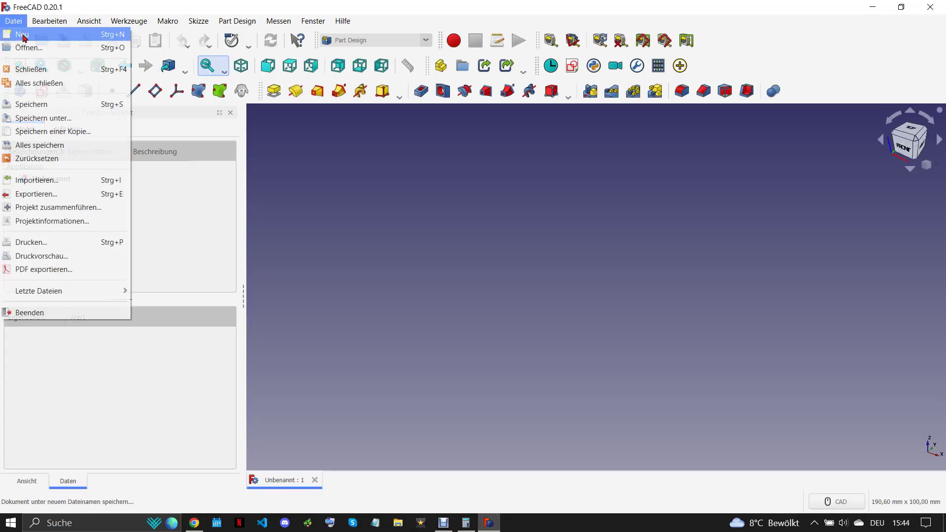
left_click(87, 111)
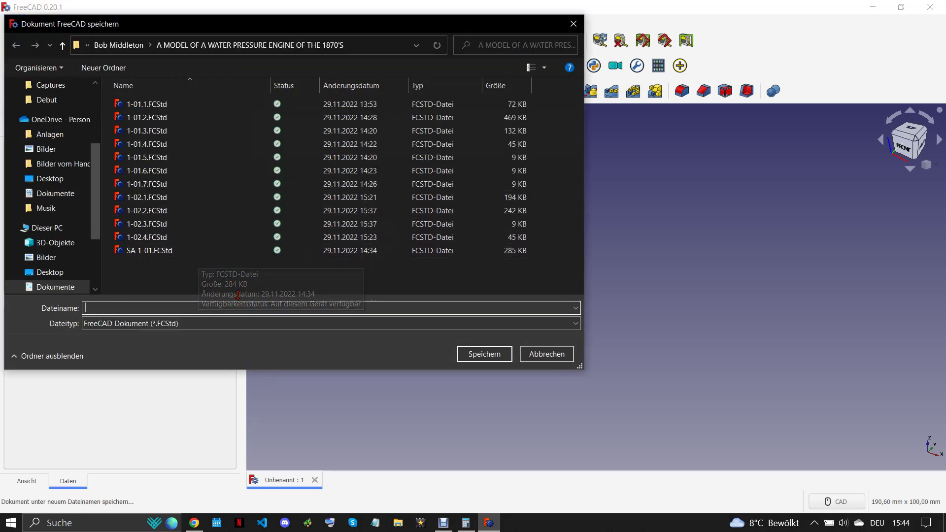
type("SA 1-0")
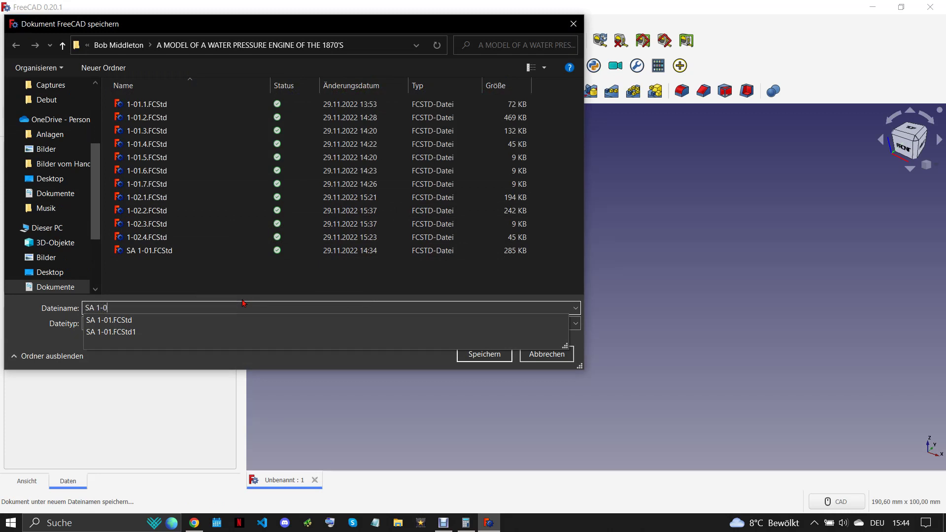
type("2")
left_click(487, 348)
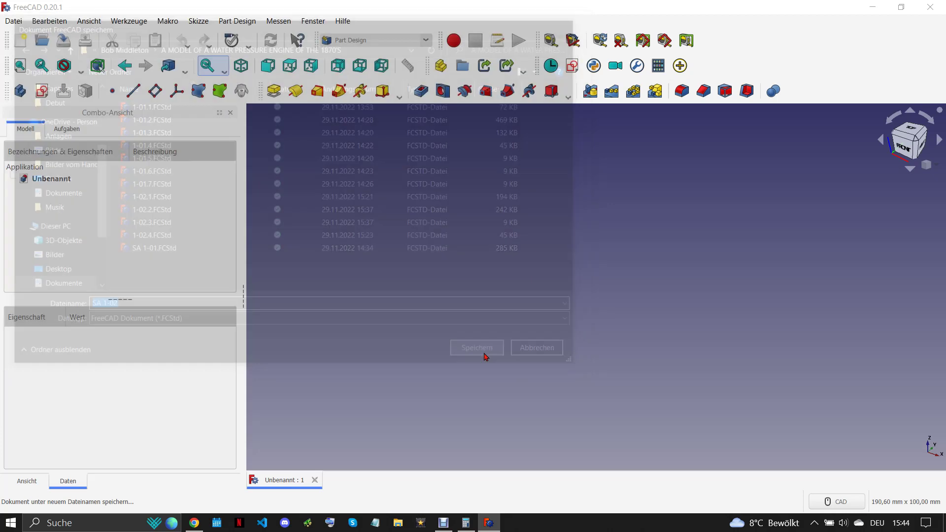
left_click(364, 39)
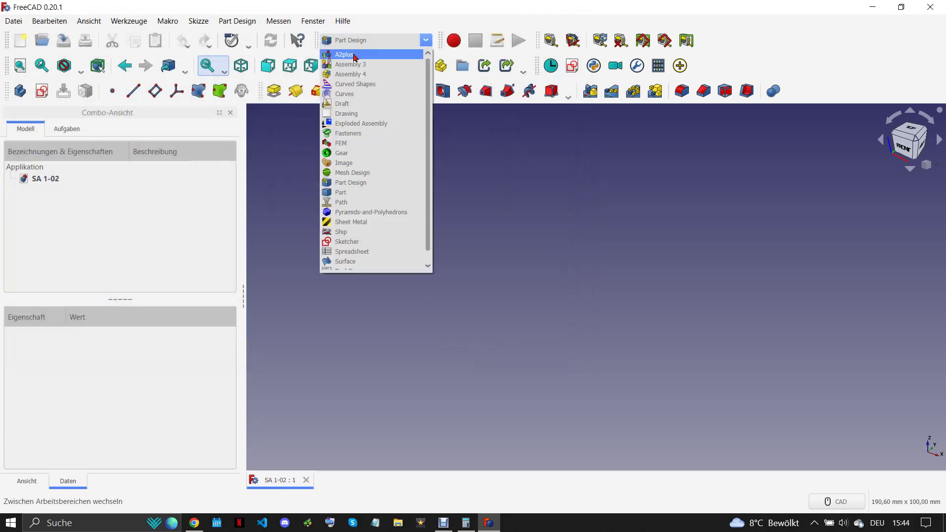
Import part 1-02.1 into the assembly with A2plus Add Part.
left_click(24, 93)
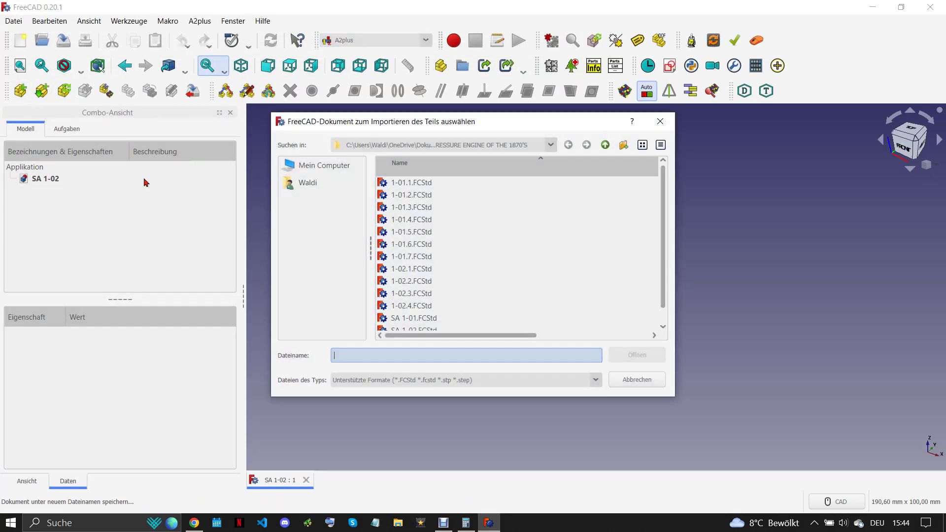
left_click(419, 261)
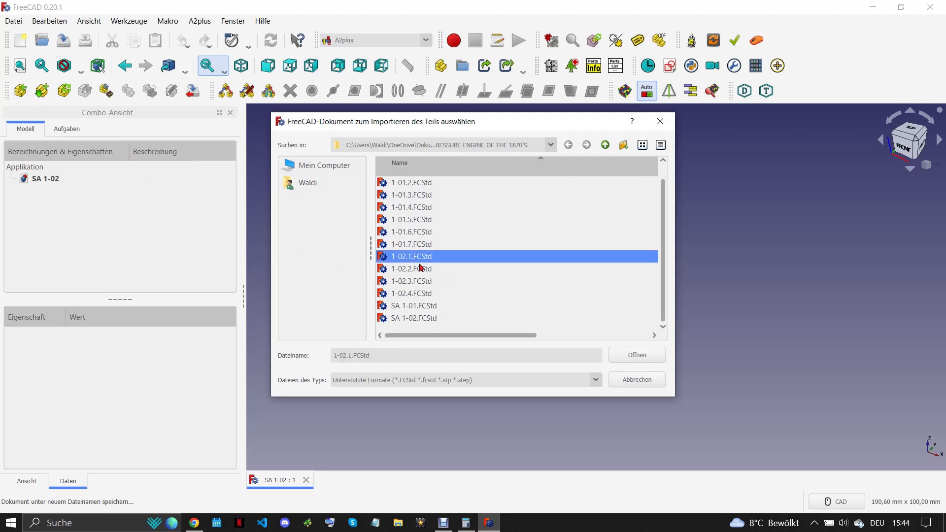
left_click(634, 351)
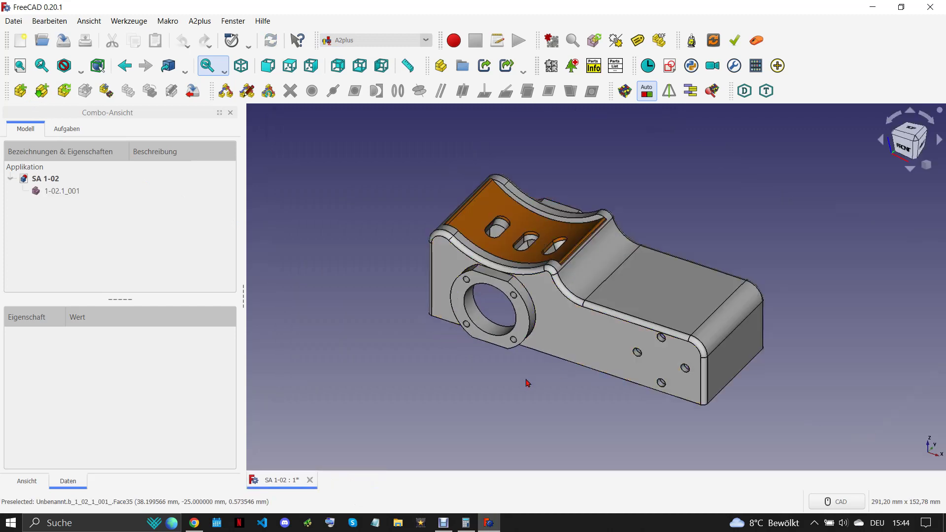
Switch the 3D view to perspective and orbit it to inspect part 1-02.1.
right_click(921, 167)
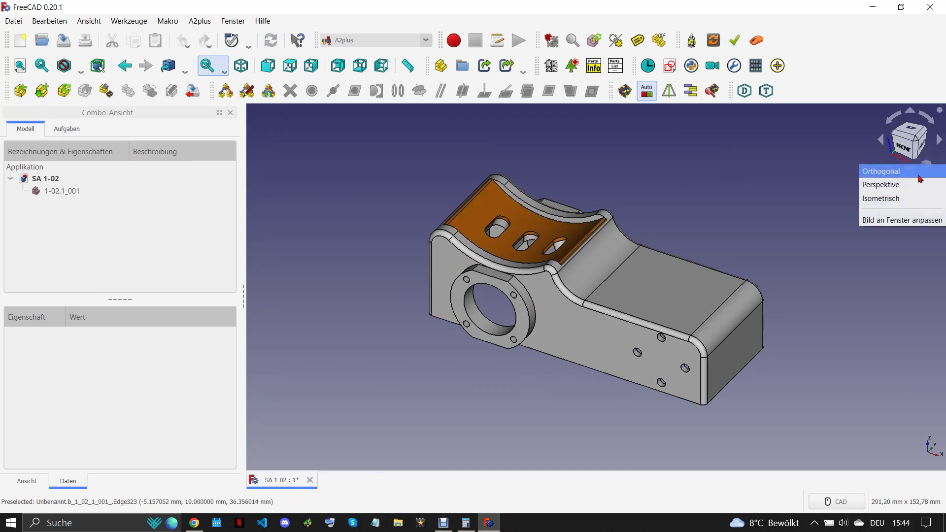
left_click(899, 184)
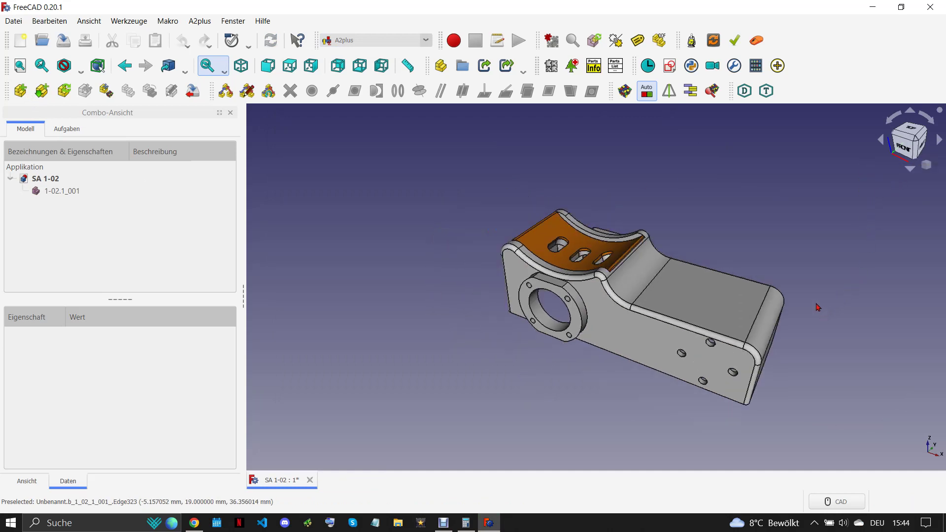
scroll(825, 306, "down", 2)
middle_click_drag(818, 307, 709, 235)
left_click(20, 90)
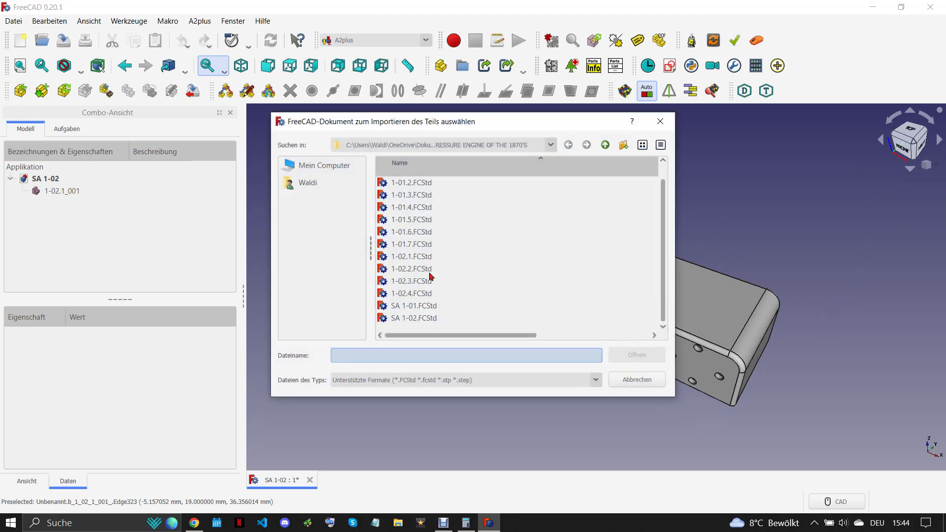
Import part 1-02.2 and make its first bore coaxial with a bore of 1-02.1.
left_click(422, 271)
left_click(637, 354)
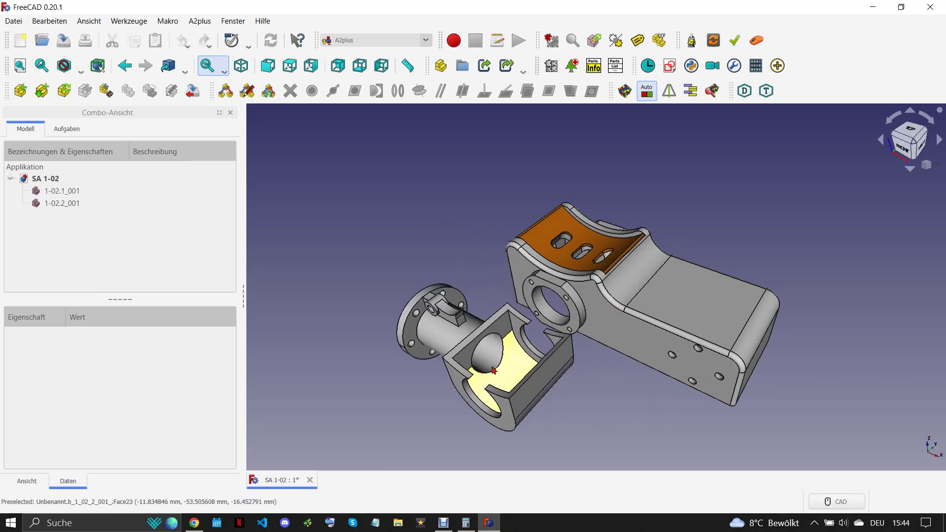
left_click(487, 347)
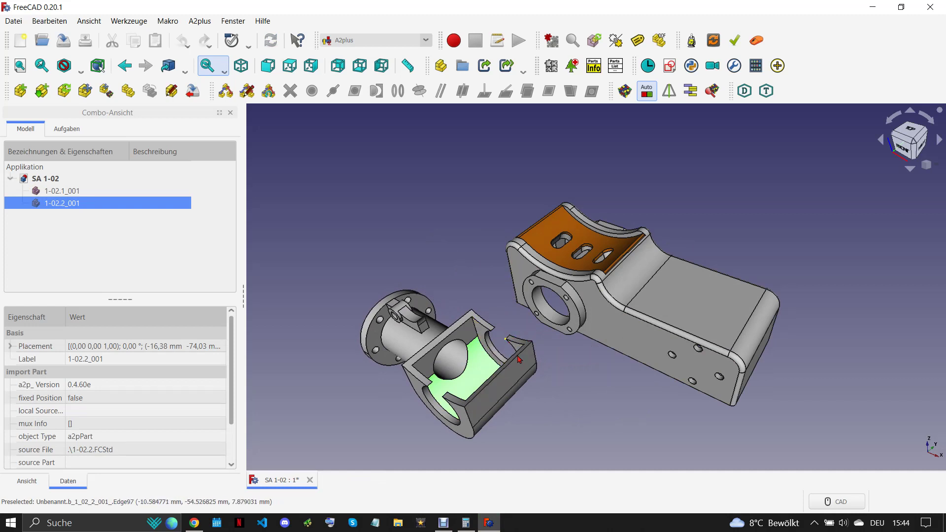
middle_click_drag(519, 359, 553, 353)
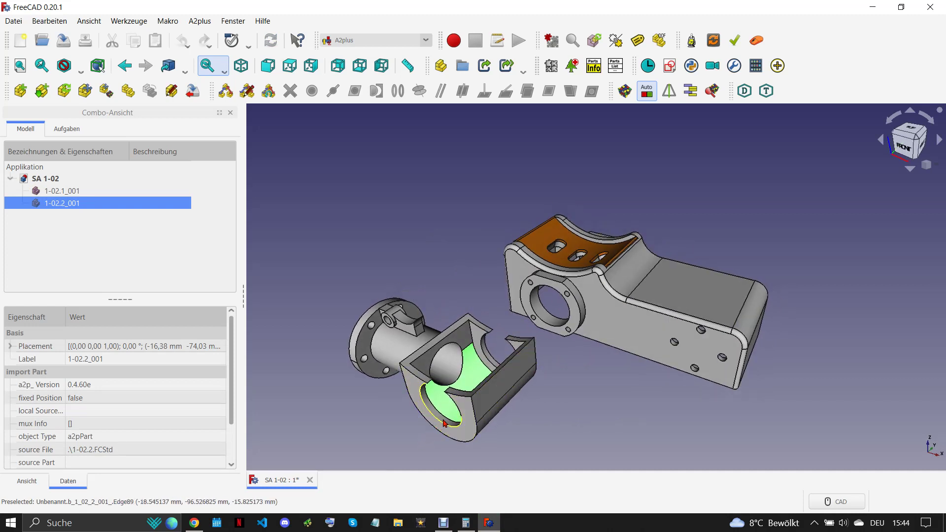
scroll(547, 308, "up", 1)
left_click(547, 308, "ctrl")
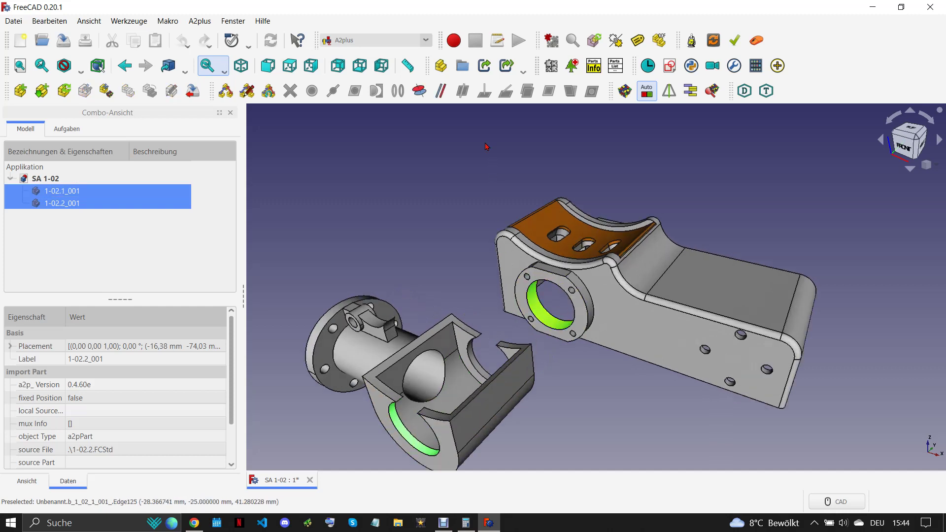
left_click(400, 92)
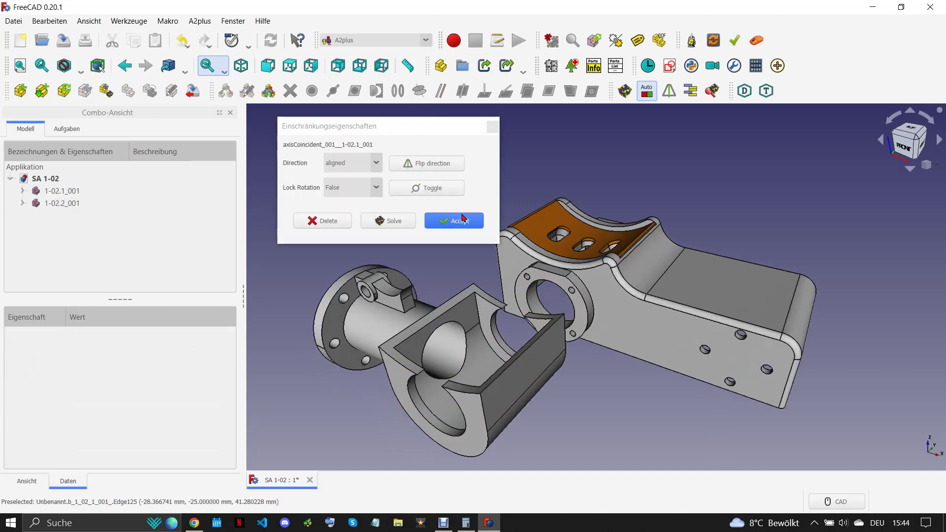
left_click(463, 220)
Make the second pair of bores coaxial with another axisCoincident constraint.
left_click(392, 301)
middle_click_drag(391, 300, 391, 270)
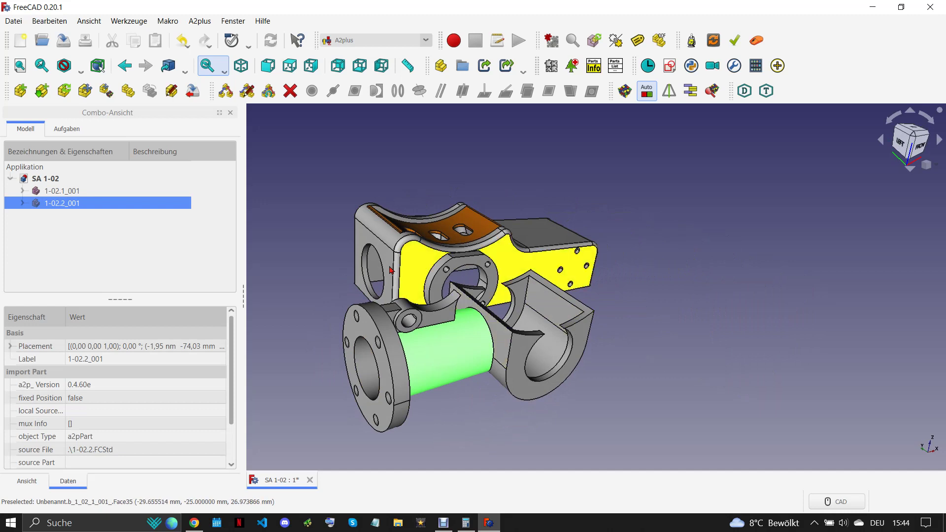
scroll(392, 270, "up", 2)
left_click(364, 273, "ctrl")
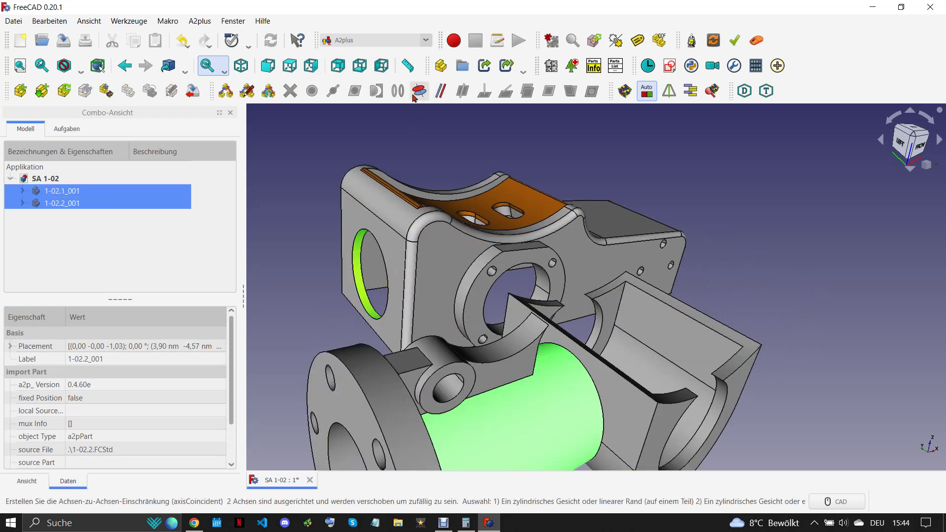
left_click(418, 91)
left_click(446, 219)
Orbit and zoom to inspect the joined parts 1-02.1 and 1-02.2.
mouse_move(446, 231)
middle_mouse_down()
mouse_move(436, 276)
mouse_move(387, 233)
middle_mouse_up()
scroll(388, 232, "up", 3)
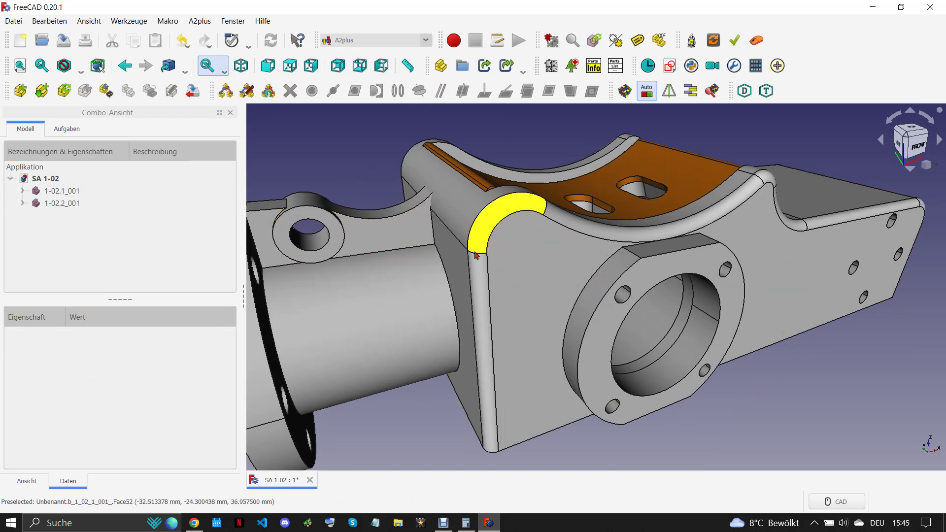
scroll(493, 276, "down", 2)
middle_click_drag(538, 296, 591, 320)
scroll(606, 331, "down", 3)
middle_click_drag(587, 361, 538, 384)
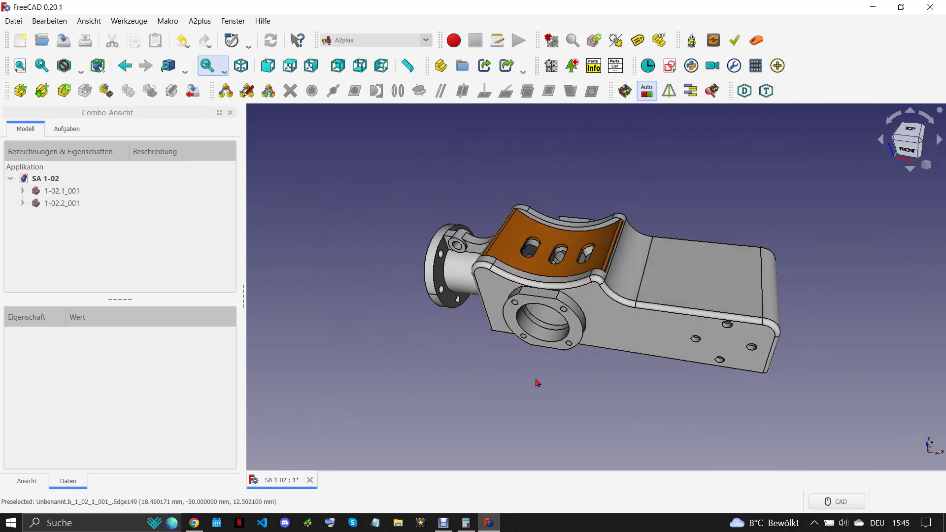
left_click(20, 90)
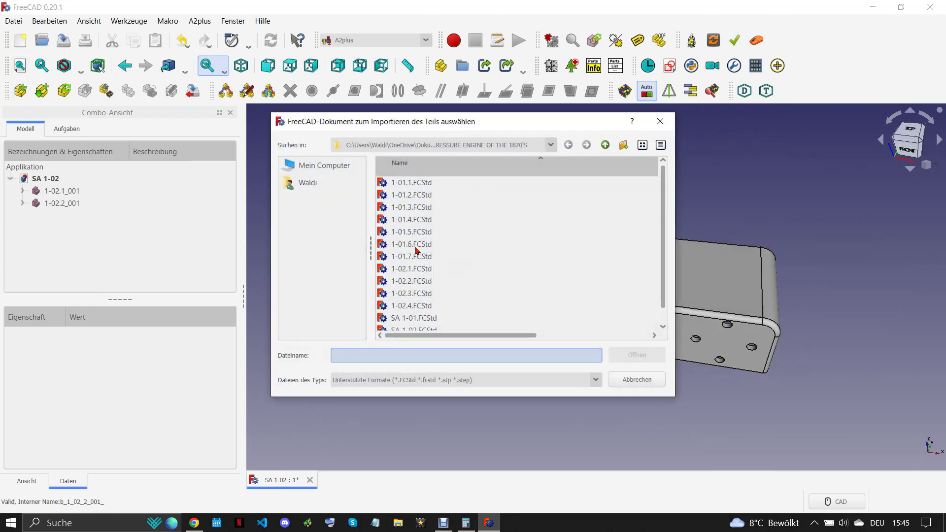
Import pin part 1-02.3 and place it below the lever.
left_click(416, 293)
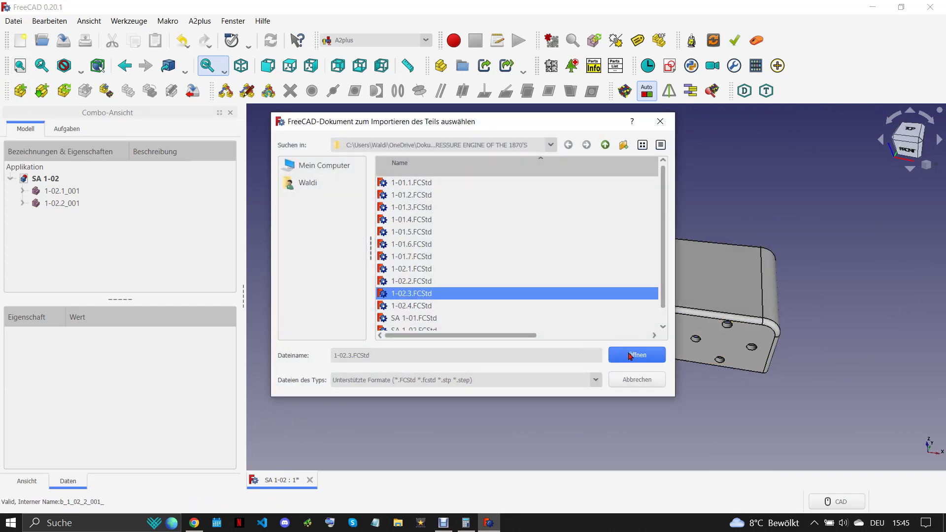
left_click(635, 355)
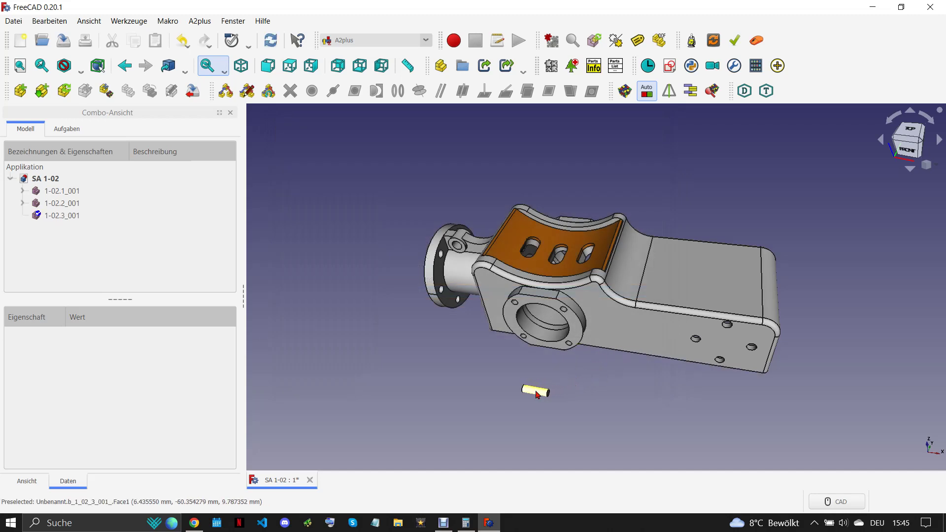
left_click(537, 393)
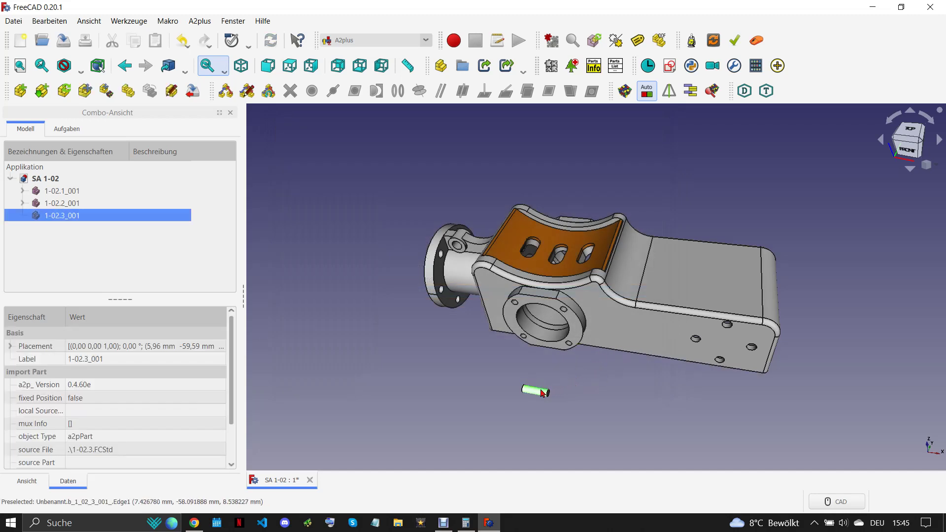
middle_click_drag(524, 394, 561, 298)
scroll(561, 297, "up", 5)
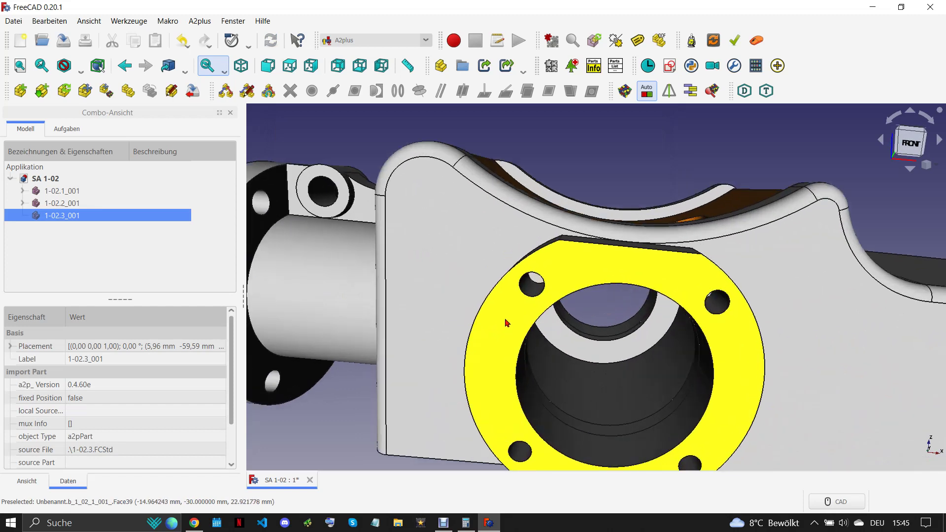
scroll(562, 297, "up", 5)
scroll(549, 303, "down", 2)
scroll(454, 327, "down", 2)
scroll(454, 327, "down", 3)
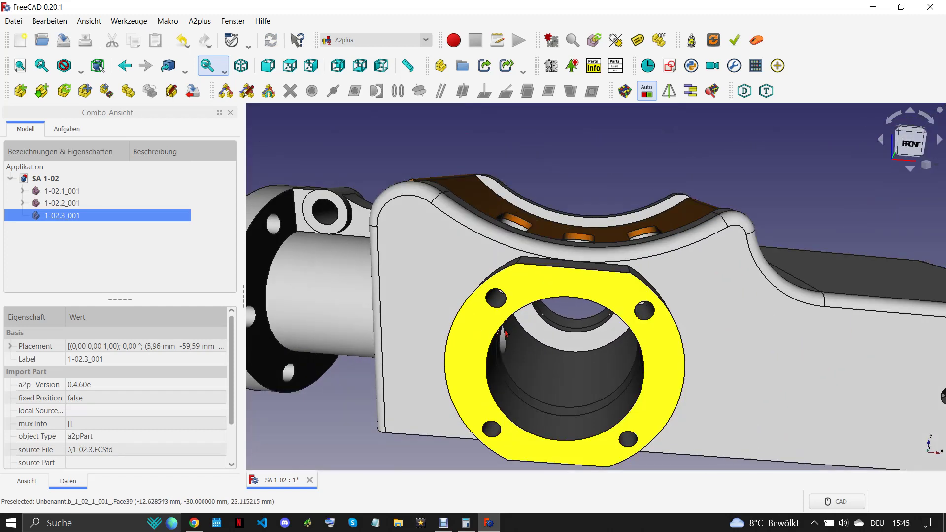
scroll(528, 397, "down", 2)
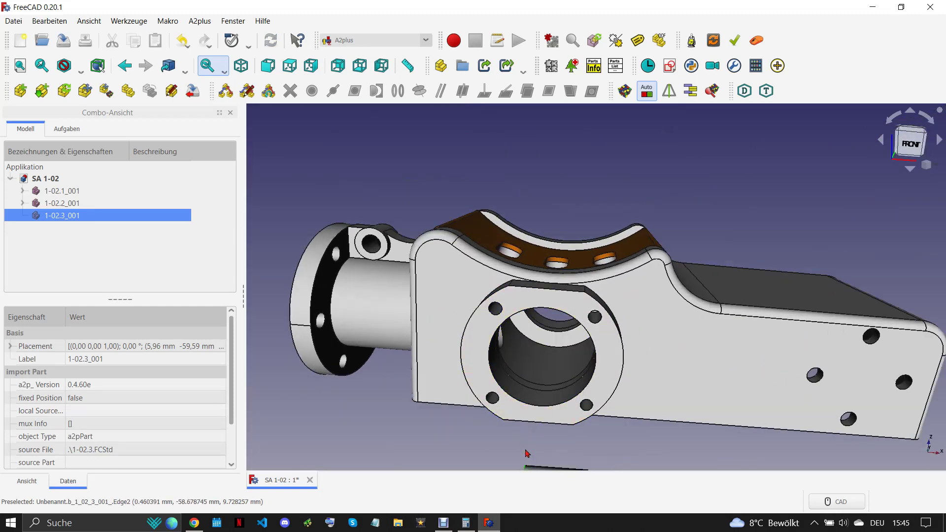
scroll(493, 328, "up", 2)
scroll(498, 291, "up", 1)
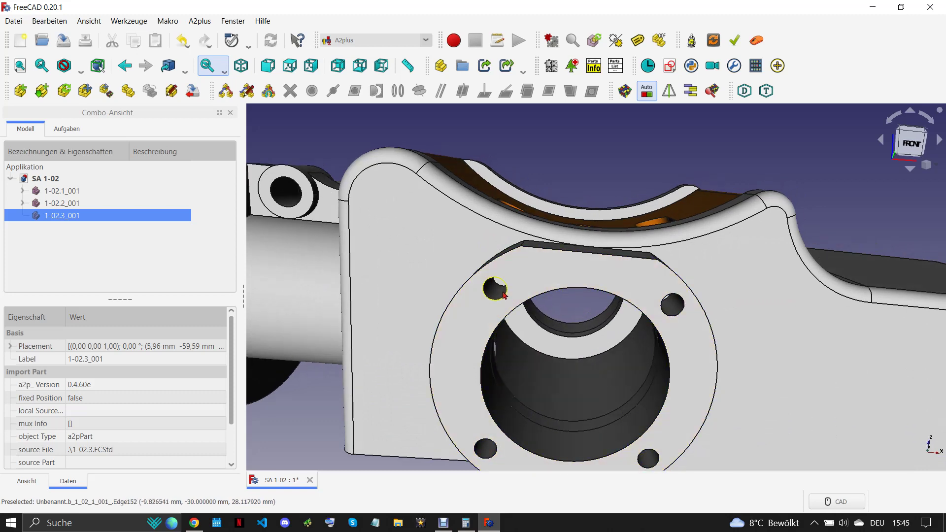
Select the pin edge and the upper-left flange bolt hole for a circular-edge constraint.
left_click(502, 287, "ctrl")
left_click(502, 288, "ctrl")
scroll(501, 288, "up", 1)
scroll(502, 289, "up", 1)
left_click(501, 286, "ctrl")
scroll(501, 286, "down", 2)
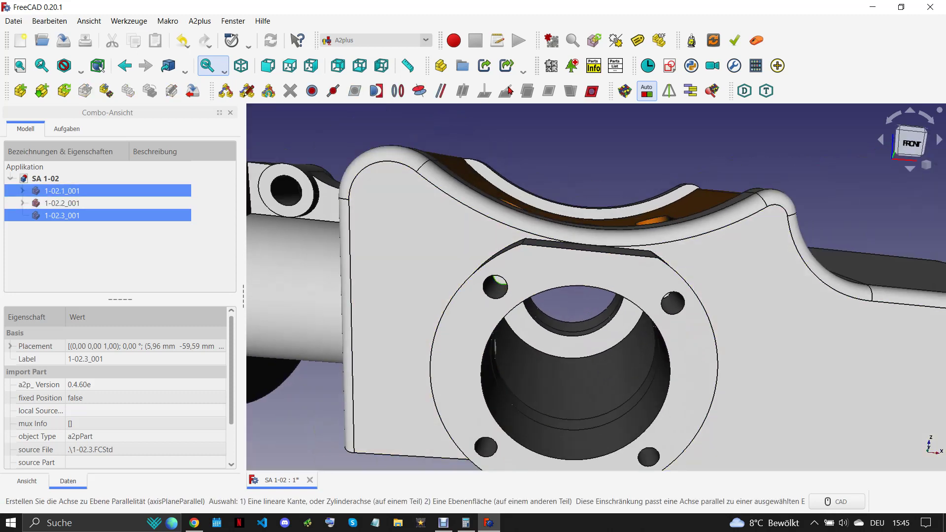
mouse_move(540, 281)
middle_mouse_down()
mouse_move(503, 234)
mouse_move(481, 226)
mouse_move(554, 310)
mouse_move(584, 296)
mouse_move(567, 296)
mouse_move(570, 265)
mouse_move(500, 278)
mouse_move(506, 306)
middle_mouse_up()
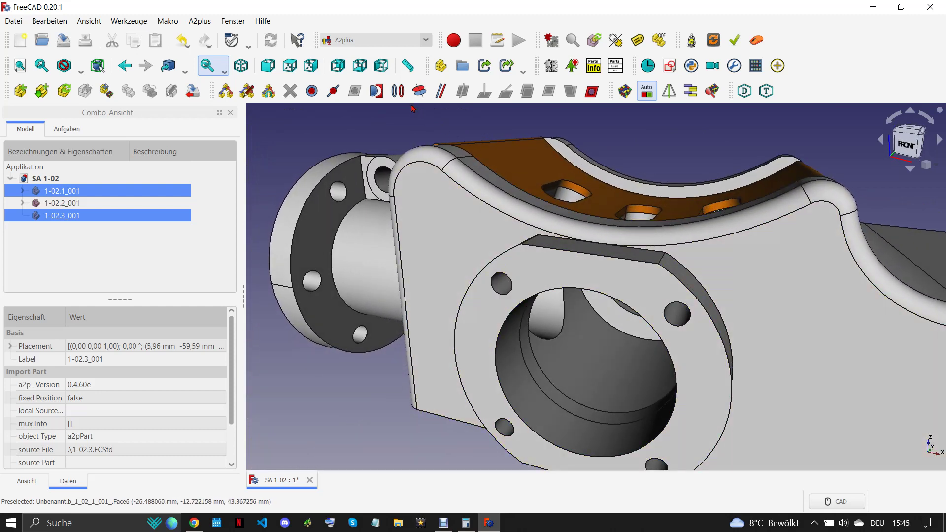
left_click(398, 90)
Accept the first pin's constraint flipped to aligned, then place pin copy 1-02.3_002.
left_click(469, 163)
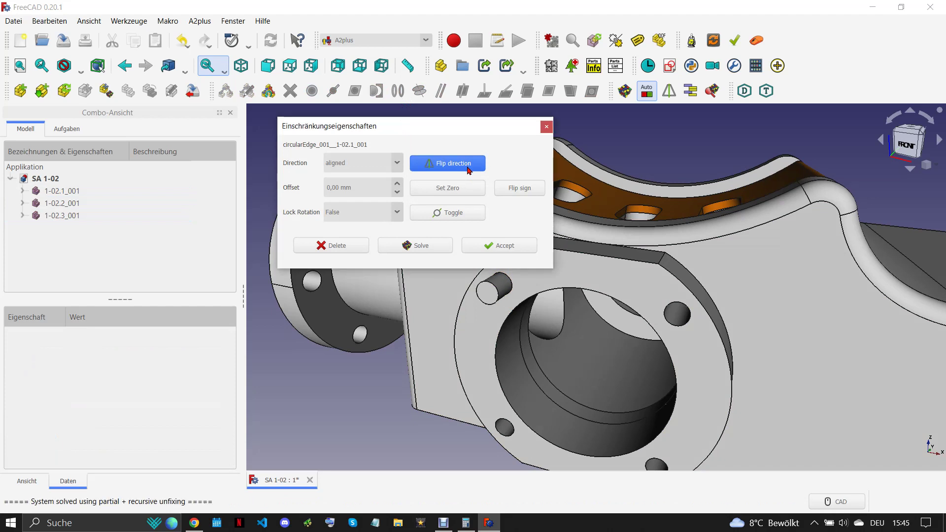
left_click(513, 247)
left_click(492, 290)
scroll(492, 290, "down", 2)
scroll(492, 290, "down", 2)
left_click(374, 414)
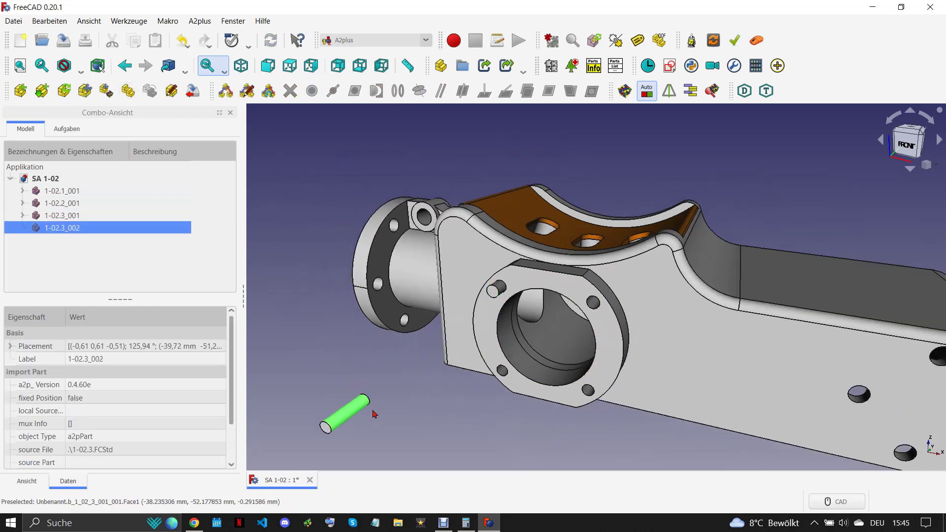
Constrain pin 1-02.3_002 into a bolt hole with a circular-edge constraint.
scroll(559, 298, "up", 2)
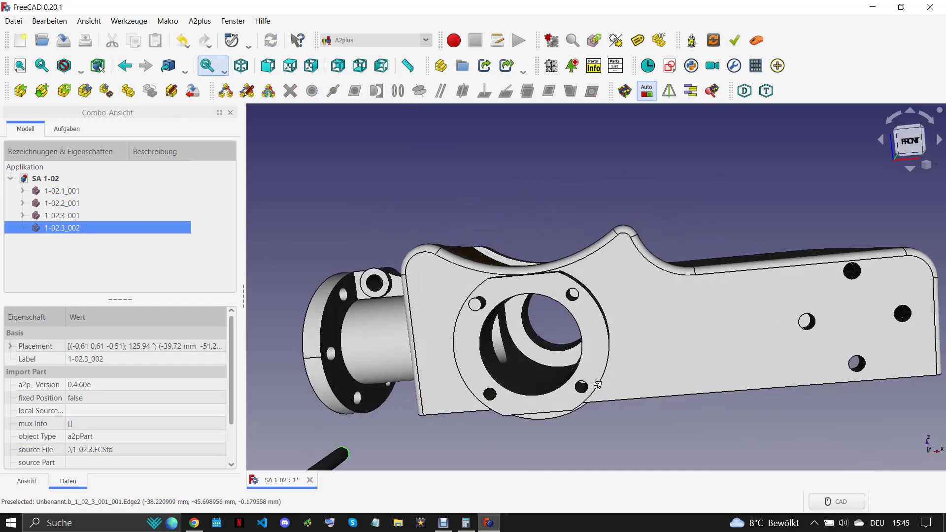
scroll(559, 298, "up", 2)
scroll(559, 298, "up", 2)
left_click(558, 298, "ctrl")
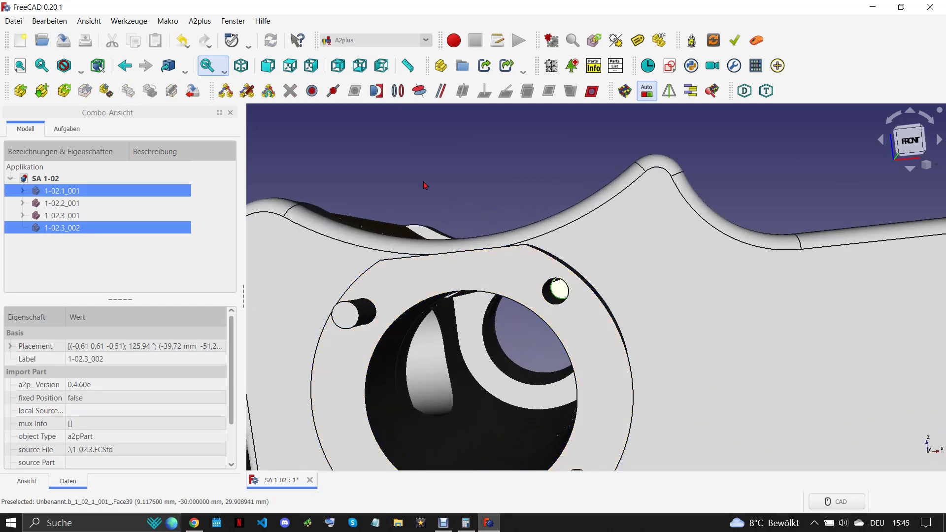
left_click(398, 91)
left_click(500, 246)
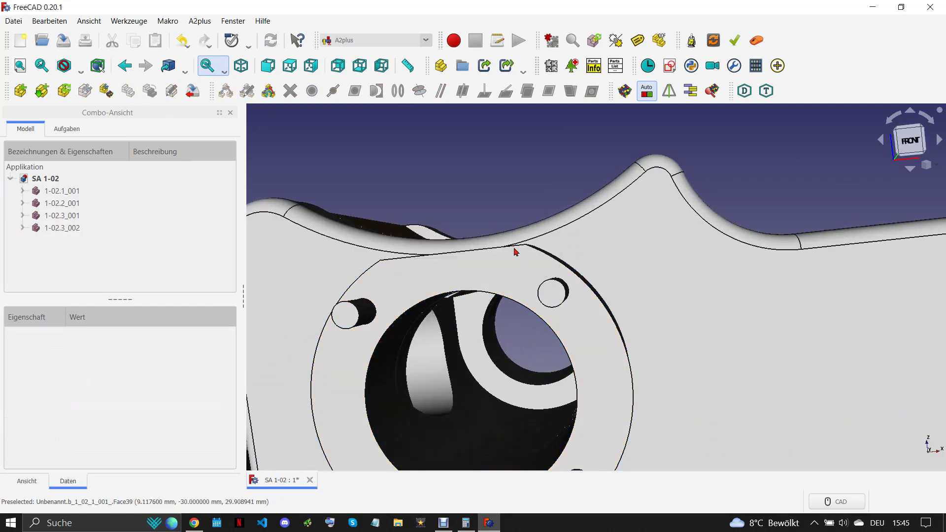
Duplicate the pin as 1-02.3_003 and constrain it into the lower-left flange hole.
scroll(478, 290, "down", 3)
left_click(425, 284)
left_click(128, 90)
left_click(414, 190)
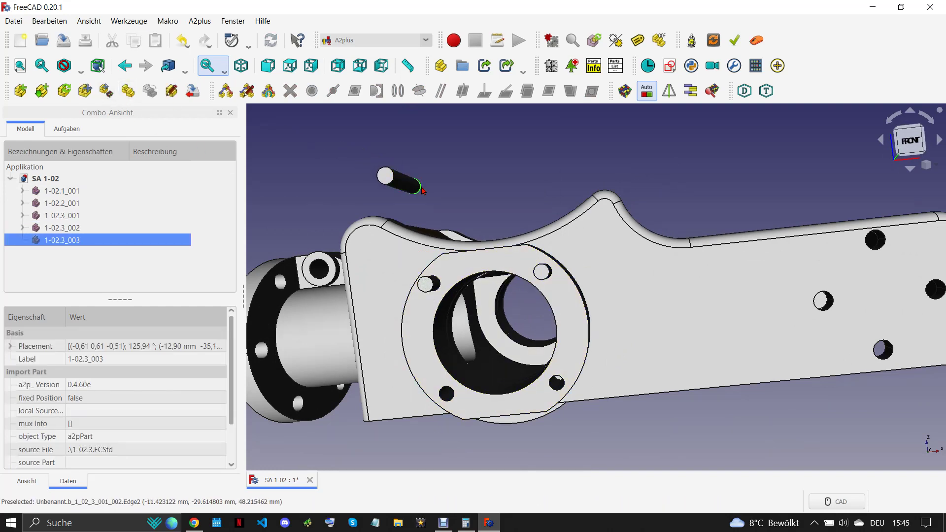
scroll(473, 380, "up", 3)
scroll(475, 379, "up", 2)
scroll(482, 377, "up", 2)
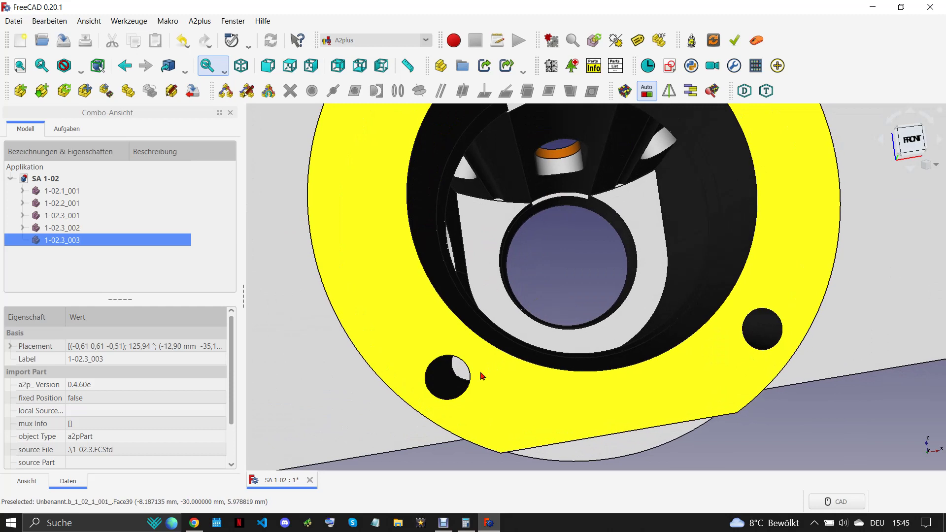
left_click(444, 382, "ctrl")
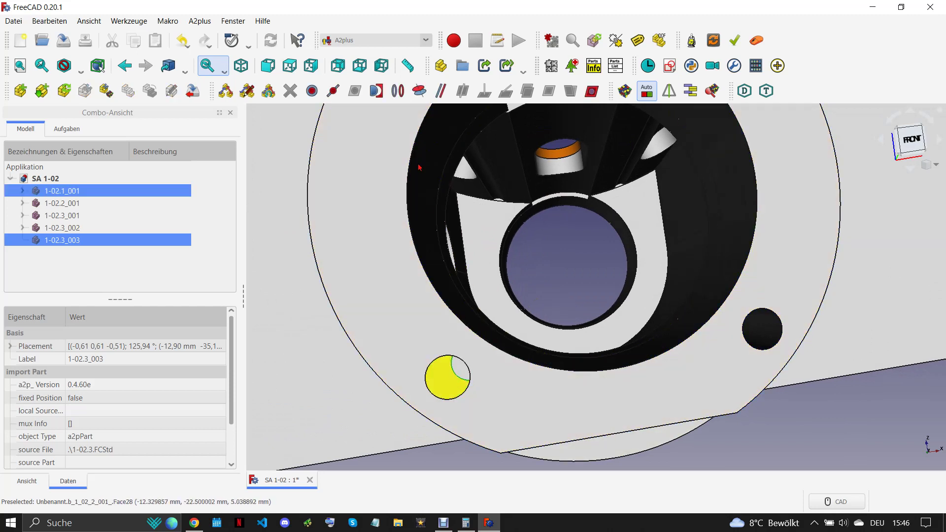
left_click(398, 91)
left_click(500, 249)
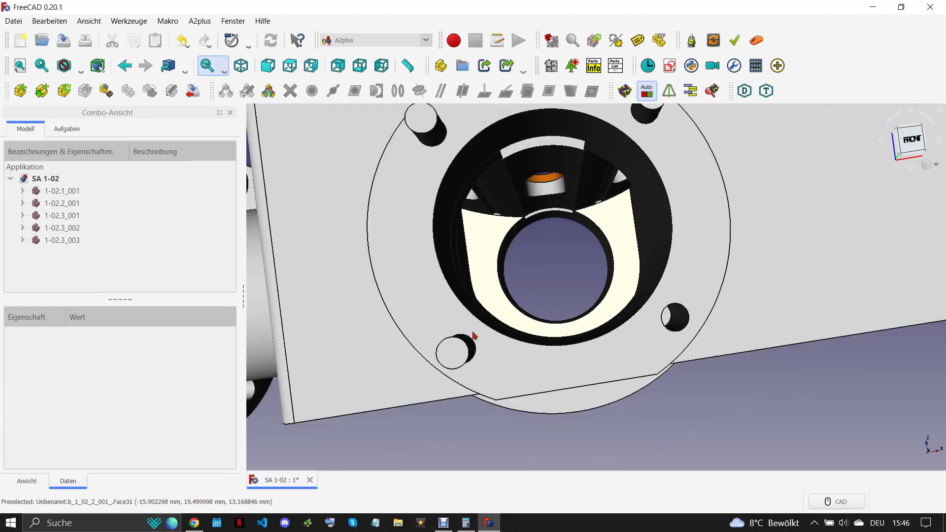
scroll(473, 335, "down", 3)
left_click(61, 240)
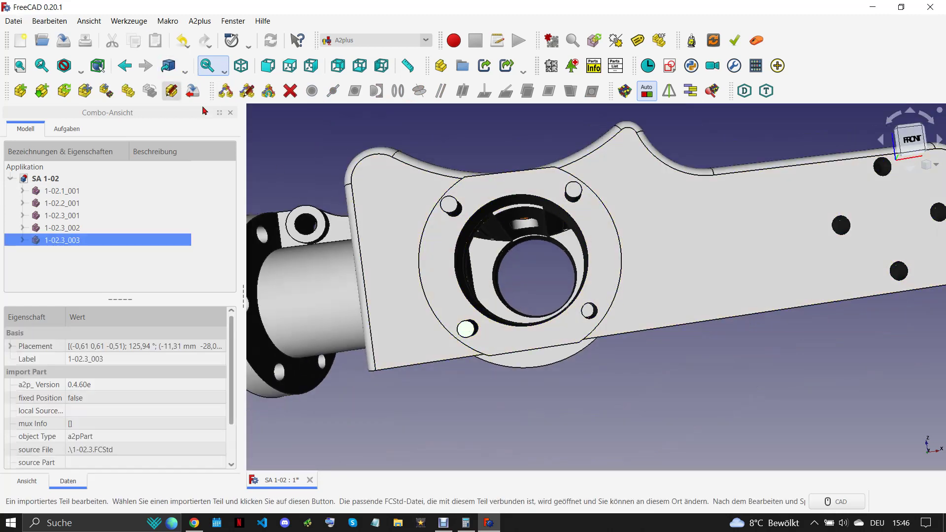
Briefly open the pin part file, then seat a new copy 1-02.3_004 in a small hole.
left_click(181, 98)
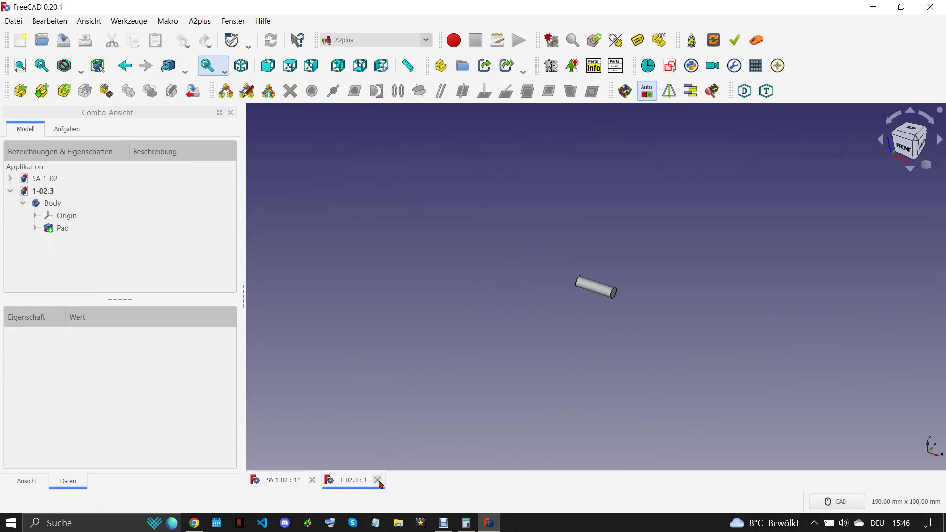
left_click(378, 481)
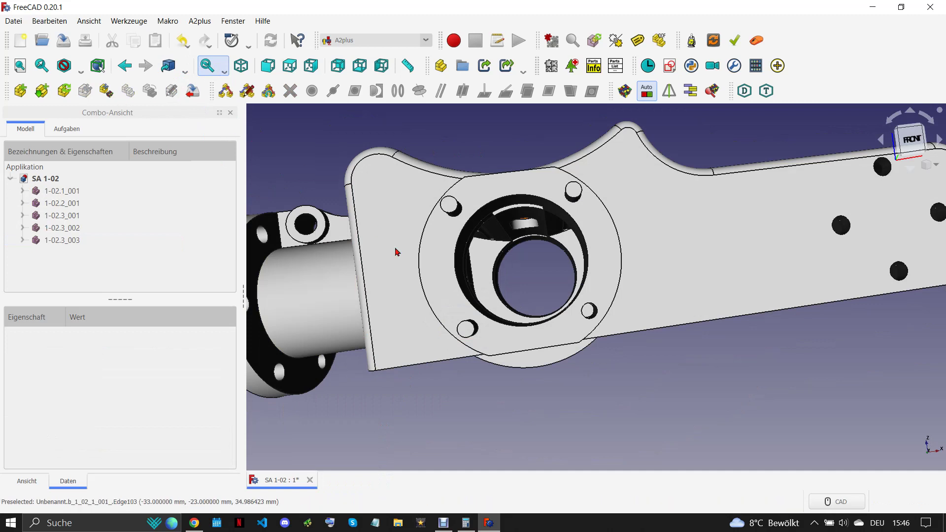
left_click(468, 328)
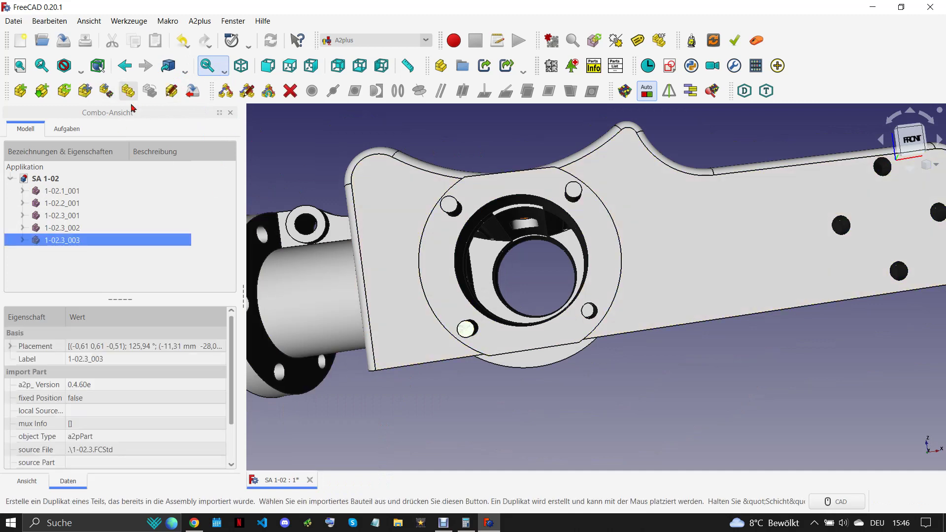
left_click(129, 93)
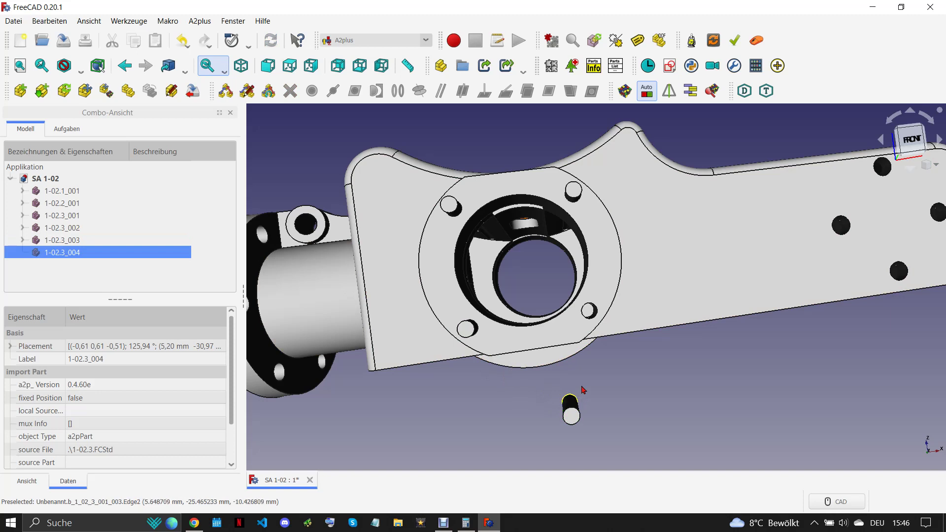
scroll(600, 312, "up", 4)
left_click(601, 309, "ctrl")
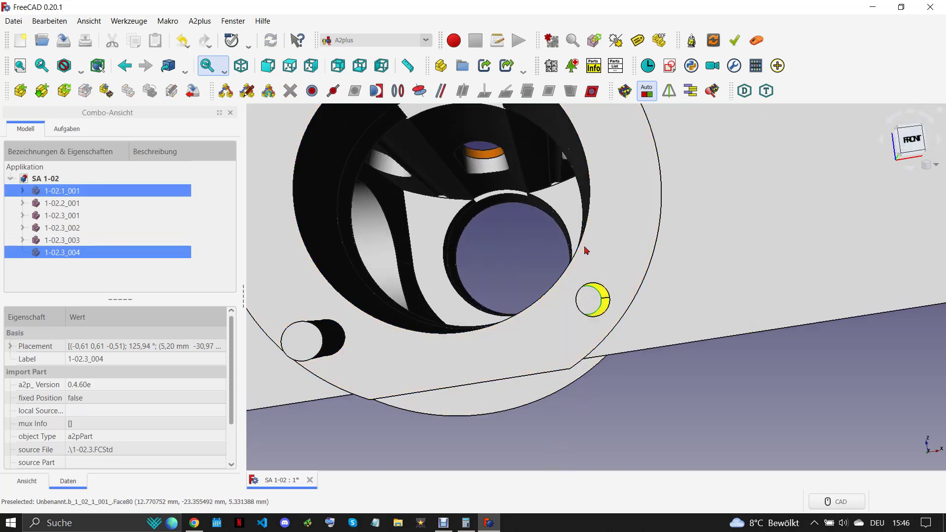
left_click(399, 90)
left_click(477, 240)
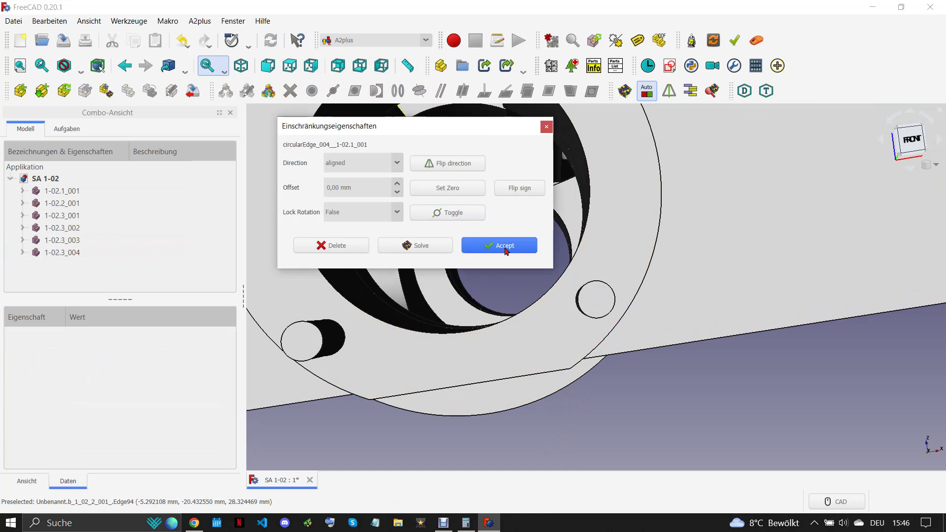
scroll(574, 302, "down", 3)
Duplicate the pin as 1-02.3_005 and constrain it into the bolt hole left of the bore.
mouse_move(575, 302)
middle_mouse_down()
mouse_move(531, 340)
mouse_move(539, 305)
mouse_move(519, 302)
middle_mouse_up()
scroll(531, 341, "down", 5)
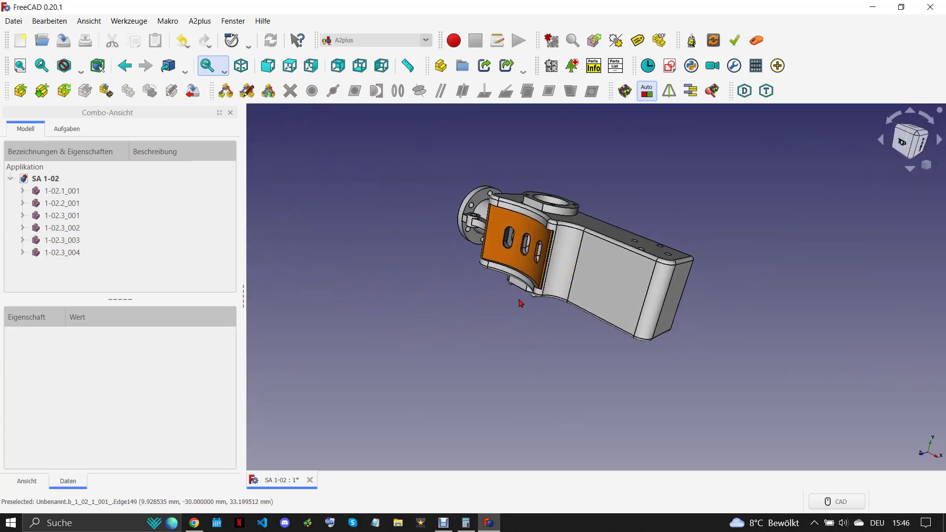
scroll(499, 274, "up", 4)
left_click(505, 276)
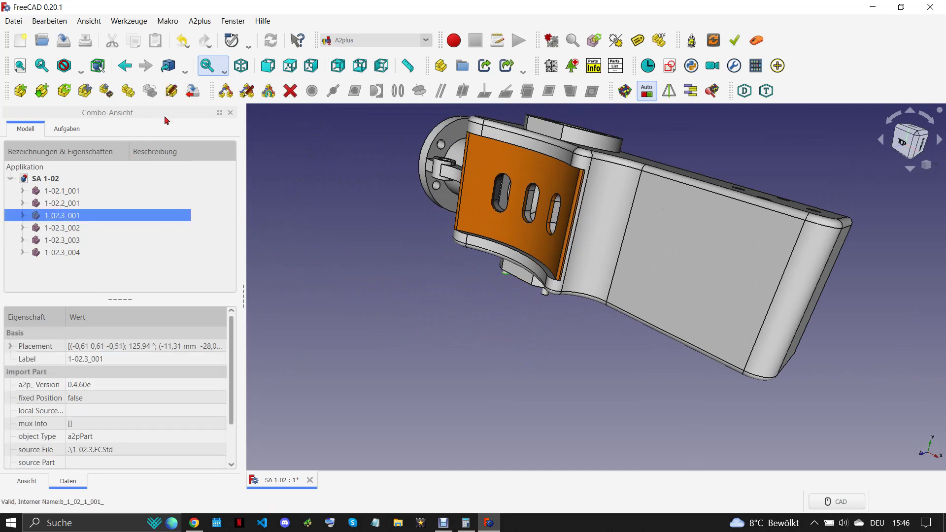
left_click(149, 91)
left_click(656, 156)
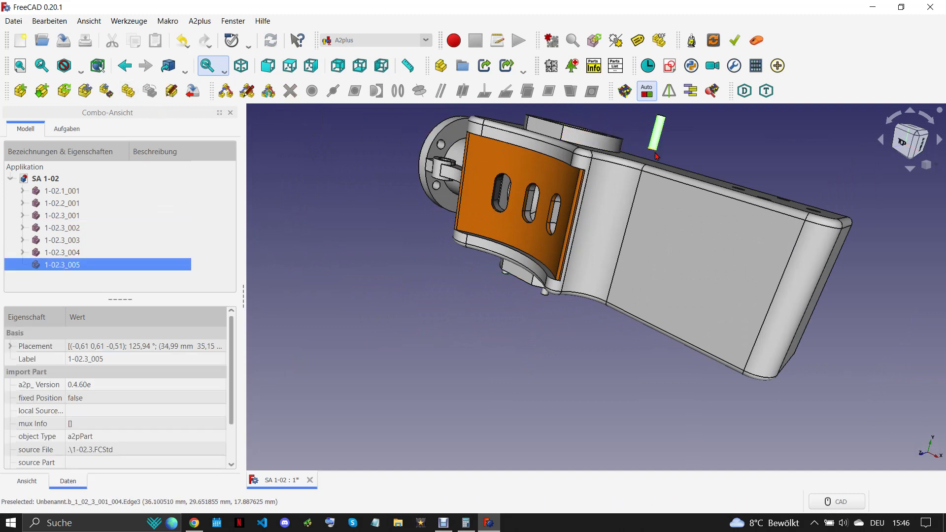
scroll(640, 189, "down", 3)
middle_click_drag(640, 189, 582, 212)
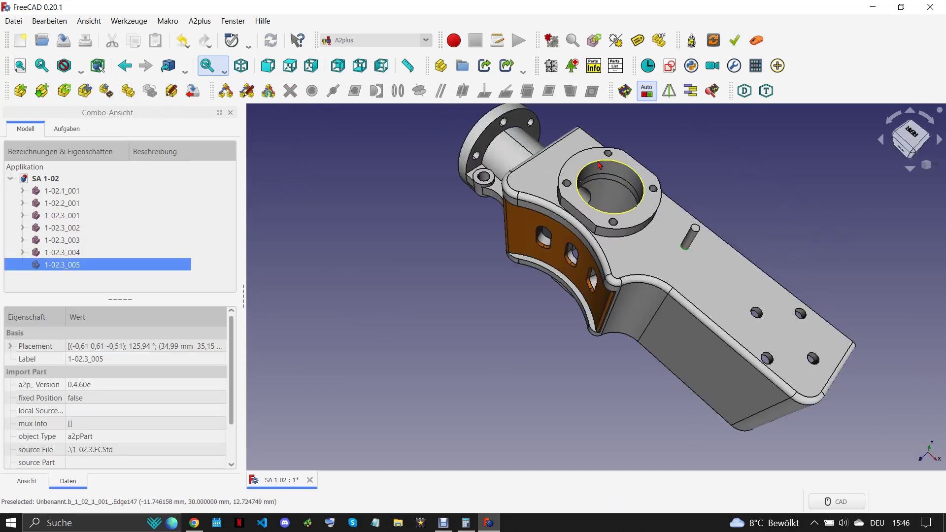
scroll(567, 217, "up", 4)
scroll(563, 220, "up", 3)
scroll(535, 244, "up", 2)
scroll(533, 247, "up", 4)
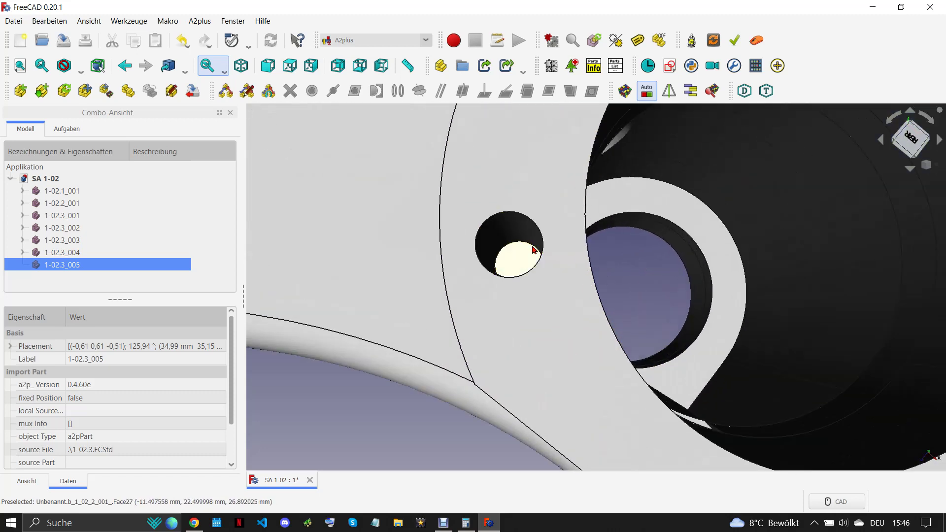
left_click(531, 247)
scroll(532, 246, "down", 3)
scroll(531, 247, "down", 2)
left_click(399, 92)
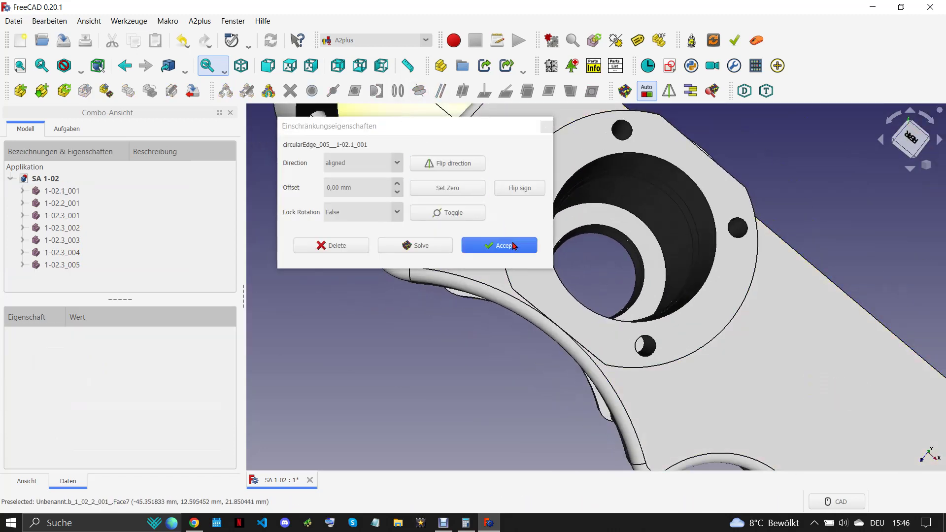
left_click(499, 246)
Seat copy 1-02.3_006 in the hole below the large bore, then duplicate it as 1-02.3_007.
left_click(531, 244)
scroll(530, 244, "down", 2)
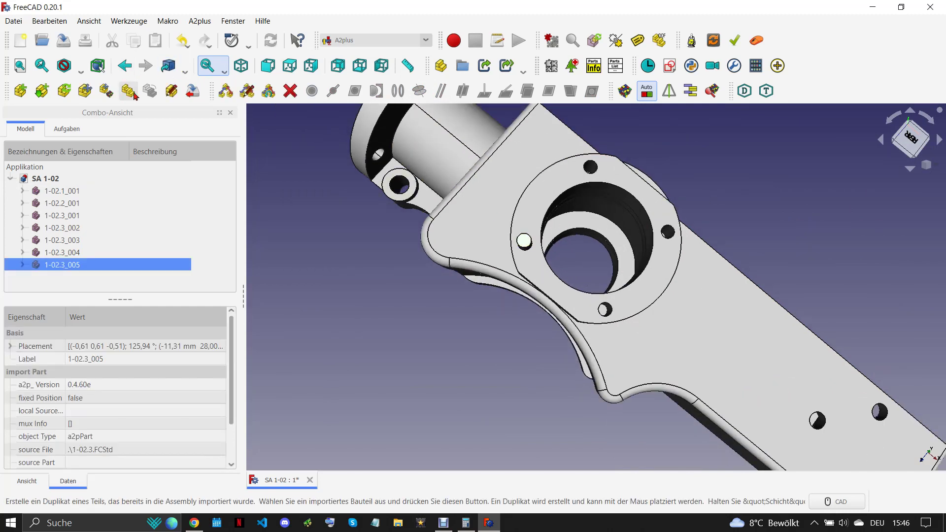
left_click(128, 90)
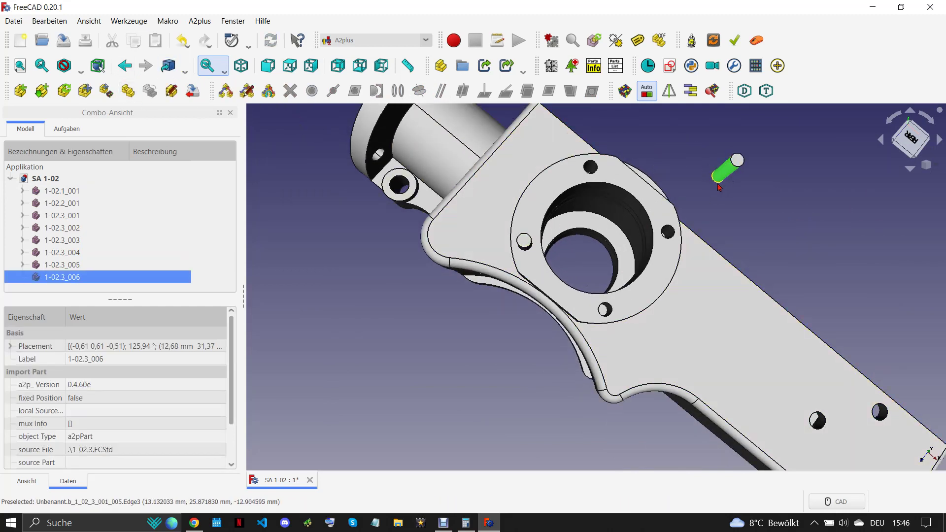
scroll(609, 309, "up", 3)
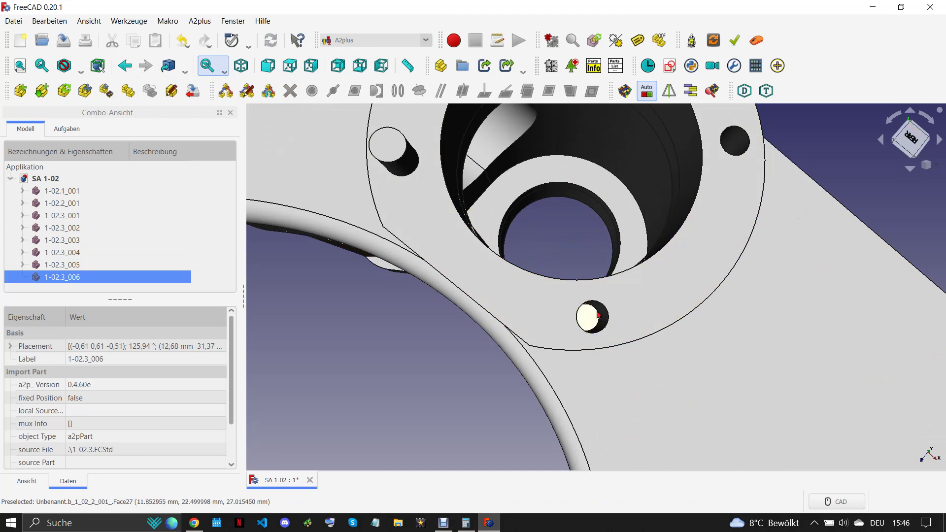
scroll(600, 328, "up", 2)
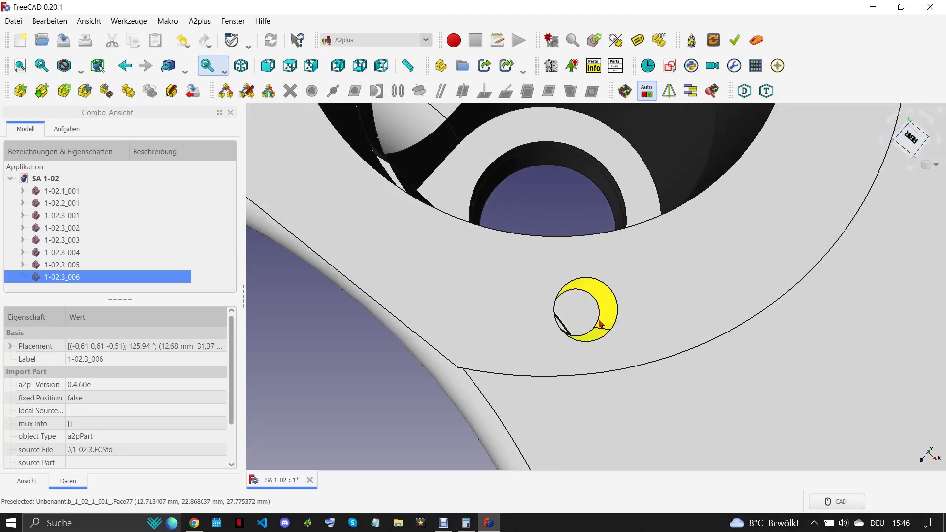
left_click(600, 323, "ctrl")
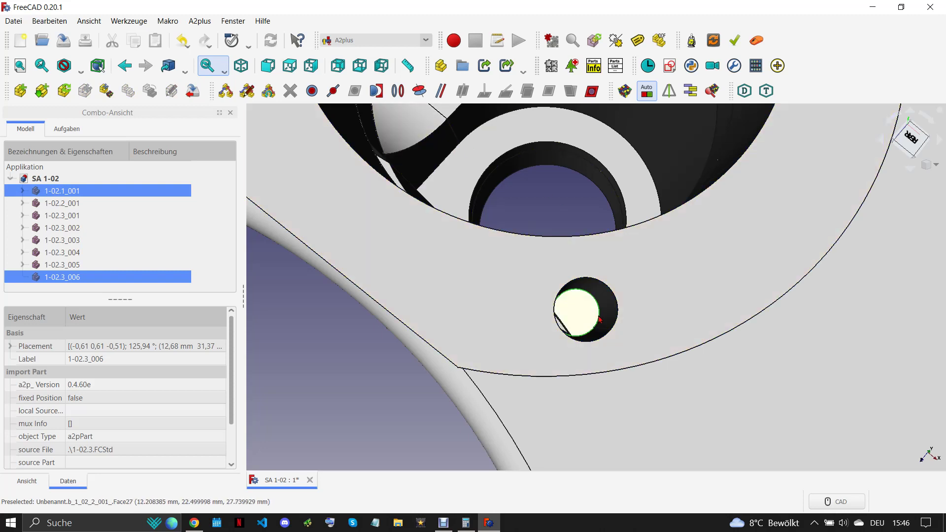
left_click(398, 91)
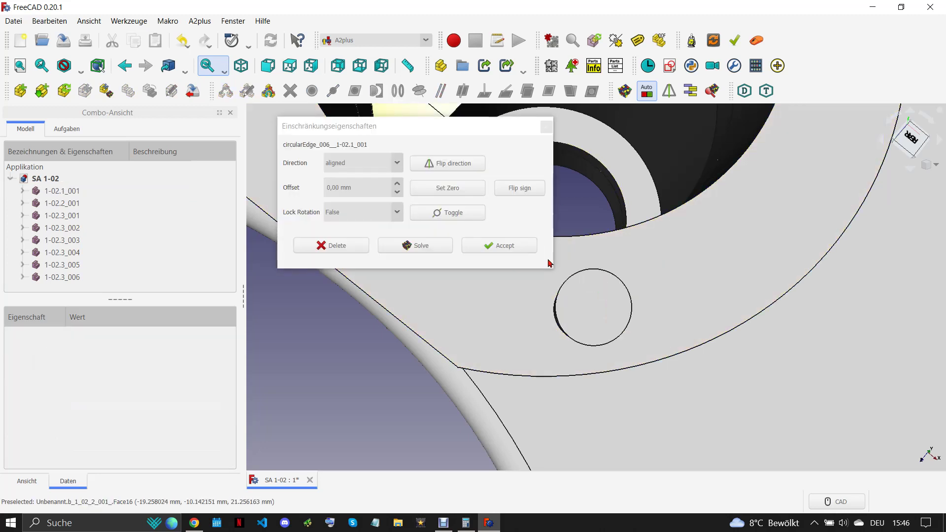
left_click(526, 248)
scroll(581, 317, "down", 2)
scroll(591, 323, "down", 3)
left_click(592, 324)
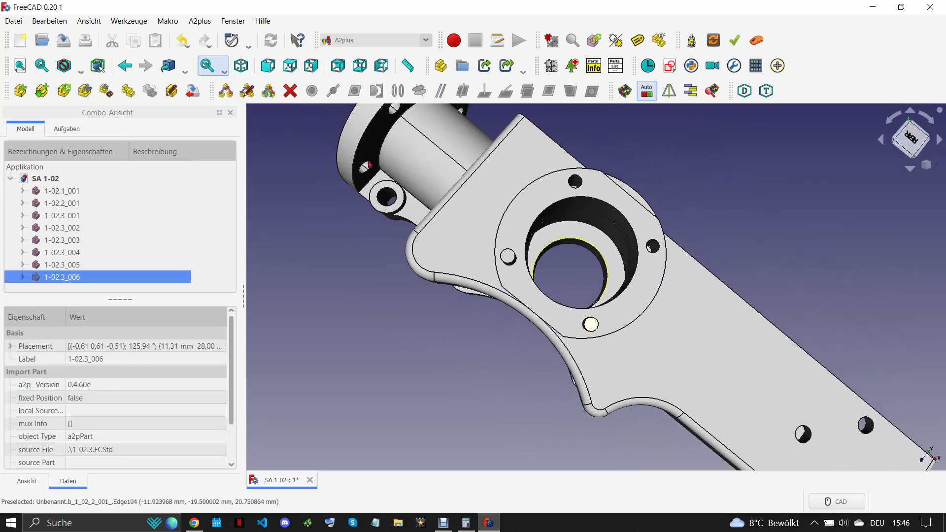
left_click(156, 94)
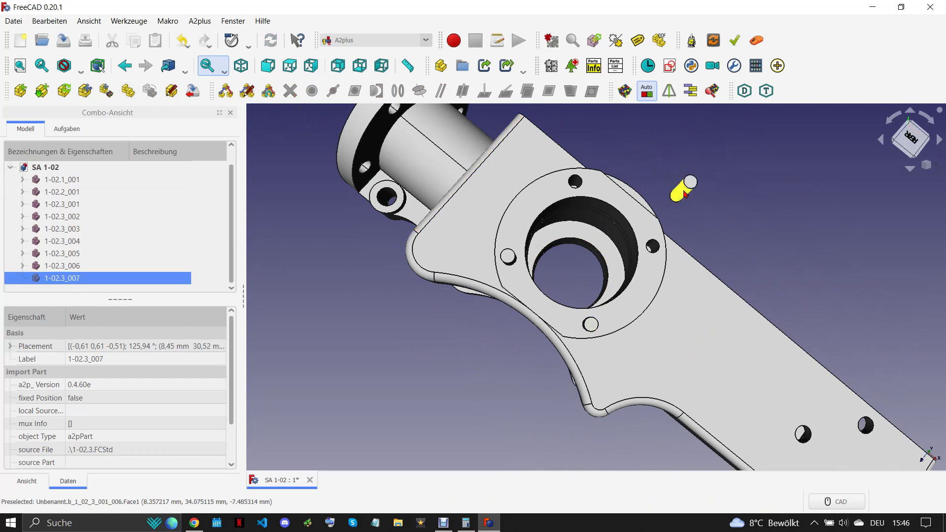
Seat pin 1-02.3_007 in a flange plate hole with a circular-edge constraint.
scroll(654, 254, "up", 5)
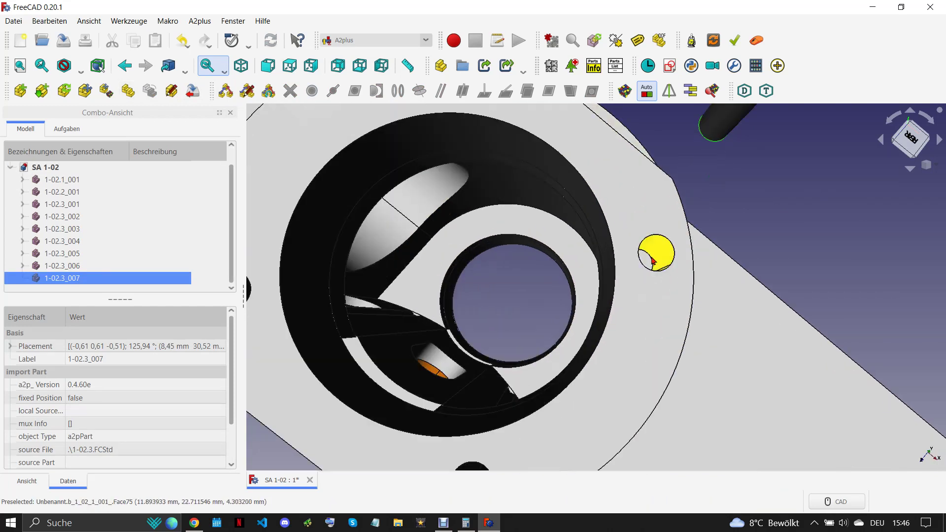
left_click(654, 262)
left_click(660, 271, "ctrl")
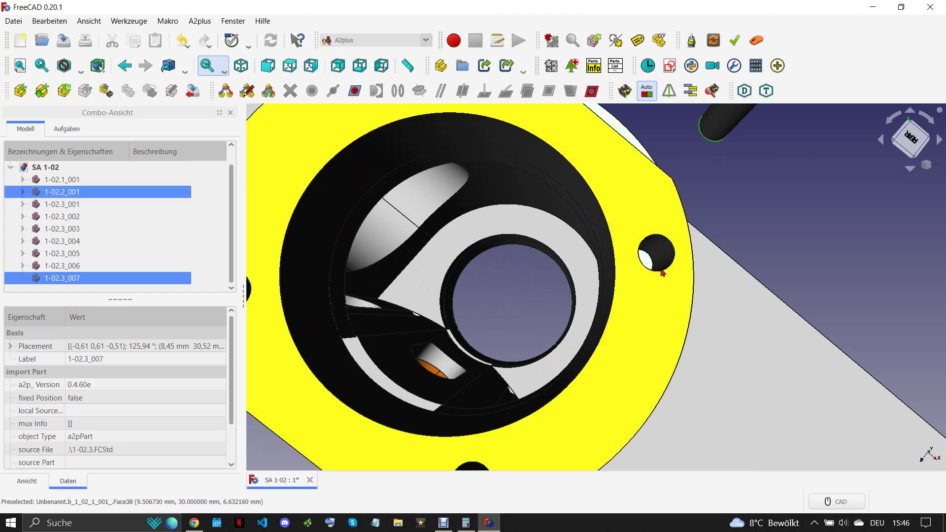
left_click(650, 262, "ctrl")
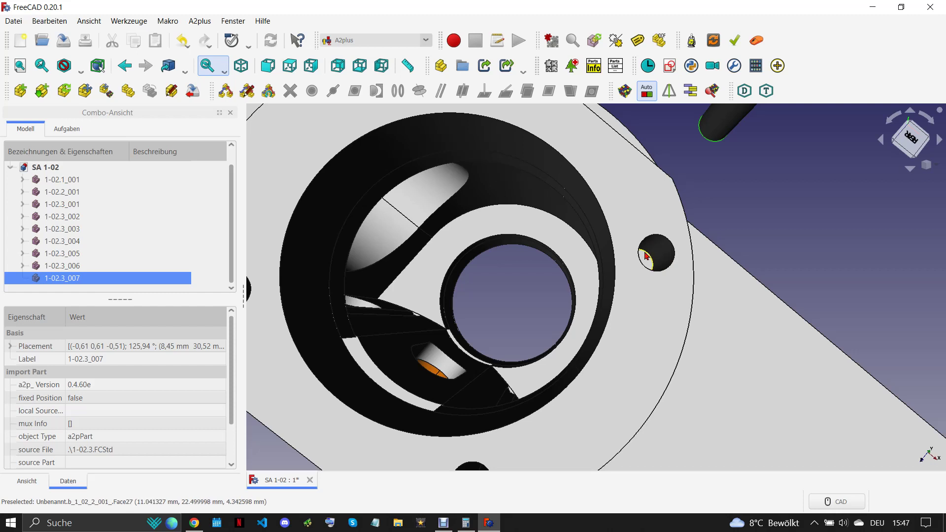
left_click(647, 255, "ctrl")
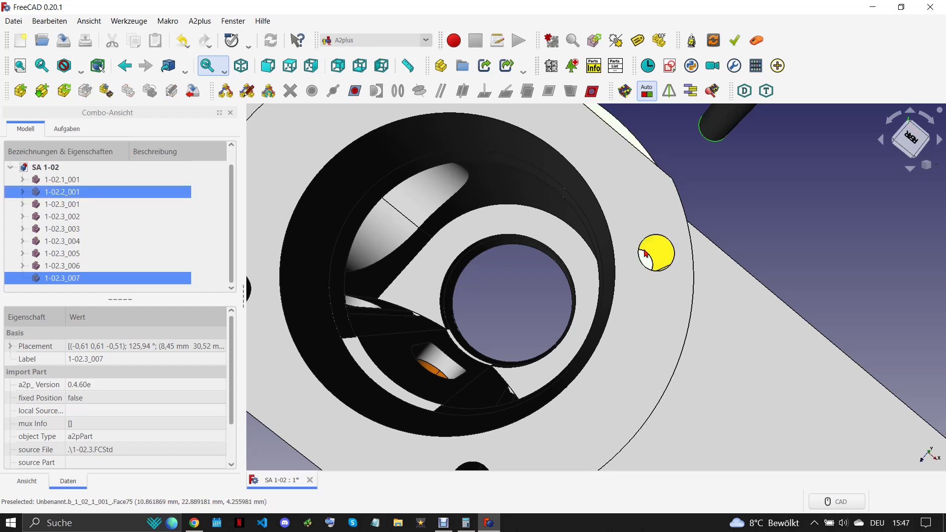
left_click(645, 256, "ctrl")
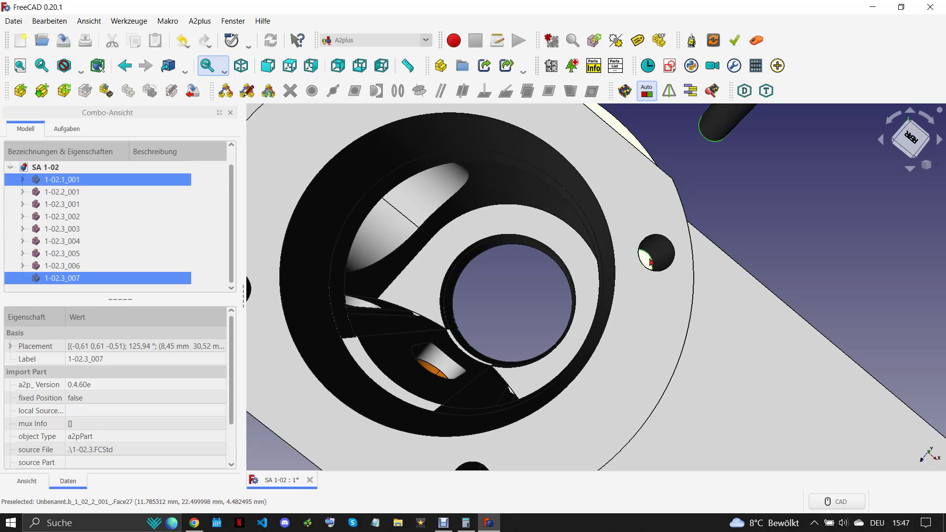
left_click(398, 91)
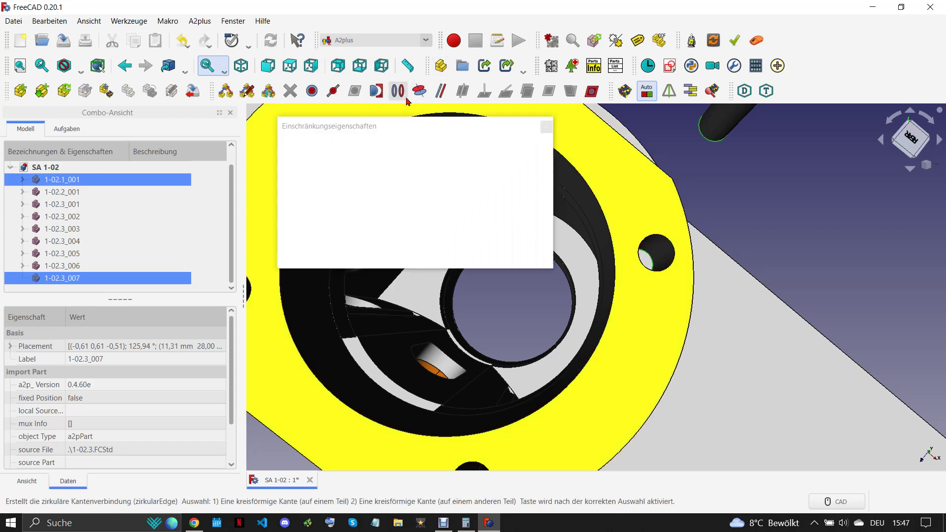
left_click(527, 245)
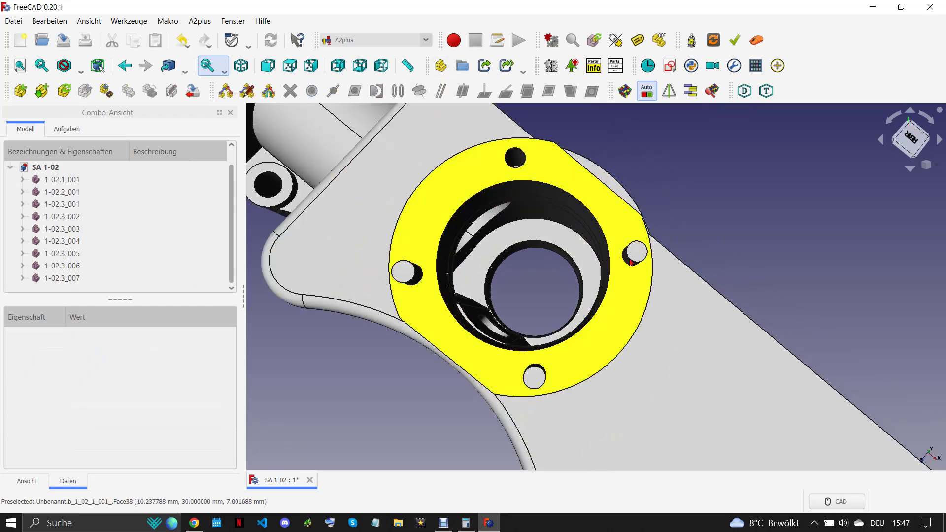
left_click(637, 252)
Add pin copy 1-02.3_008, constrain it into a small hole, and orbit to review the assembly.
left_click(170, 90)
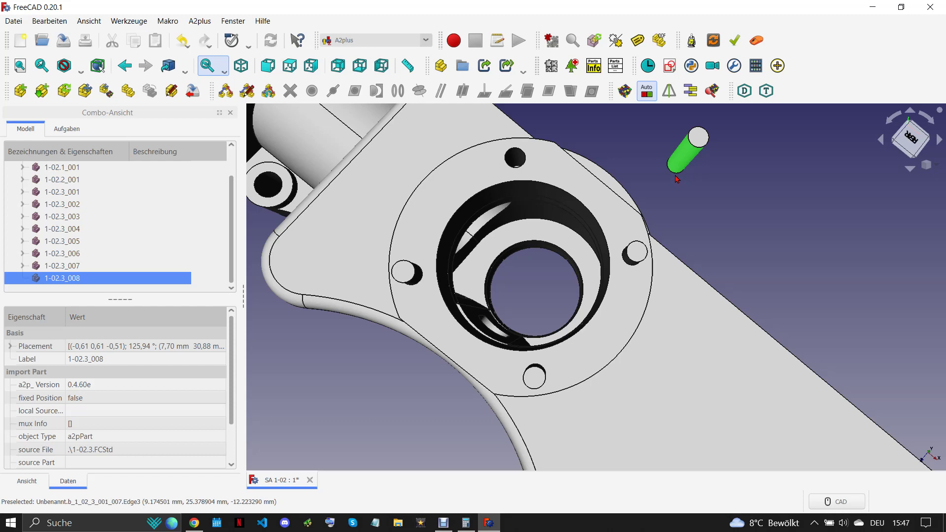
scroll(522, 163, "up", 5)
left_click(532, 189)
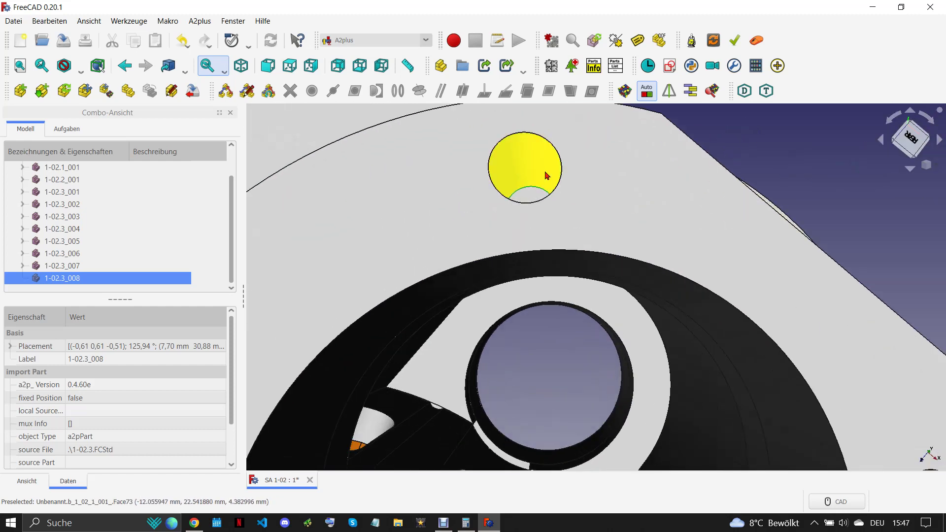
left_click(548, 179)
left_click(506, 241)
scroll(710, 380, "down", 5)
mouse_move(710, 380)
middle_mouse_down()
mouse_move(712, 158)
mouse_move(601, 275)
middle_mouse_up()
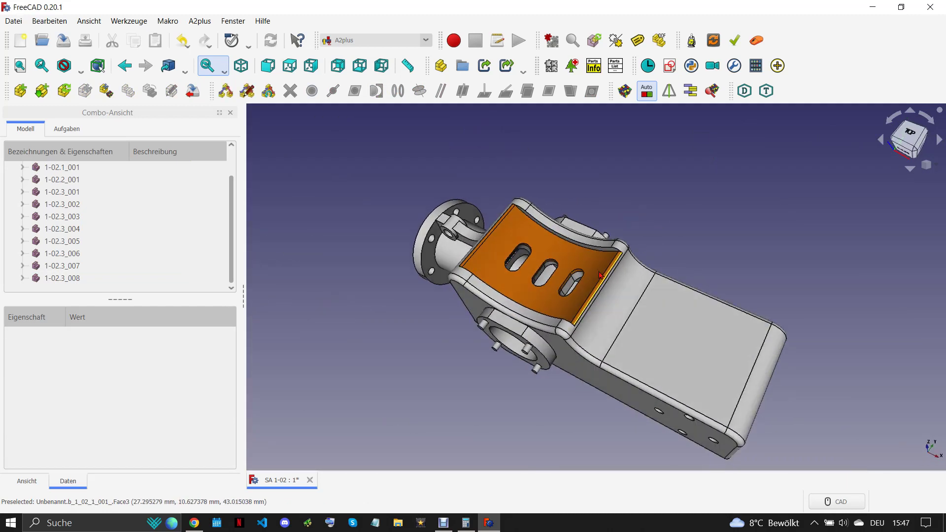
scroll(601, 275, "down", 5)
scroll(682, 234, "up", 3)
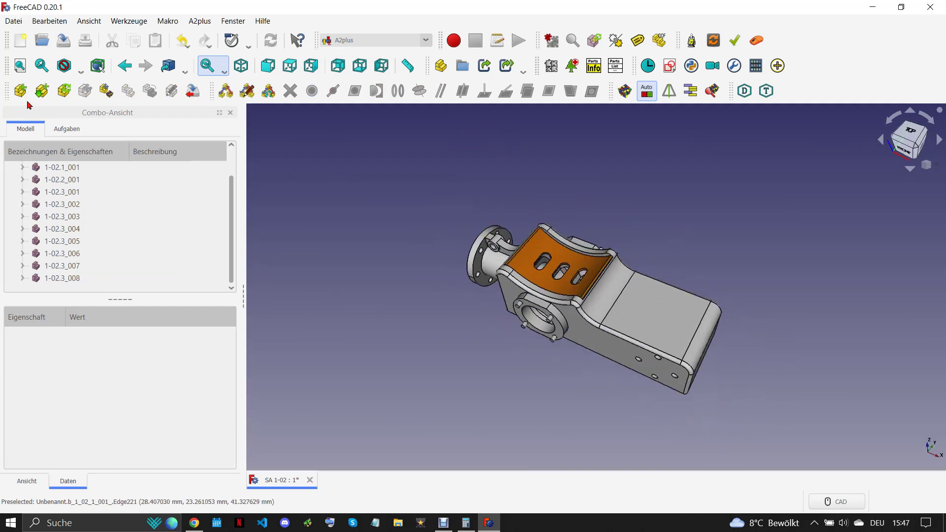
Import part 1-02.4.FCStd into the assembly and rotate it to a new orientation.
left_click(22, 91)
left_click(422, 308)
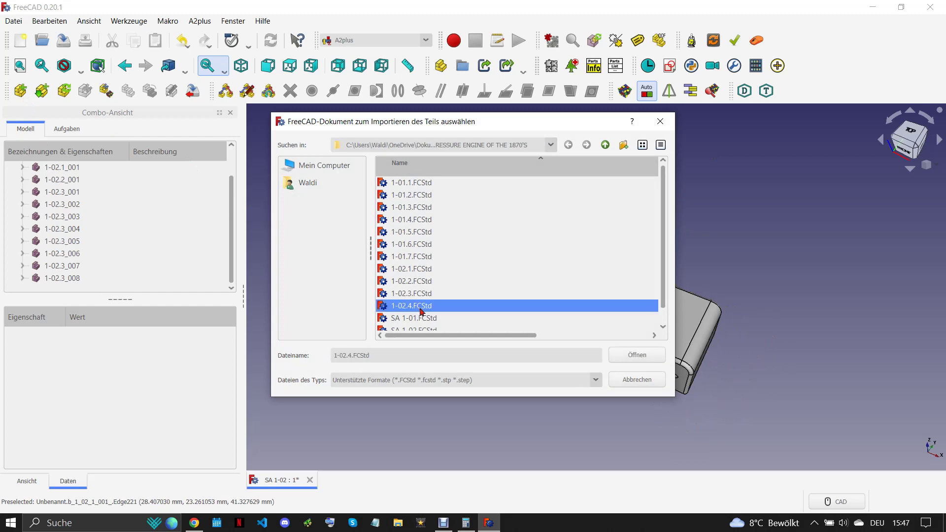
left_click(628, 356)
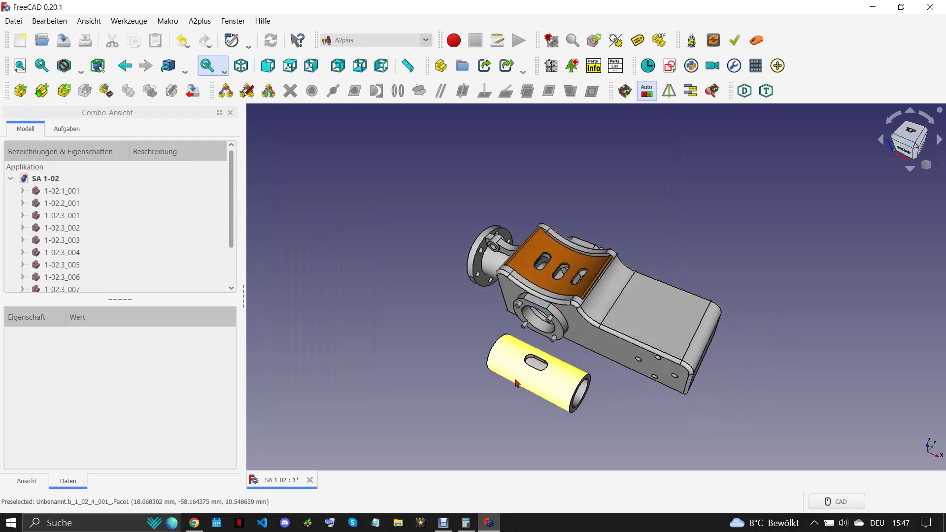
left_click(482, 390)
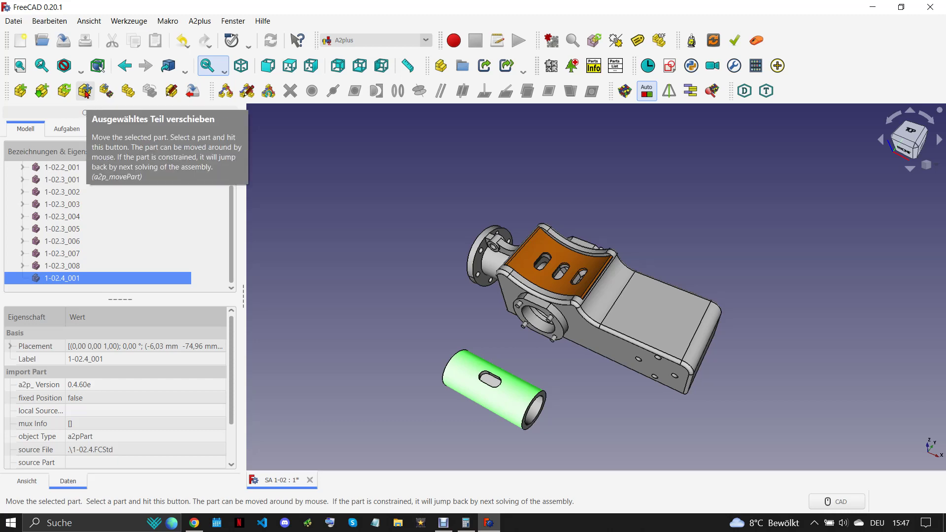
left_click(87, 92)
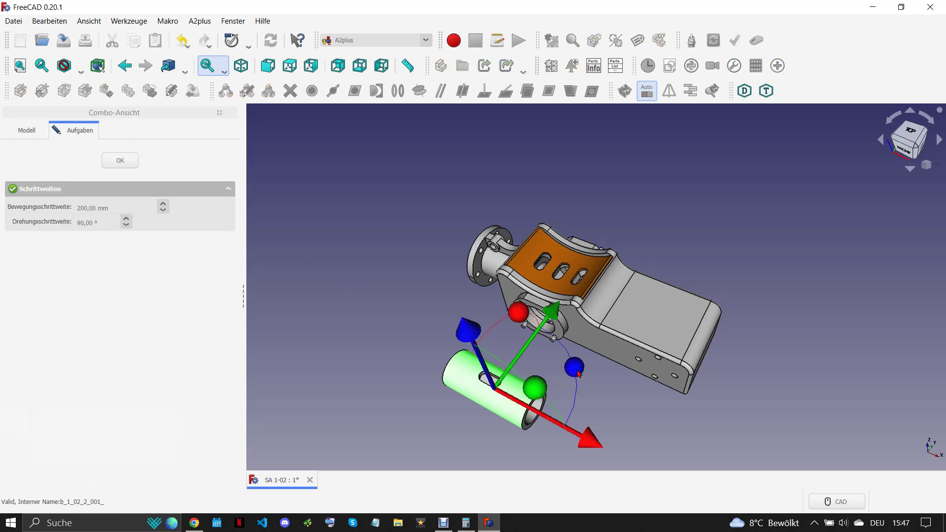
left_click_drag(578, 375, 552, 325)
left_click(120, 160)
Make the shaft's cylindrical surface coaxial with the flange hole using axisCoincident.
left_click(316, 301)
scroll(493, 395, "up", 3)
left_click(465, 416)
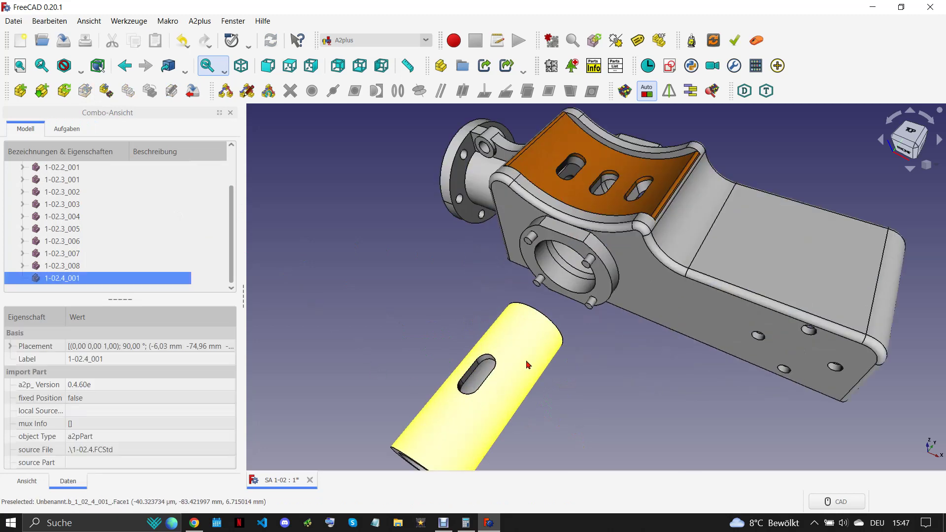
left_click(554, 275, "ctrl")
left_click(419, 92)
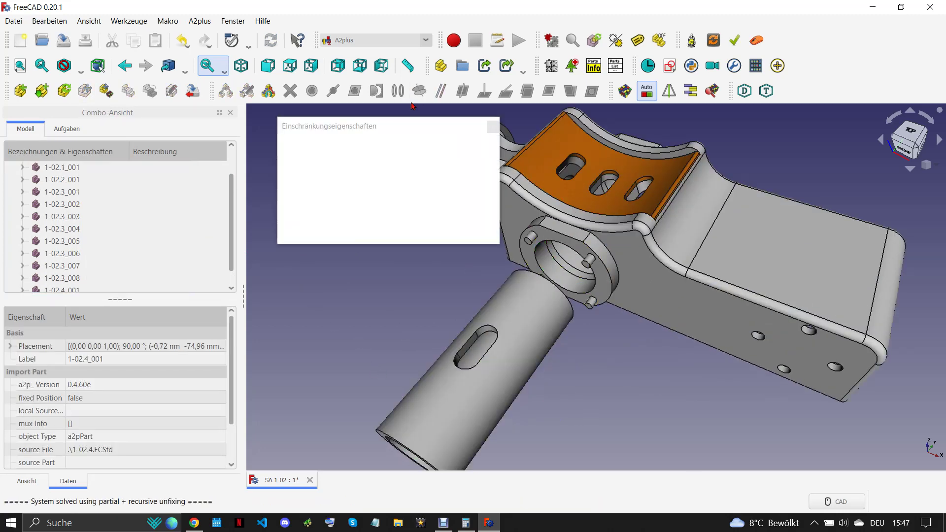
left_click(451, 222)
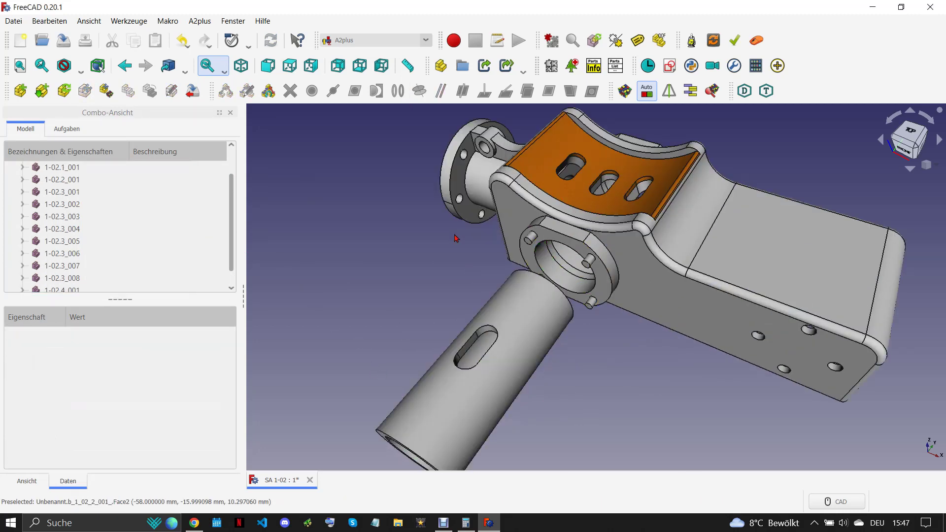
Align the shaft's slot face with the plate slot using axisCoincident.
left_click(482, 341)
scroll(615, 170, "up", 2)
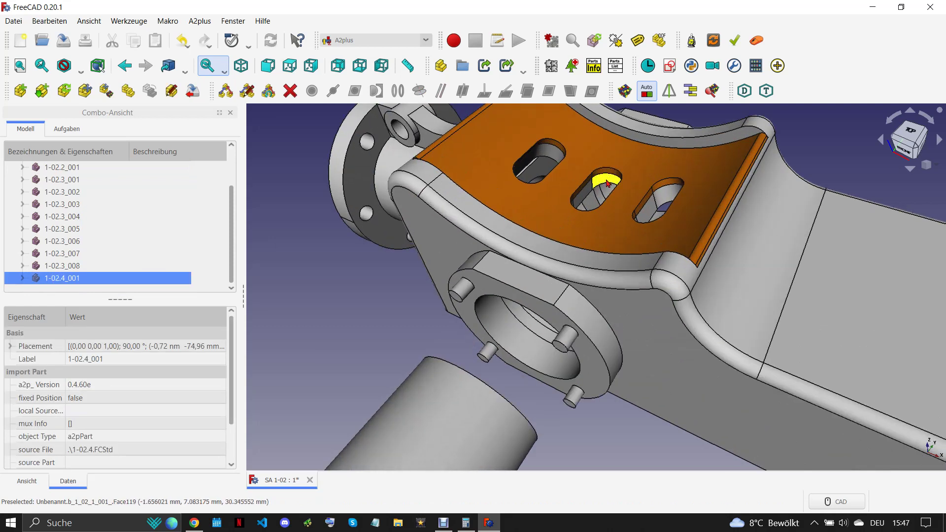
left_click(607, 179, "ctrl")
left_click(419, 92)
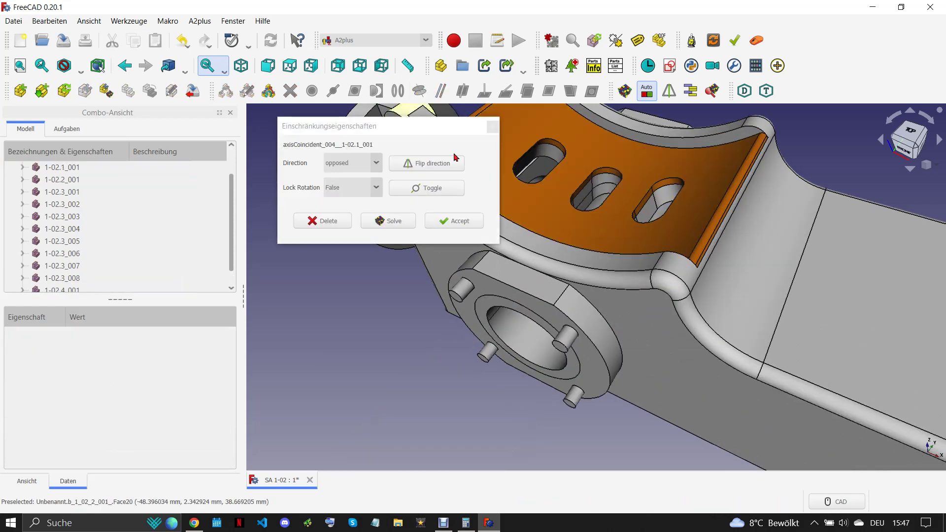
left_click(452, 220)
scroll(449, 363, "down", 3)
scroll(449, 364, "down", 1)
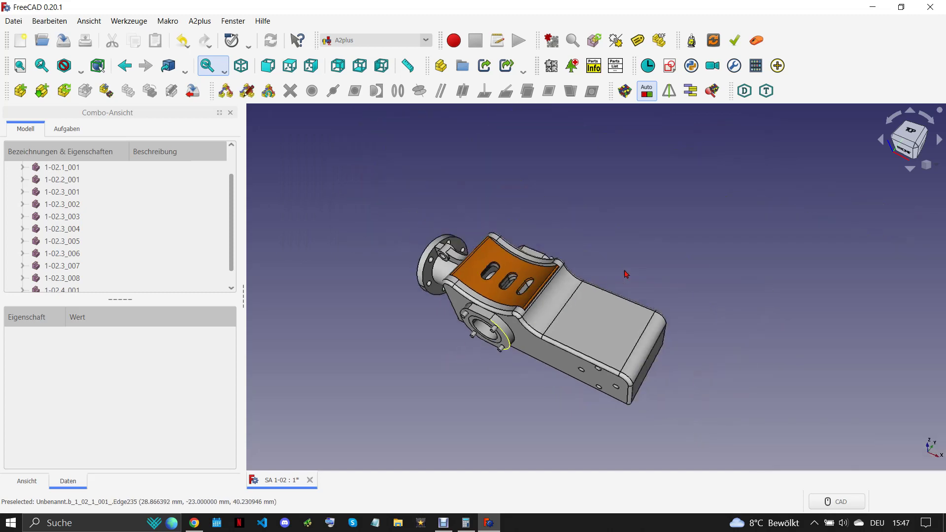
middle_click_drag(619, 264, 616, 239)
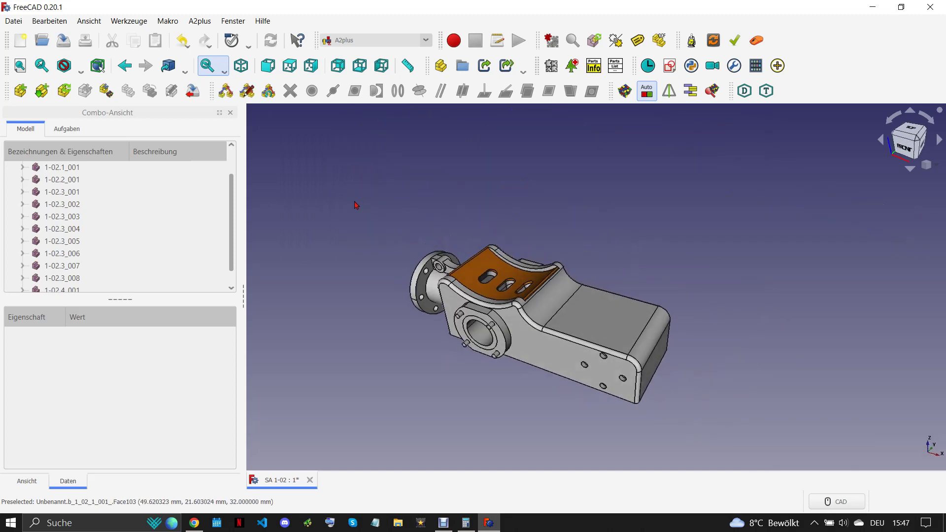
Save the SA 1-02 assembly and view it from below.
left_click(13, 20)
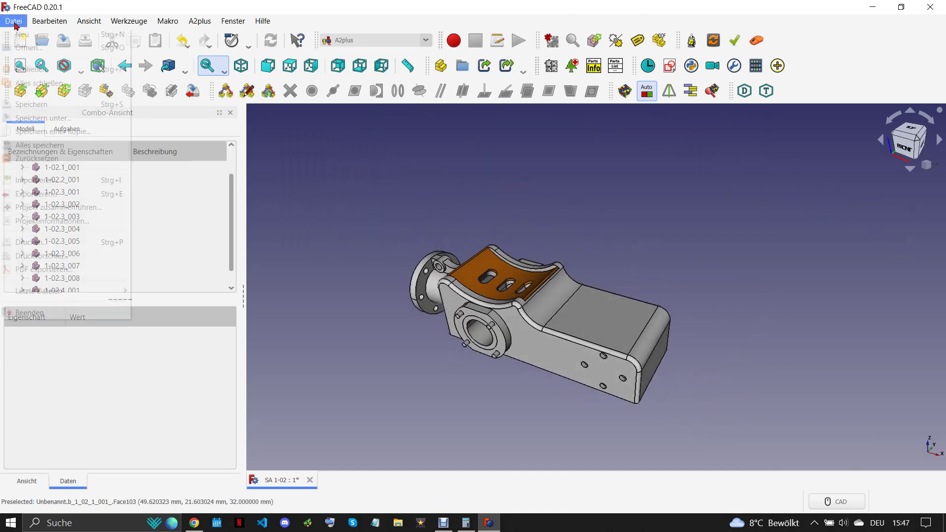
left_click(55, 102)
mouse_move(473, 286)
middle_mouse_down()
mouse_move(623, 221)
mouse_move(574, 186)
mouse_move(505, 173)
mouse_move(454, 239)
mouse_move(492, 295)
mouse_move(538, 338)
middle_mouse_up()
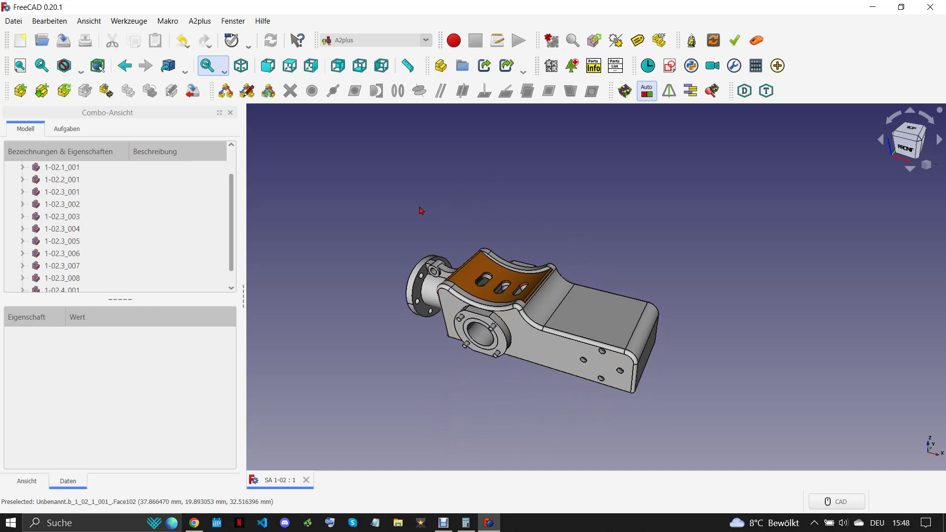
Save the assembly again and close the SA 1-02 document.
left_click(13, 21)
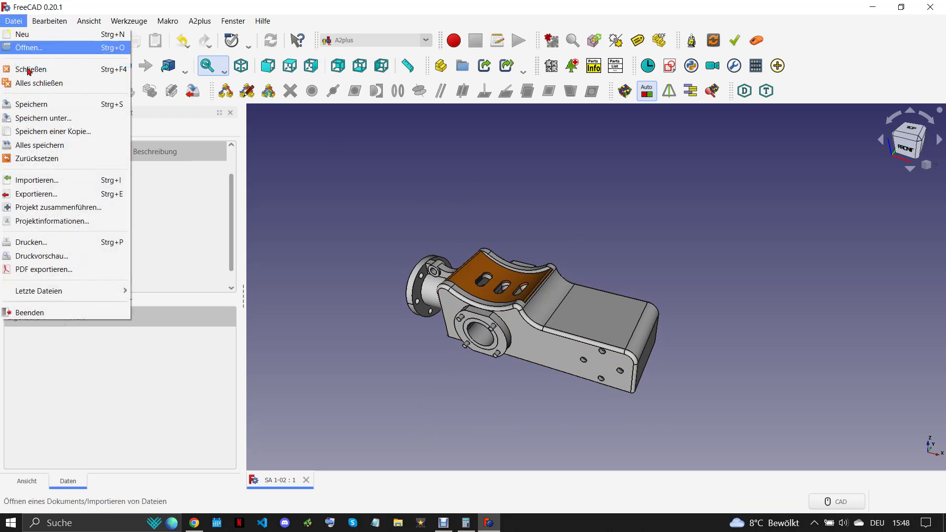
left_click(49, 104)
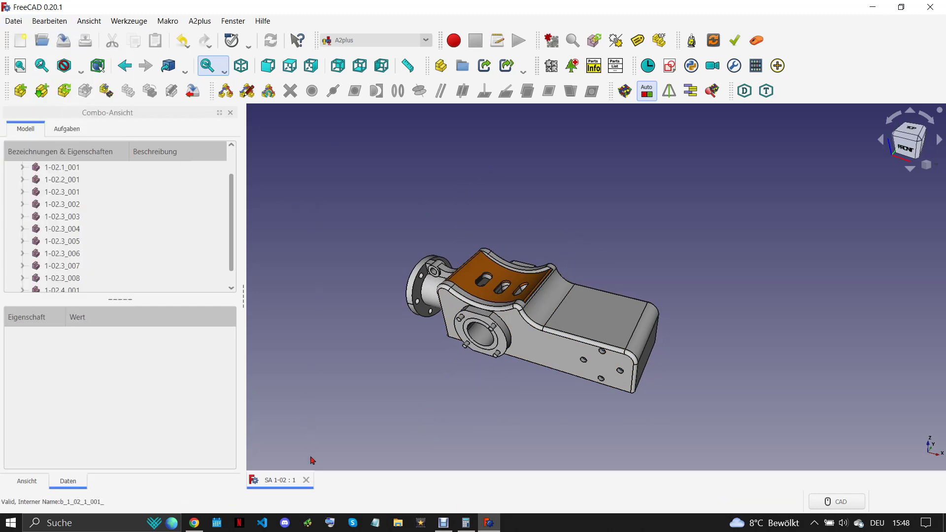
left_click(307, 480)
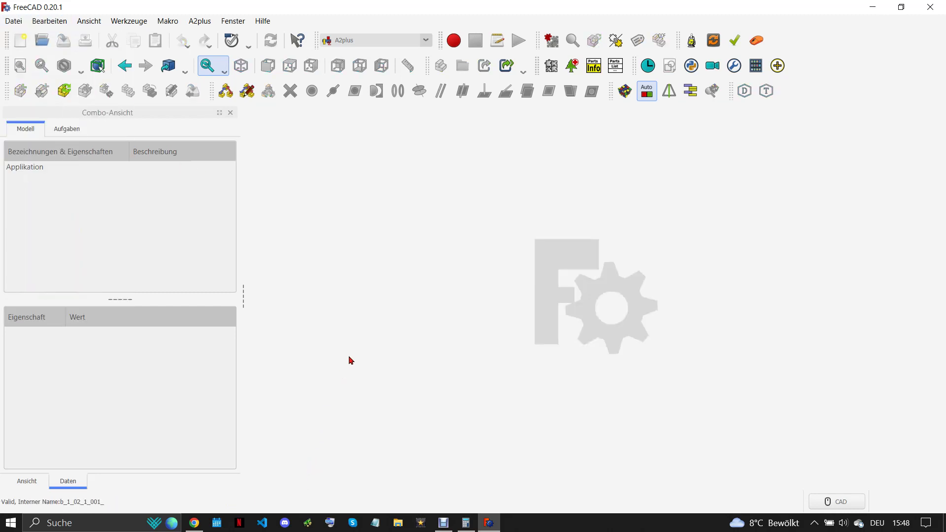
left_click(195, 522)
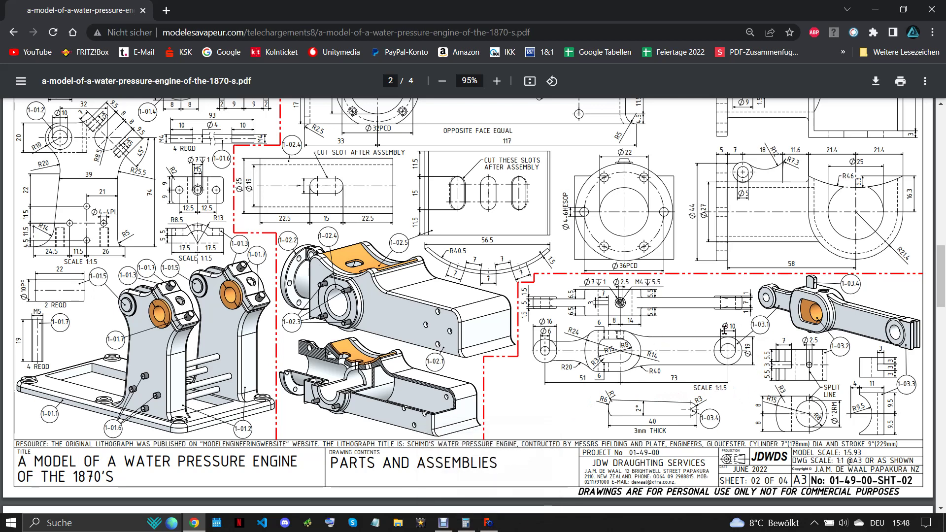
left_click(488, 522)
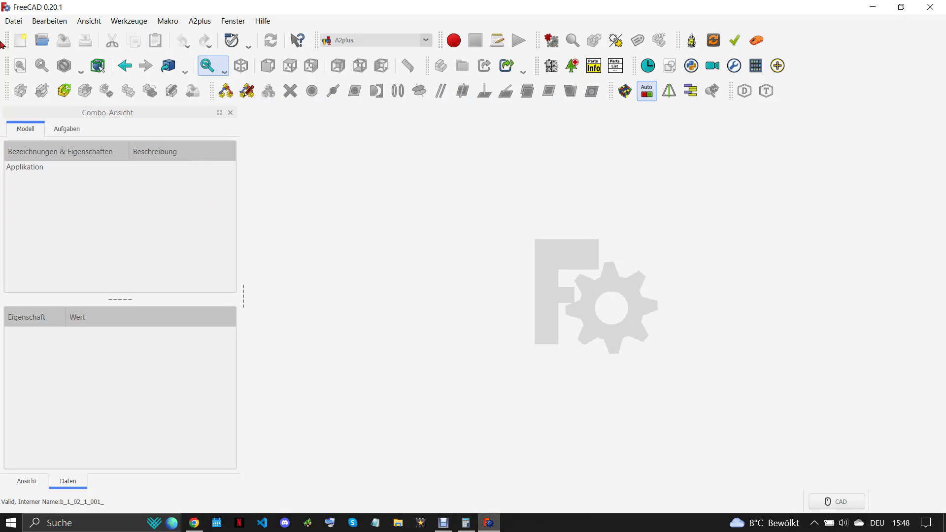
Create a new Part Design document with a body and a sketch on the XZ_Plane.
left_click(20, 41)
left_click(360, 41)
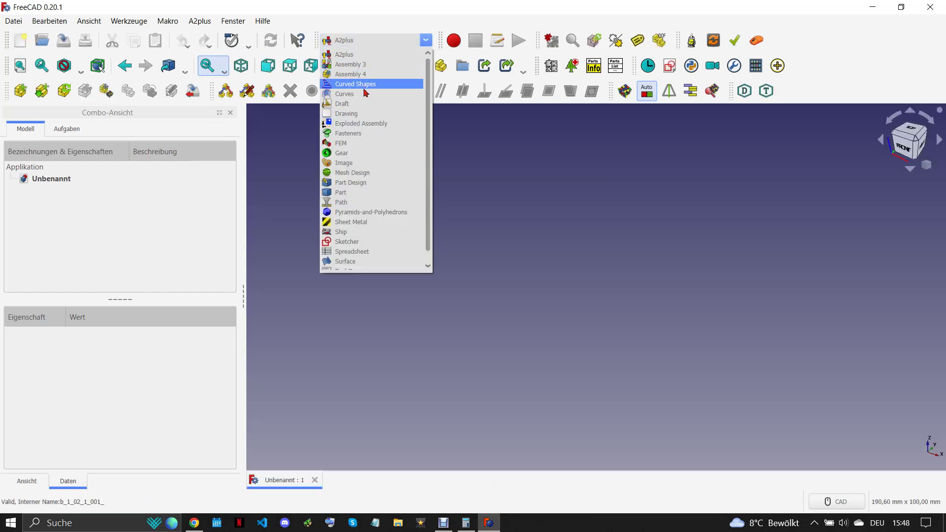
left_click(356, 183)
left_click(35, 130)
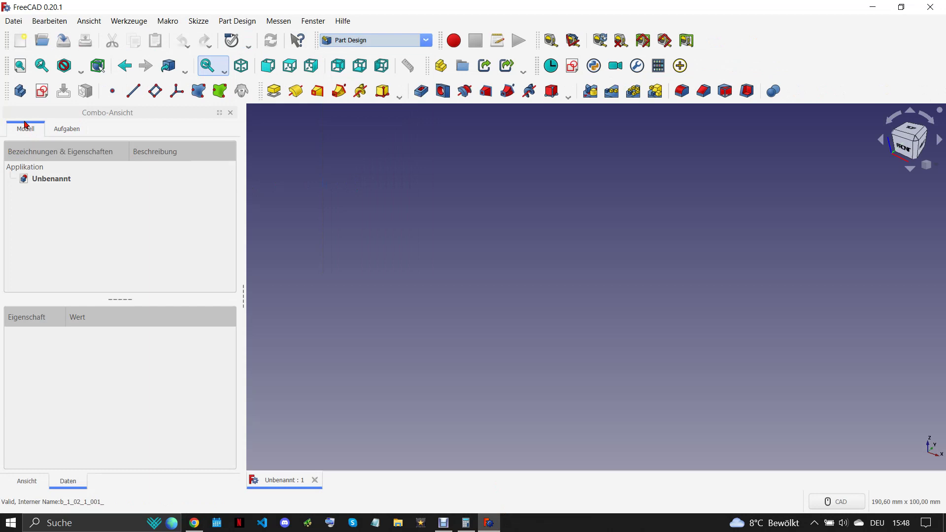
left_click(18, 95)
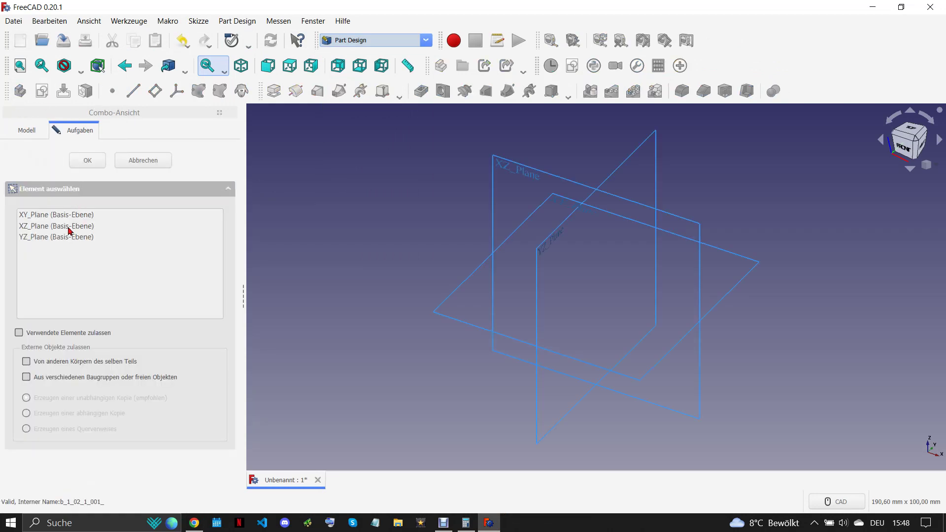
left_click(70, 228)
left_click(104, 165)
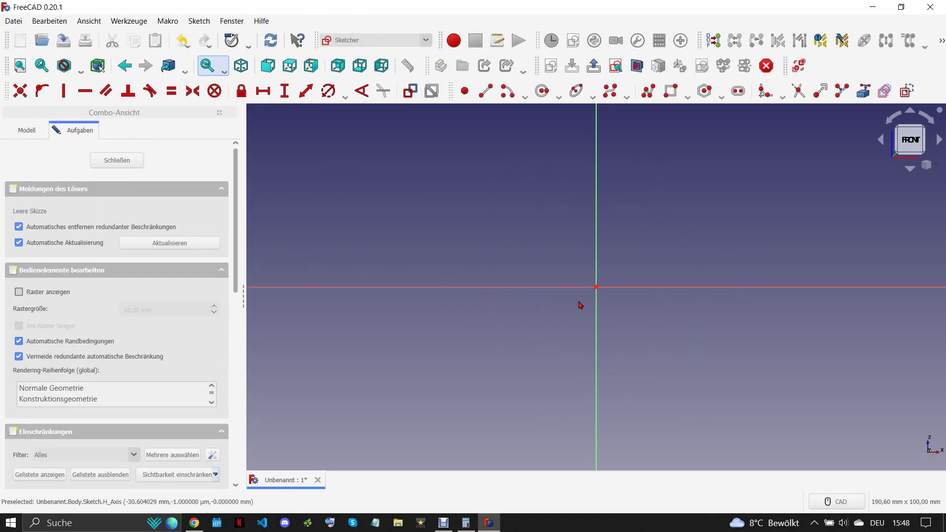
Draw a slot from the origin leftward and begin a radius dimension on its right arc.
left_click(739, 91)
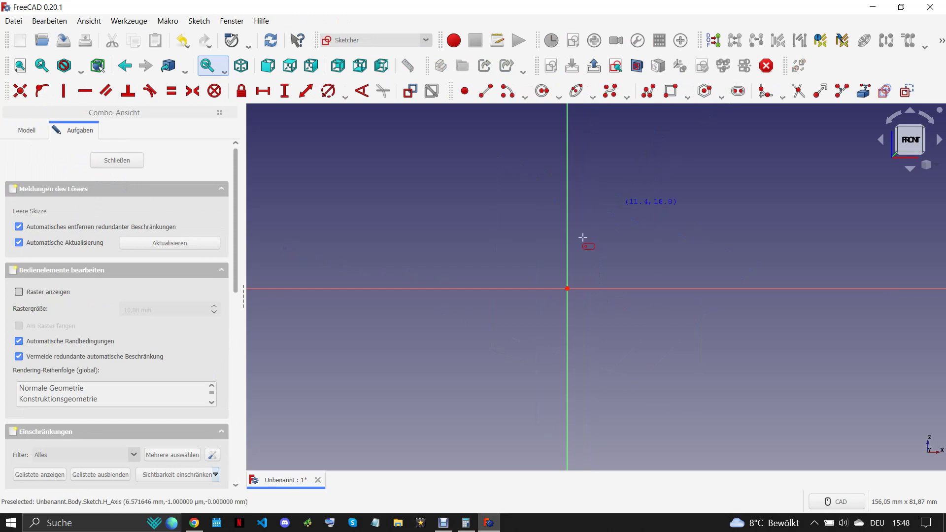
left_click(567, 288)
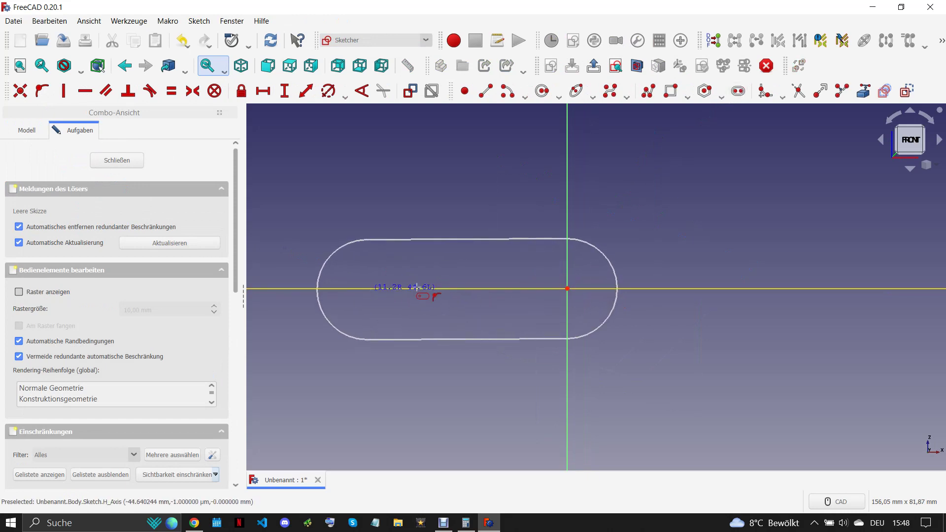
left_click(367, 288)
left_click(195, 522)
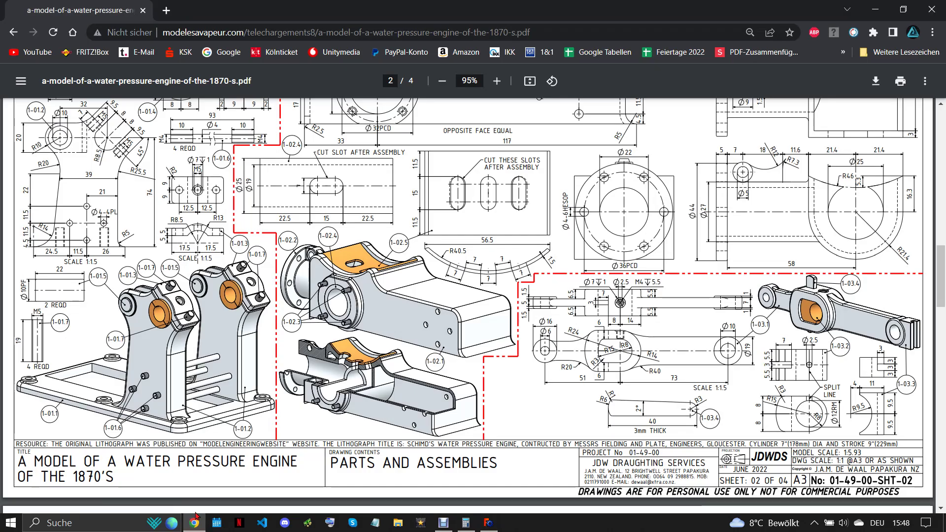
left_click(489, 522)
left_click(611, 266)
left_click(328, 91)
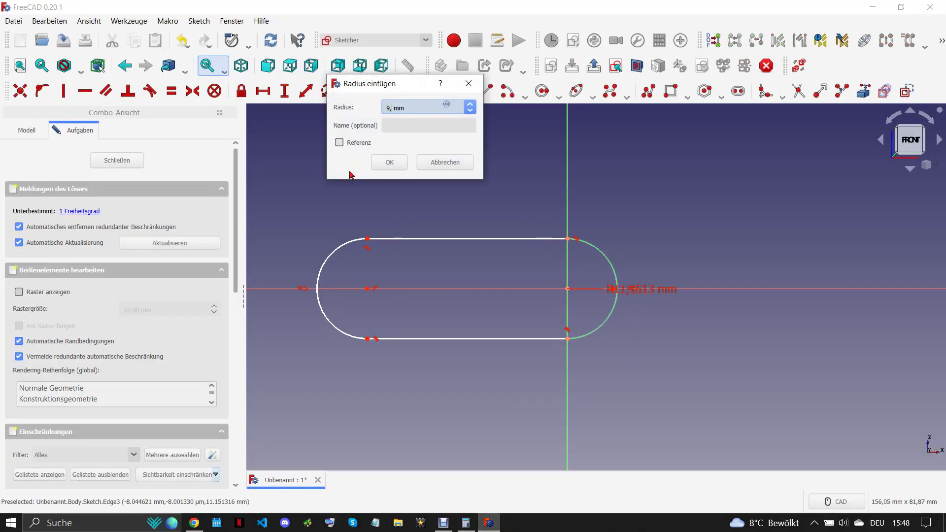
Set the slot's right arc radius to 9.5 mm and move its label clear.
left_click(383, 167)
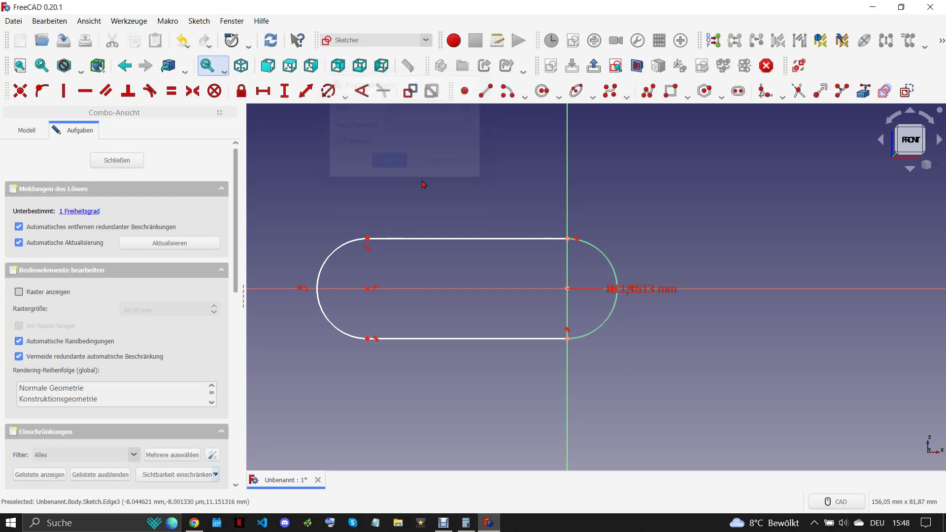
left_click_drag(623, 291, 686, 220)
scroll(602, 262, "down", 3)
scroll(535, 281, "up", 2)
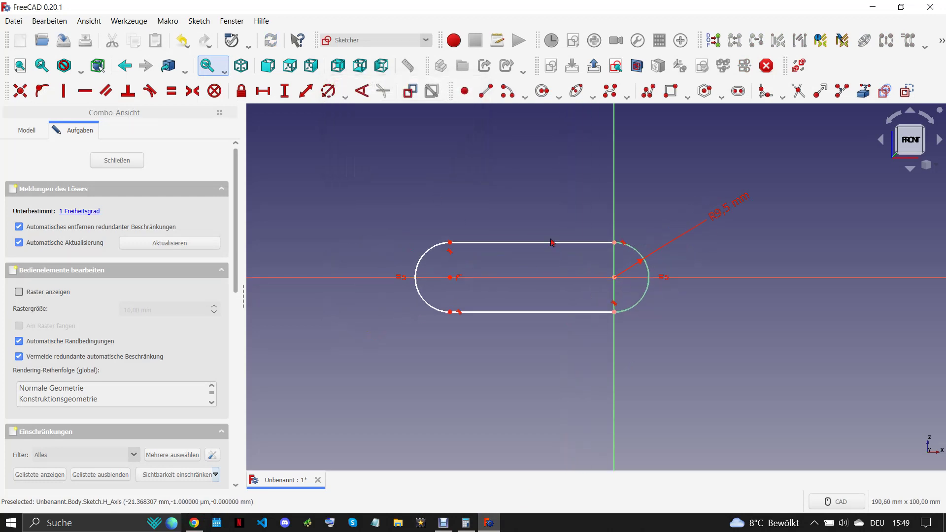
Delete the slot's left arc and constrain both straight lines horizontal.
left_click(416, 260)
key("Delete")
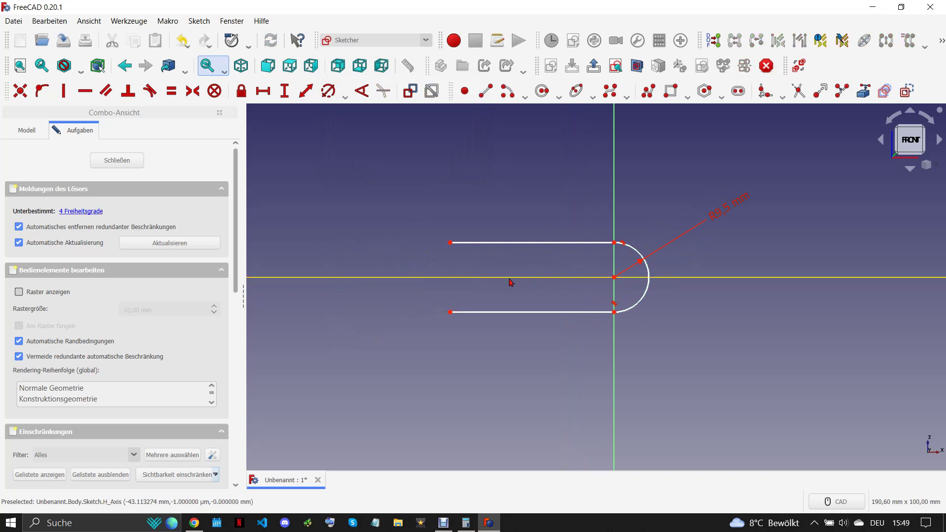
left_click_drag(537, 342, 497, 215)
key("h")
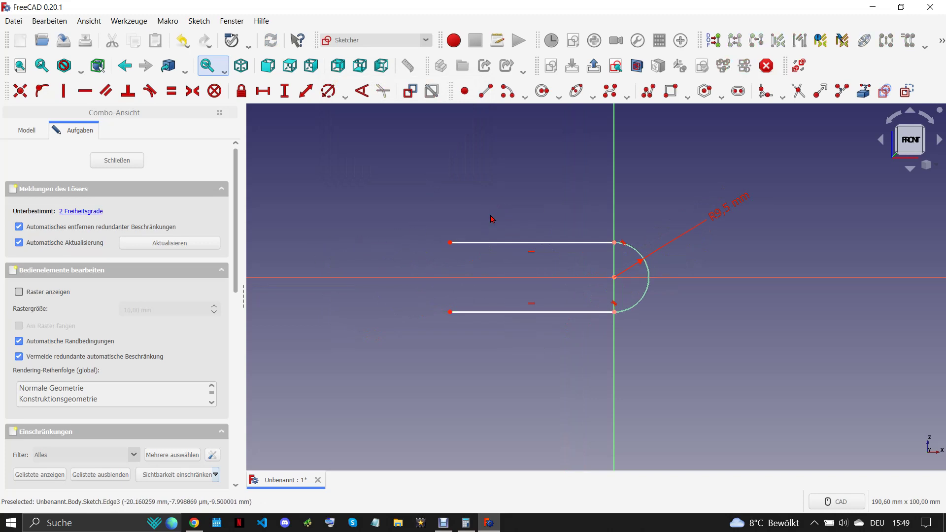
left_click(194, 523)
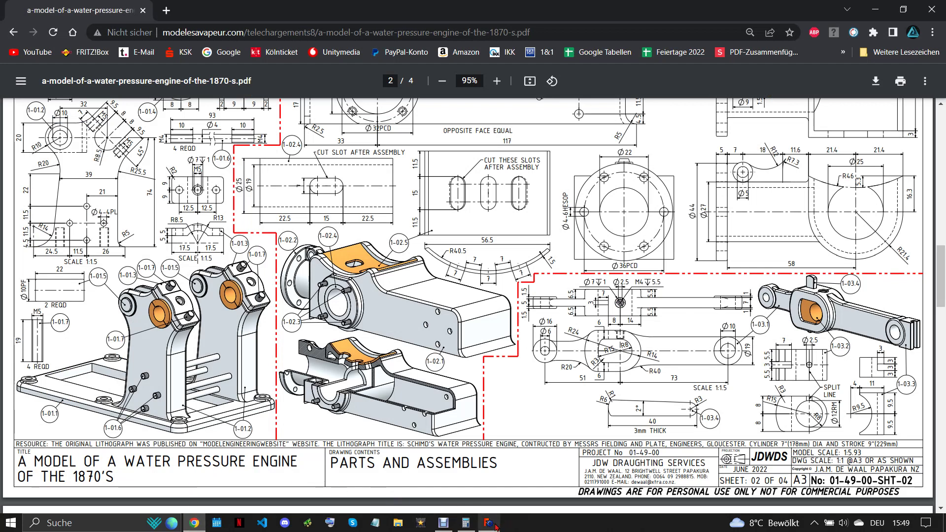
mouse_move(488, 523)
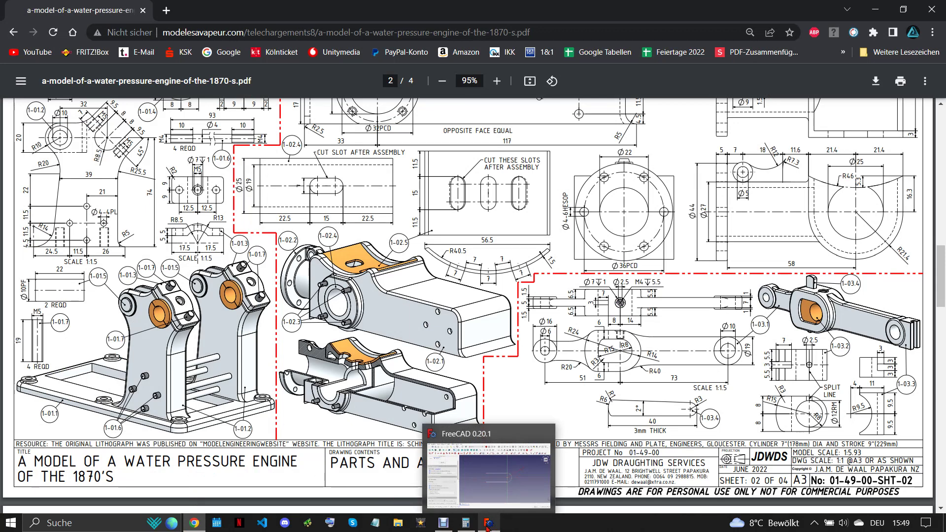
Return from the drawing PDF to the FreeCAD sketch.
left_click(487, 525)
Draw a centre arc on the horizontal axis with an 8 mm radius.
left_click(508, 91)
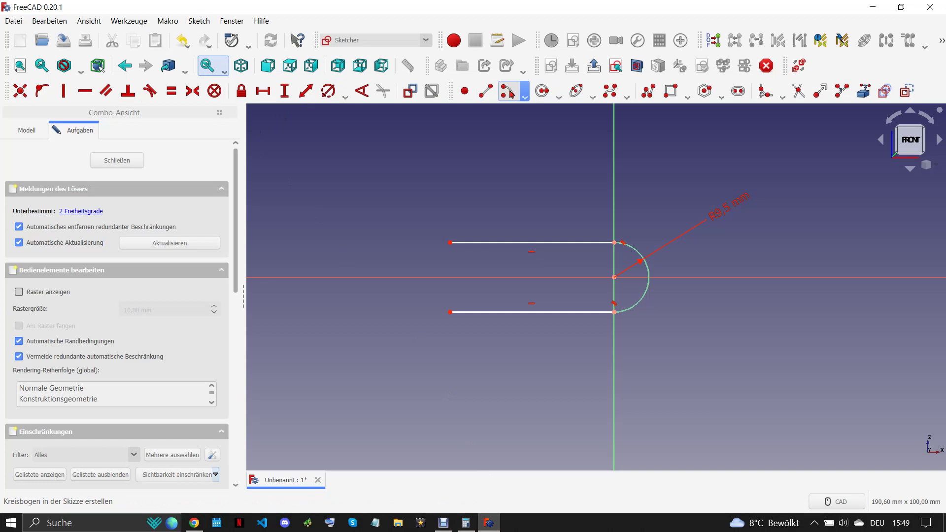
left_click(386, 278)
left_click(396, 256)
left_click(403, 316)
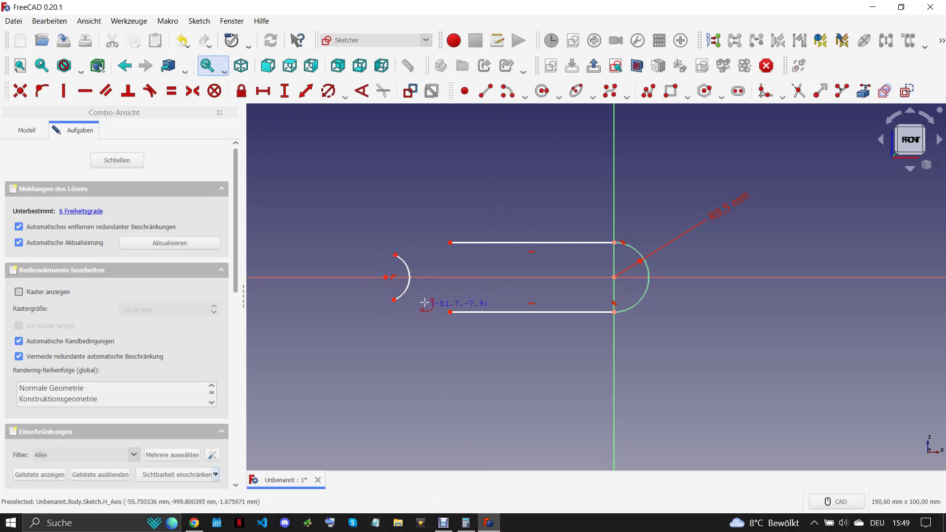
left_click(328, 91)
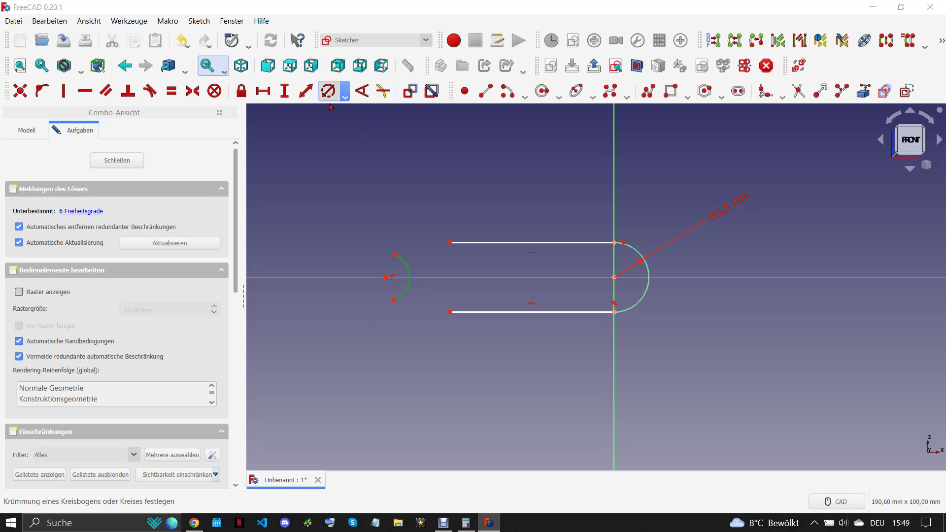
type("8")
left_click(387, 171)
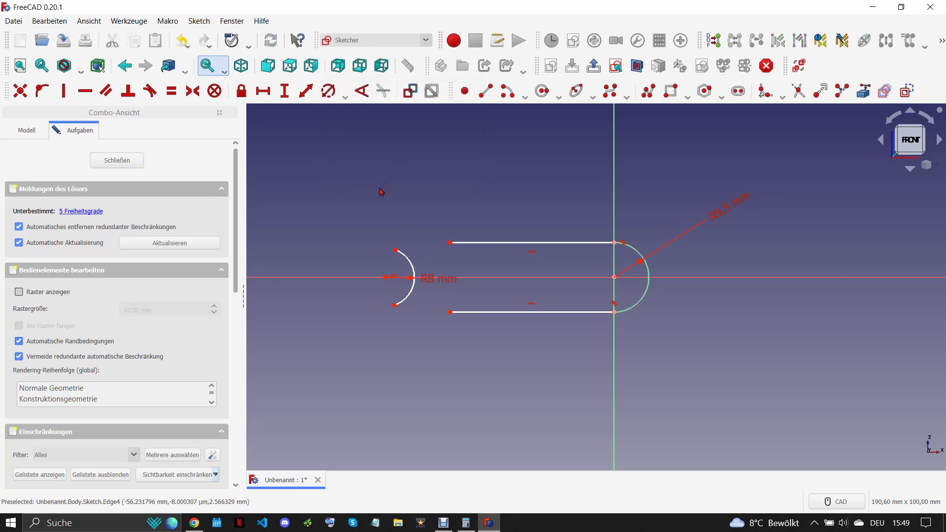
Place the arc centre 73 mm left of the origin and stretch the arc upward.
left_click(385, 278)
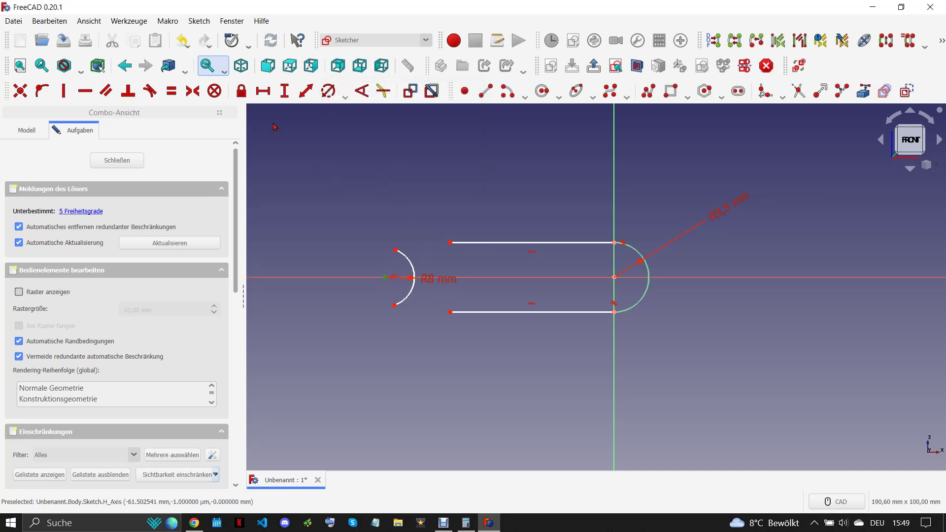
left_click(263, 90)
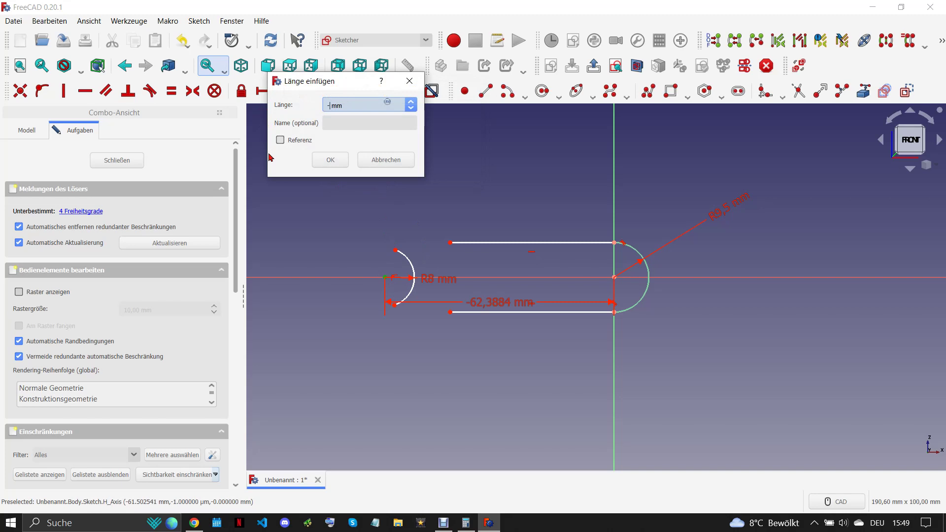
left_click(313, 158)
scroll(359, 274, "down", 2)
scroll(375, 270, "up", 3)
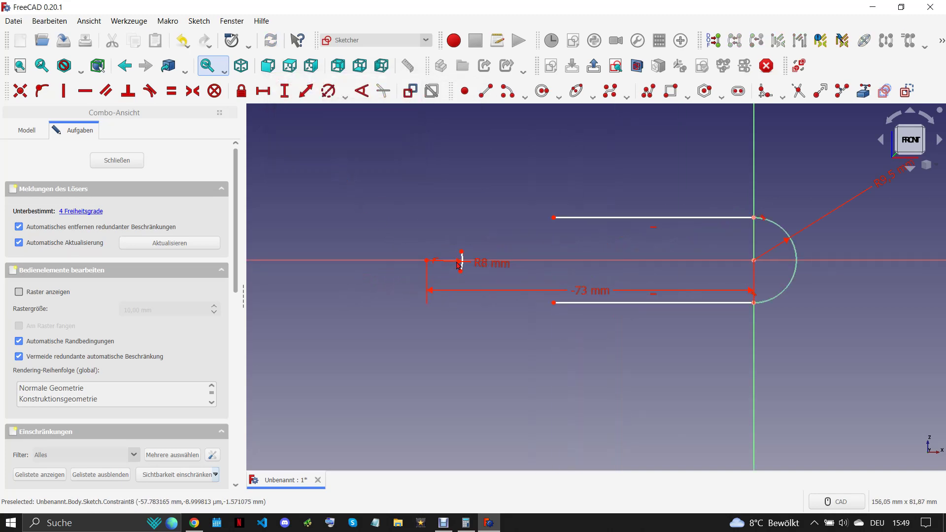
left_click_drag(459, 265, 441, 293)
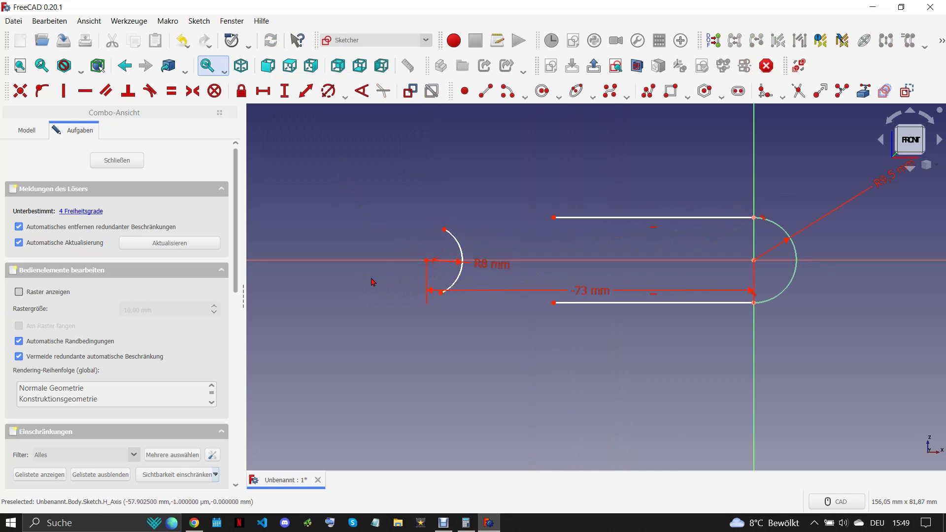
left_click(194, 523)
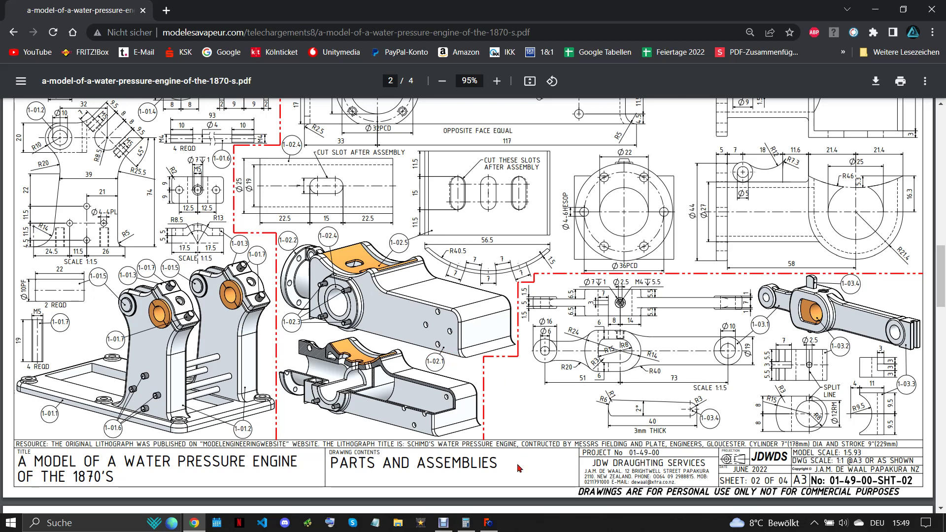
mouse_move(489, 523)
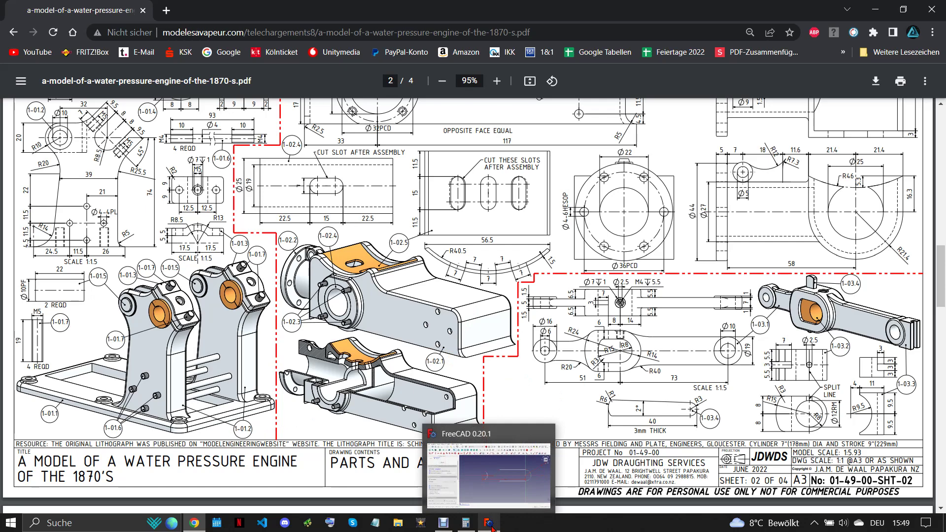
Bring the FreeCAD sketch back in front of the drawing PDF.
left_click(489, 523)
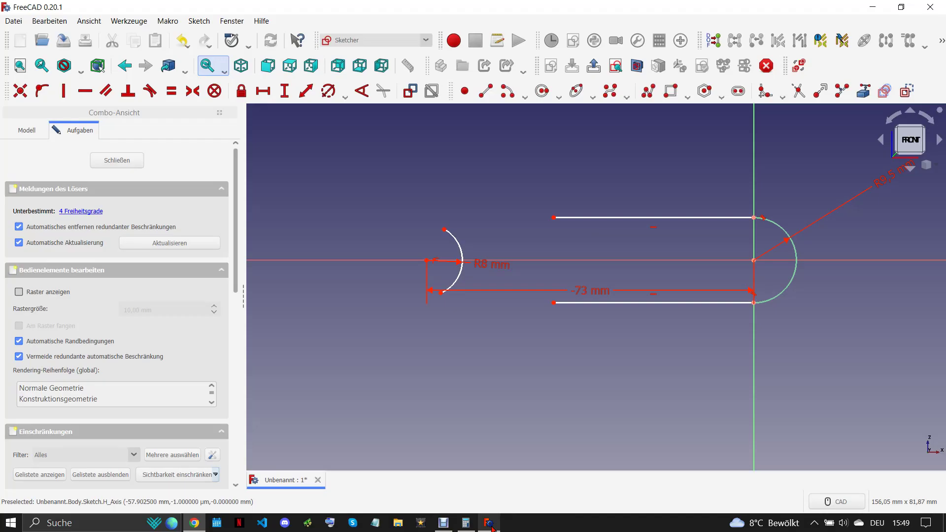
Draw upper and lower outer arcs centred on the R8 arc's centre.
scroll(444, 254, "up", 5)
left_click(507, 91)
left_click(384, 292)
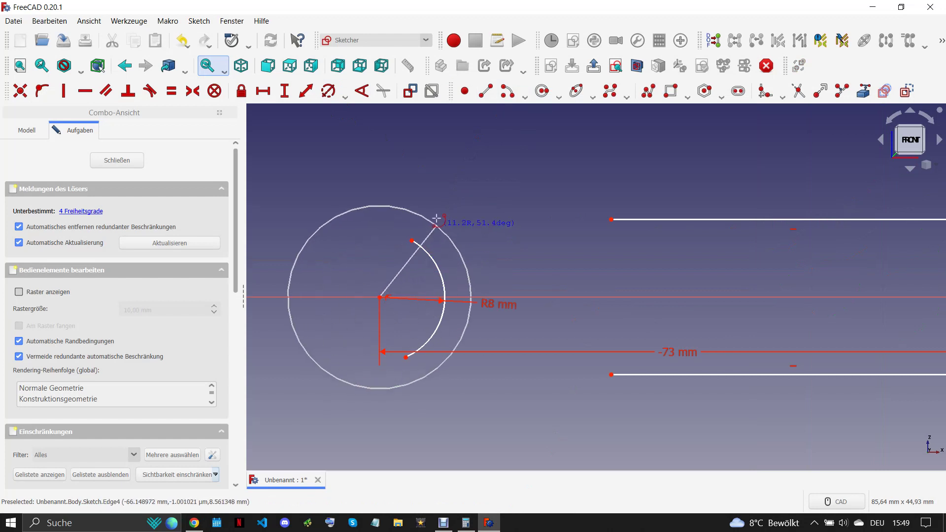
left_click(427, 200)
left_click(465, 262)
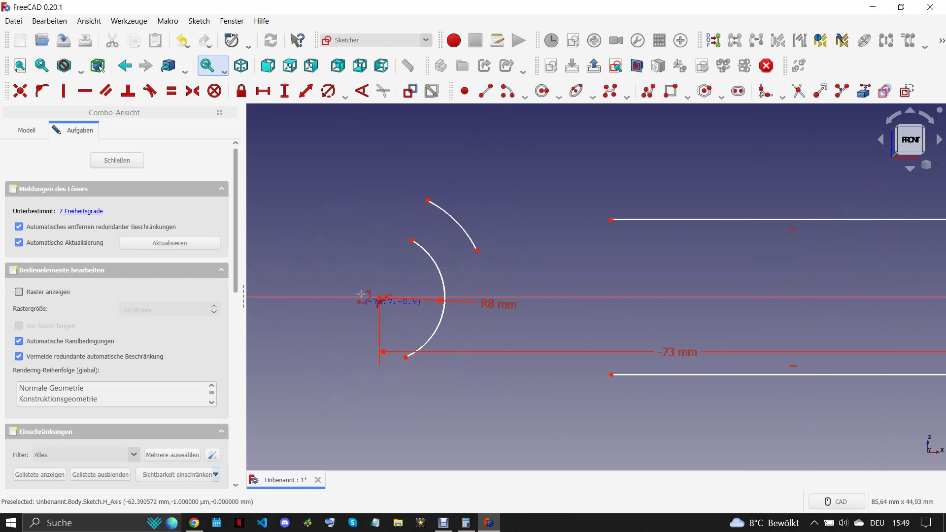
left_click(379, 296)
left_click(411, 399)
left_click(460, 367)
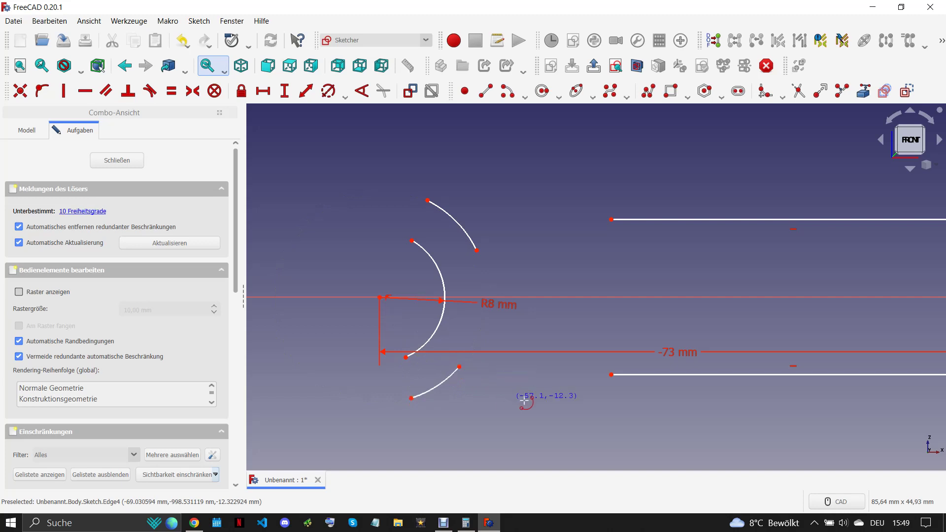
Draw small lower and upper fillet arcs near the slot line ends.
left_click(578, 422)
left_click(577, 377)
left_click(533, 407)
left_click(549, 160)
left_click(593, 200)
left_click(536, 219)
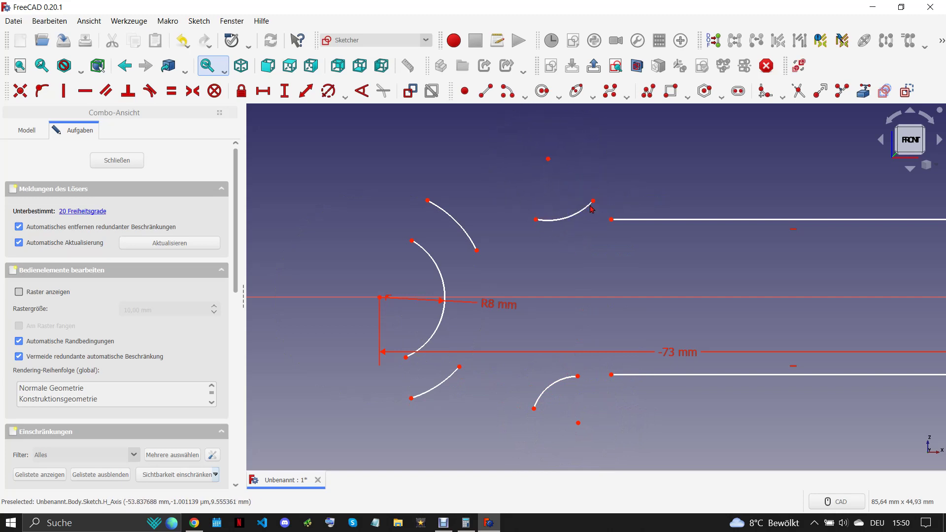
Make both fillets tangent to the slot lines and to the outer arcs.
left_click_drag(588, 180, 615, 227)
key("t")
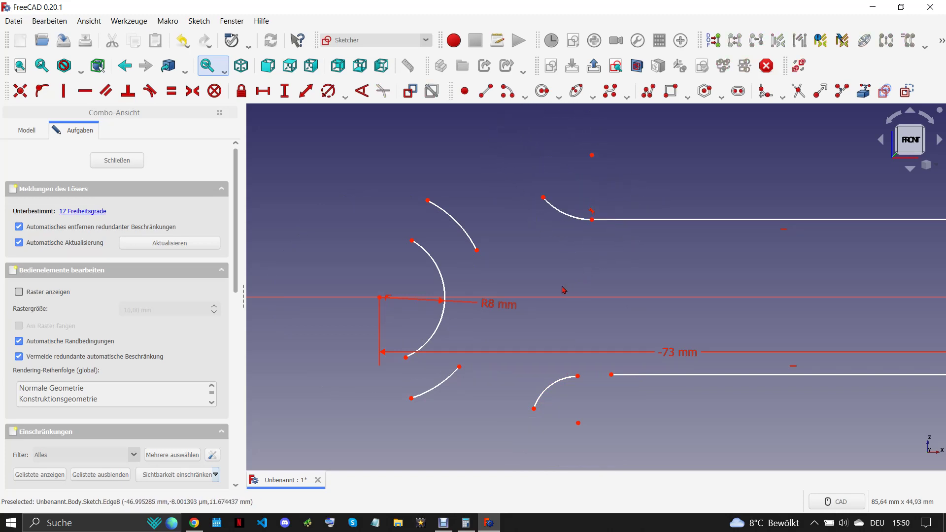
left_click_drag(572, 370, 613, 390)
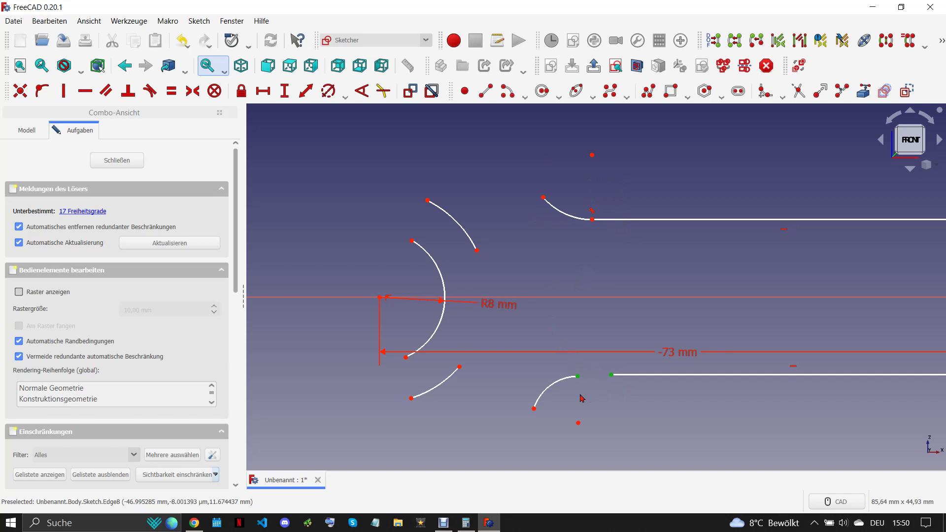
key("t")
left_click_drag(468, 163, 545, 253)
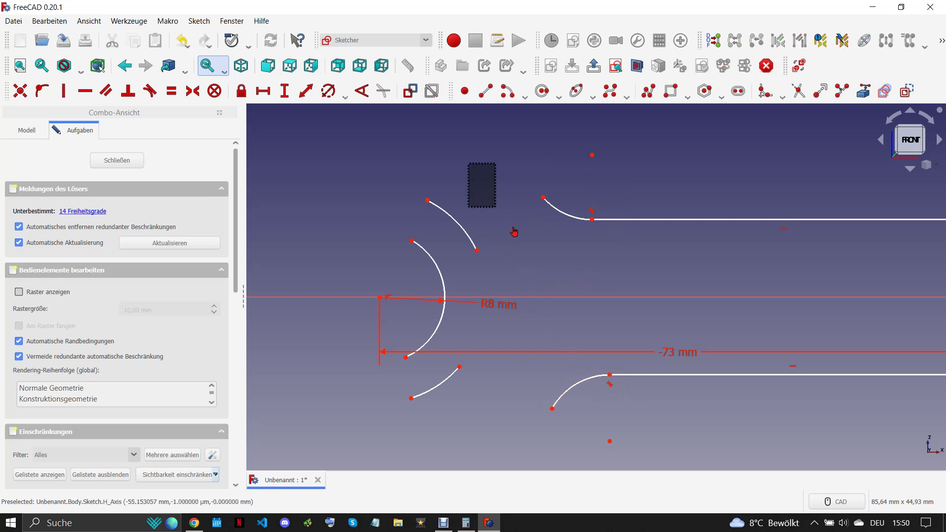
key("t")
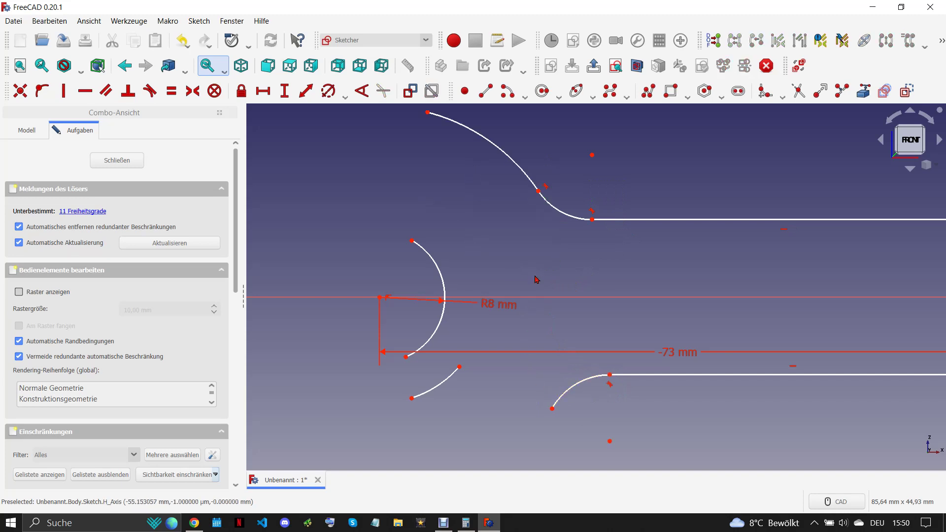
scroll(537, 274, "down", 3)
left_click_drag(486, 317, 554, 388)
key("t")
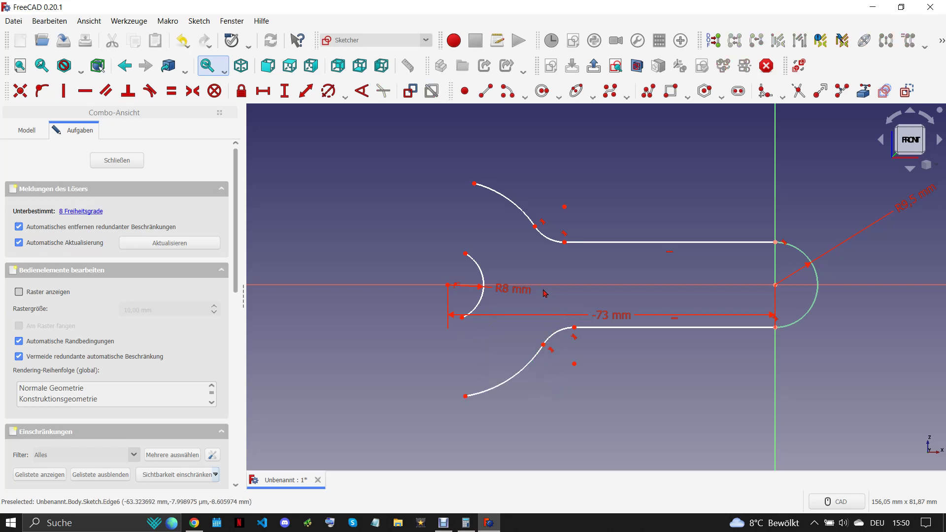
Give the upper and lower outer arcs a 14 mm radius.
left_click(522, 213)
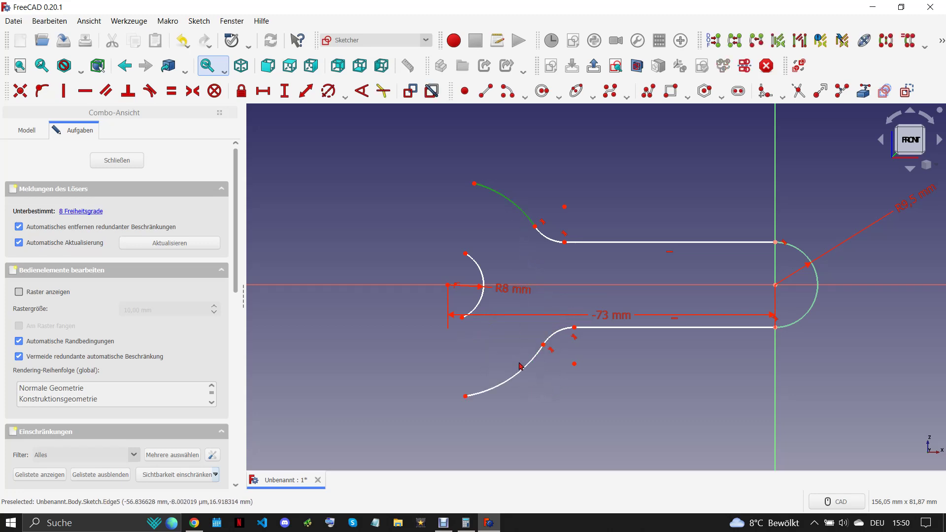
left_click(522, 375)
left_click(328, 90)
type("14")
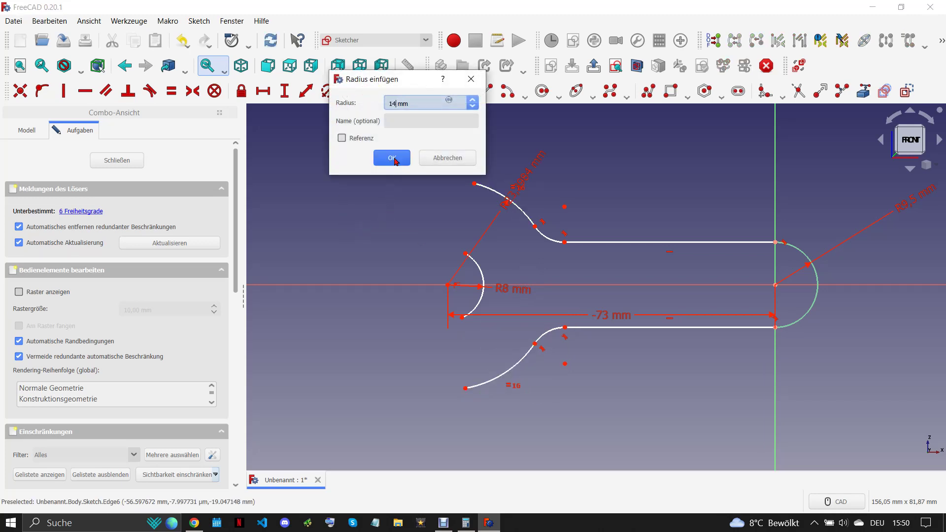
left_click(392, 159)
scroll(499, 249, "up", 3)
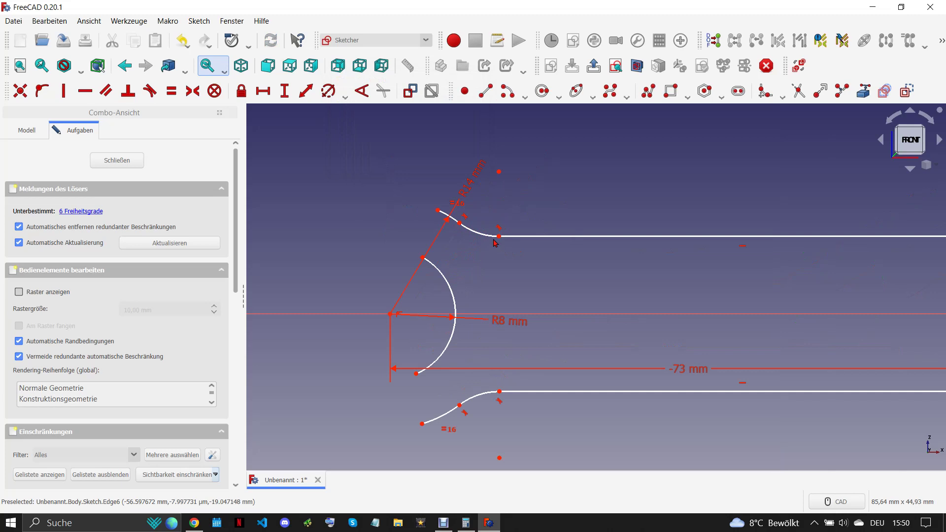
Make the two fillet arcs equal, then undo a radius that distorted them.
left_click(479, 231)
left_click(490, 397)
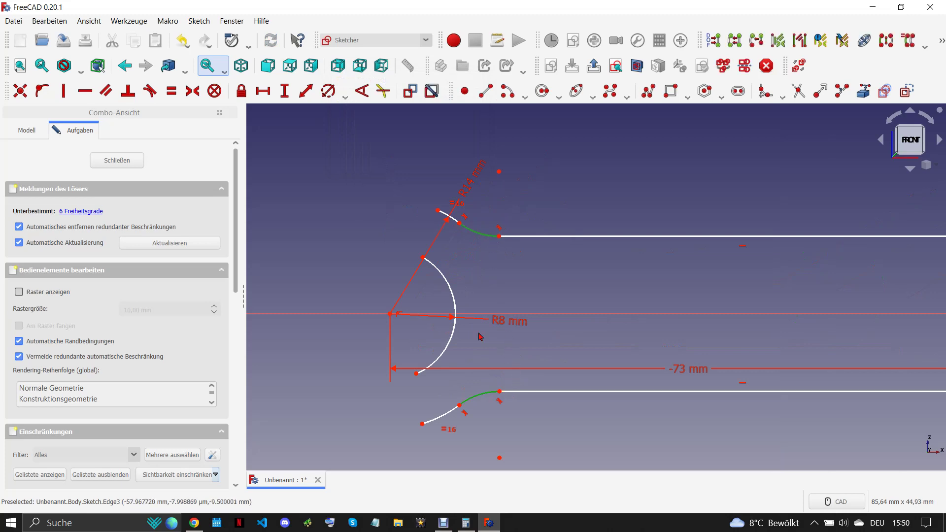
key("e")
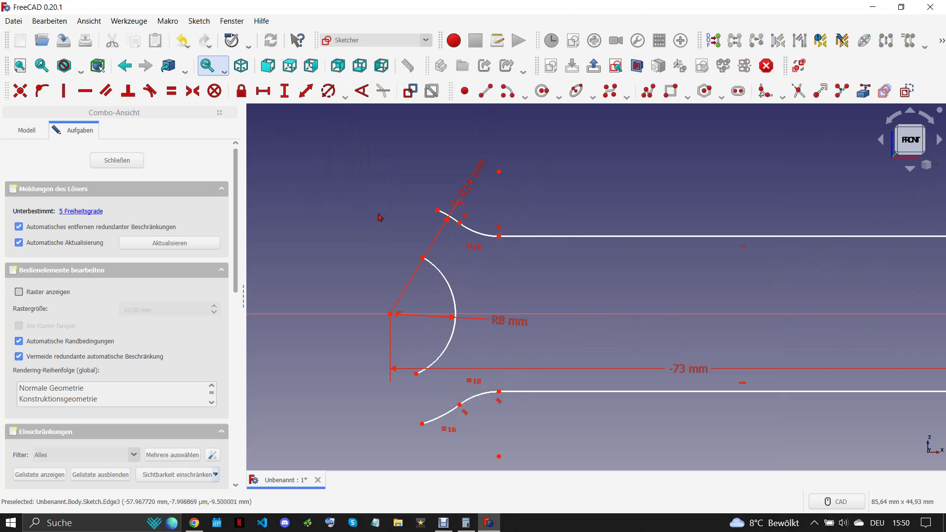
left_click(479, 238)
left_click(478, 396)
left_click(328, 91)
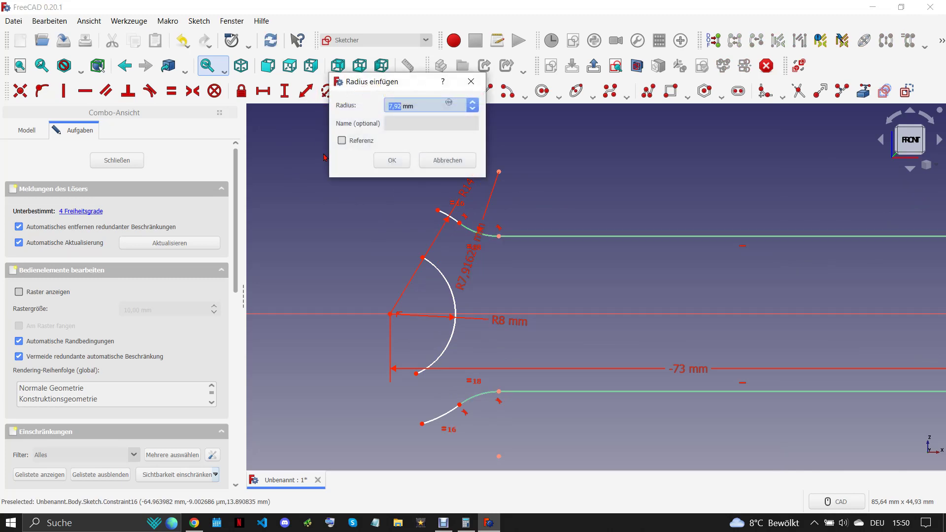
left_click(389, 160)
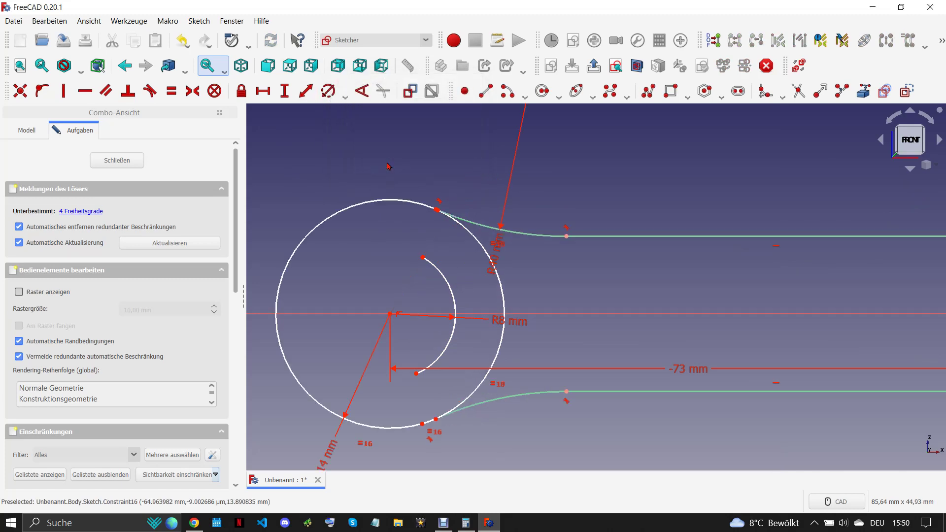
left_click(191, 46)
left_click(222, 72)
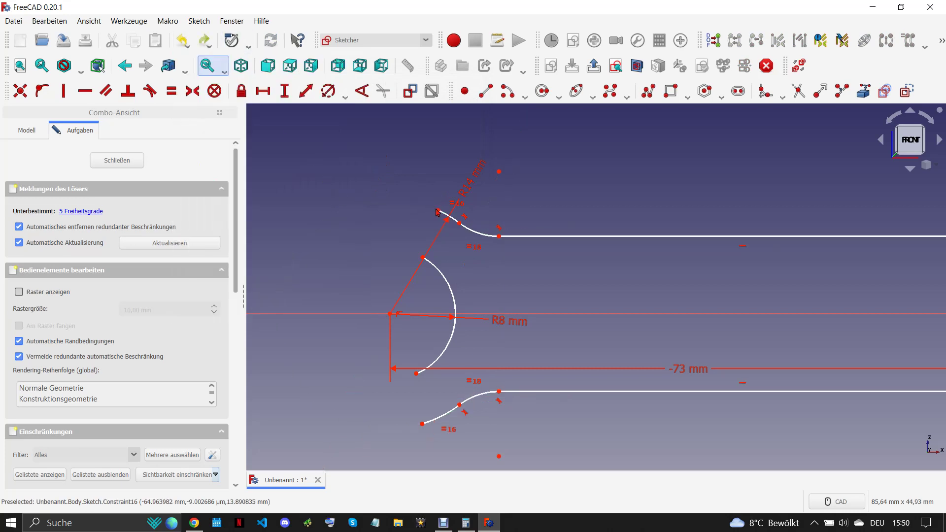
Lengthen the outer and R8 arc ends and set the transition arc radius to 40 mm.
left_click_drag(379, 206, 376, 206)
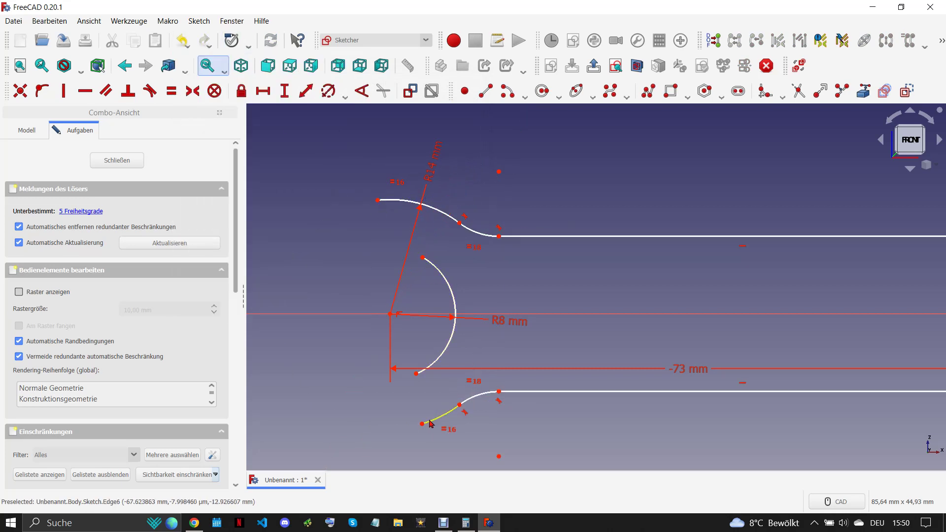
mouse_move(422, 425)
left_mouse_down()
mouse_move(380, 437)
mouse_move(370, 426)
left_mouse_up()
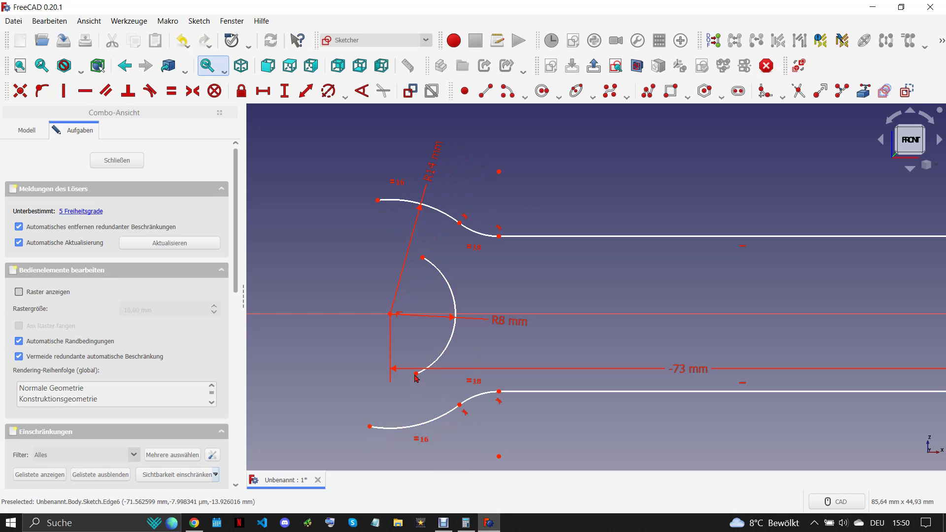
left_click_drag(417, 374, 377, 386)
left_click_drag(420, 258, 376, 252)
left_click(327, 90)
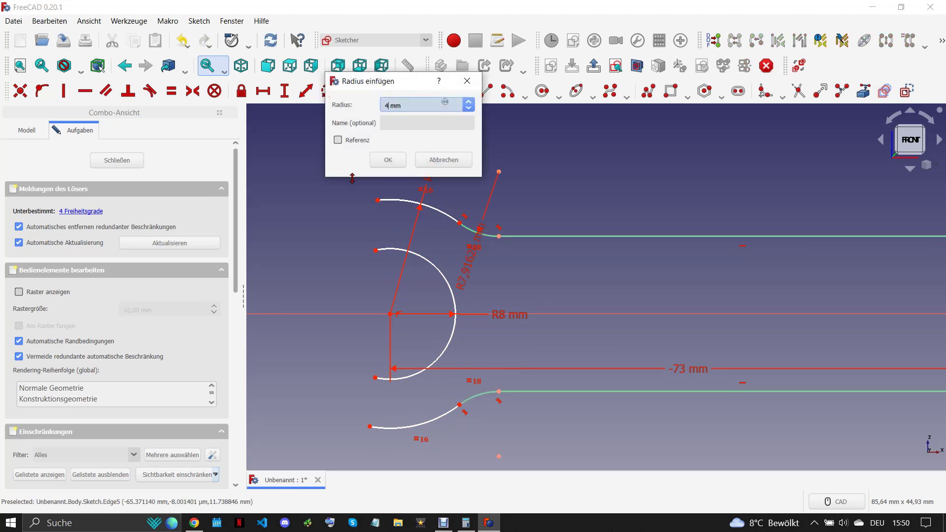
left_click(388, 160)
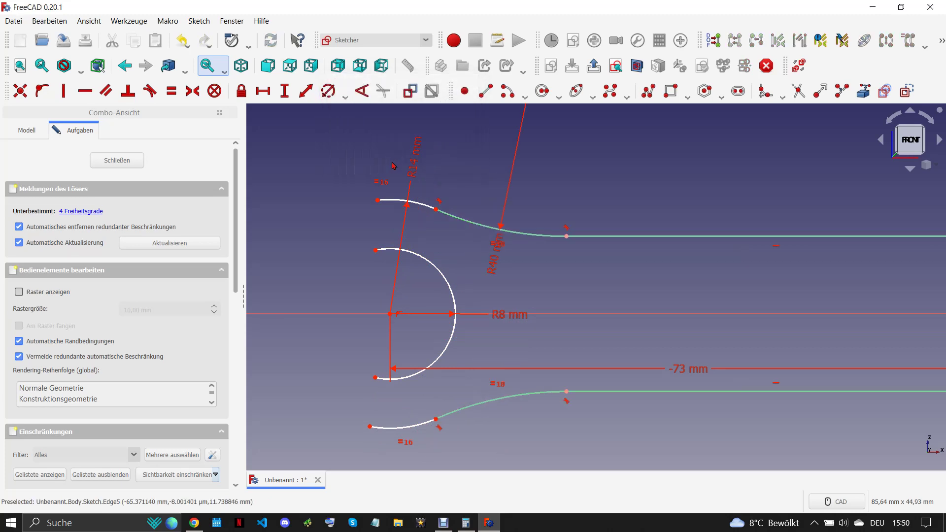
scroll(556, 274, "down", 3)
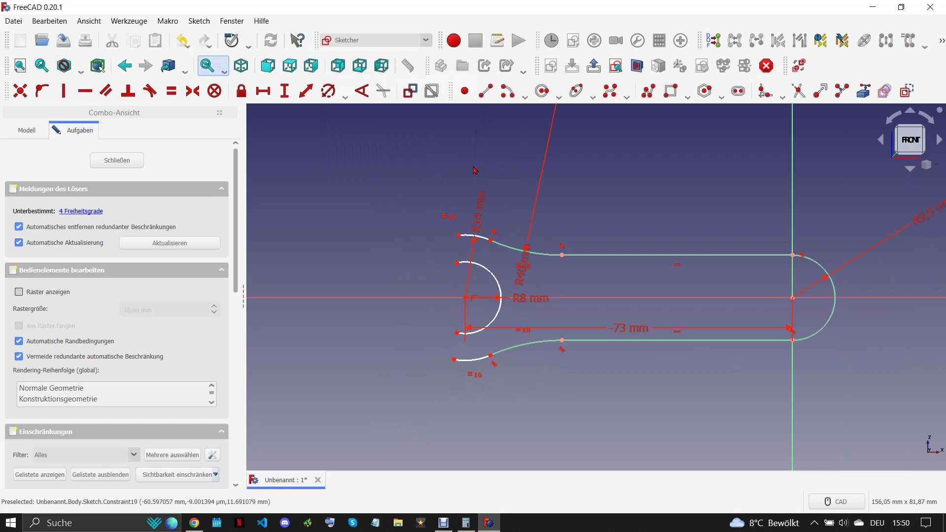
left_click(200, 524)
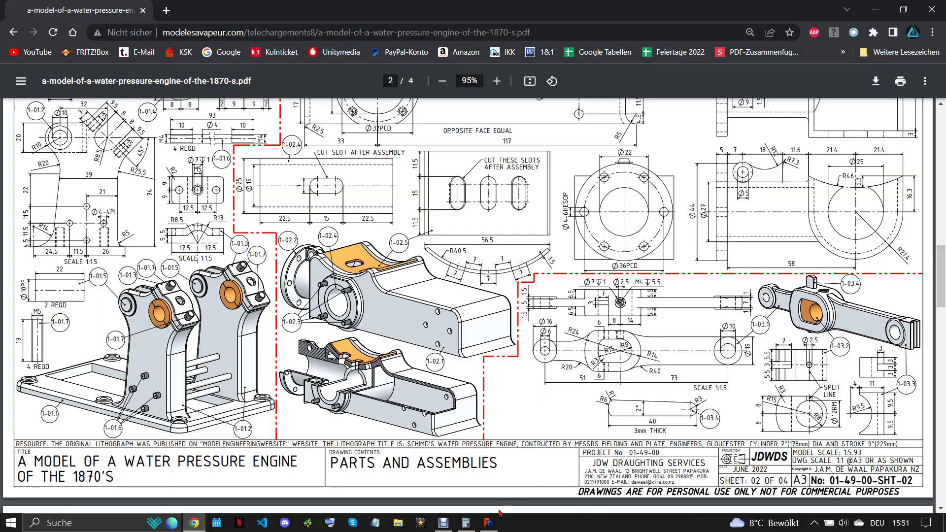
Return to the FreeCAD sketch and activate straight-line drawing.
left_click(489, 523)
left_click(486, 91)
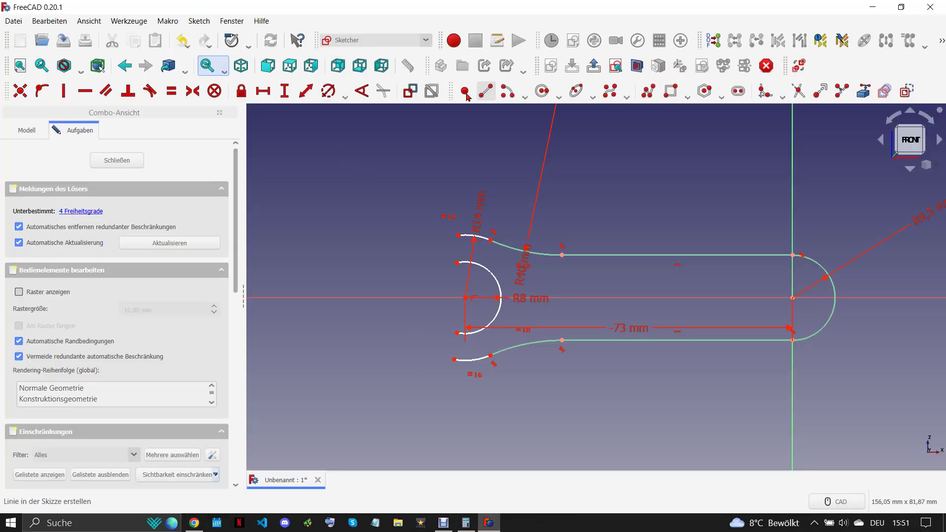
Draw upper and lower horizontal lines running left and join their ends to the connecting arcs.
left_click(452, 227)
left_click(407, 228)
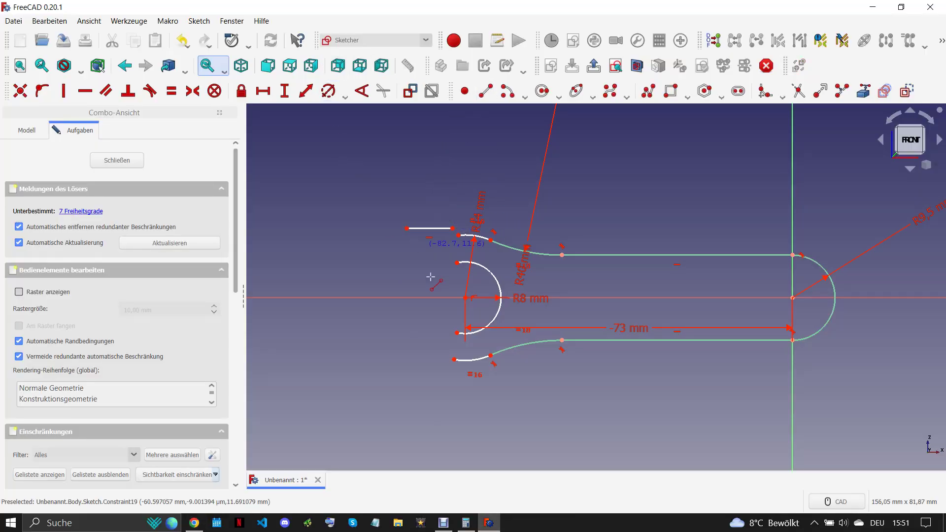
left_click(450, 367)
left_click(407, 367)
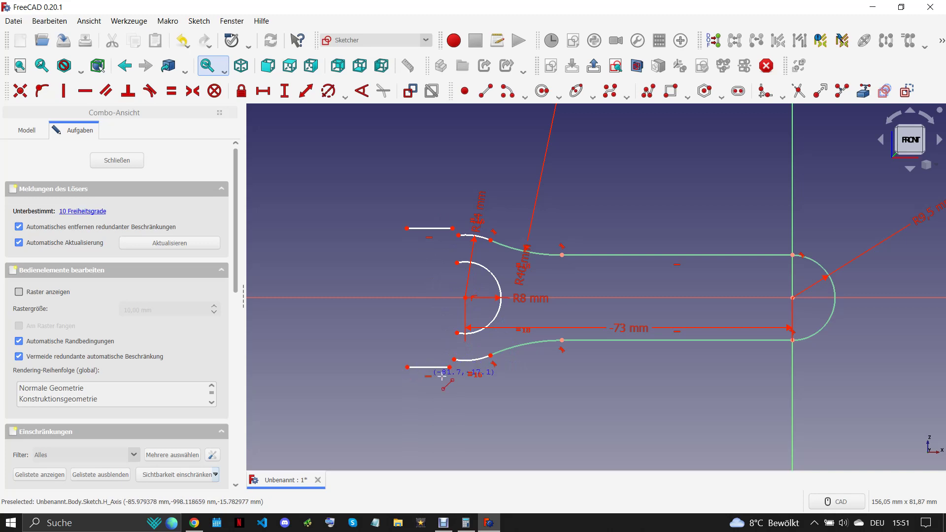
left_click_drag(435, 352, 463, 390)
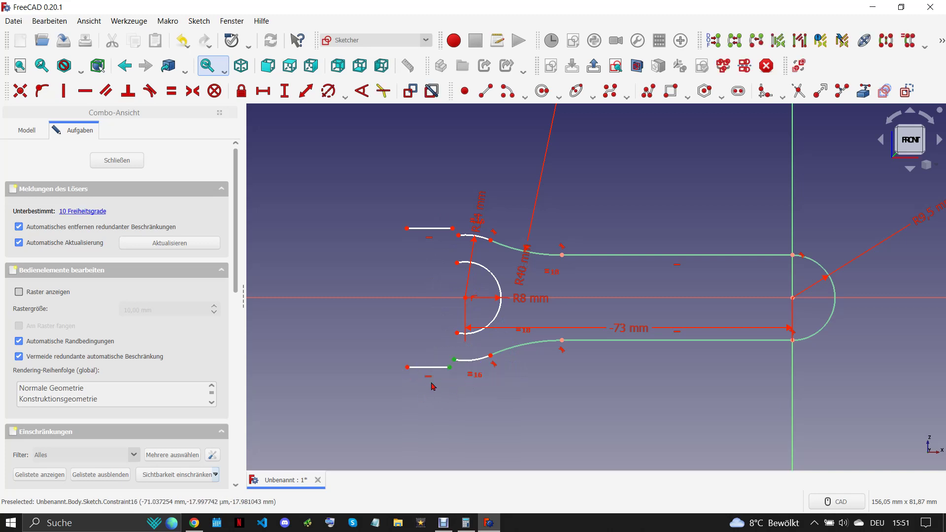
key("c")
left_click_drag(459, 230, 465, 243)
key("c")
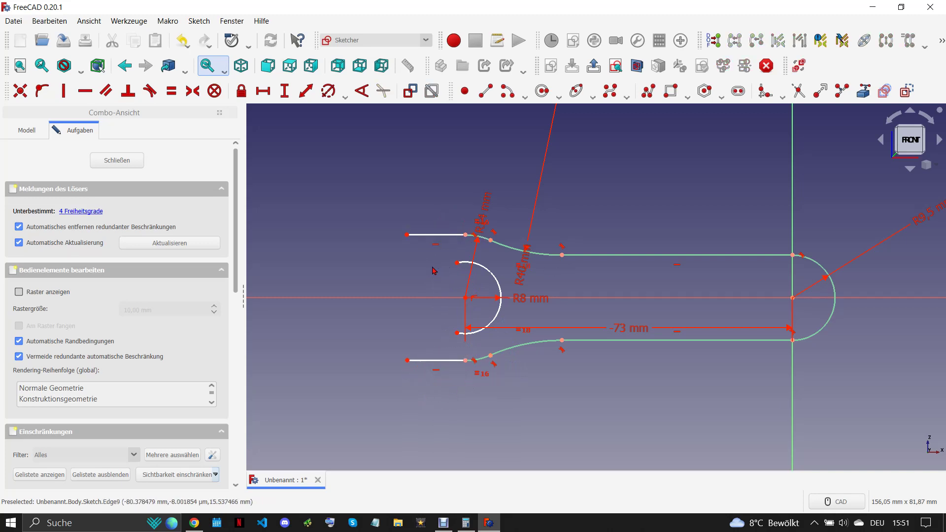
Draw an outer arc centred on the R8 boss, from its upper left to below it.
left_click(508, 91)
left_click(466, 297)
left_click(416, 266)
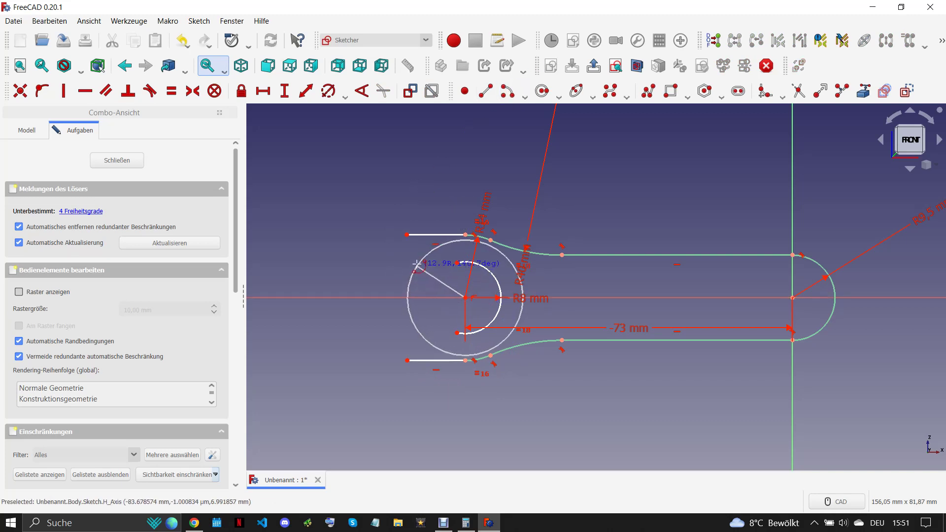
left_click(418, 331)
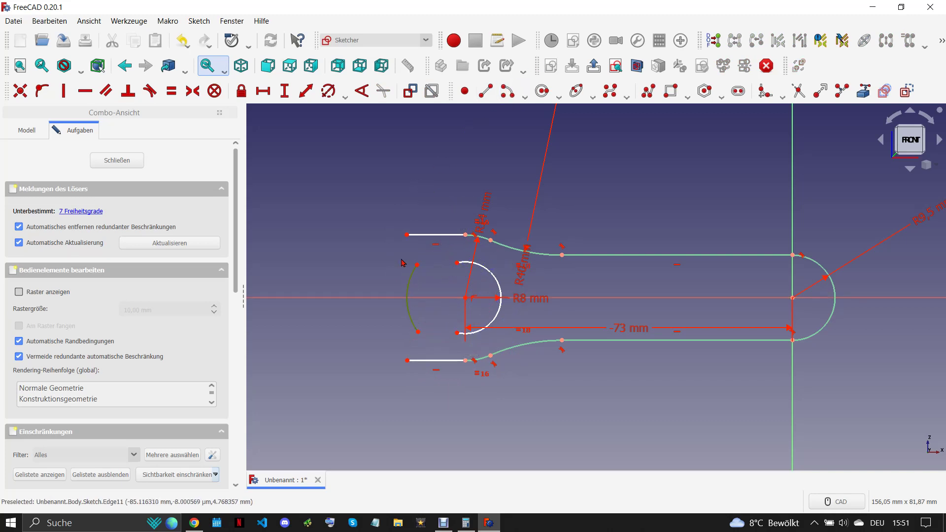
Give the outer arc a 15 mm radius and draw small top and bottom corner arcs.
left_click(337, 98)
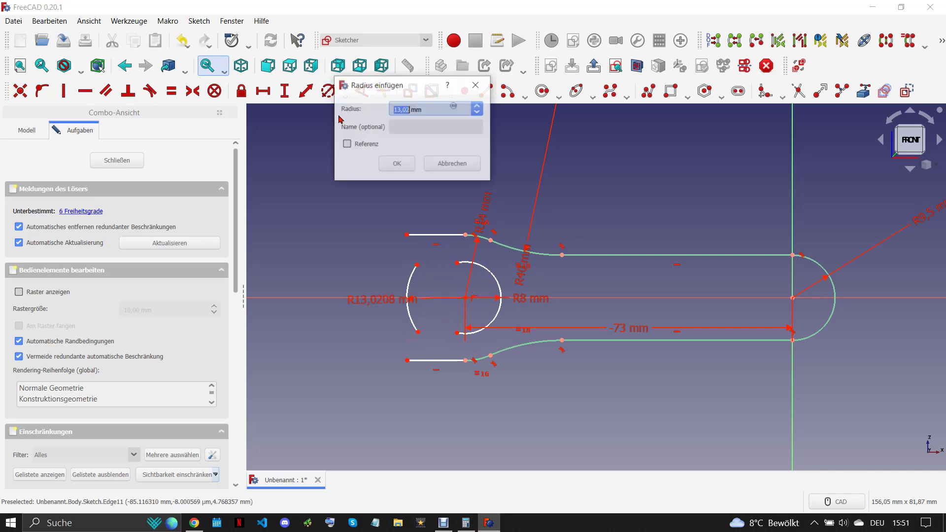
left_click(399, 167)
scroll(423, 263, "up", 3)
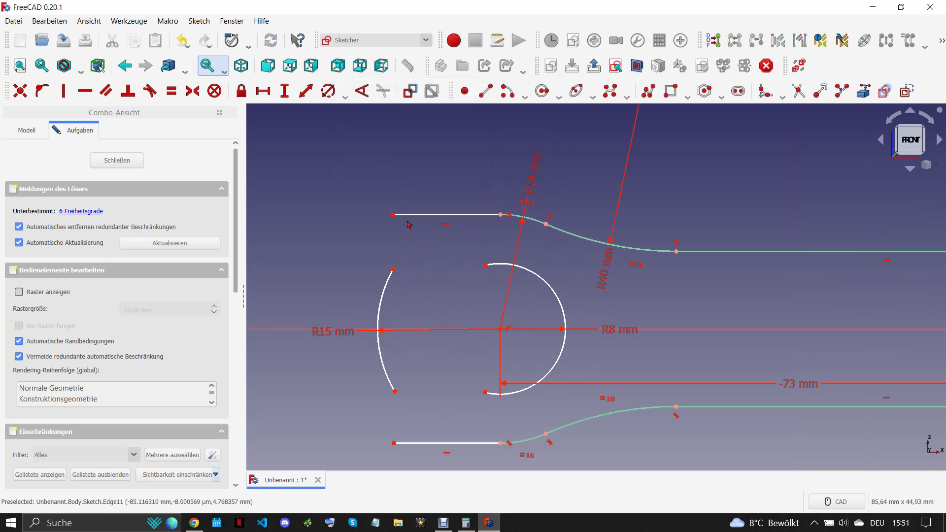
left_click(508, 90)
left_click(408, 283)
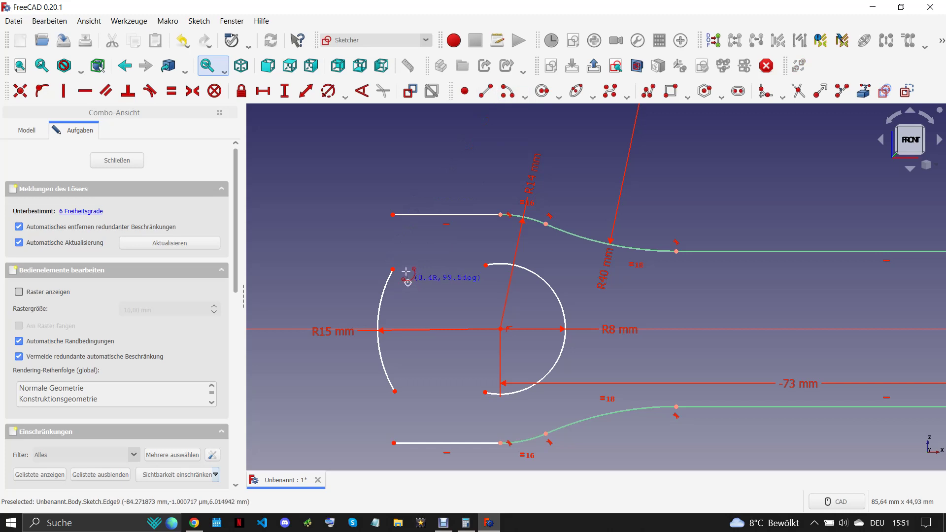
left_click(400, 269)
left_click(415, 378)
left_click(415, 398)
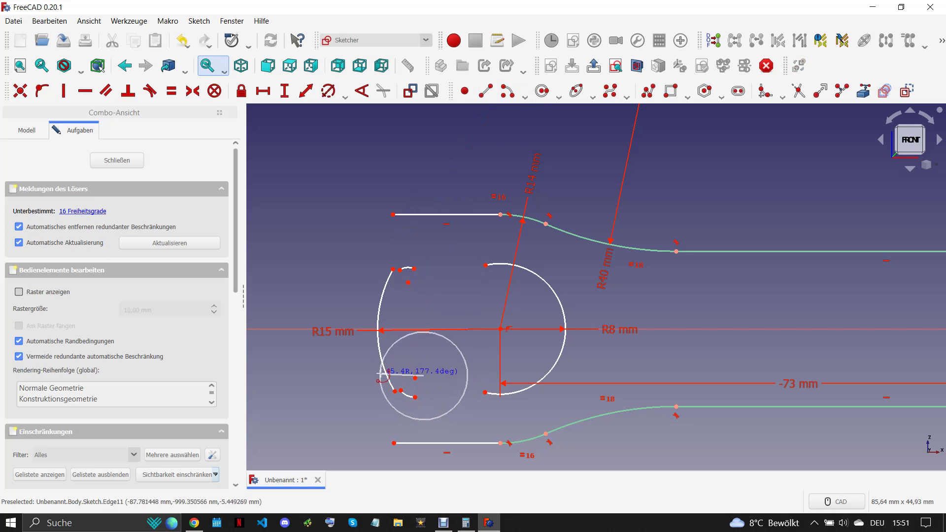
key("Escape")
Join the corner arcs tangentially to the outer arc and give both an equal 3 mm radius.
left_click_drag(384, 392, 395, 391)
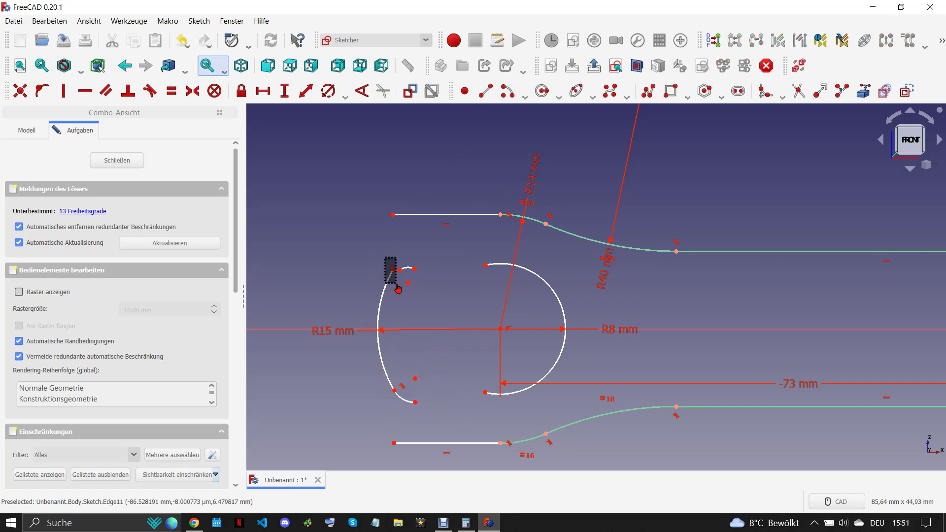
left_click_drag(386, 264, 403, 275)
key("t")
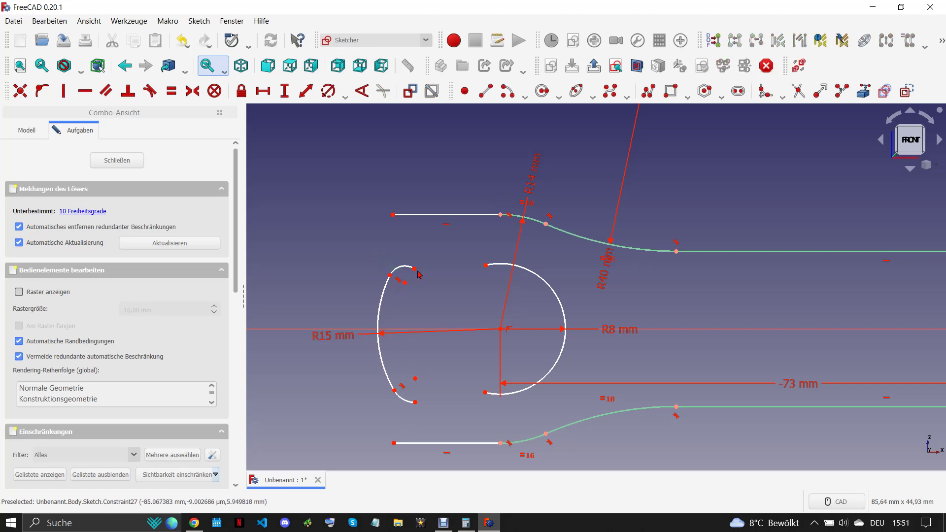
left_click(407, 270)
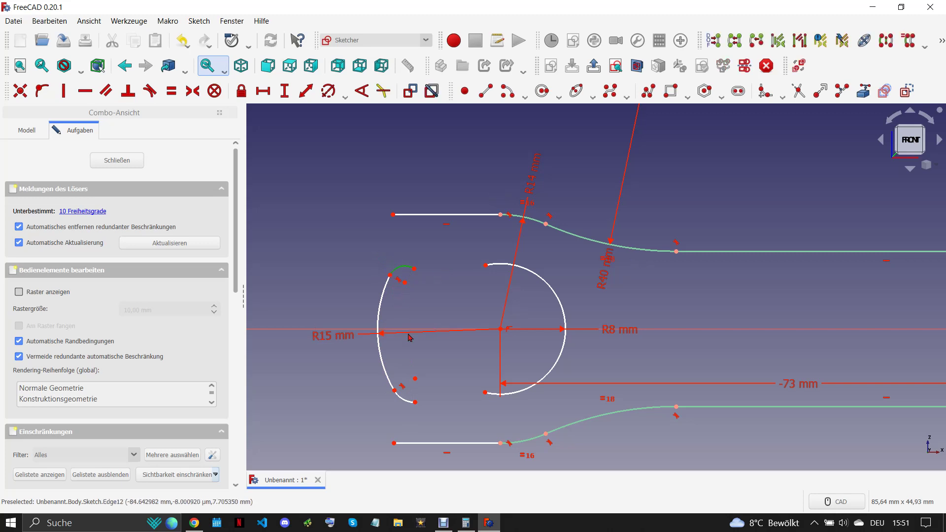
left_click(409, 403)
left_click(328, 91)
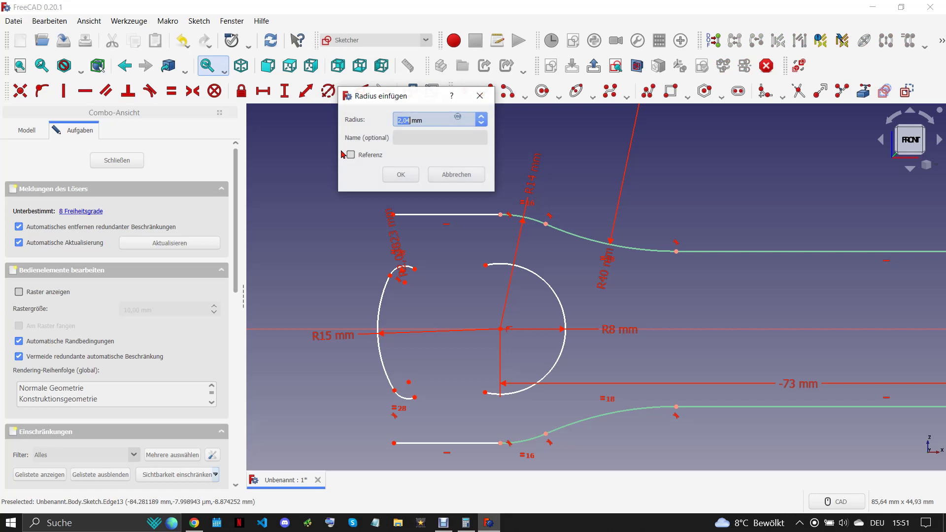
type("3")
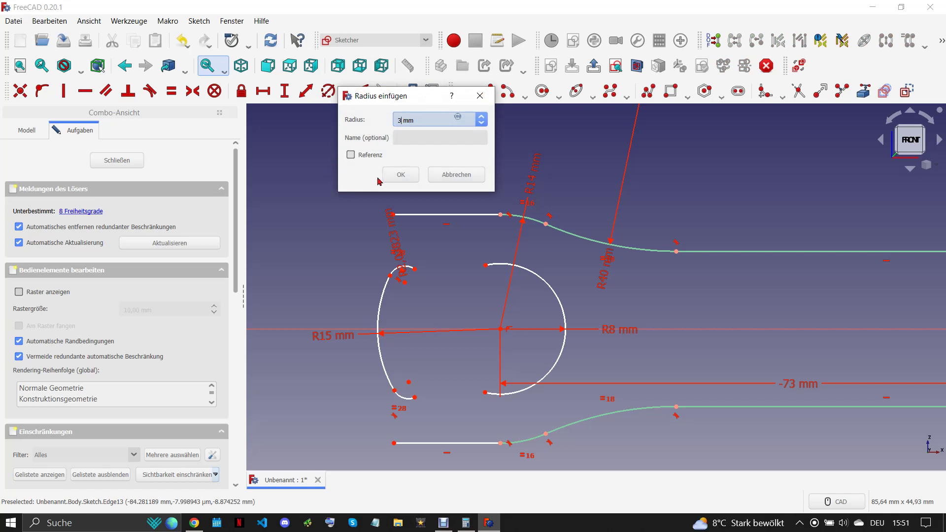
left_click(402, 175)
Draw top and bottom lines from the corner arcs to the boss, constrained tangent at both ends.
left_click(486, 91)
left_click(420, 262)
left_click(474, 262)
left_click(419, 395)
left_click(476, 395)
right_click(499, 410)
key("t")
left_click(486, 265)
left_click(415, 268)
left_click(418, 394)
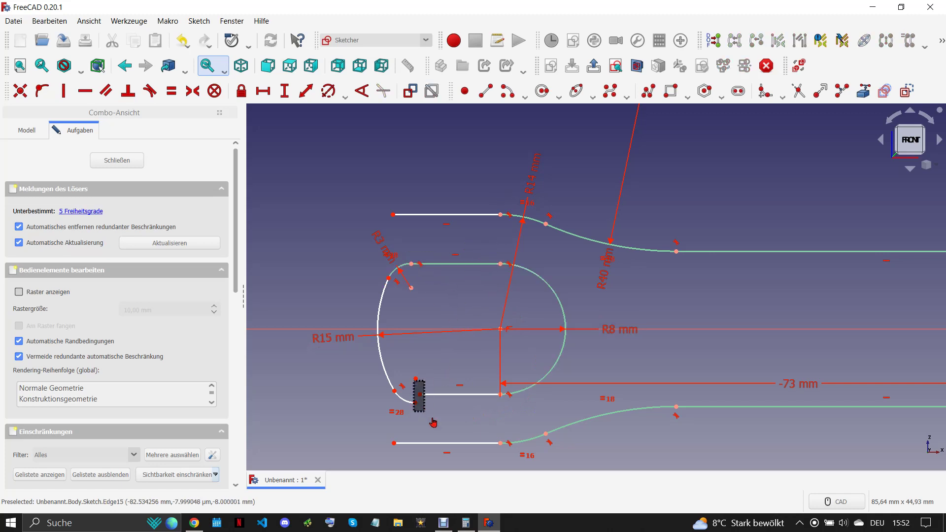
scroll(493, 359, "down", 3)
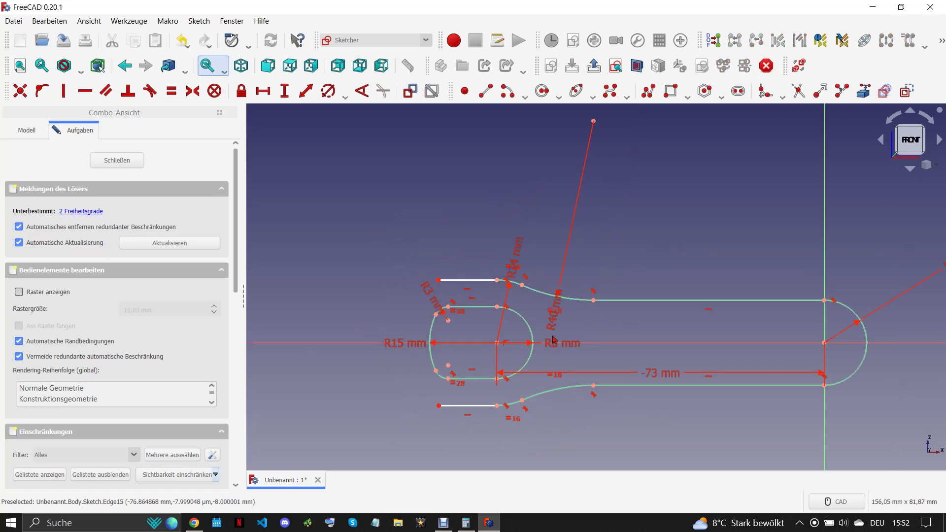
left_click(195, 523)
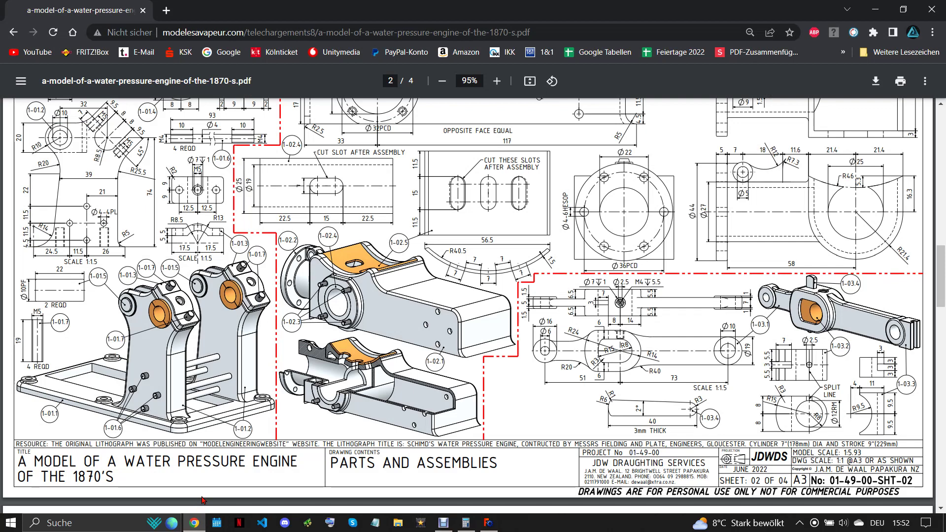
Return to the FreeCAD lever sketch after checking the drawing PDF.
left_click(488, 521)
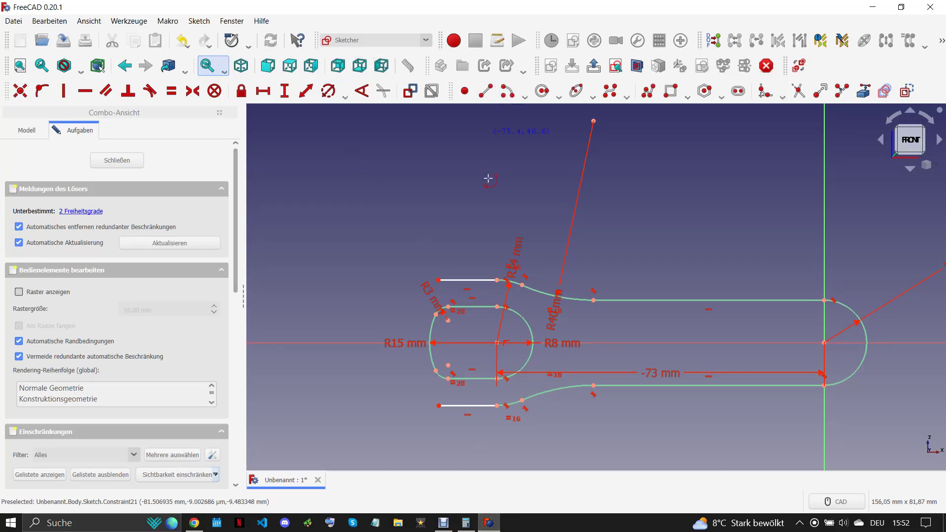
Draw two arcs centred on the boss centre, the second ending at the lower line end.
left_click(497, 342)
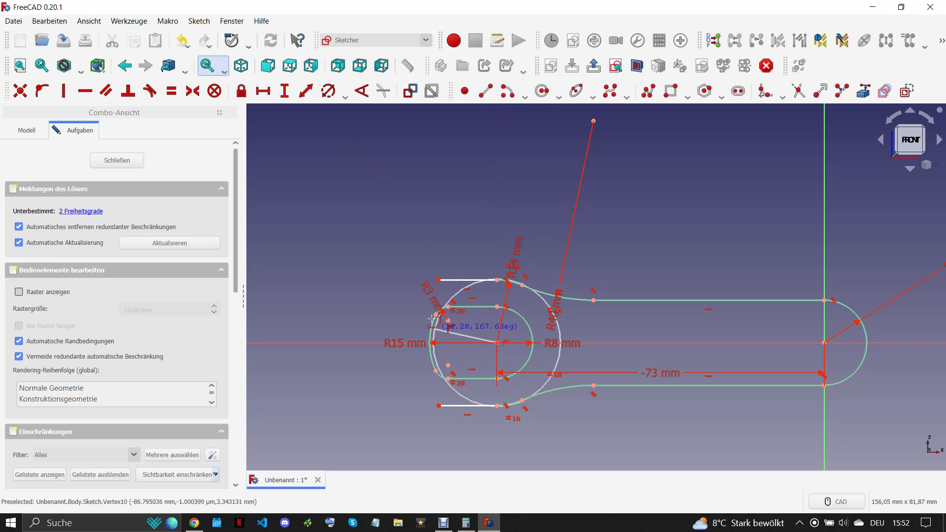
left_click(424, 282)
left_click(402, 322)
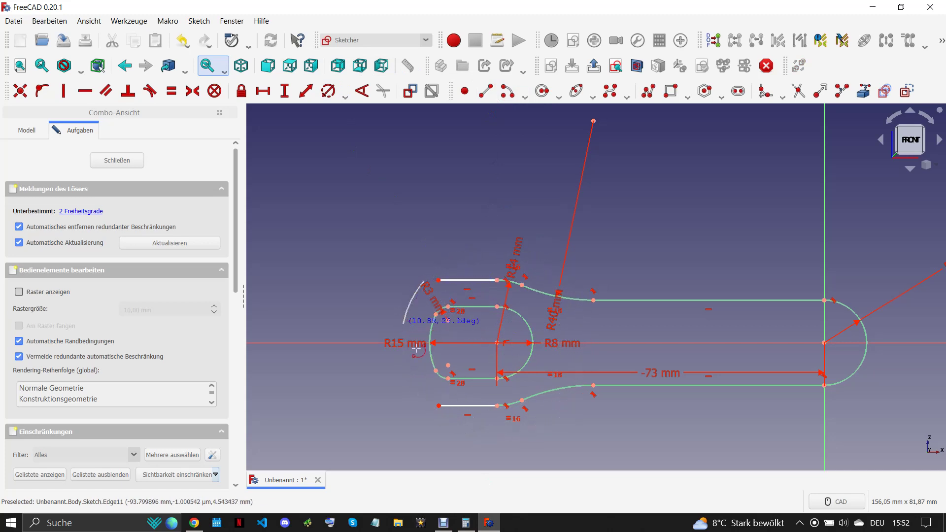
left_click(496, 342)
left_click(414, 377)
left_click(438, 405)
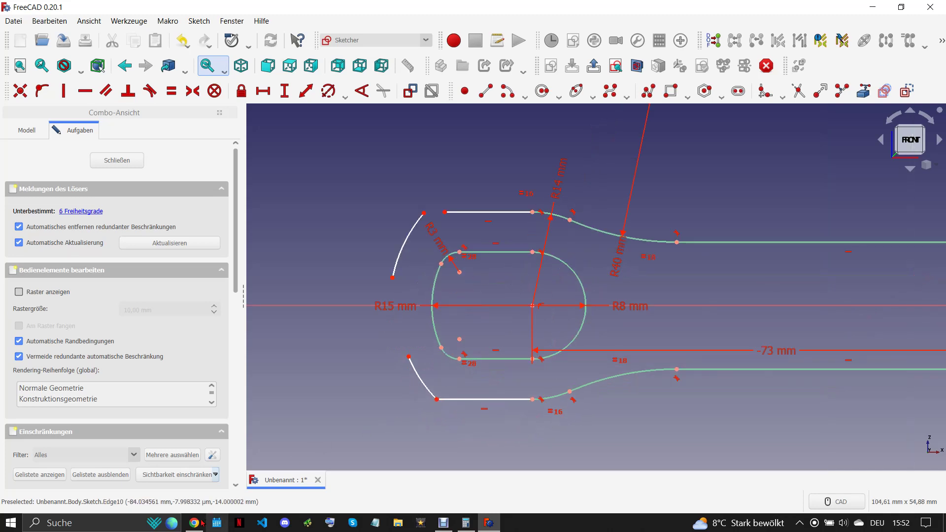
left_click(194, 523)
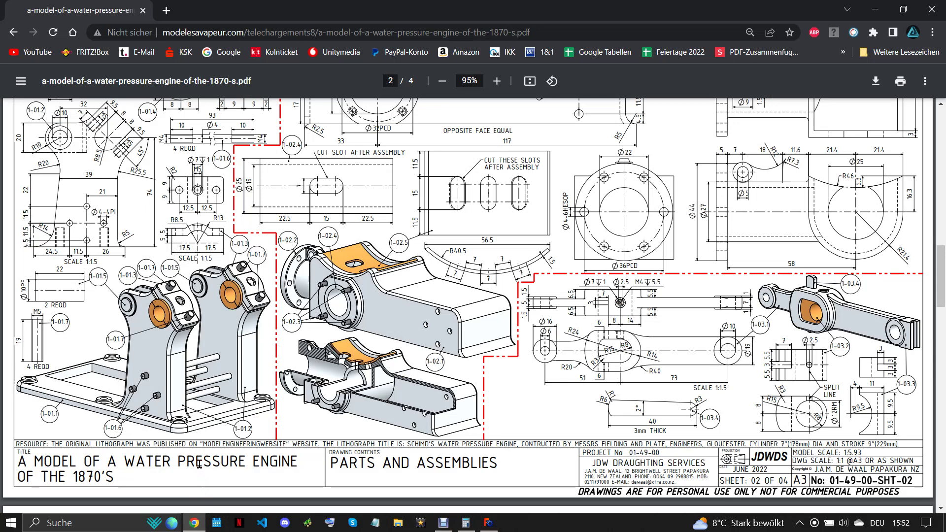
Draw upper-left and lower-left arcs at the lever's left end and select the top-left corner endpoints.
left_click(488, 523)
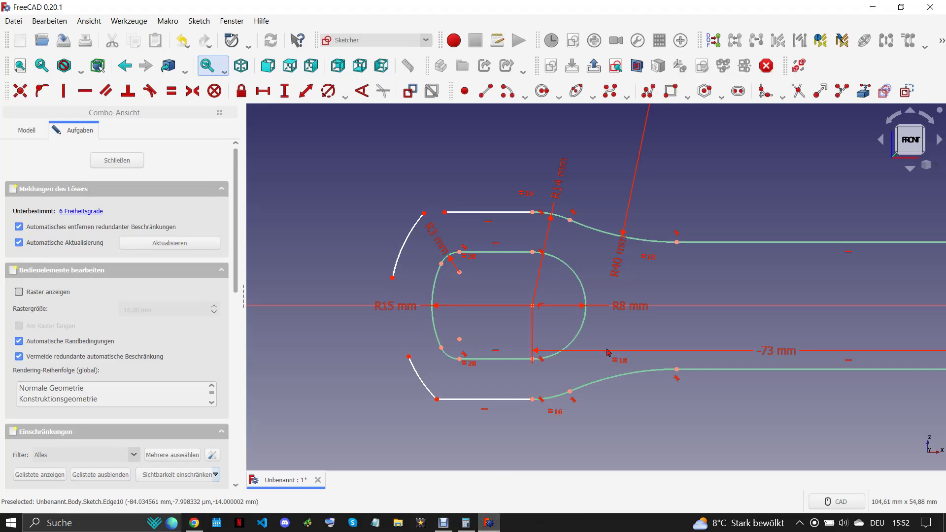
left_click(508, 91)
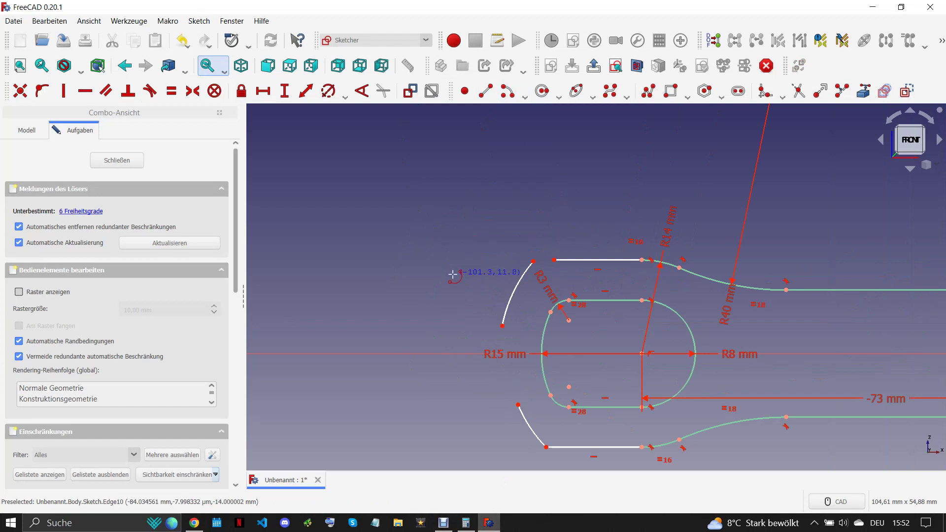
left_click(455, 229)
left_click(494, 296)
left_click(442, 306)
left_click(449, 438)
left_click(447, 382)
left_click(497, 410)
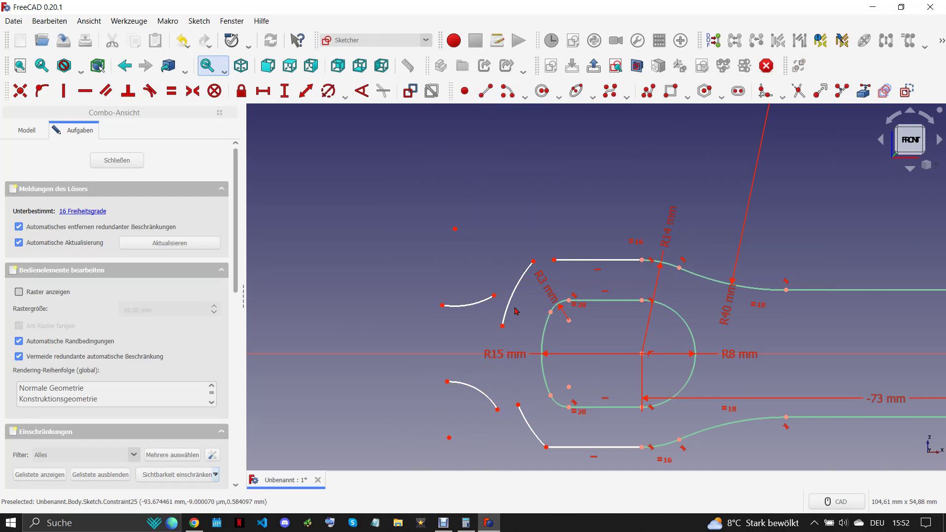
left_click_drag(523, 245, 564, 274)
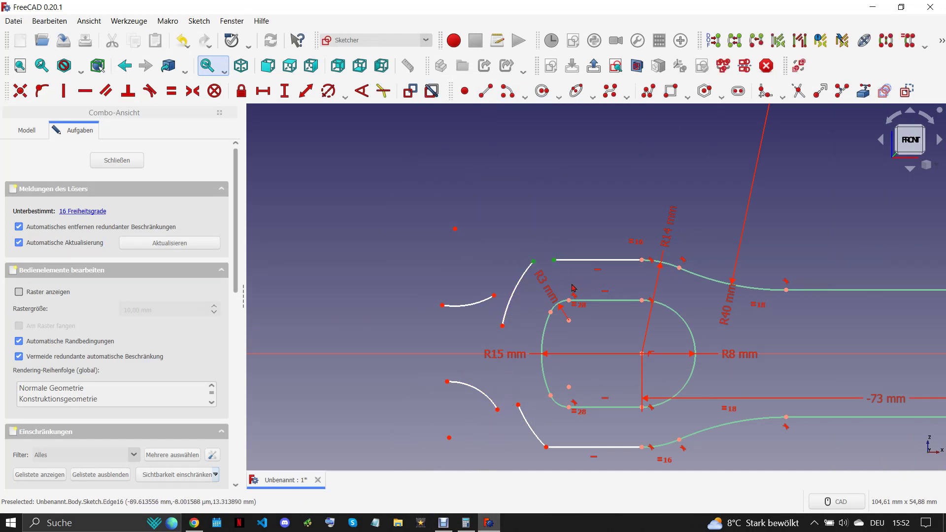
left_click(195, 524)
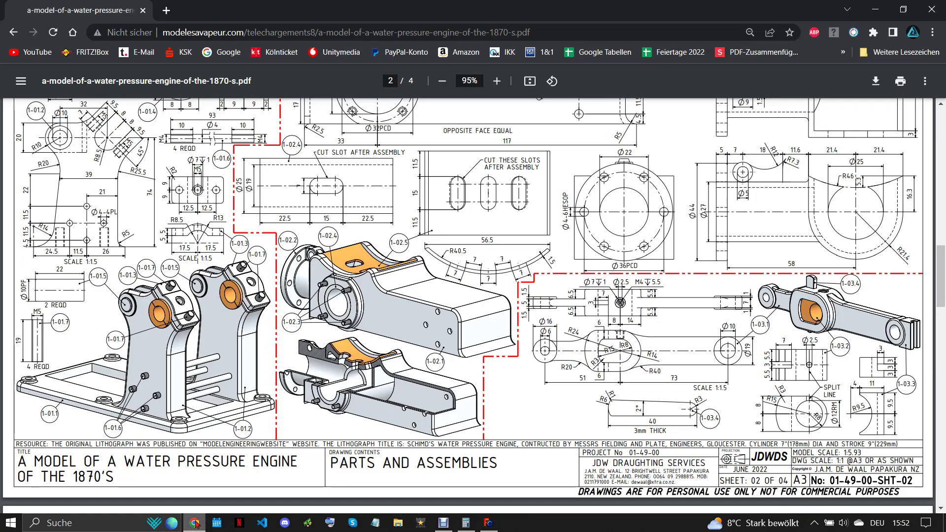
Draw a small arc rounding the top-left corner of the outline.
left_click(488, 523)
scroll(566, 266, "up", 3)
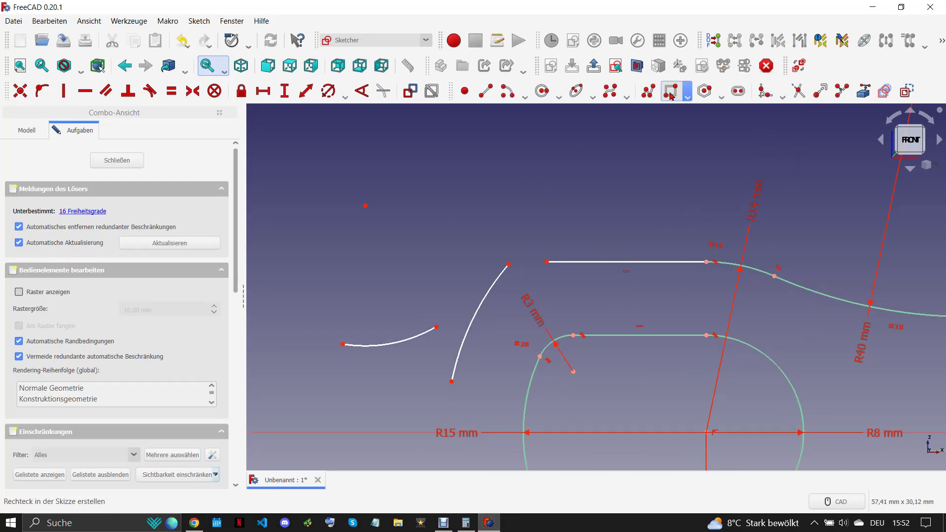
left_click(766, 92)
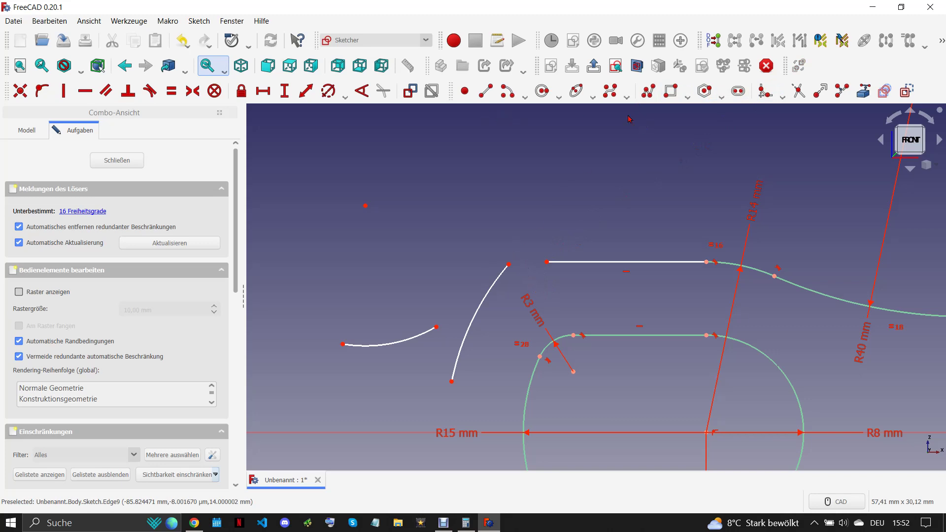
left_click(507, 91)
left_click(552, 295)
left_click(520, 290)
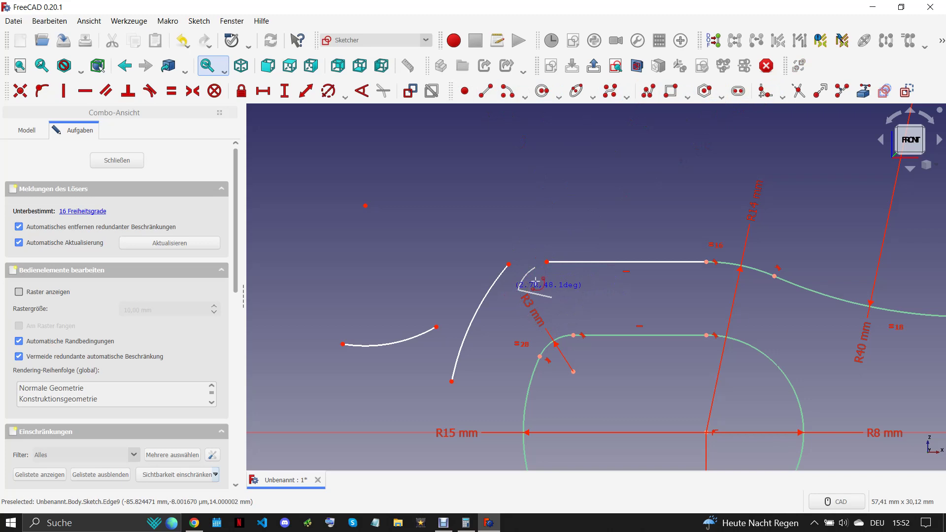
left_click(535, 268)
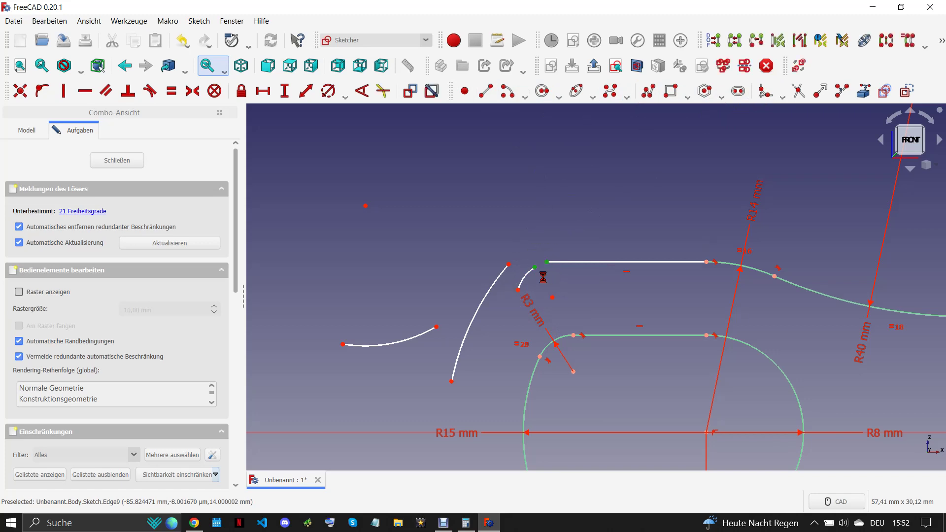
Fillet the lower-left corner of the lever outline.
scroll(523, 346, "down", 2)
scroll(520, 355, "down", 1)
scroll(518, 364, "down", 1)
scroll(520, 394, "down", 2)
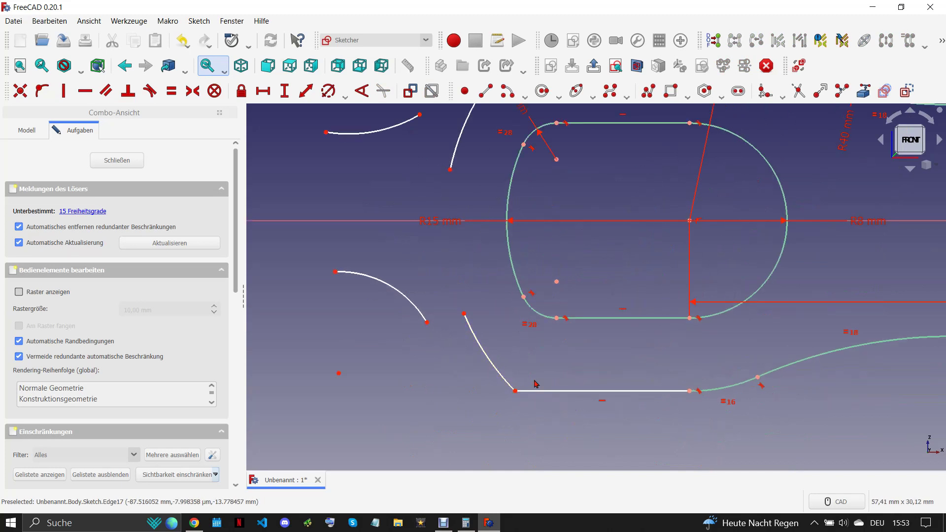
left_click(766, 91)
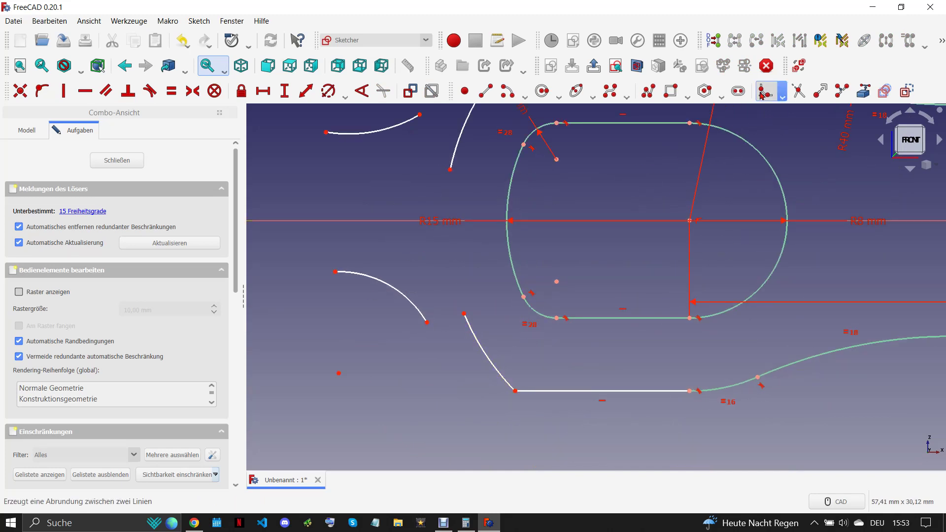
left_click(507, 377)
left_click(531, 391)
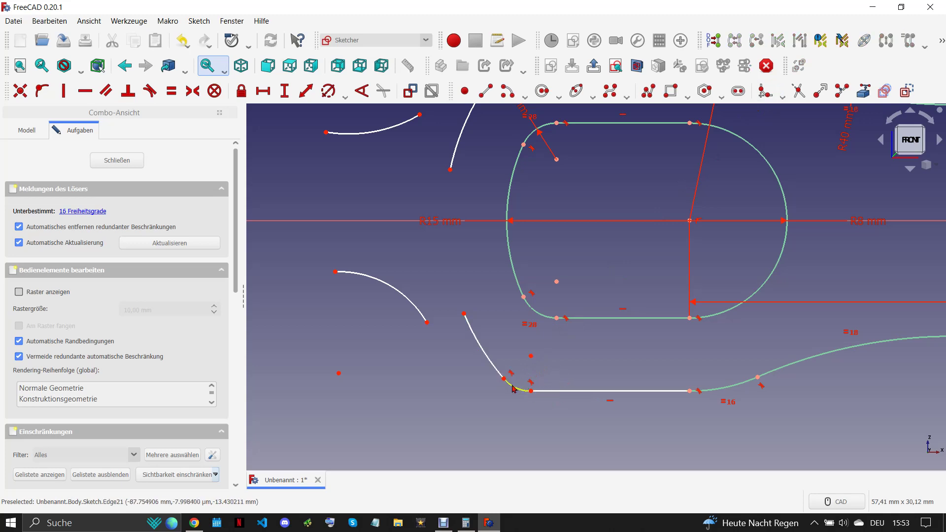
Make the top and bottom corner arcs equal, then select both left flank arcs.
scroll(513, 389, "down", 2)
scroll(513, 390, "down", 2)
left_click(522, 240)
key("e")
scroll(507, 354, "up", 1)
scroll(497, 363, "up", 1)
left_click(496, 364)
left_click(488, 207)
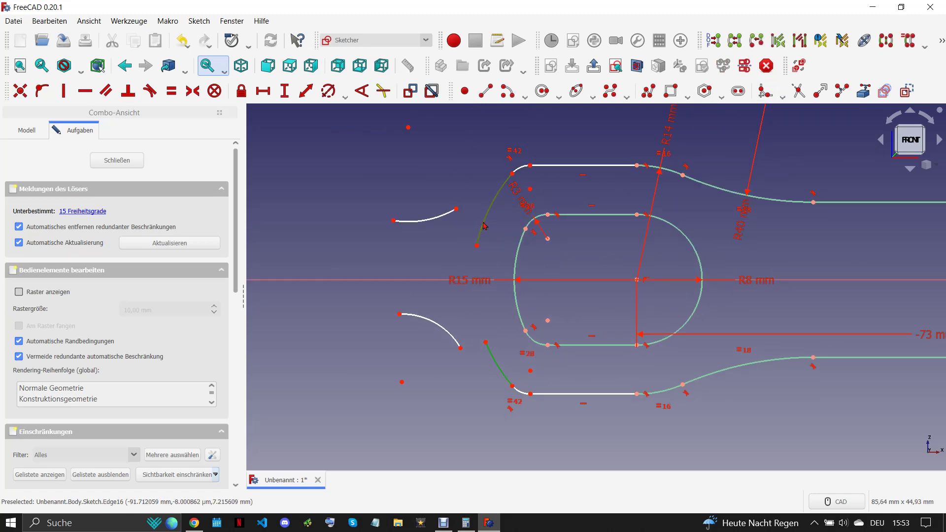
Give both flank arcs a 24 mm radius, then try and undo joining the upper-left gap.
left_click(334, 95)
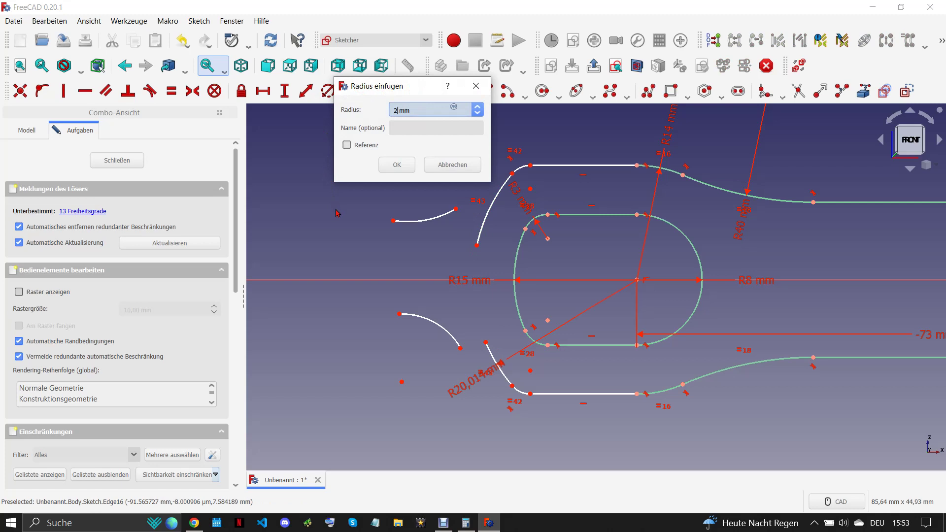
left_click(400, 164)
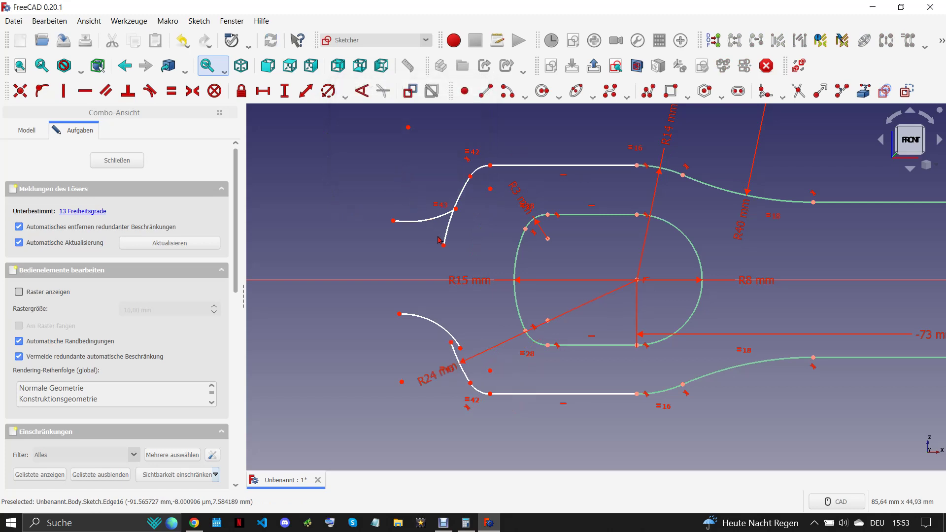
left_click_drag(422, 197, 461, 247)
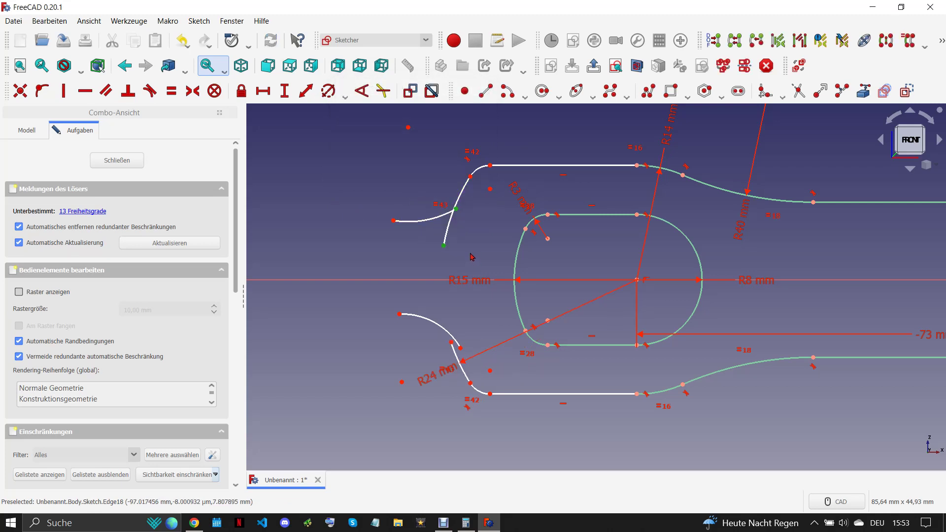
key("c")
left_click(189, 46)
left_click_drag(444, 246, 450, 231)
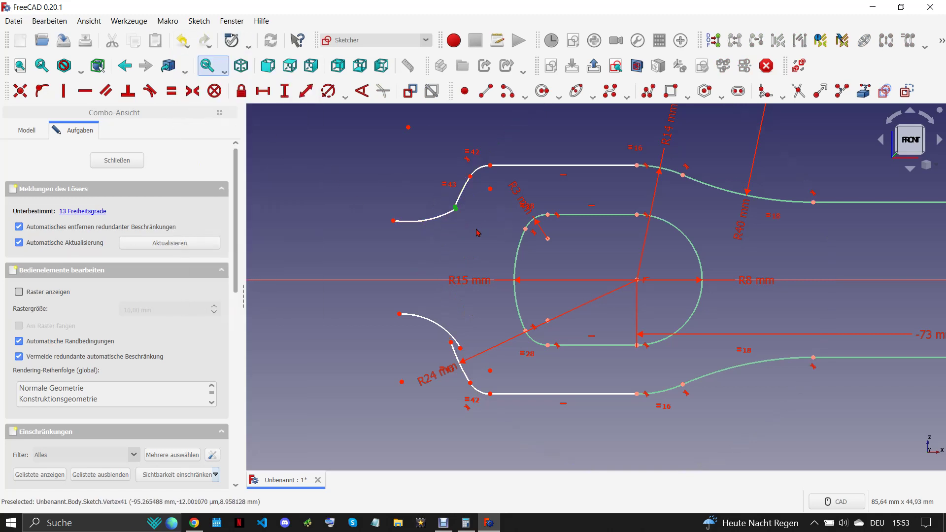
key("c")
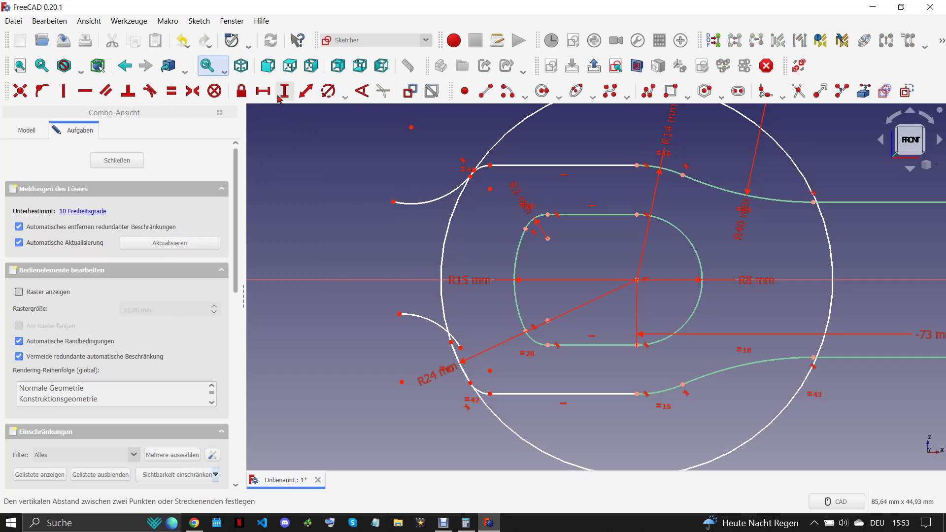
left_click(183, 41)
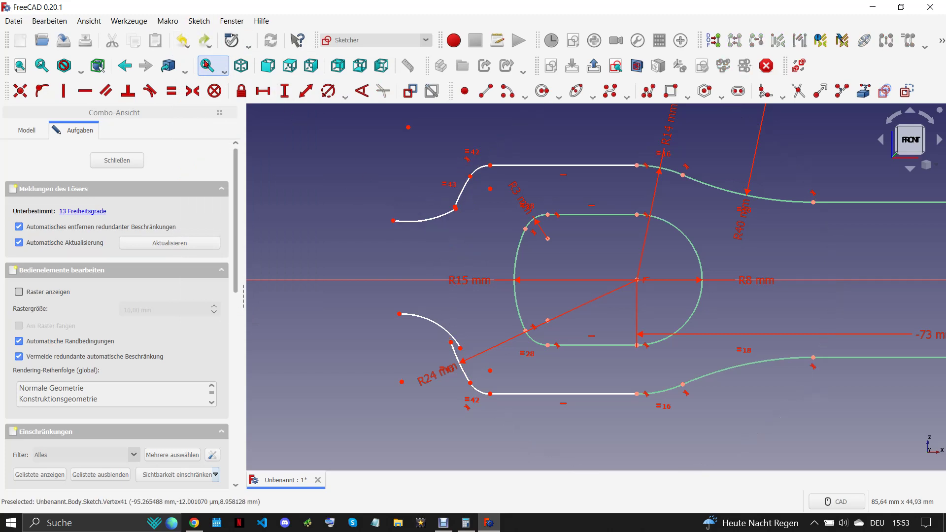
Set both outer arcs to 20 mm radius and make the lower one tangent to its flank.
left_click(430, 223)
left_click(425, 319)
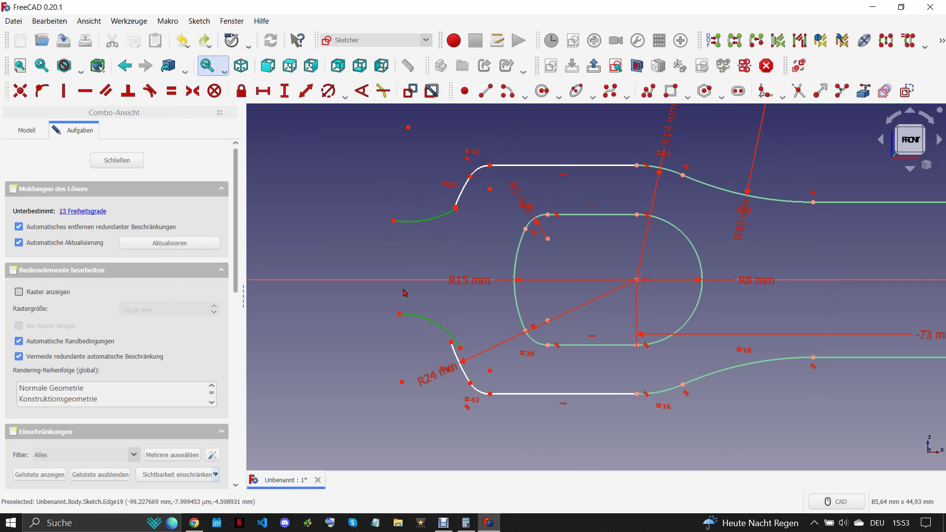
left_click(328, 92)
key("Return")
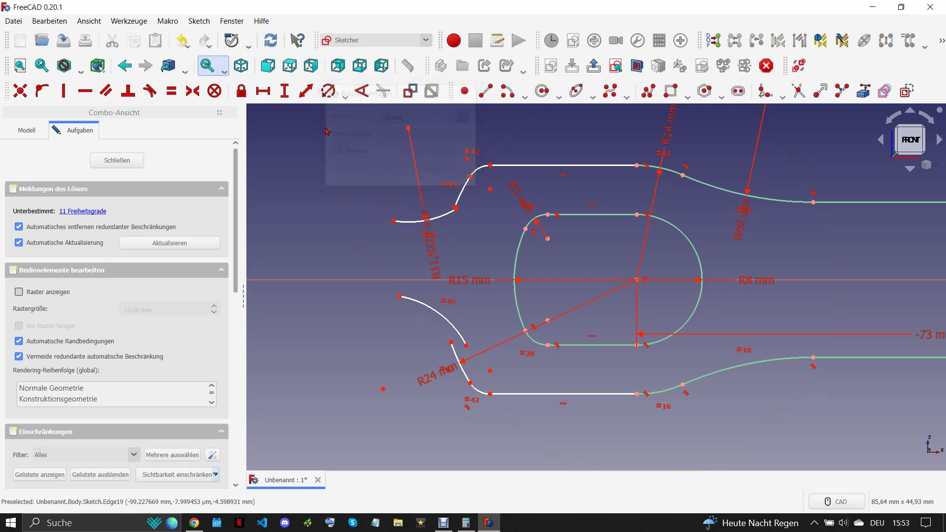
left_click(451, 343)
left_click(513, 344)
key("t")
Attempt and undo a tangent join at the upper-left gap, then move the upper arc's centre up-left.
left_click(455, 206)
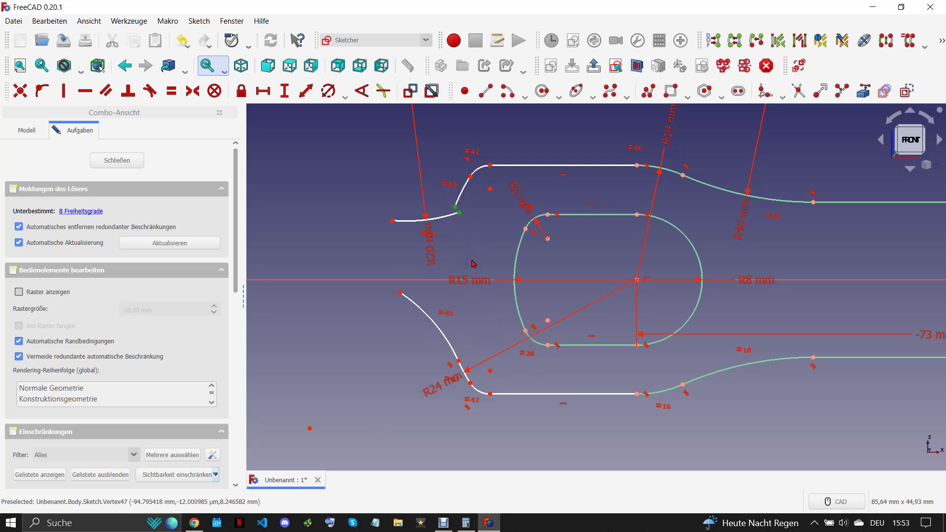
key("t")
left_click(190, 45)
left_click(217, 58)
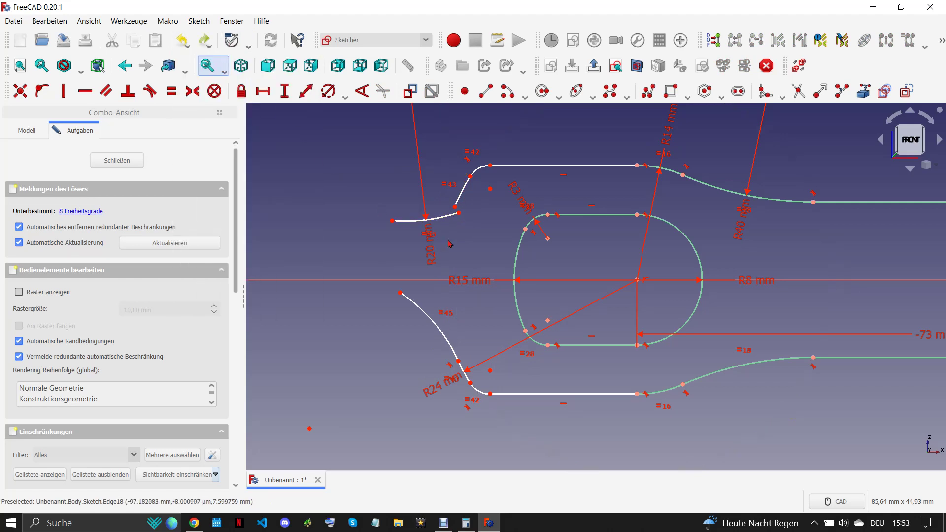
scroll(429, 192, "down", 3)
left_click_drag(427, 148, 383, 154)
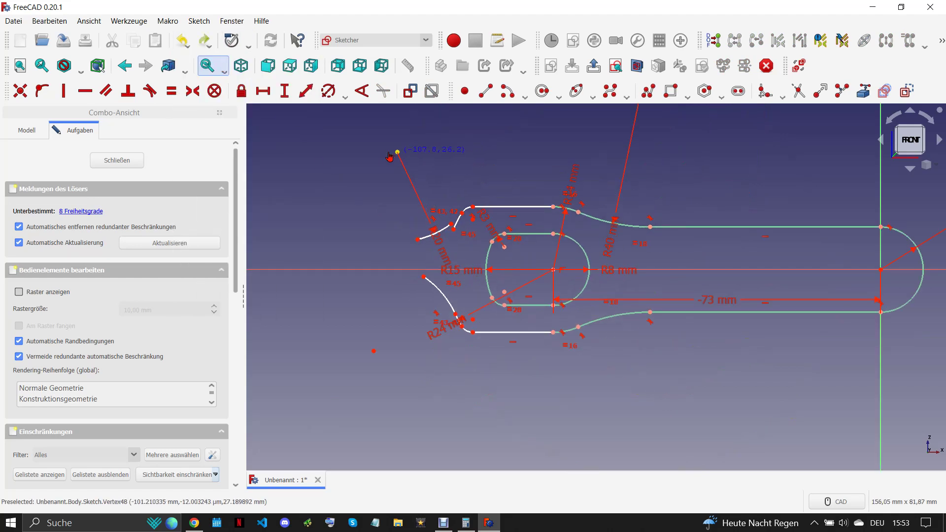
Try joining the upper-left gap endpoints, then undo the result.
scroll(449, 241, "up", 2)
scroll(450, 241, "up", 3)
left_click_drag(434, 169, 477, 241)
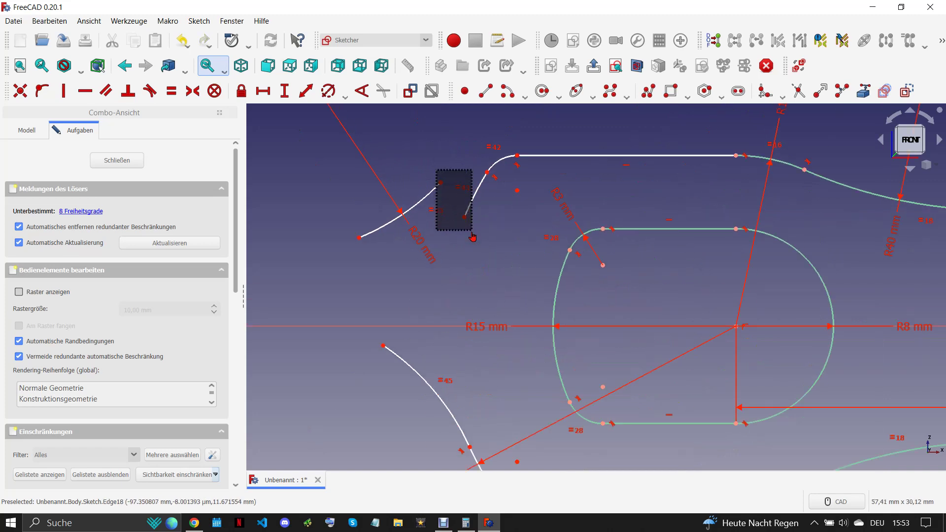
key("c")
scroll(432, 230, "down", 2)
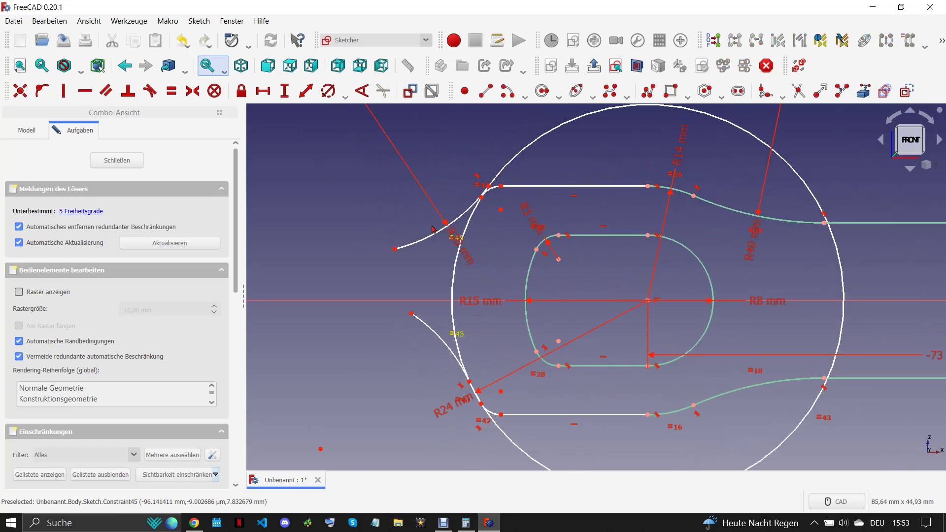
left_click(191, 46)
left_click(219, 60)
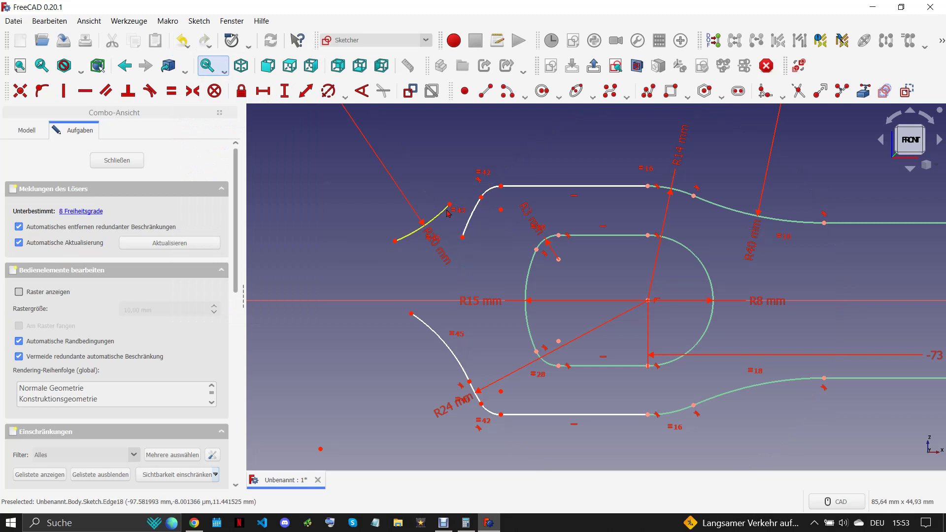
Shift the upper R20 arc and make it tangent to the upper-left flank, adjusting the curve.
left_click_drag(437, 222, 439, 253)
scroll(452, 257, "up", 2)
scroll(453, 257, "up", 2)
scroll(491, 260, "down", 3)
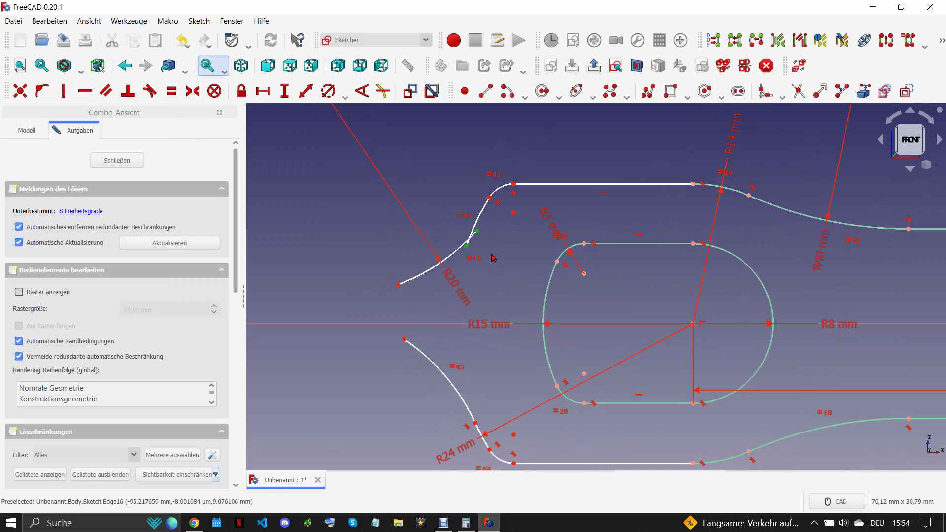
key("t")
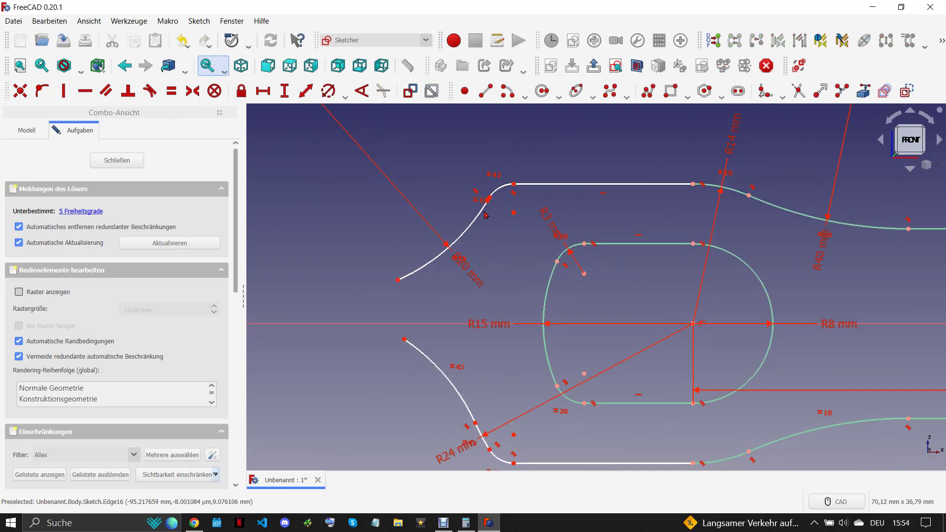
left_click_drag(486, 216, 497, 251)
scroll(496, 253, "down", 2)
scroll(497, 254, "down", 1)
left_click(192, 527)
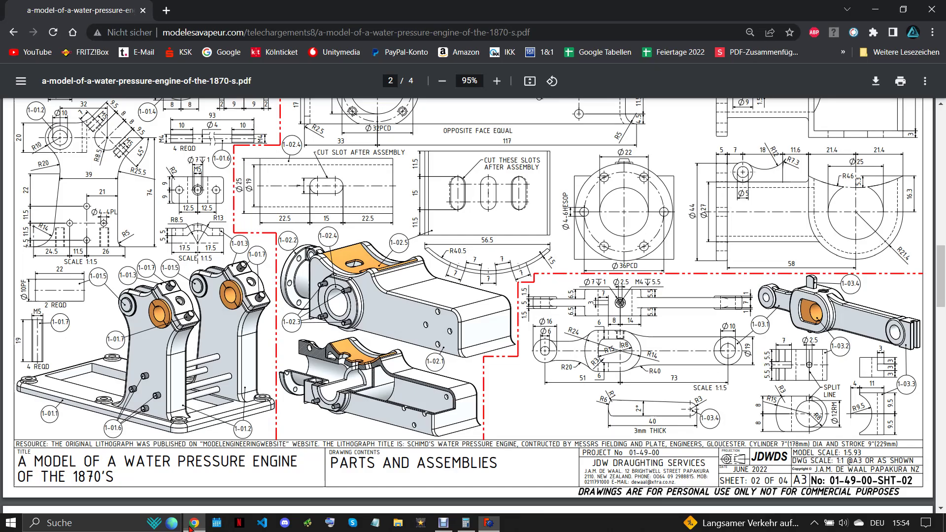
Draw a circle left of the profile and give it a 16 mm diameter.
left_click(489, 523)
scroll(567, 320, "down", 2)
left_click(537, 91)
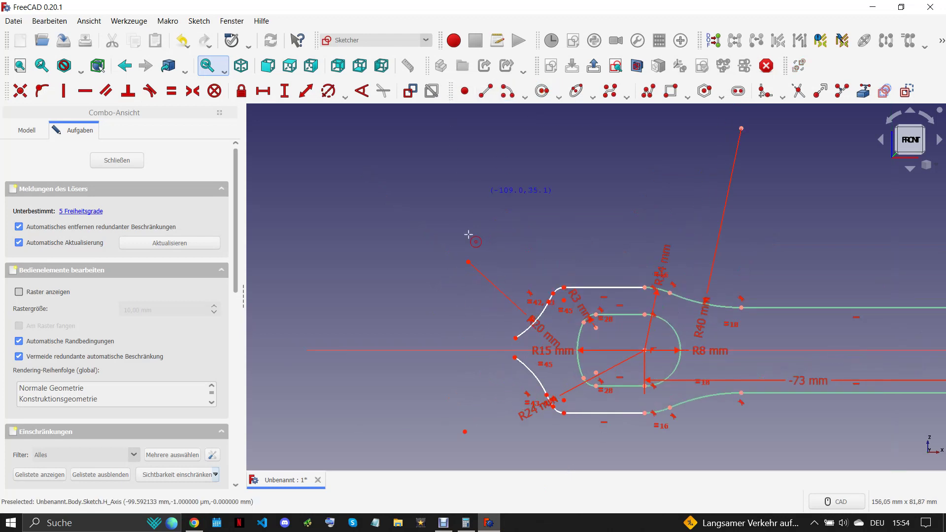
left_click(437, 351)
left_click(457, 337)
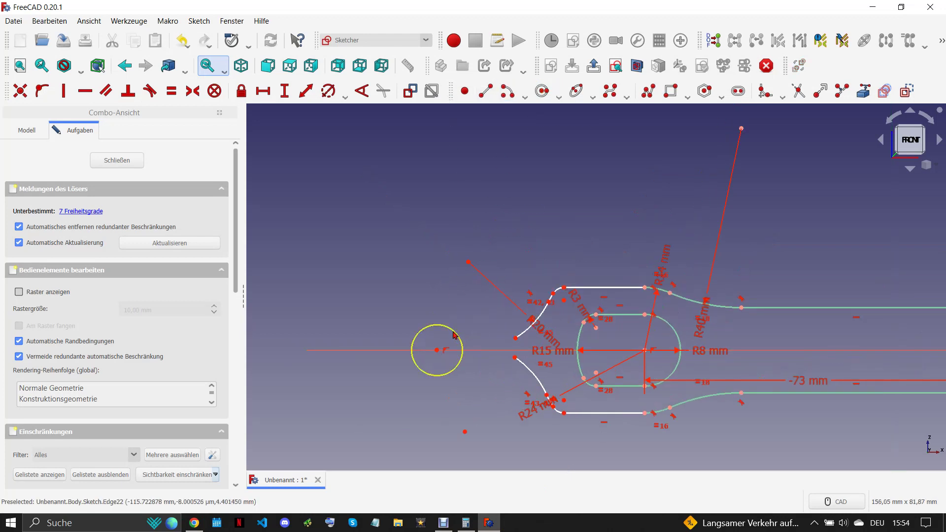
left_click(329, 91)
type("16")
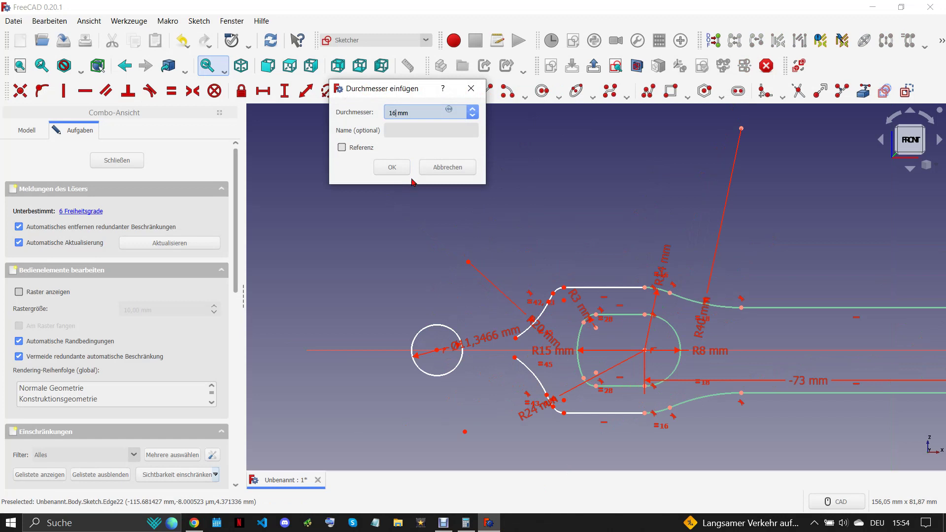
left_click(393, 167)
Constrain the circle's centre 51 mm horizontally from the slot arc's centre.
scroll(465, 328, "up", 3)
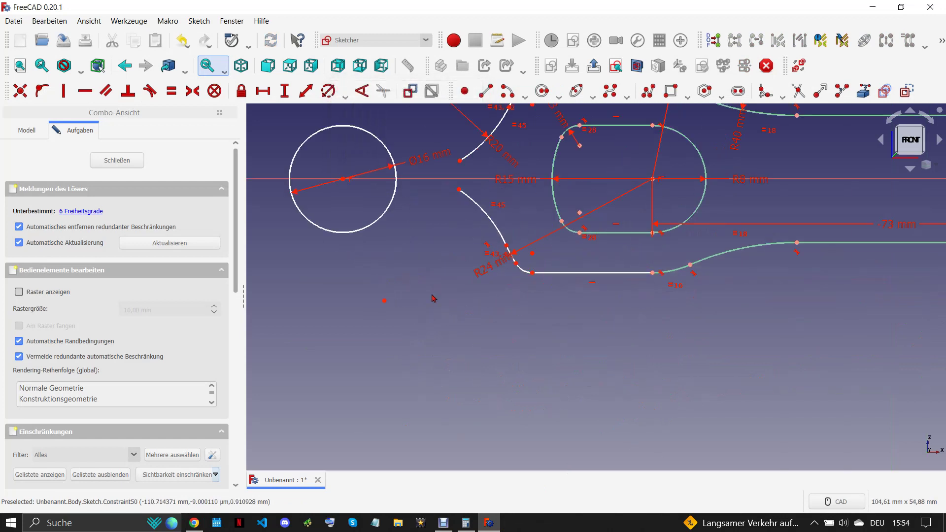
left_click(343, 179)
left_click(195, 524)
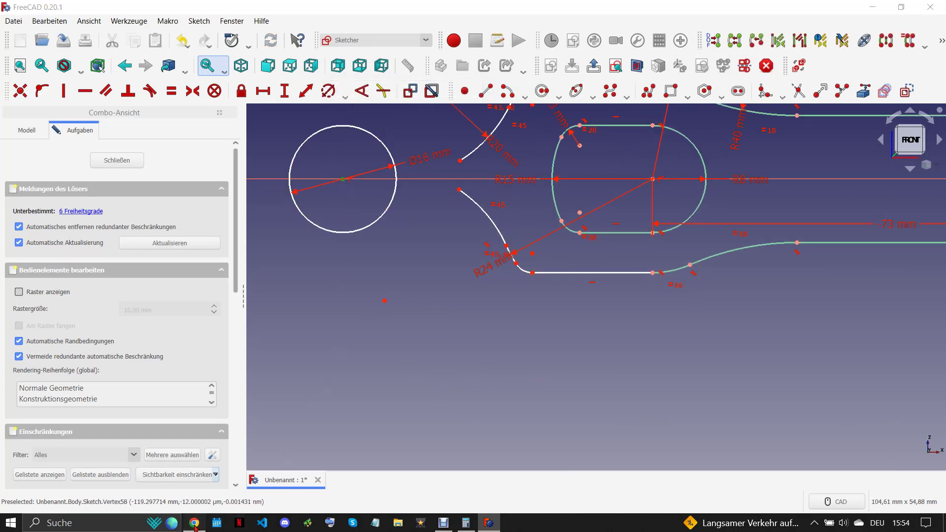
left_click(488, 523)
left_click(653, 181)
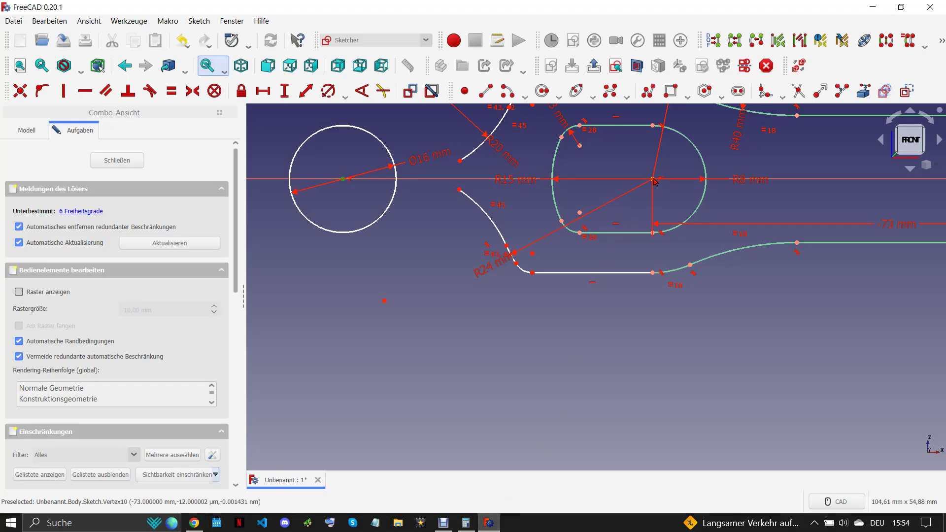
left_click(264, 91)
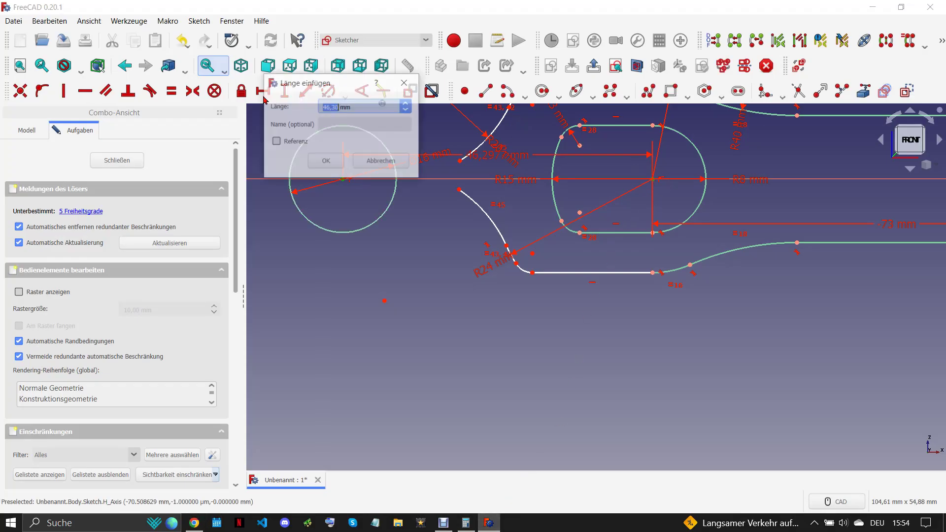
type("51")
left_click(325, 161)
scroll(360, 198, "down", 3)
scroll(444, 246, "up", 4)
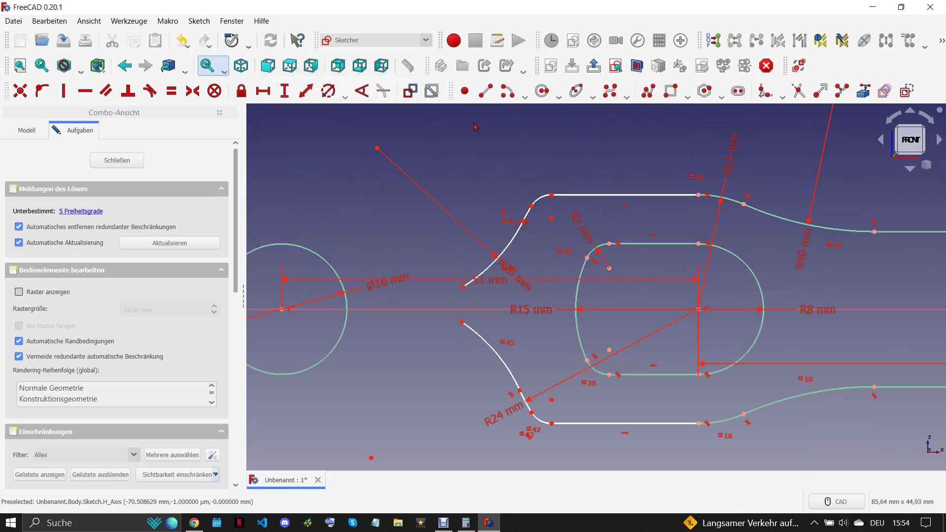
left_click(649, 93)
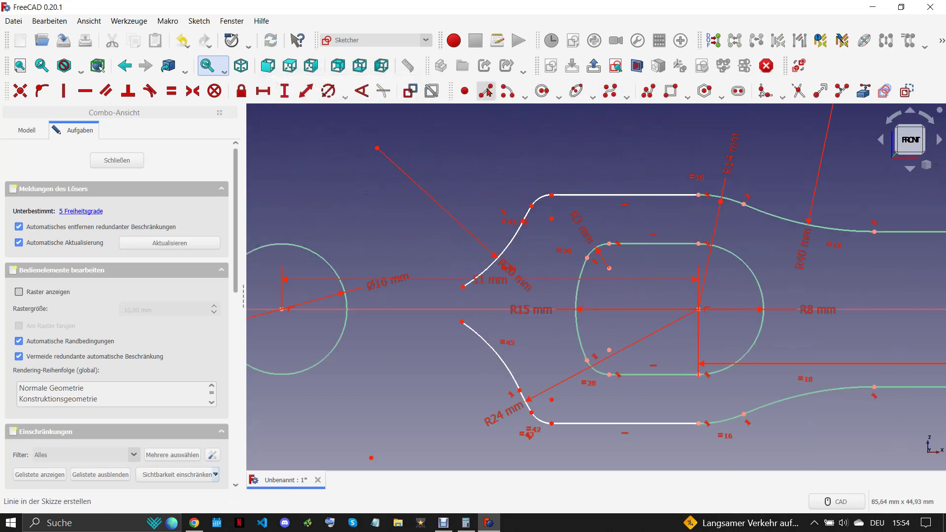
Draw the upper and lower horizontal neck lines toward the Ø16 circle.
scroll(349, 282, "up", 2)
left_click(313, 271)
double_click(484, 270)
left_click(316, 351)
double_click(486, 351)
Make the lower and upper neck lines tangent to their adjoining arcs.
left_click_drag(481, 332, 525, 367)
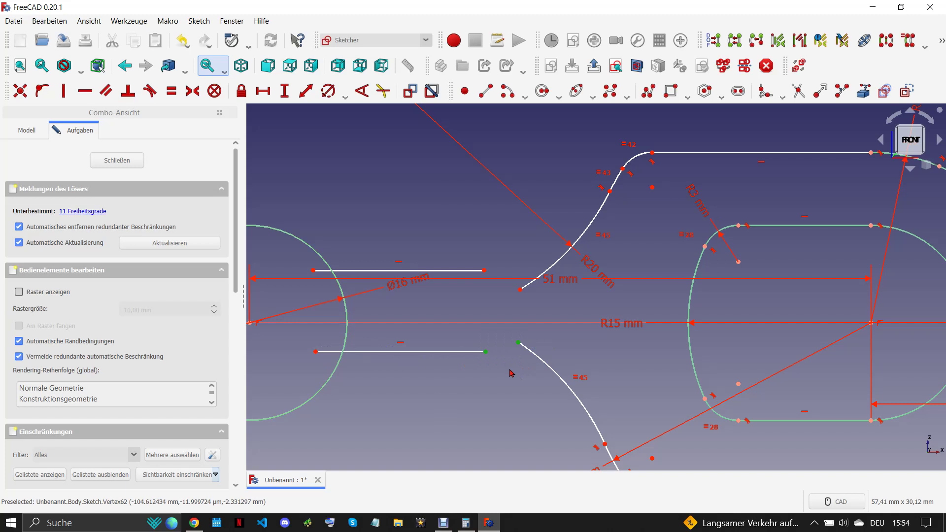
key("t")
left_click_drag(479, 242, 551, 303)
key("t")
Drag the upper line and arc into place, check the reference, and trim both lines at the circle.
mouse_move(426, 325)
left_mouse_down()
mouse_move(427, 293)
mouse_move(486, 288)
mouse_move(444, 295)
left_mouse_up()
scroll(488, 287, "down", 2)
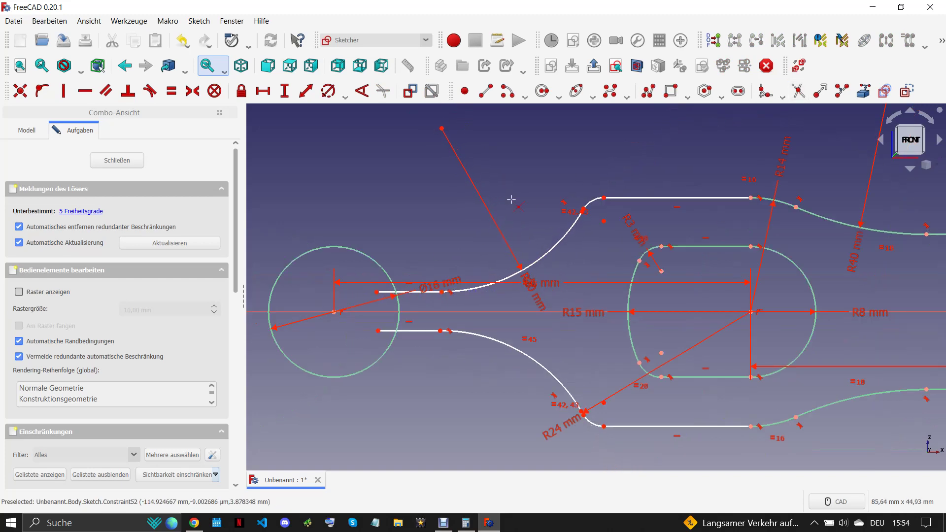
scroll(380, 317, "up", 2)
scroll(394, 296, "up", 1)
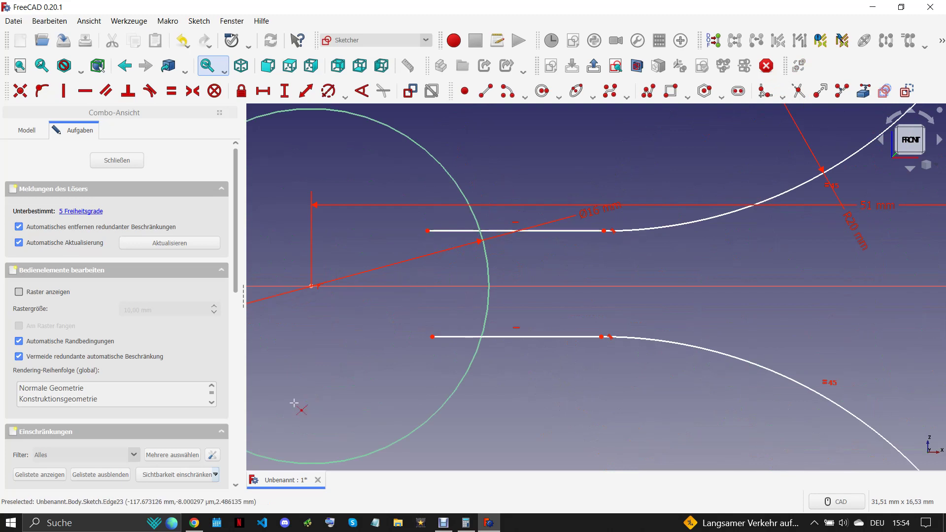
left_click(194, 522)
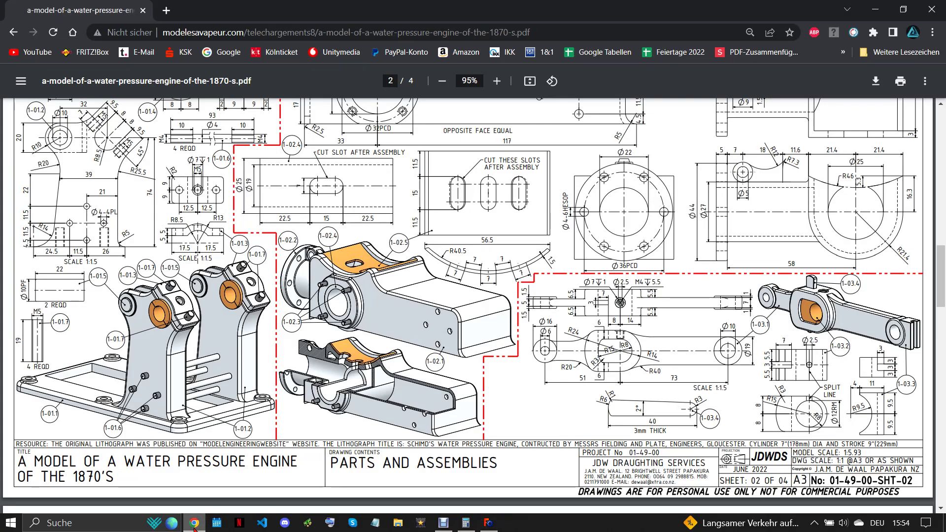
left_click(489, 522)
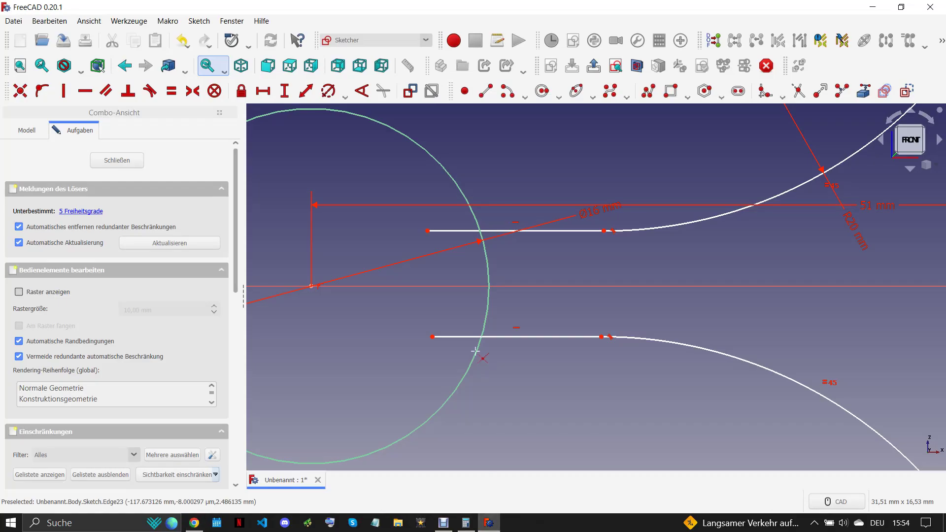
left_click(460, 336)
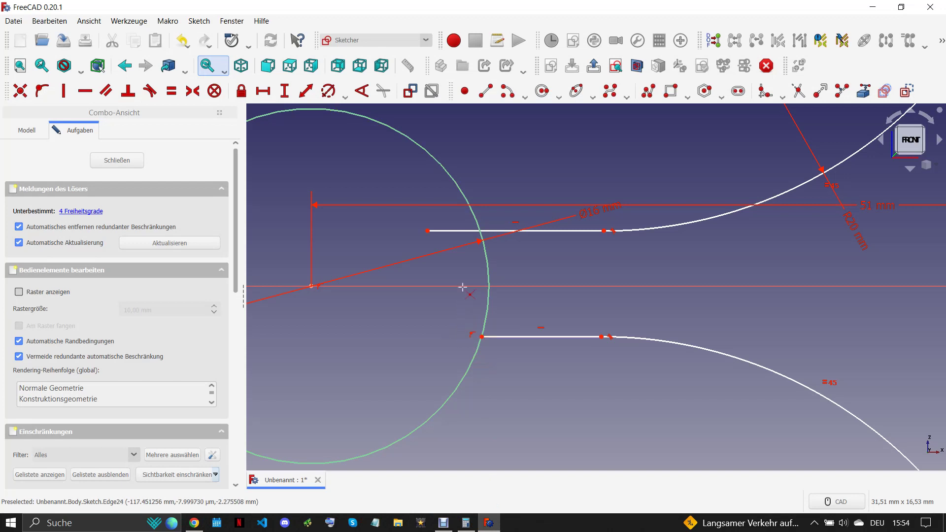
left_click(463, 230)
Trim the circle arc between the neck lines and fillet the circle to both lines.
left_click(497, 265)
left_click(765, 91)
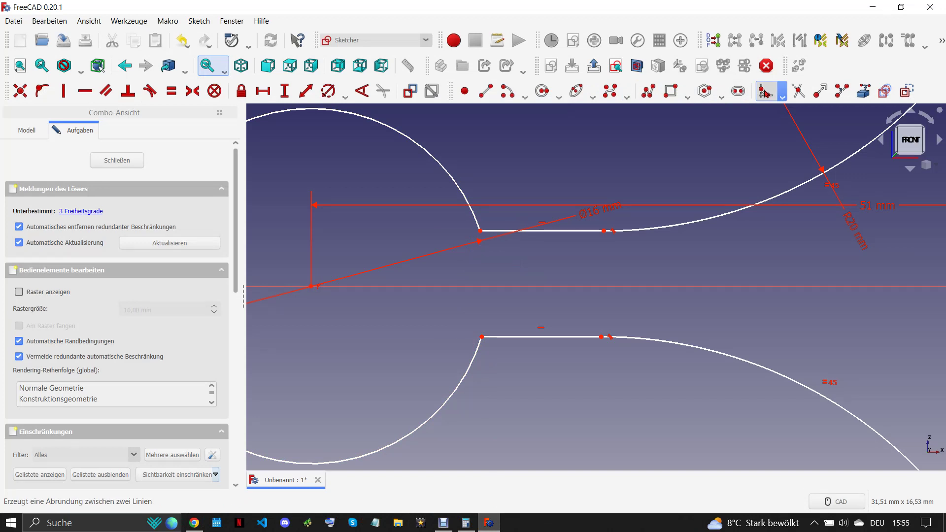
left_click(468, 202)
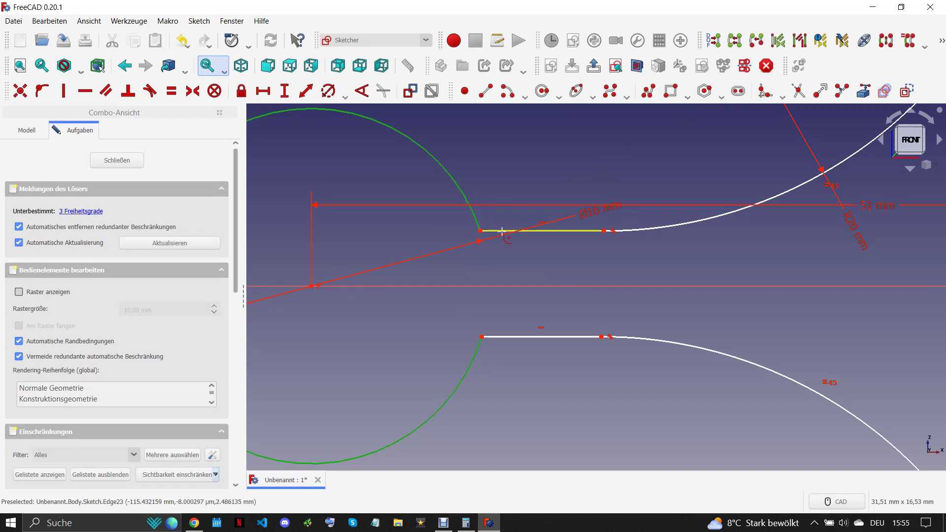
left_click(499, 337)
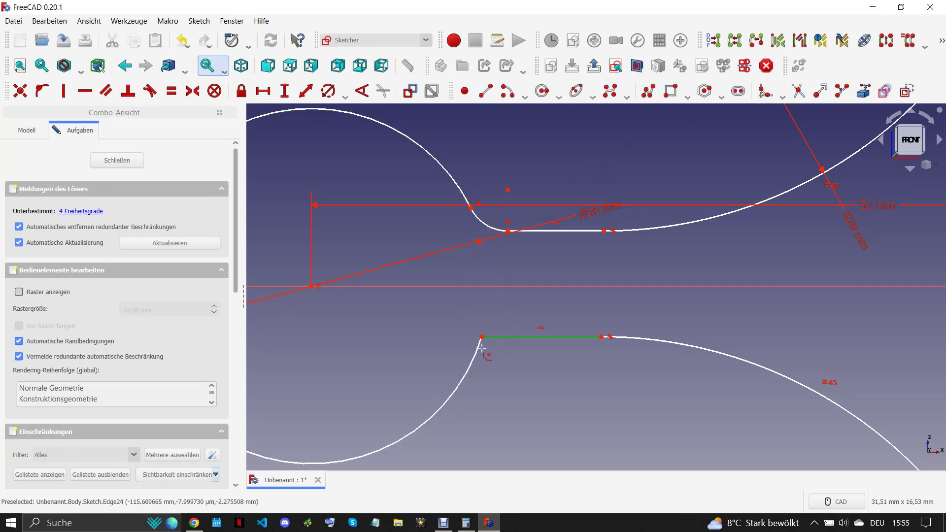
left_click(500, 355)
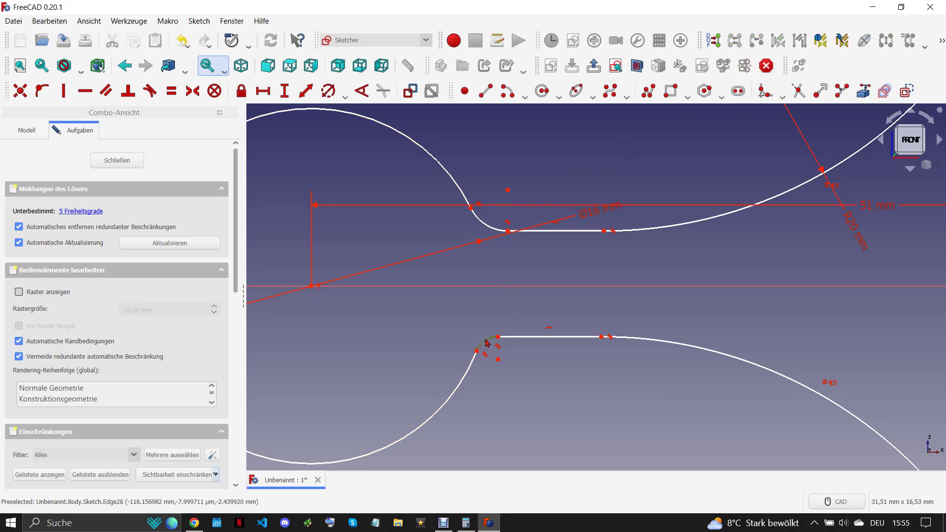
Make the two upper fillet arcs equal, then undo that mistaken equal constraint.
scroll(493, 229, "down", 5)
scroll(542, 226, "down", 1)
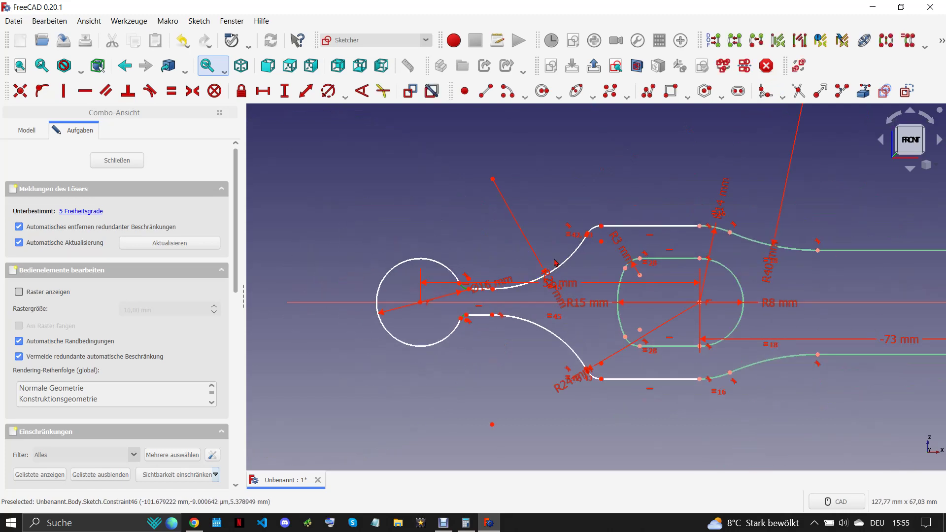
left_click(606, 223)
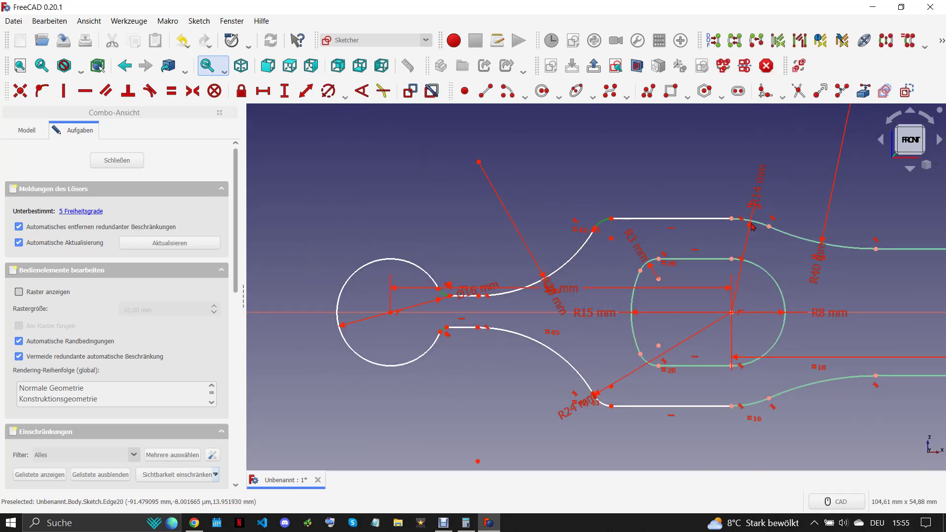
left_click(750, 224)
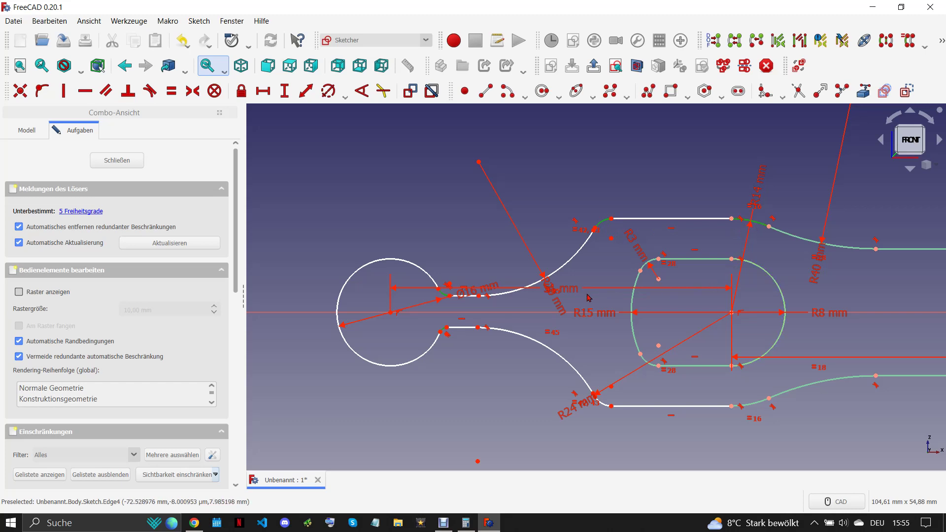
key("e")
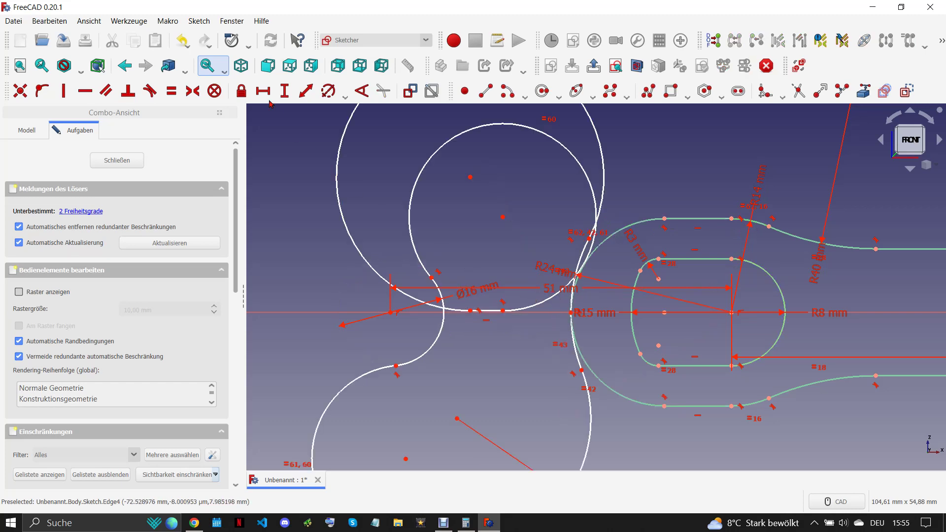
left_click(189, 45)
left_click(212, 58)
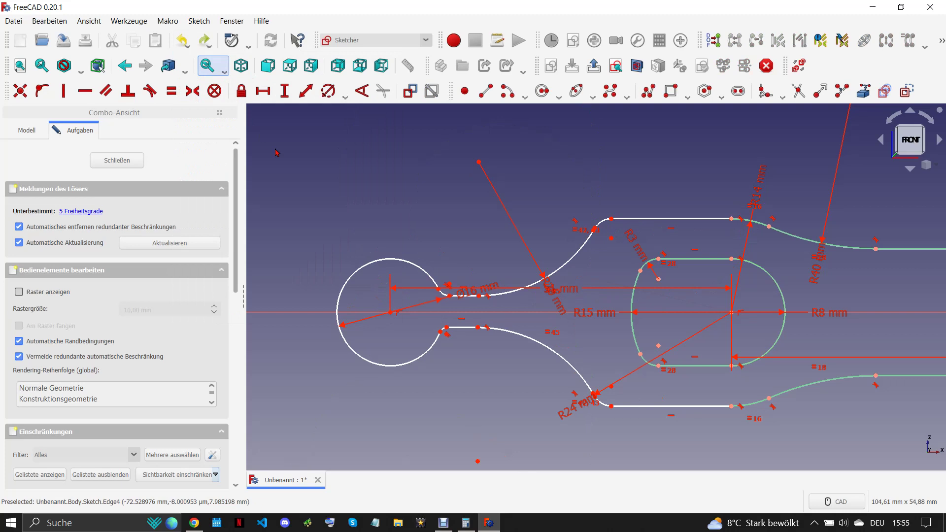
Apply a common radius constraint to the upper and lower fillets beside the circle.
scroll(451, 302, "up", 5)
left_click(439, 283)
left_click(426, 376)
left_click(331, 92)
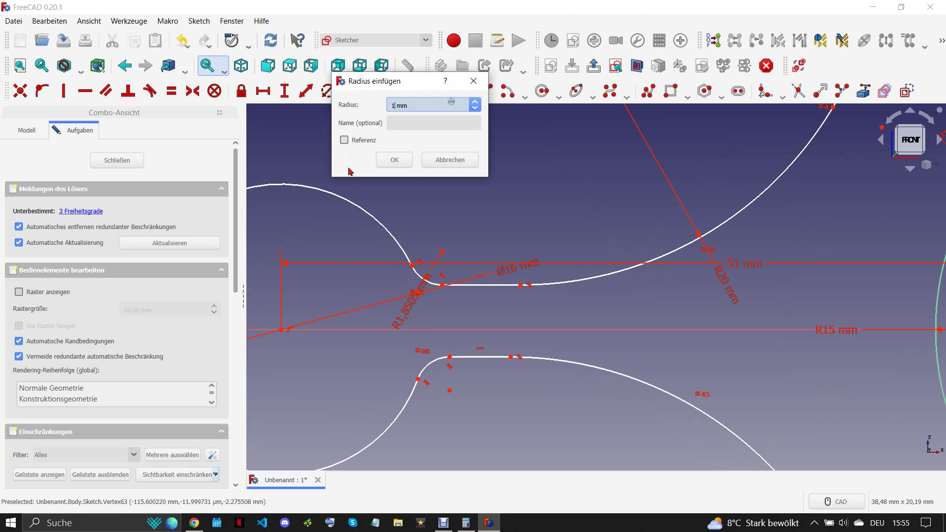
Confirm the fillet radius and dismiss the invalid-constraint error.
left_click(394, 161)
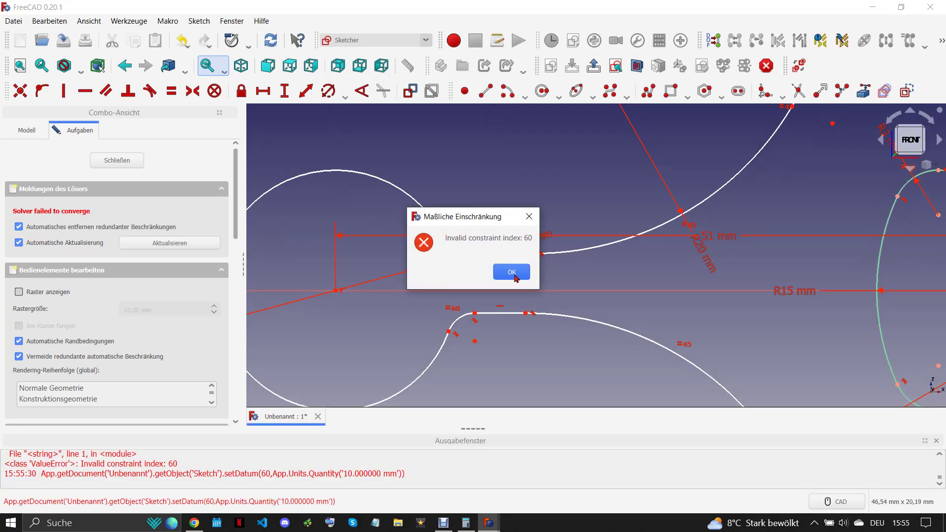
left_click(515, 278)
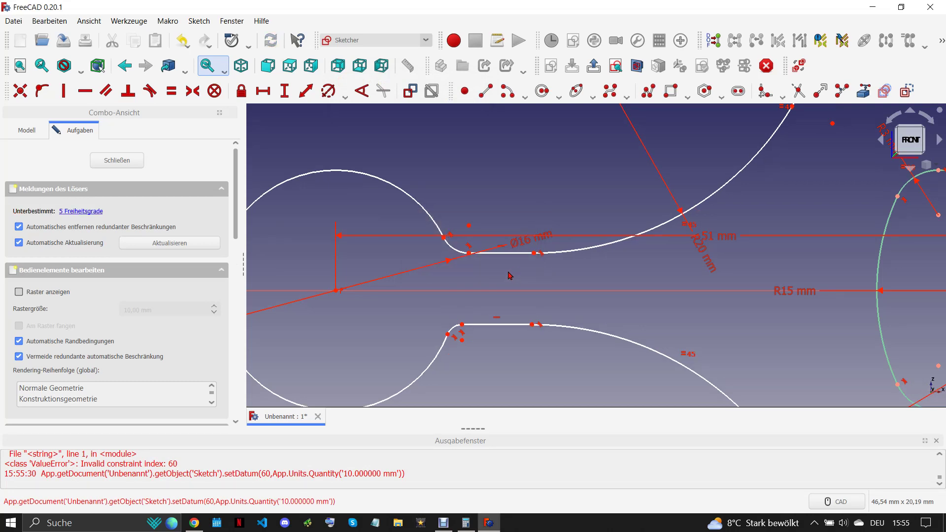
scroll(473, 268, "down", 2)
scroll(481, 262, "up", 2)
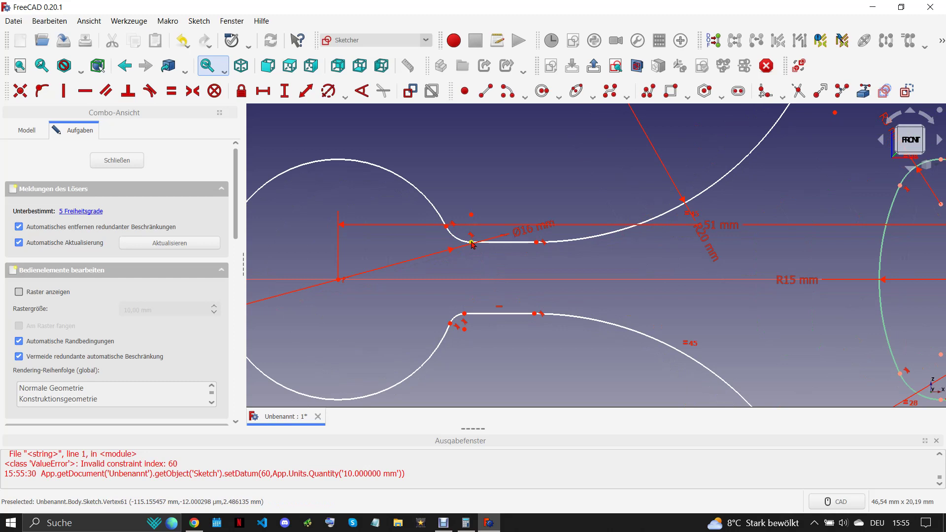
Give the two small fillet arcs a common 3 mm radius.
left_click(457, 237)
left_click(461, 317)
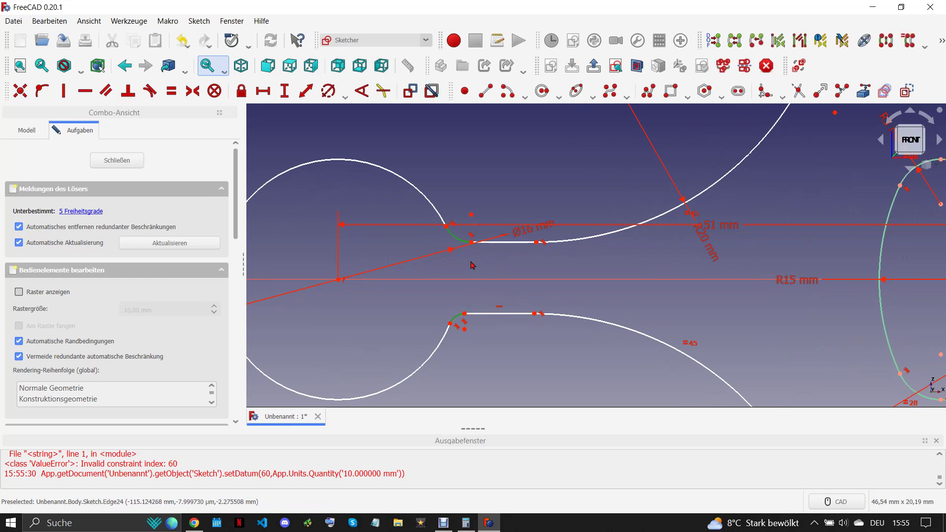
left_click(331, 90)
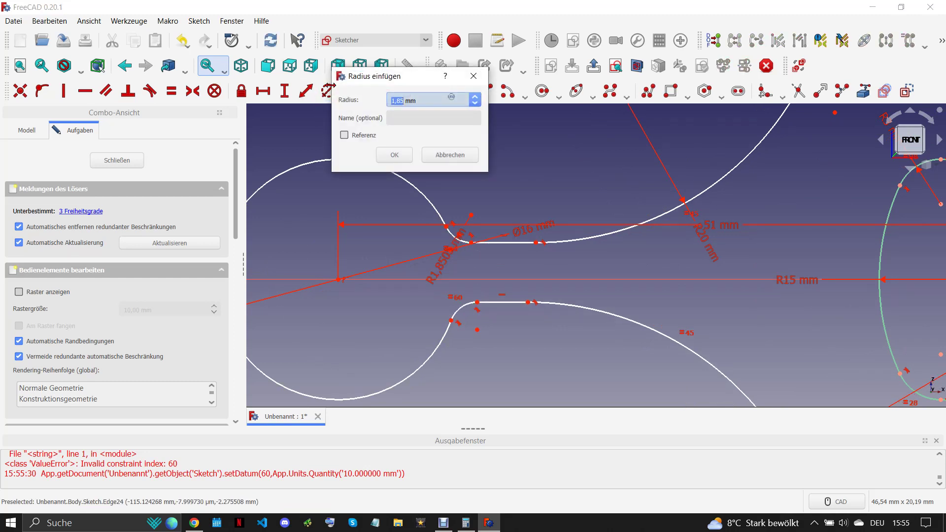
type("3")
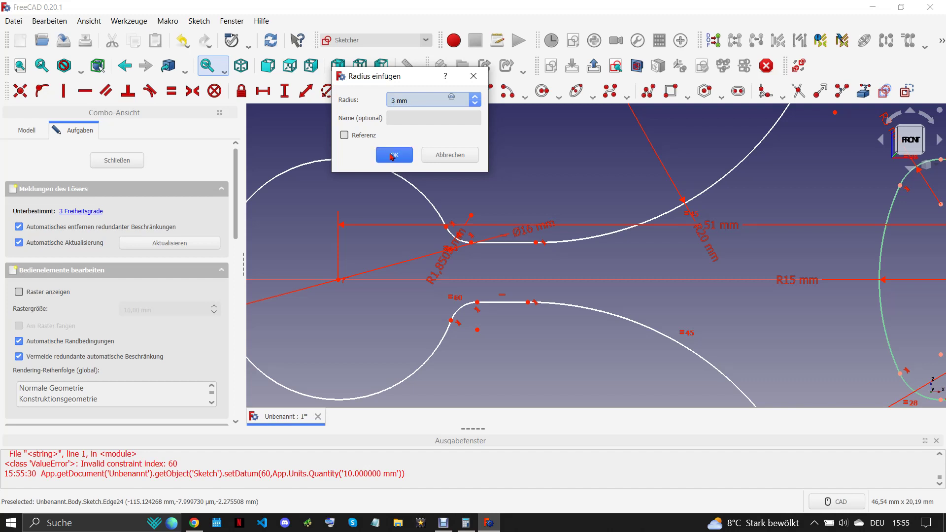
left_click(390, 154)
Make the upper and lower neck lines equal length, then view the reference PDF.
scroll(489, 183, "down", 3)
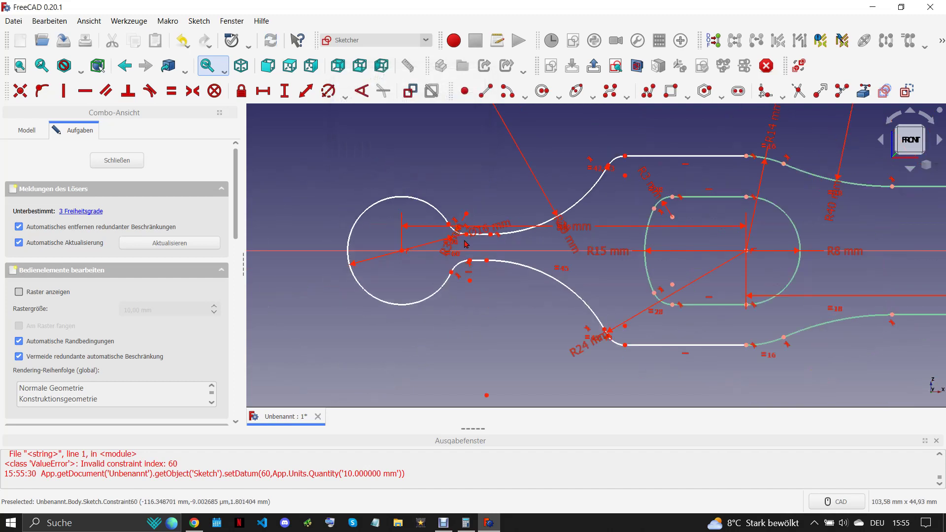
scroll(480, 246, "up", 1)
left_click(474, 266)
left_click(485, 234)
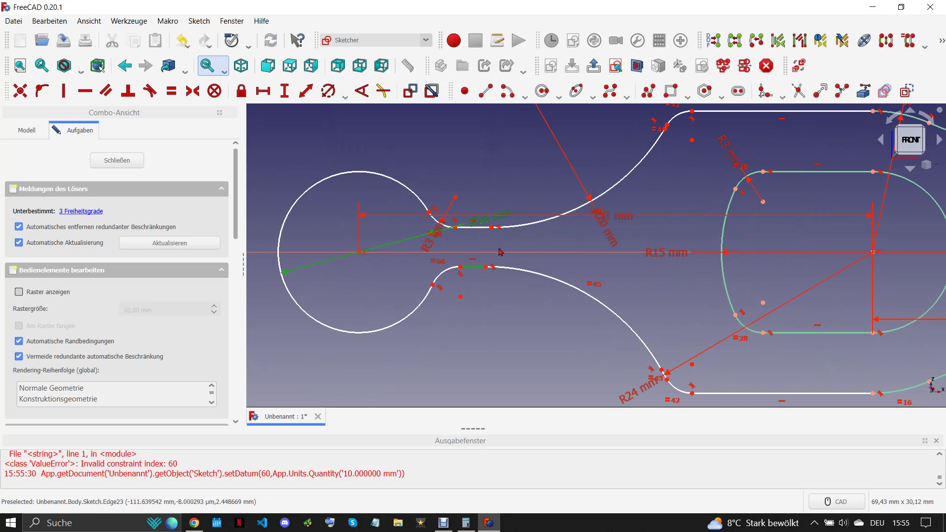
key("e")
left_click(545, 219)
left_click(503, 196)
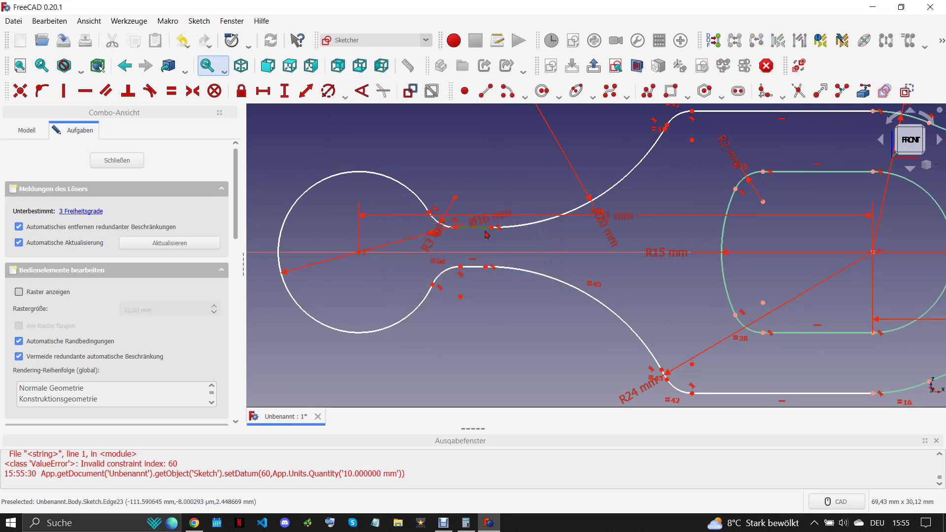
left_click(486, 232)
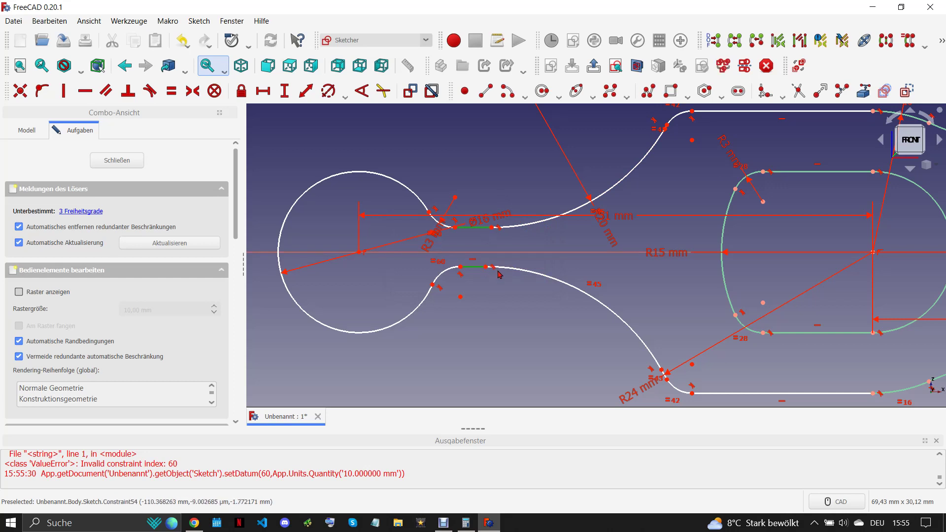
key("e")
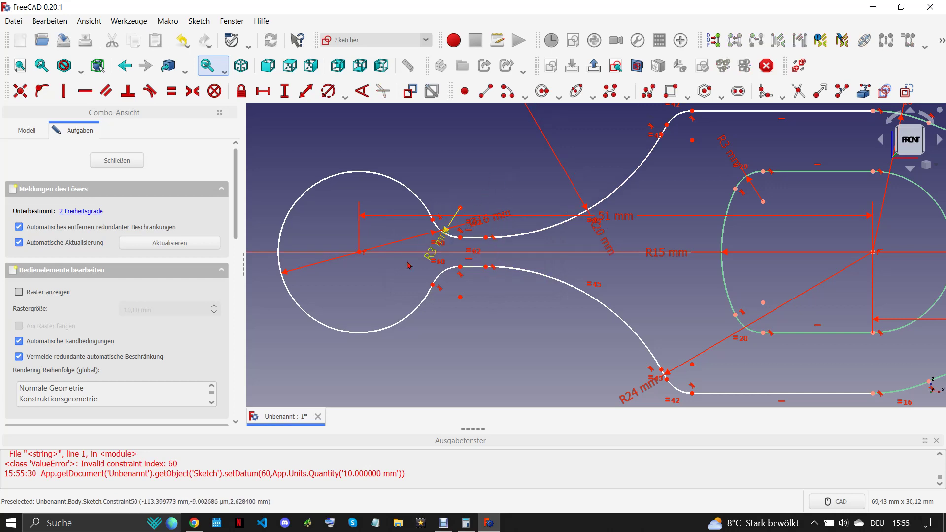
left_click(195, 522)
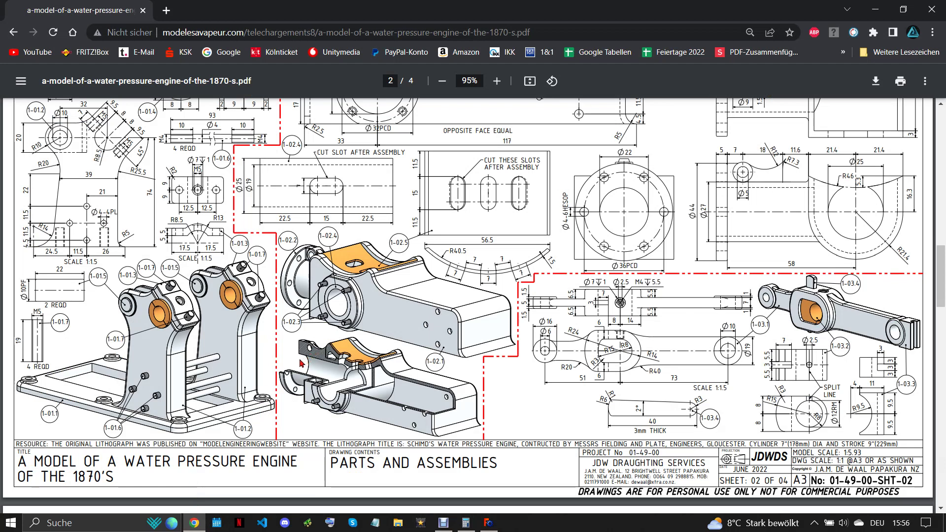
left_click(488, 523)
mouse_move(442, 234)
left_mouse_down()
mouse_move(454, 224)
mouse_move(449, 195)
mouse_move(454, 202)
left_mouse_up()
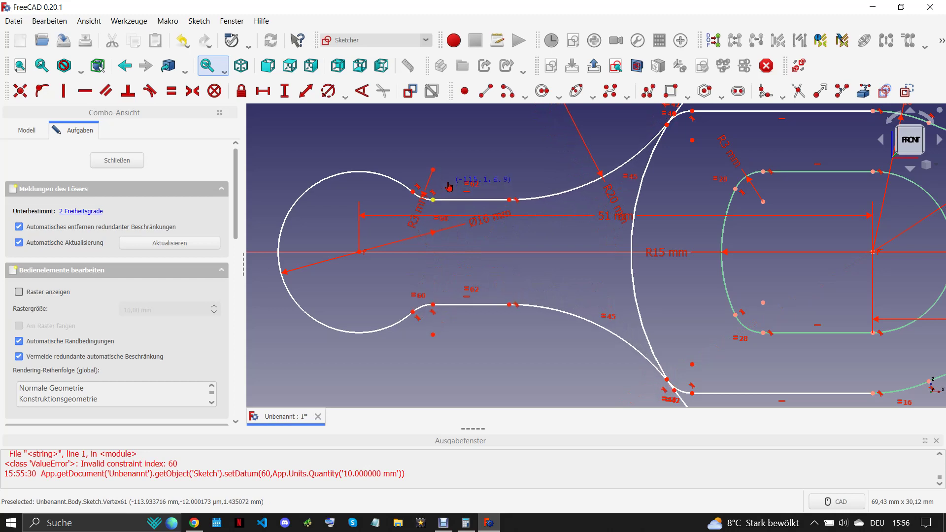
left_click_drag(454, 202, 454, 204)
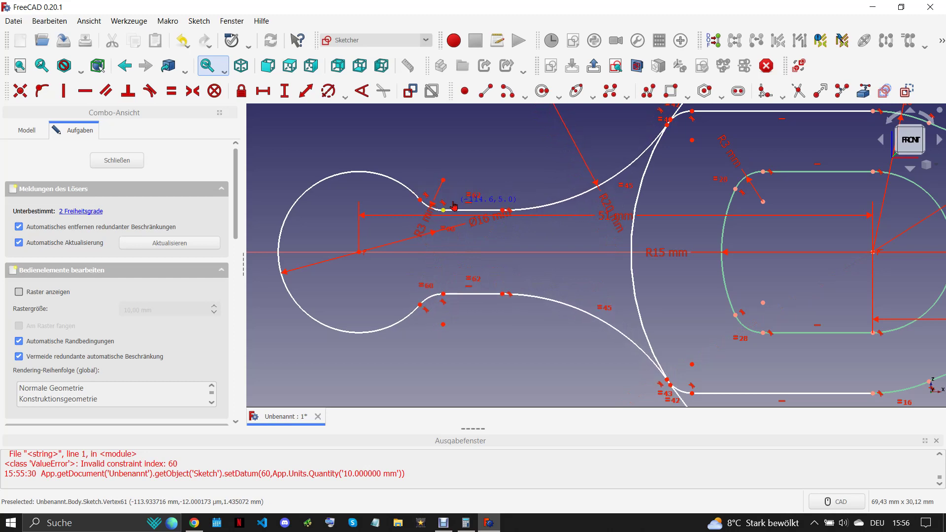
scroll(493, 286, "down", 3)
scroll(626, 259, "up", 1)
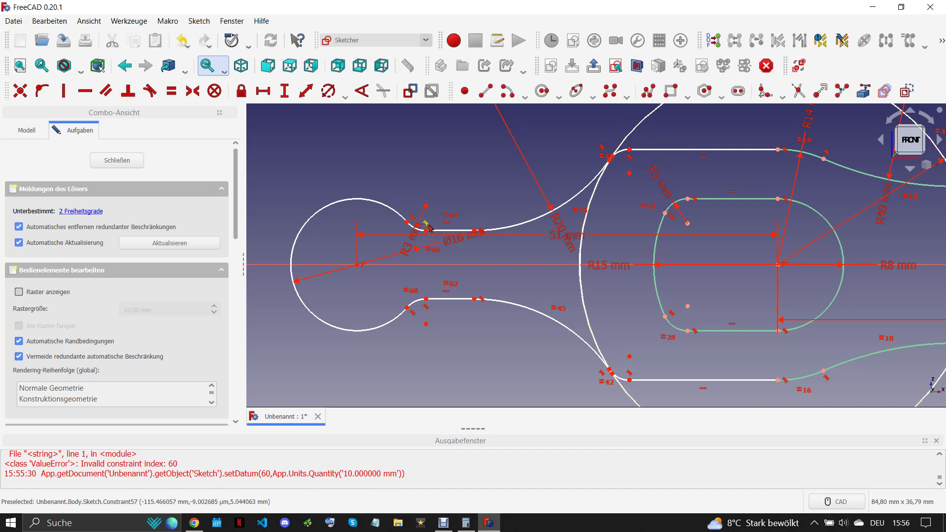
left_click(190, 44)
left_click(218, 72)
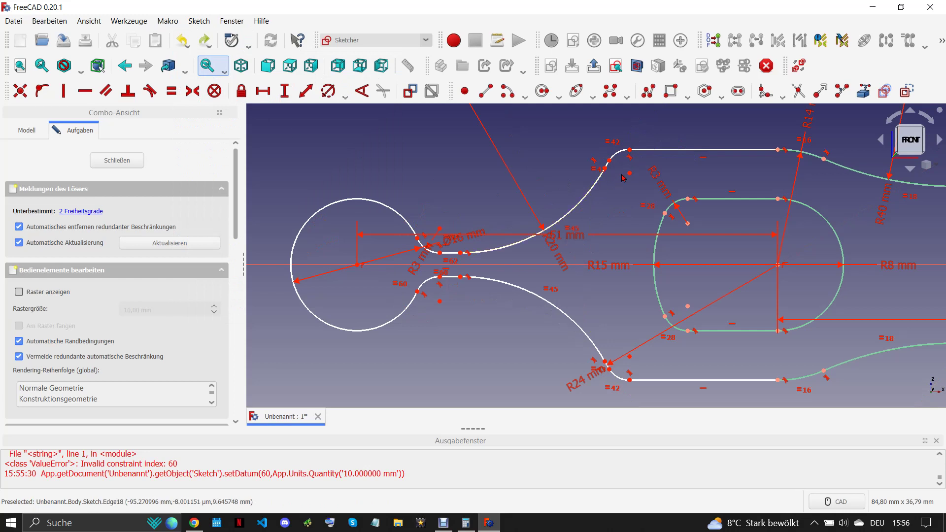
Reshape the neck by dragging its edge and compare with the reference drawing.
scroll(610, 170, "up", 2)
scroll(592, 178, "up", 1)
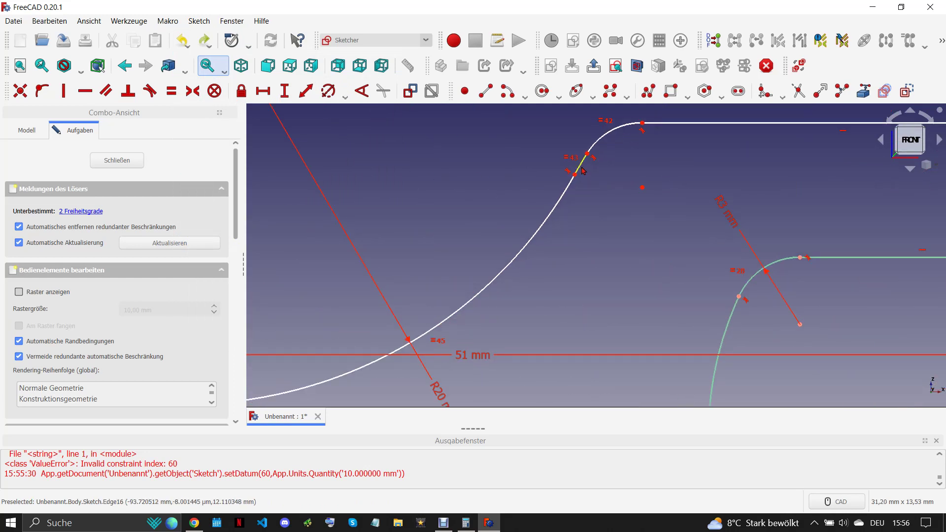
scroll(582, 170, "down", 1)
scroll(542, 175, "down", 1)
scroll(515, 180, "down", 1)
left_click_drag(534, 182, 527, 200)
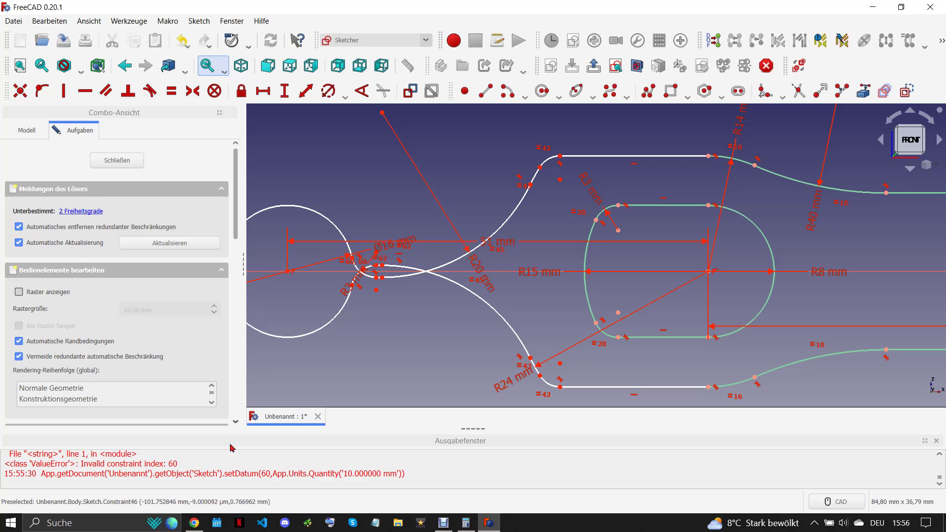
left_click(195, 523)
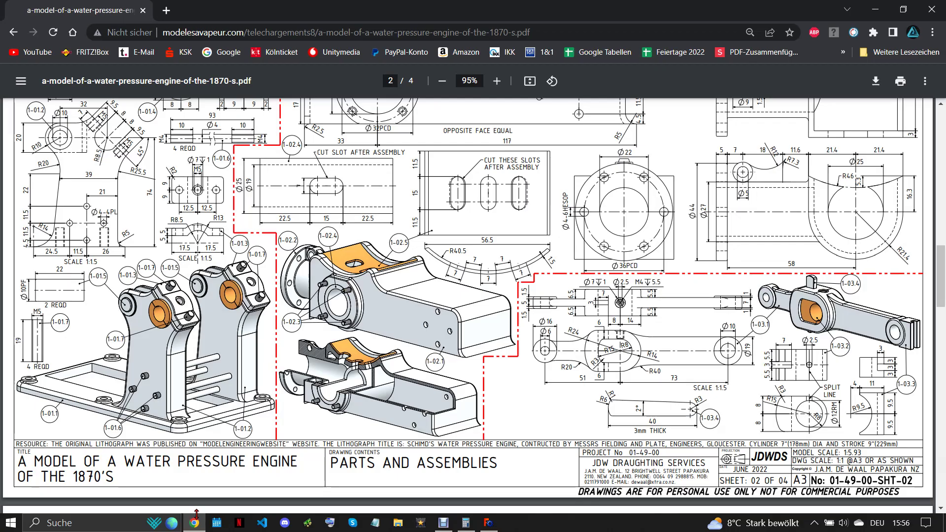
left_click(490, 522)
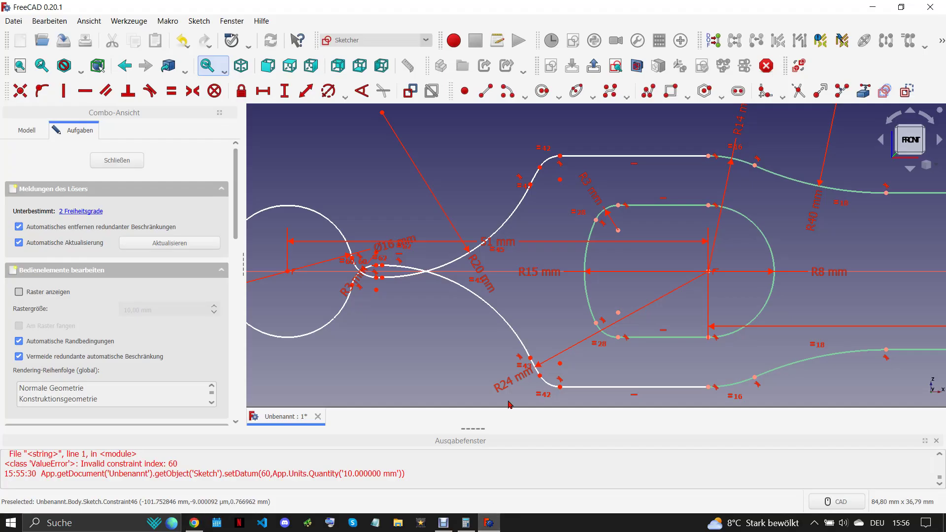
Constrain the top neck fillet to R3 mm and drag the neck vertex upward.
scroll(539, 180, "down", 1)
scroll(540, 180, "down", 1)
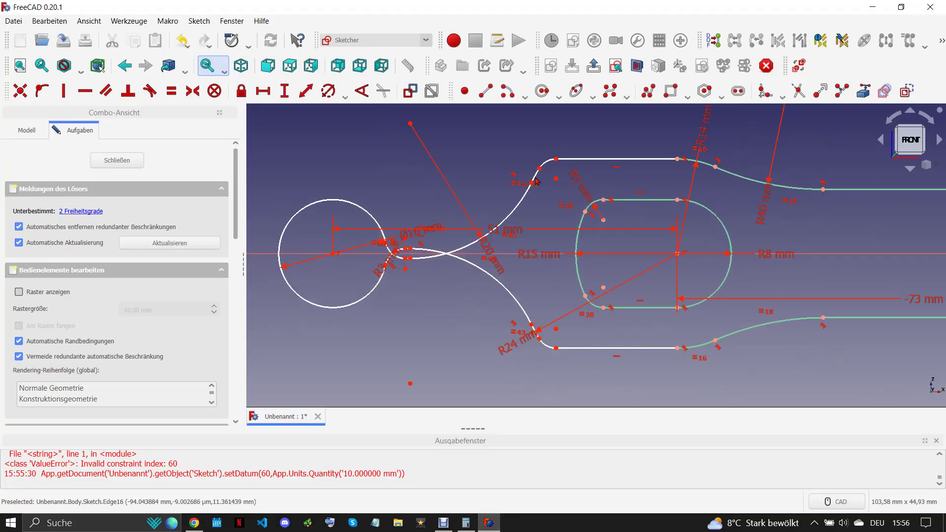
scroll(537, 181, "up", 1)
left_click(550, 160)
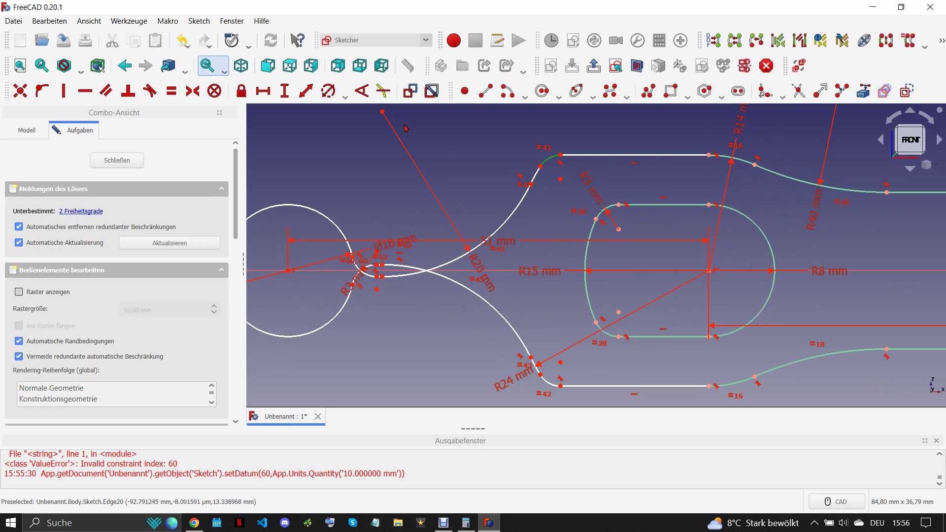
left_click(328, 92)
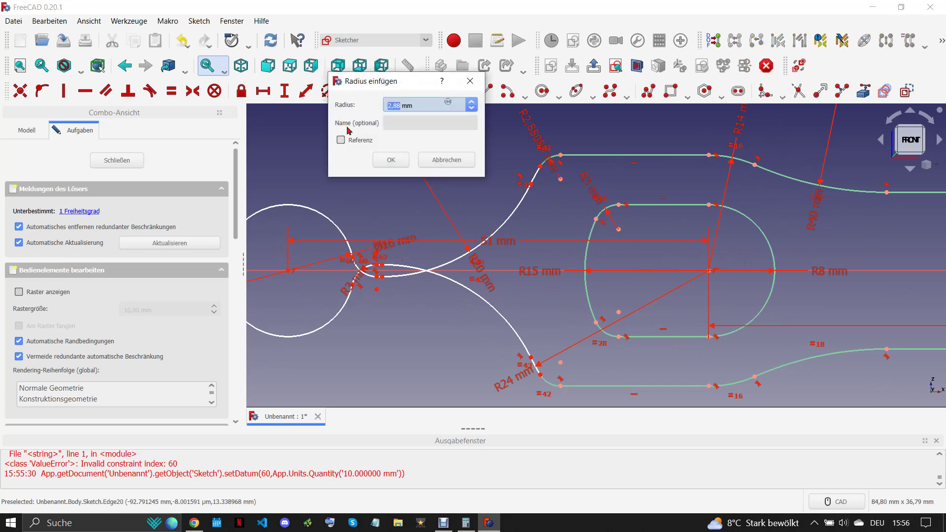
type("3")
left_click(394, 166)
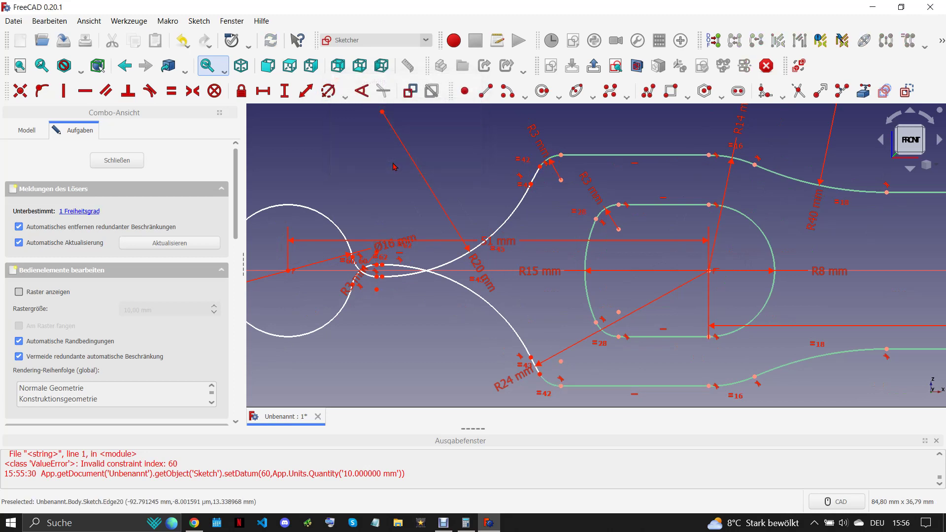
left_click_drag(378, 279, 376, 248)
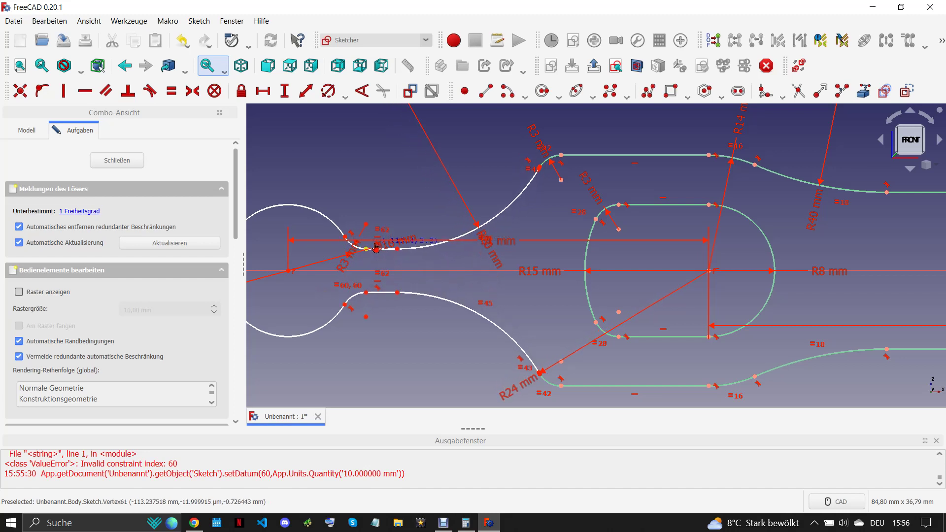
left_click_drag(394, 259, 345, 239)
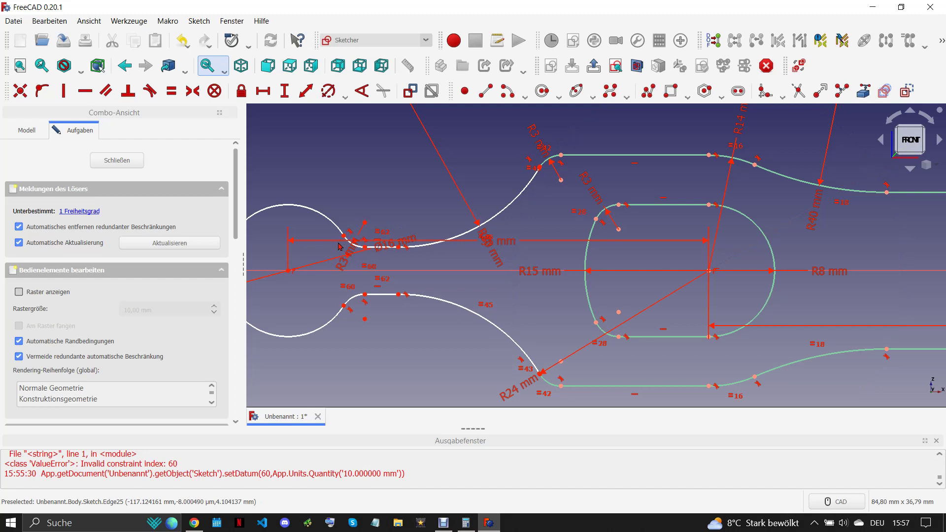
Delete the tiny stray segment at the upper arc junction; dismiss the failed tangency attempt.
scroll(533, 167, "up", 5)
scroll(534, 168, "up", 3)
scroll(486, 247, "up", 3)
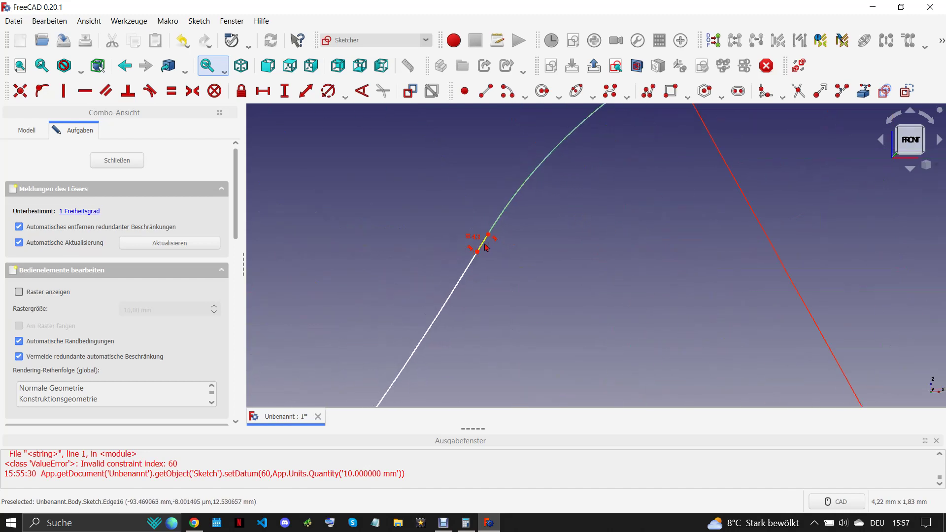
left_click(486, 247)
scroll(516, 223, "down", 1)
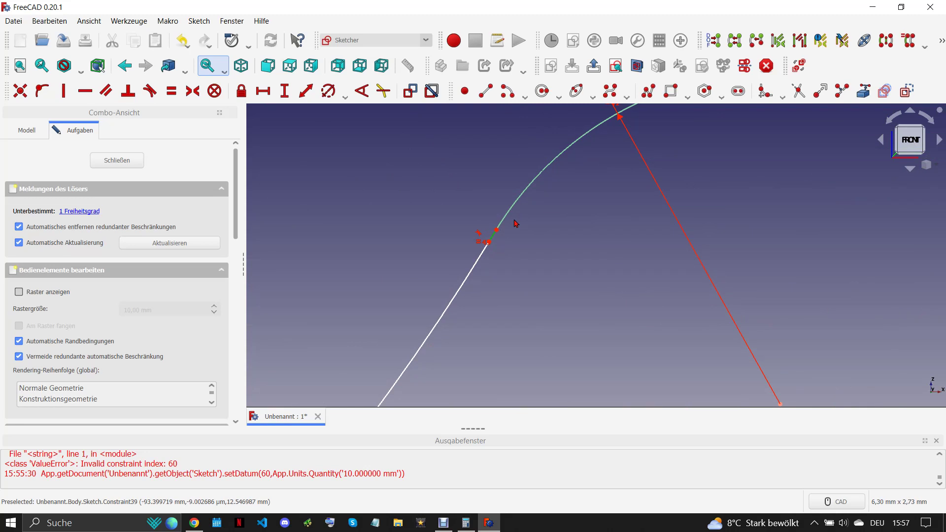
key("Delete")
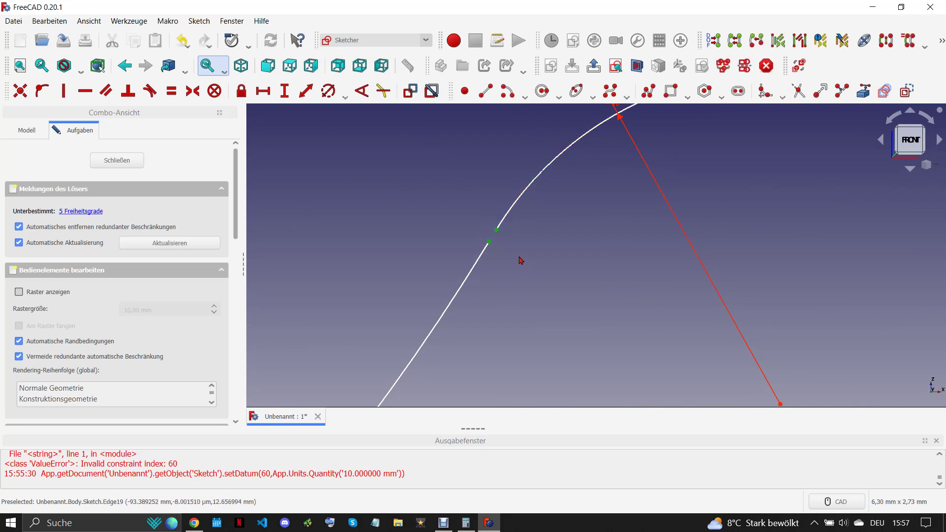
scroll(519, 241, "down", 2)
scroll(520, 244, "down", 2)
scroll(519, 247, "down", 2)
scroll(523, 276, "up", 3)
scroll(540, 291, "up", 2)
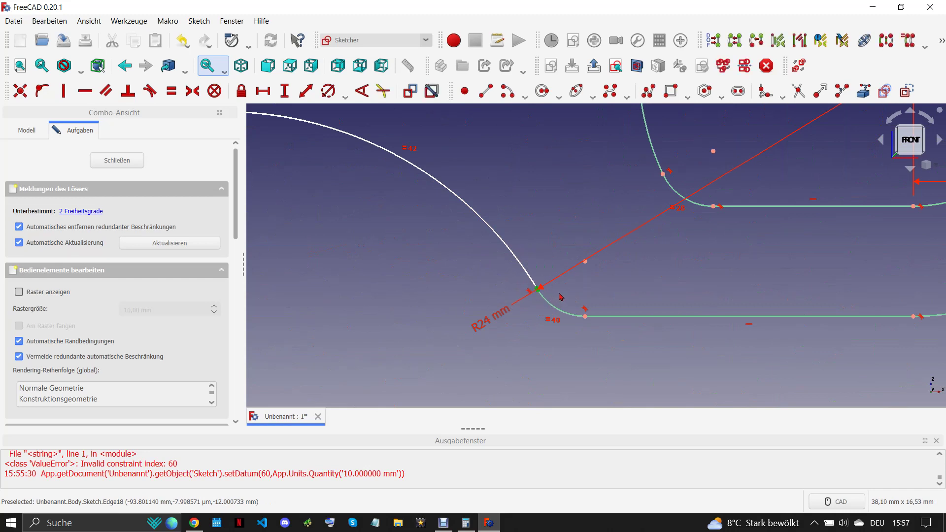
key("t")
key("Return")
Delete the small leftover segment at the R24 arc junction.
scroll(556, 296, "up", 2)
scroll(541, 293, "up", 3)
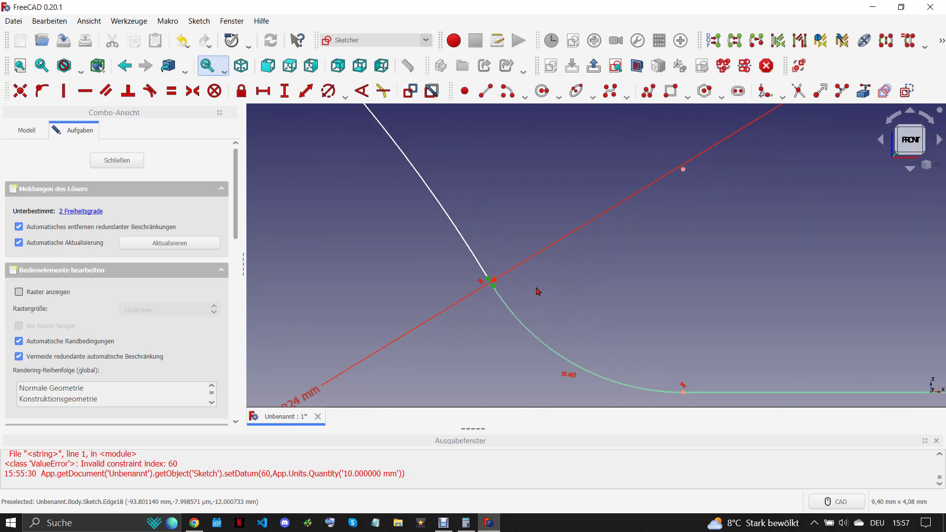
scroll(480, 286, "up", 3)
left_click(496, 285)
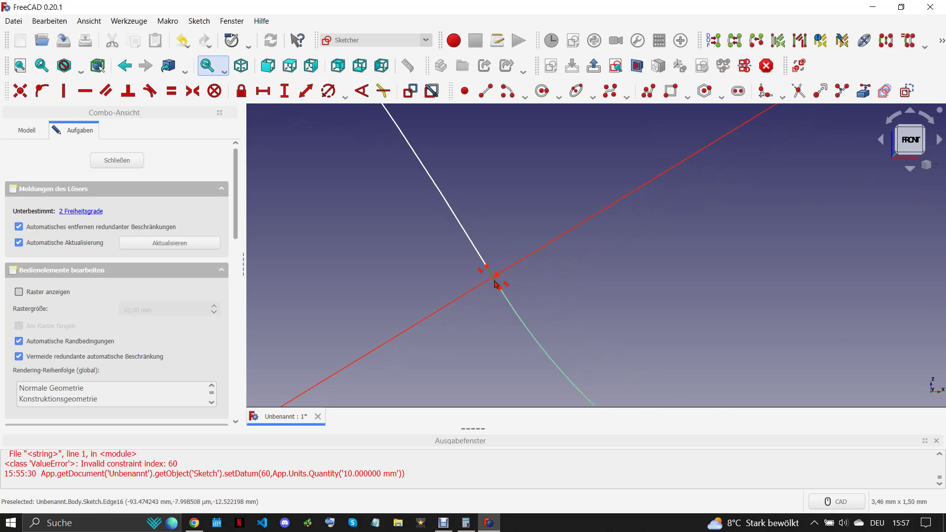
key("Delete")
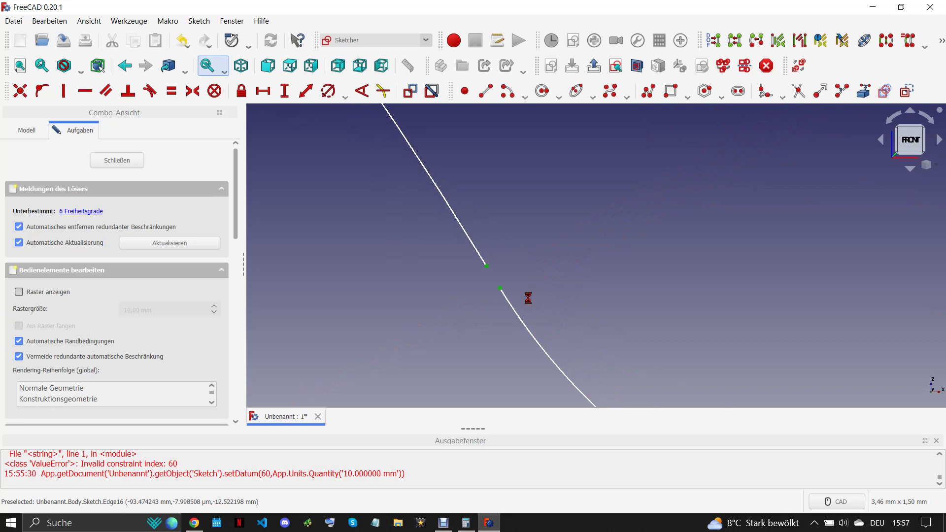
scroll(528, 297, "down", 1)
scroll(537, 303, "down", 2)
scroll(548, 308, "down", 2)
scroll(558, 314, "down", 2)
scroll(558, 314, "up", 3)
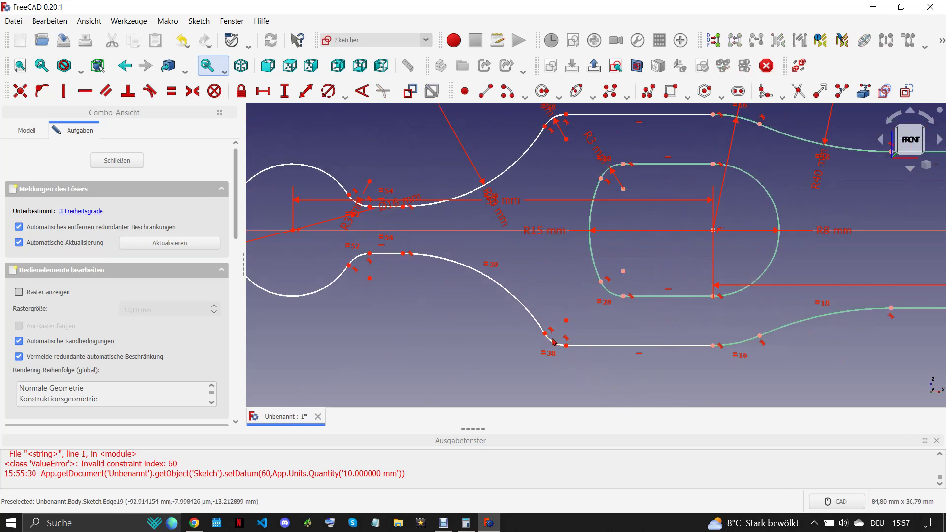
Constrain the two neck vertices vertical and raise the upper one to widen the neck.
left_click_drag(370, 211, 364, 188)
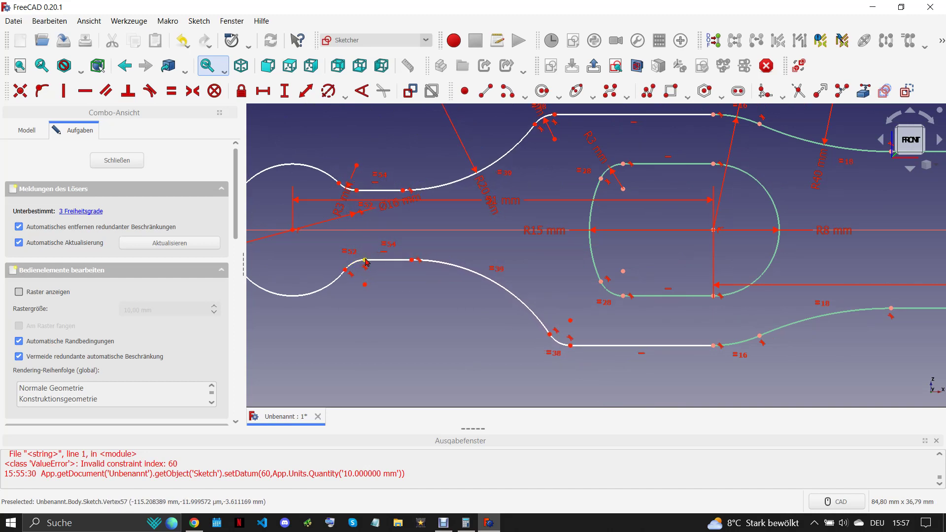
left_click(357, 189)
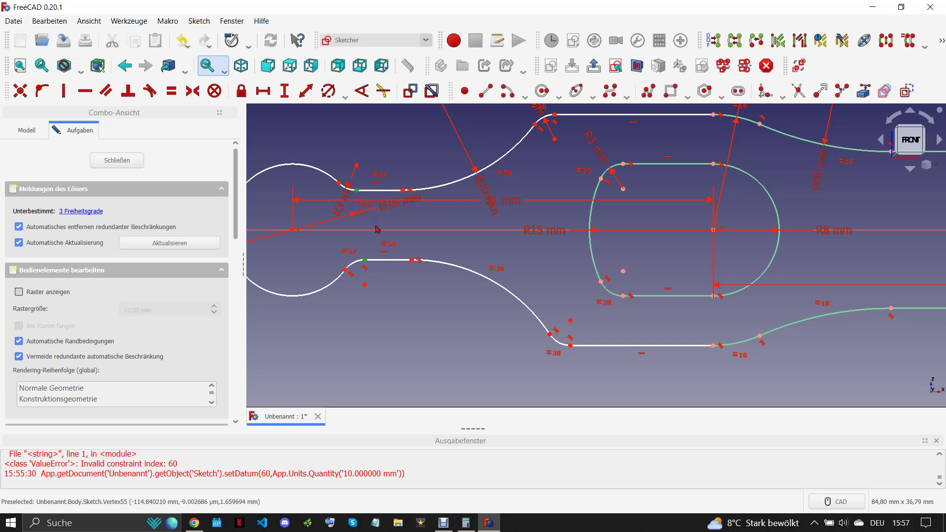
left_click(384, 236)
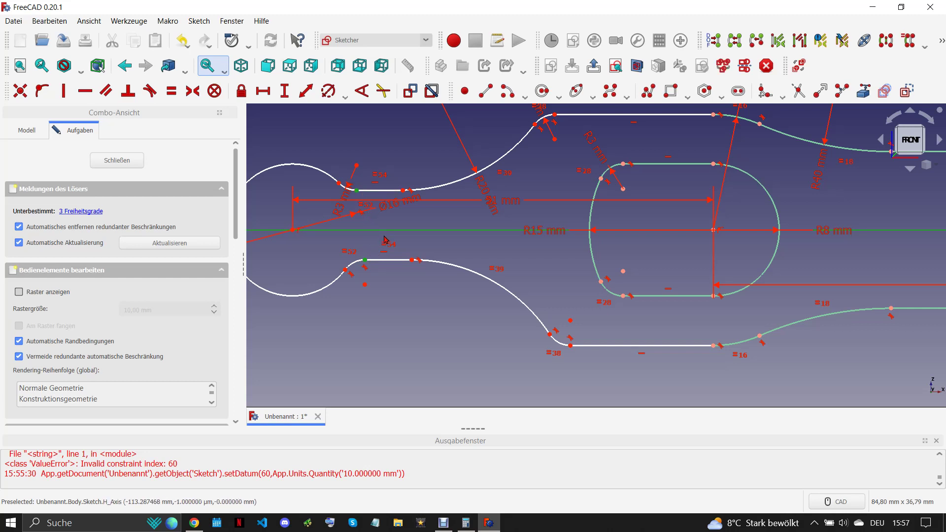
key("o")
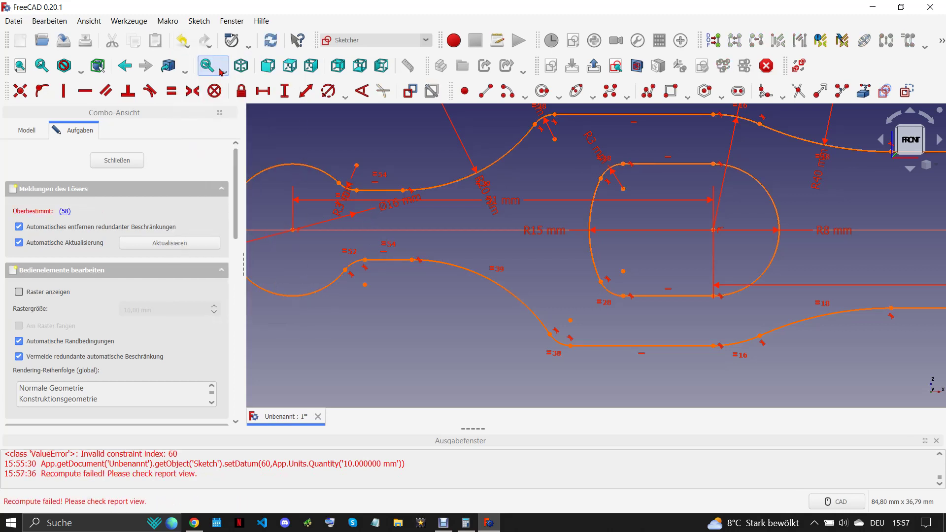
left_click(365, 261)
key("v")
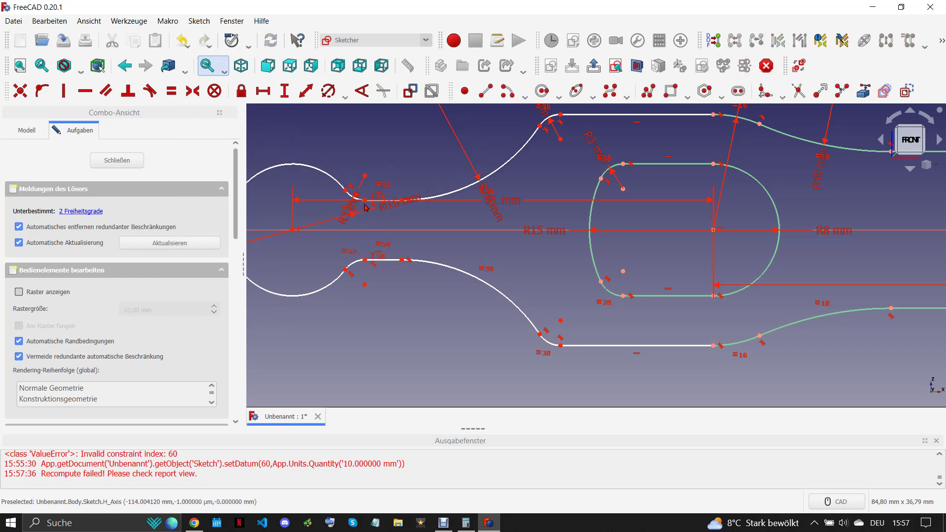
left_click_drag(365, 202, 346, 162)
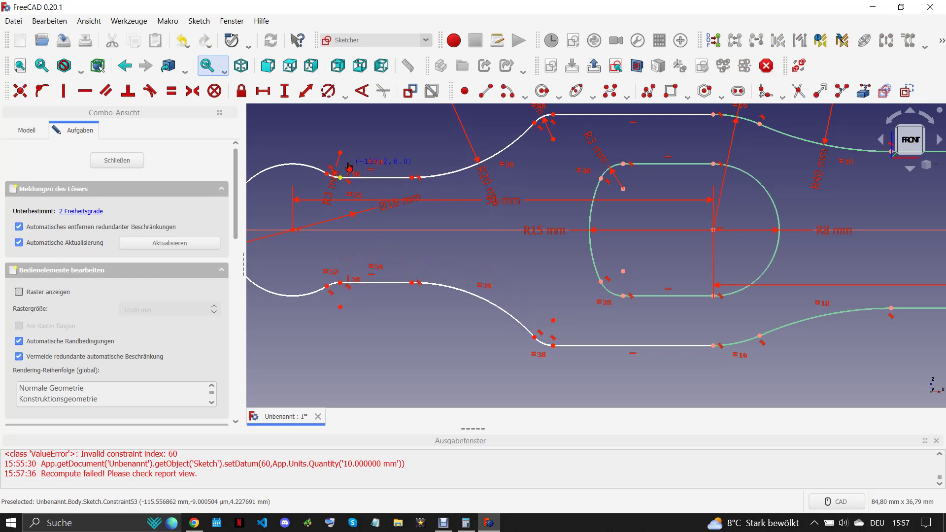
left_click_drag(345, 164, 346, 164)
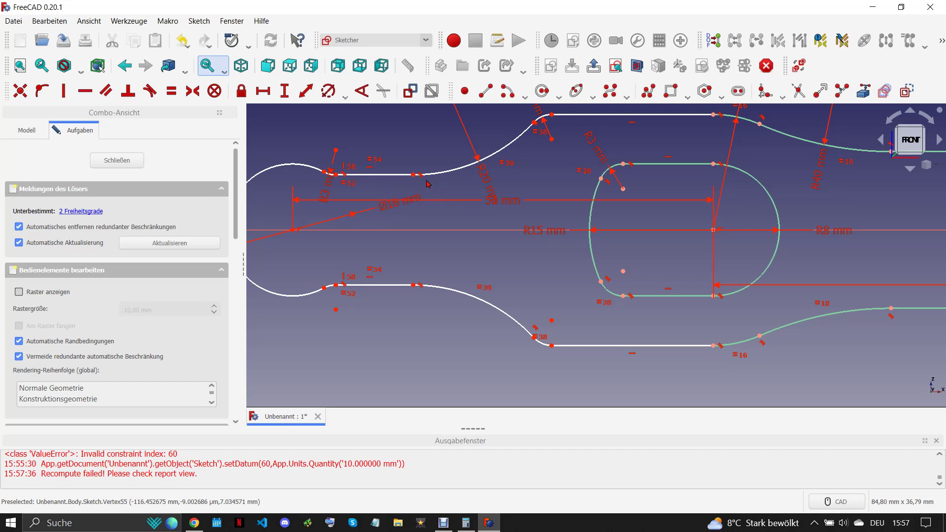
Draw an inner arc centred on the circle centre between the boss and slot.
left_click(515, 88)
left_click(713, 230)
left_click(538, 132)
left_click(544, 287)
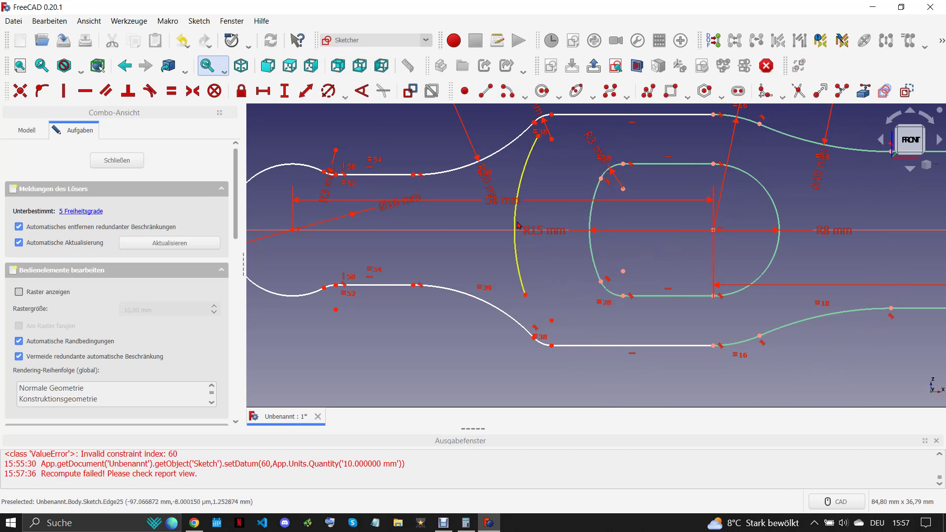
Constrain the inner arc to R24 mm and nudge its top endpoint right.
left_click(518, 225)
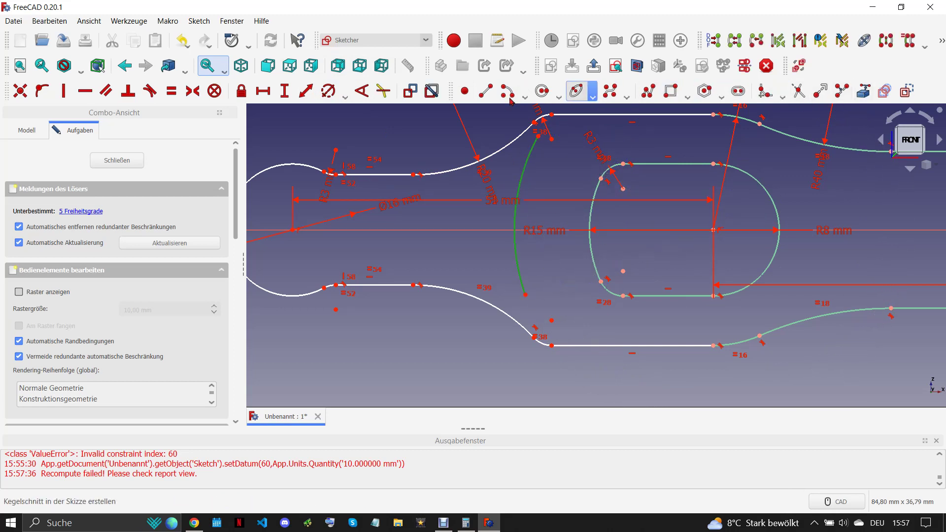
left_click(327, 96)
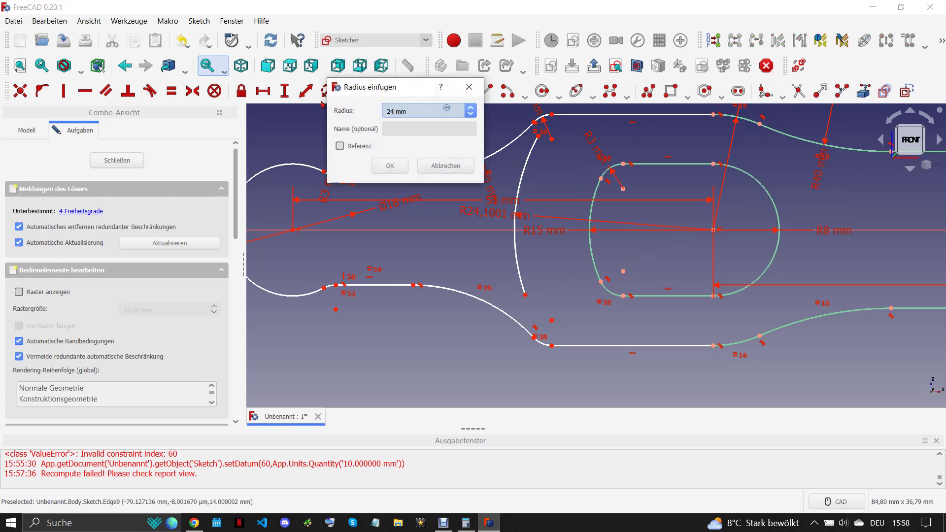
key("Return")
scroll(542, 140, "up", 3)
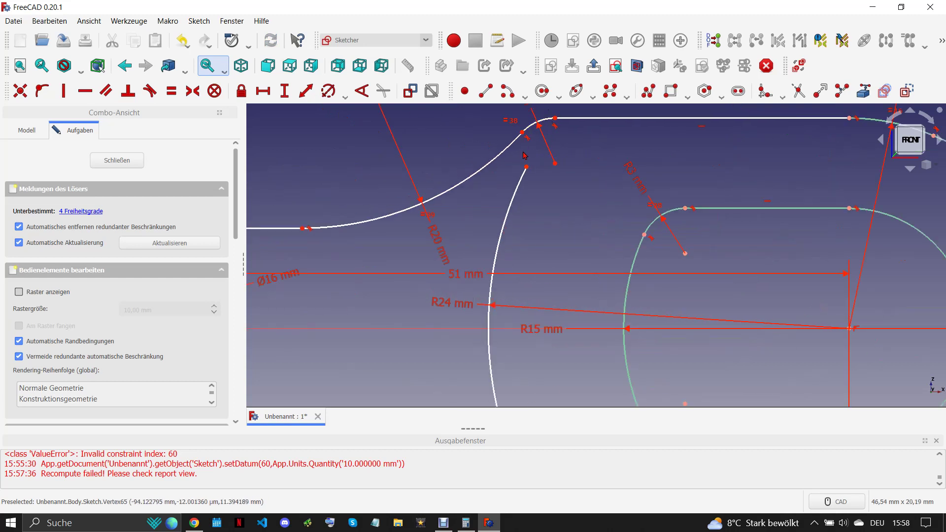
scroll(526, 157, "down", 3)
left_click_drag(545, 137, 553, 136)
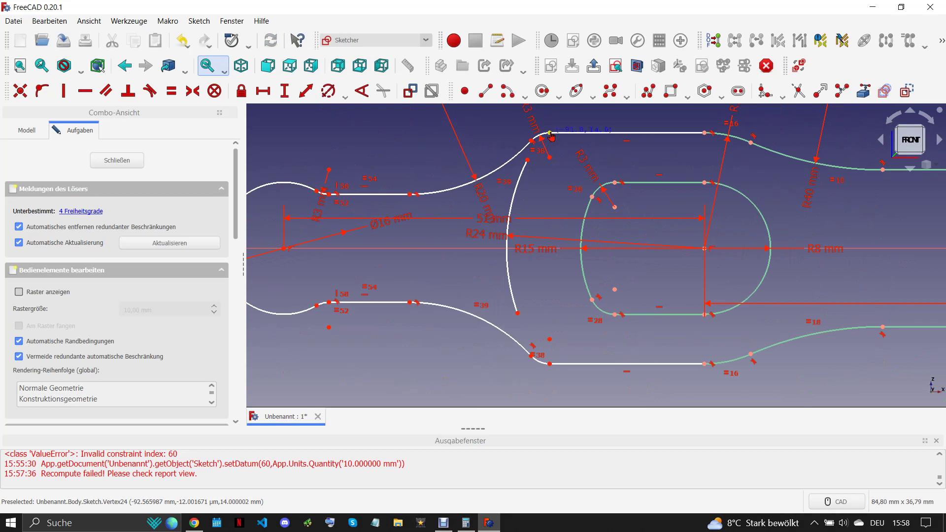
Align the arc endpoints vertically and select its lower end with the adjacent outline corner.
scroll(537, 197, "up", 3)
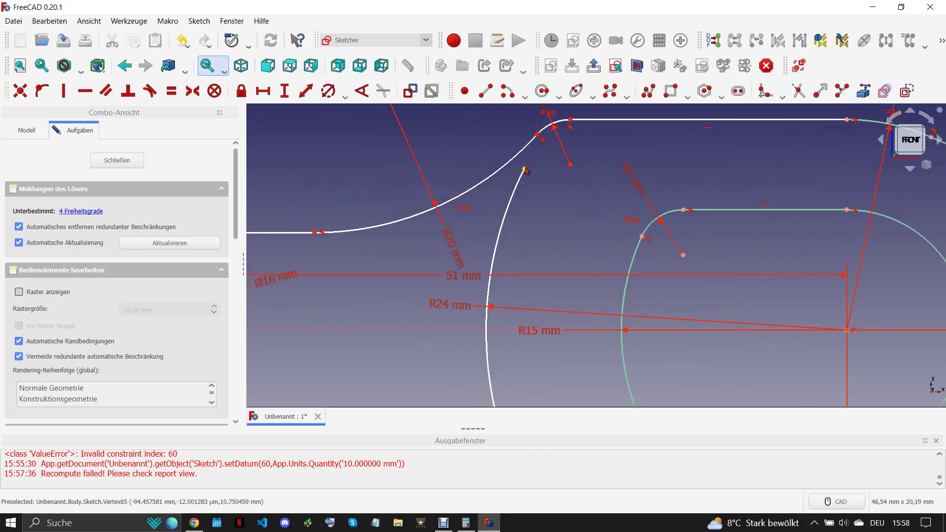
scroll(533, 276, "down", 2)
scroll(533, 285, "down", 1)
left_click(520, 320)
key("v")
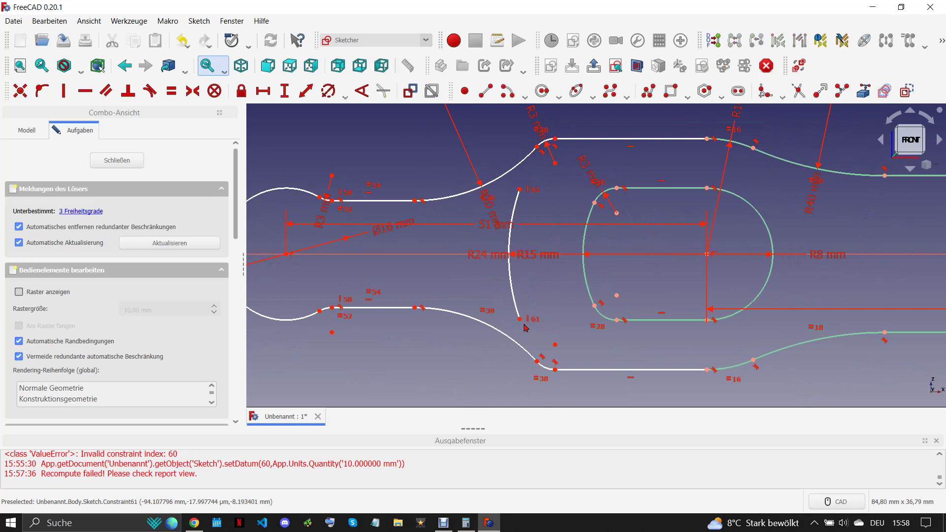
left_click(537, 361)
left_click(520, 319)
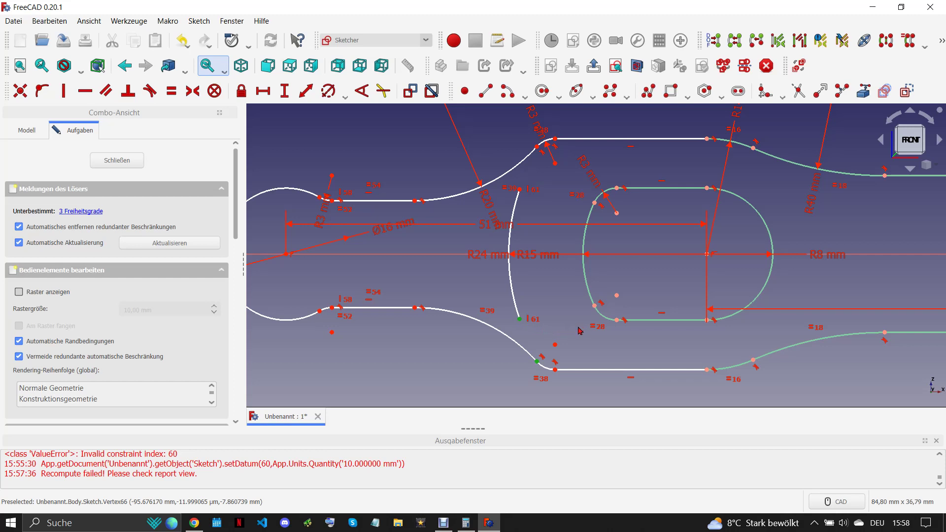
Join the arc end to the outline corner and make the R24 arc construction geometry.
key("c")
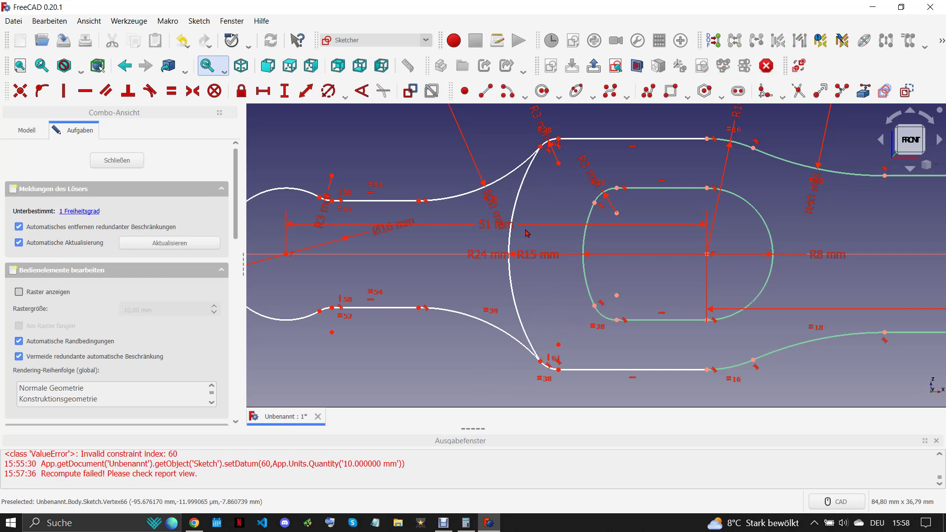
left_click(518, 200)
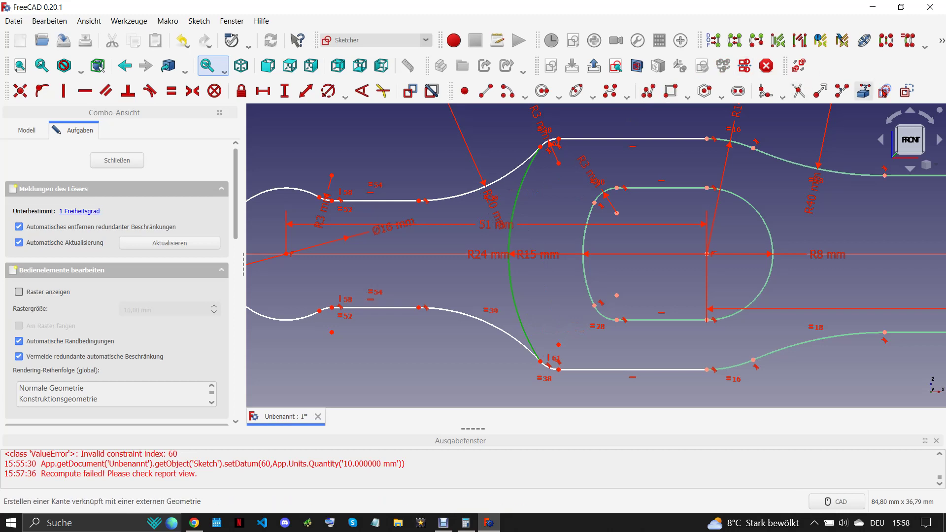
left_click(861, 90)
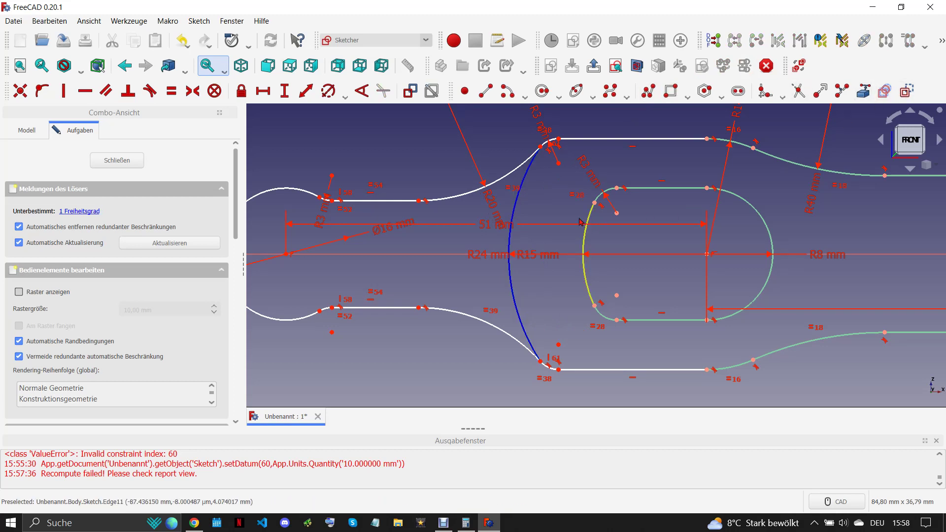
Add a 12 mm vertical distance between the upper and lower neck points.
scroll(551, 205, "down", 2)
scroll(419, 195, "up", 3)
scroll(424, 192, "up", 2)
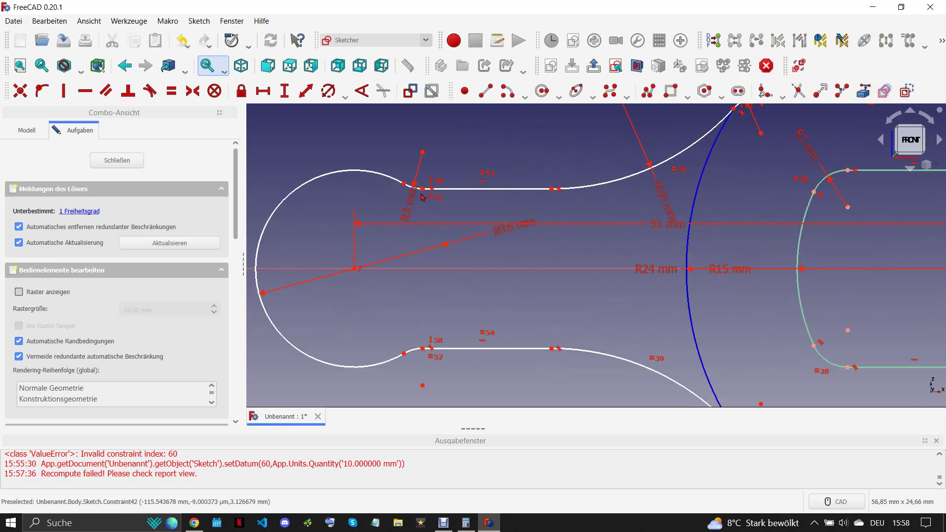
left_click(424, 190)
left_click(423, 347)
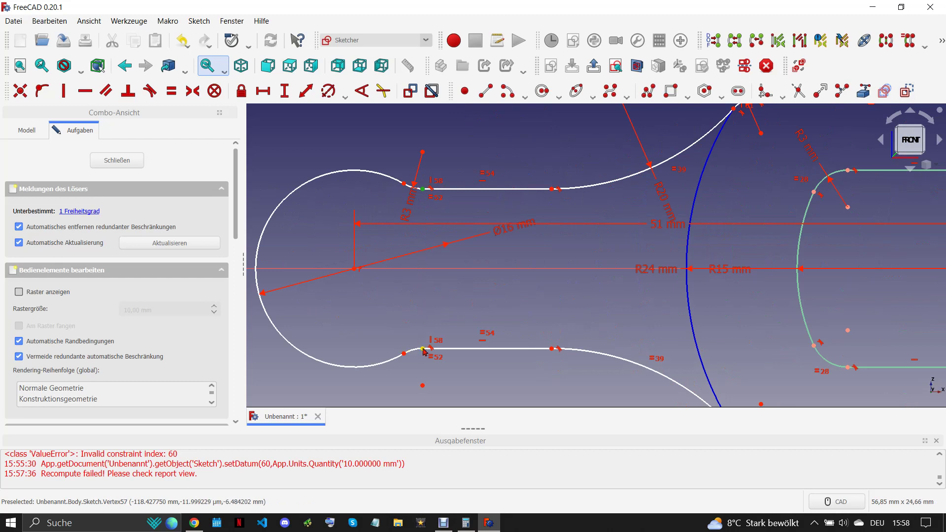
left_click(285, 91)
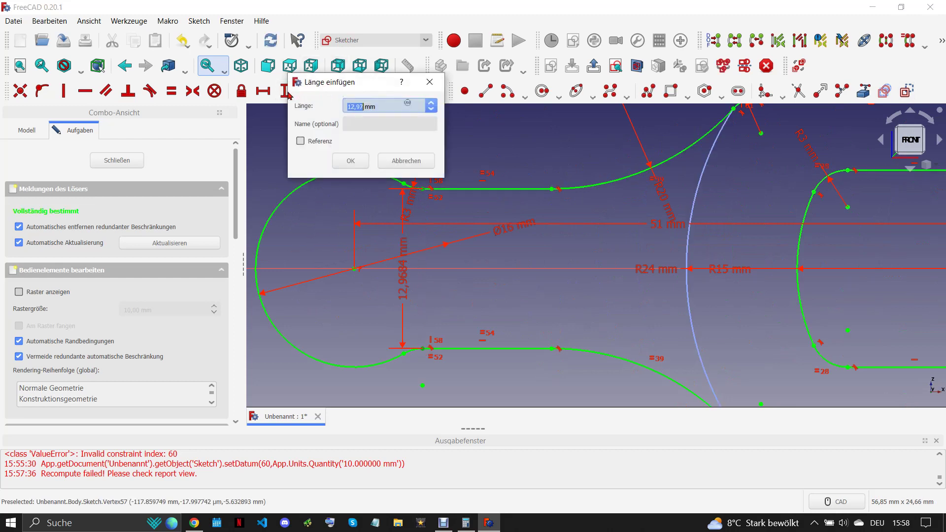
left_click(351, 160)
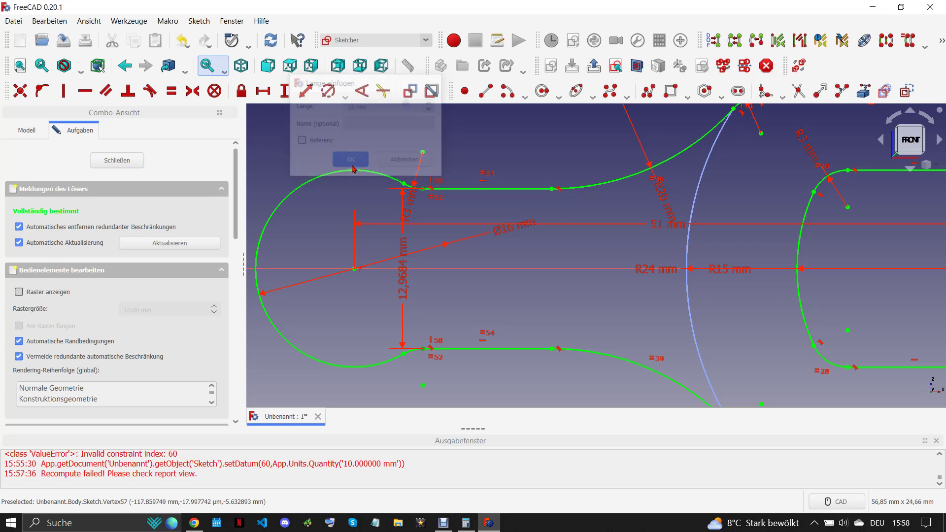
Change the R3 fillet radius to 5 mm.
double_click(414, 213)
type("5")
left_click(476, 282)
scroll(464, 286, "down", 1)
scroll(477, 276, "down", 1)
scroll(493, 281, "down", 1)
scroll(508, 287, "down", 1)
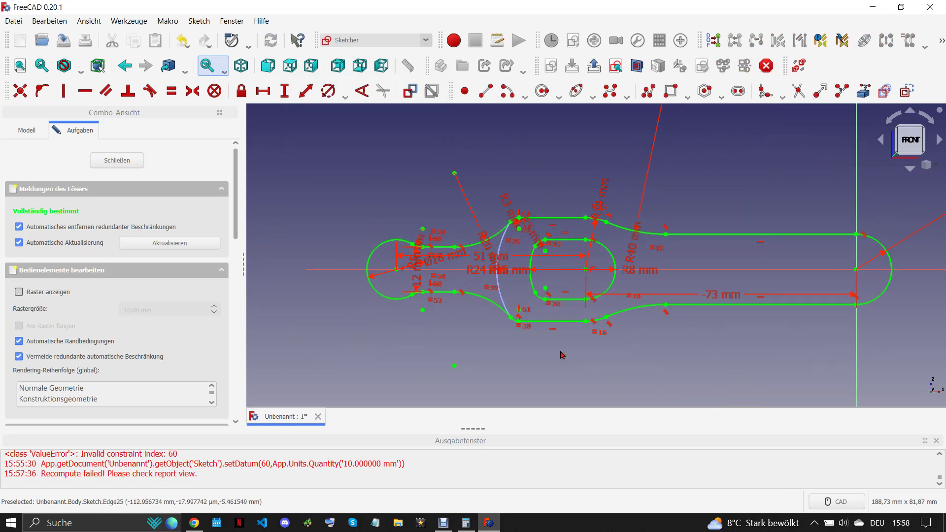
Close the report view and reposition the 51, R14, -73, R24 and R15 dimension labels.
left_click(937, 442)
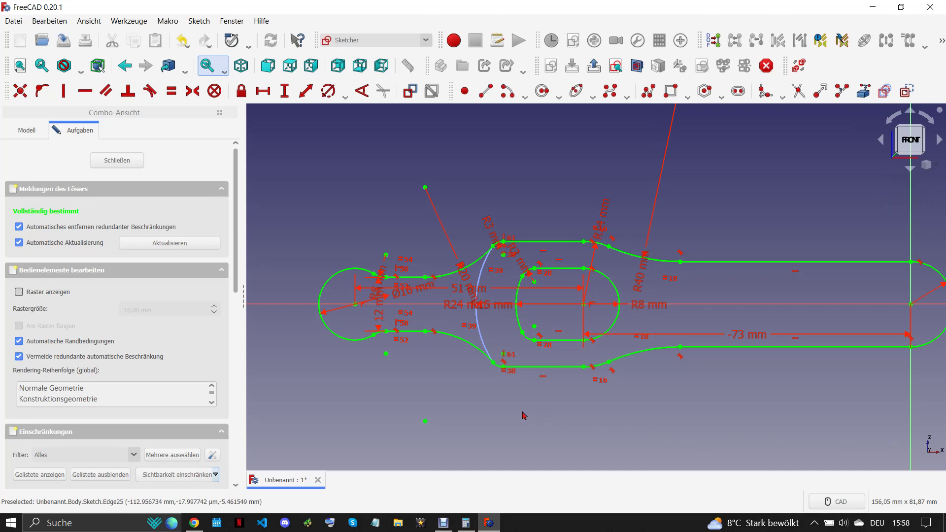
scroll(481, 397, "down", 1)
left_click_drag(471, 309, 471, 214)
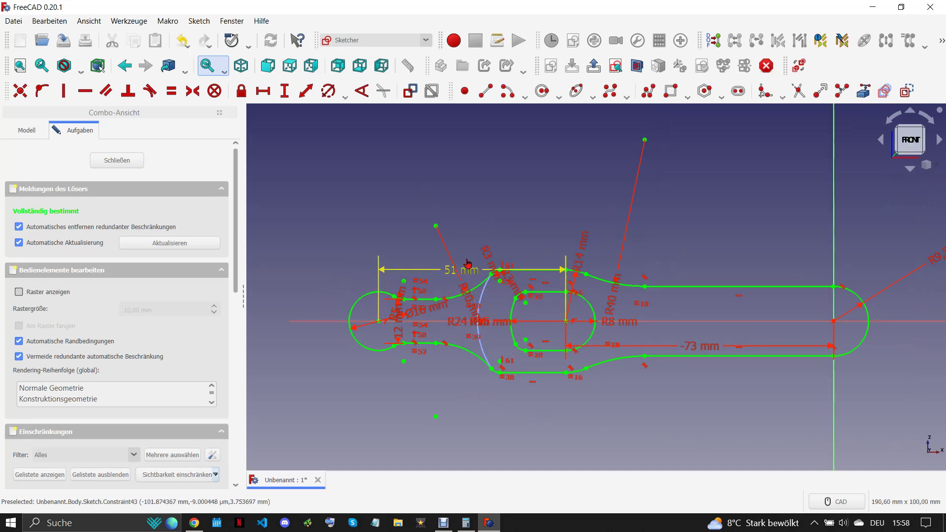
left_click_drag(570, 249, 580, 227)
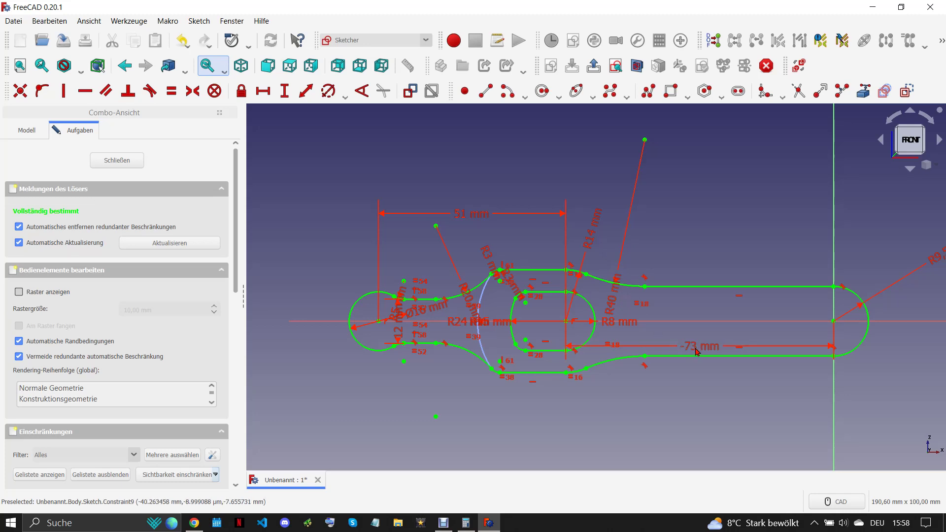
left_click_drag(695, 347, 689, 400)
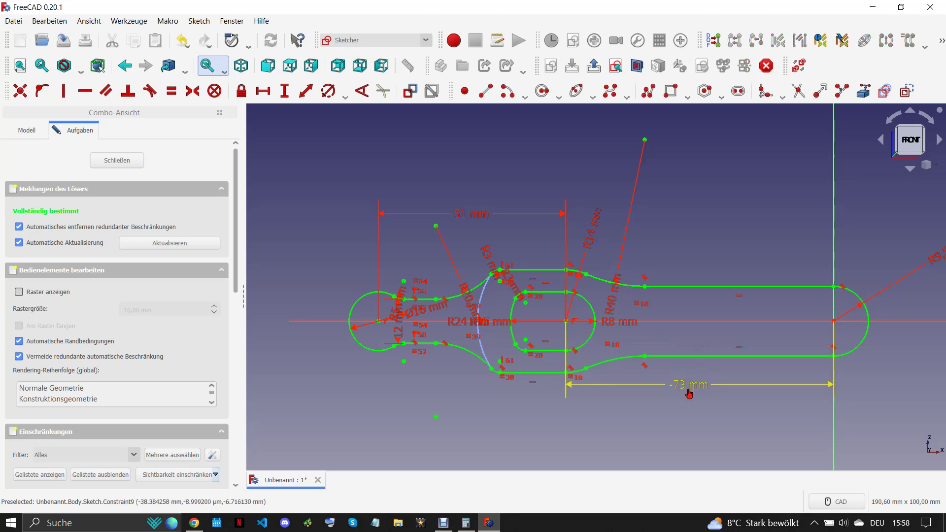
left_click_drag(467, 219, 463, 400)
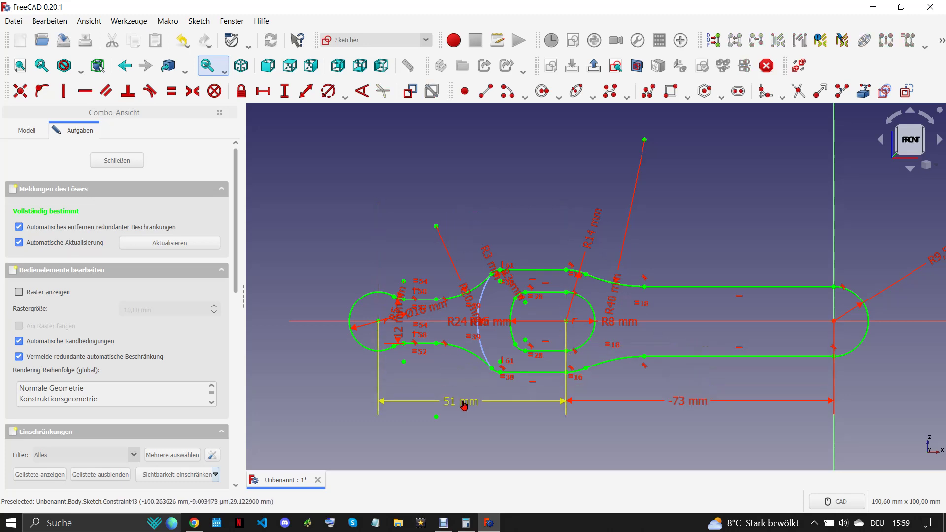
left_click_drag(447, 326, 509, 340)
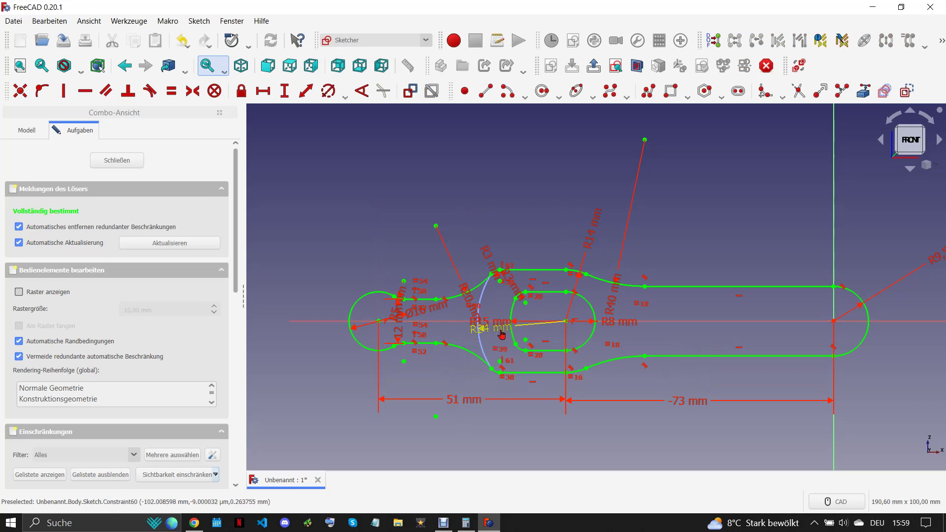
left_click_drag(492, 326, 547, 325)
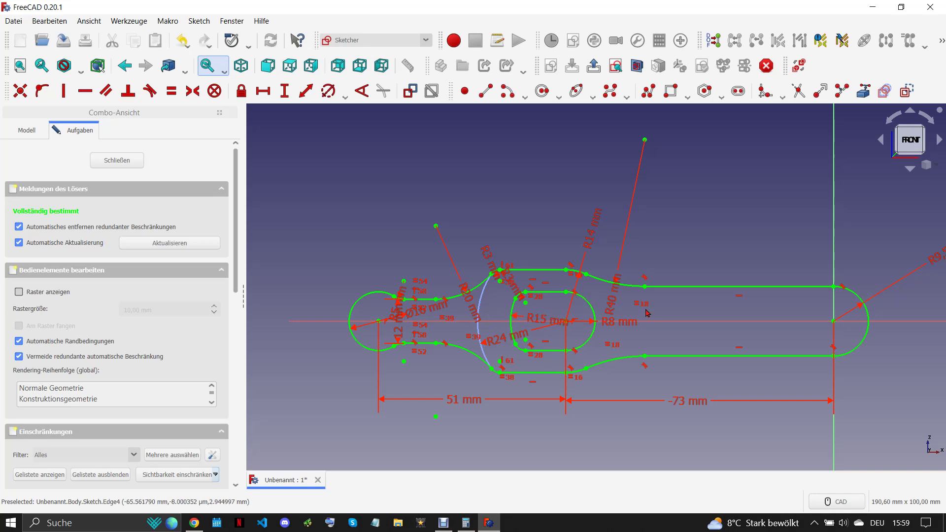
Move the R40, R9,5, Ø16, 12 and R5 labels clear of the lever outline.
left_click_drag(615, 305, 625, 239)
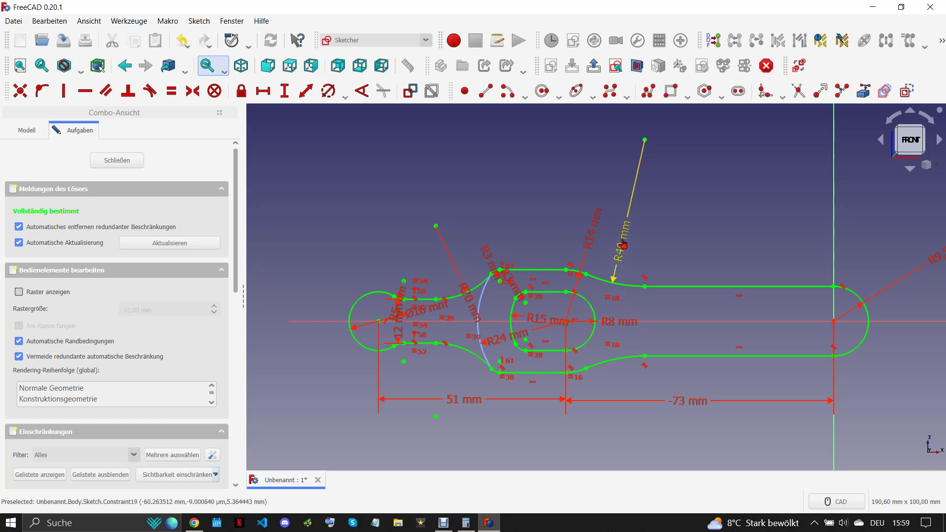
scroll(780, 284, "down", 1)
left_click_drag(917, 255, 878, 275)
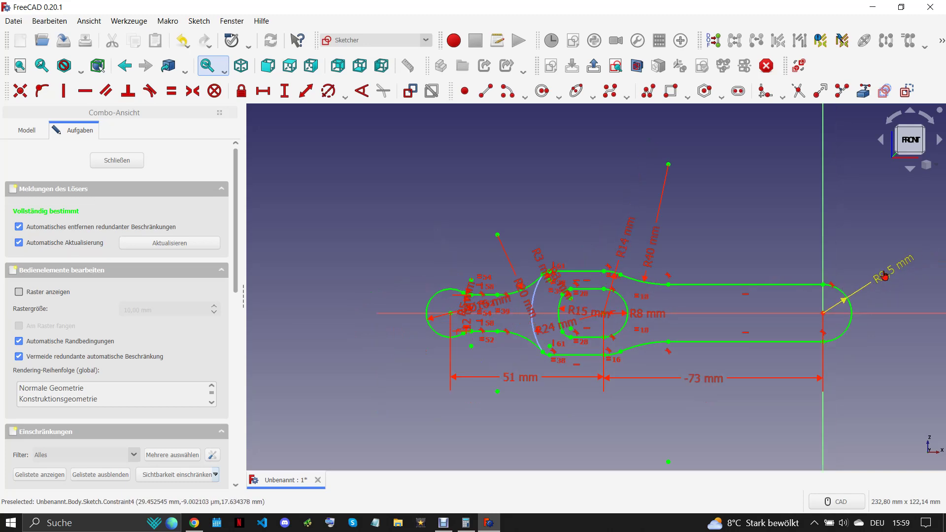
scroll(495, 296, "up", 2)
left_click_drag(486, 318, 371, 276)
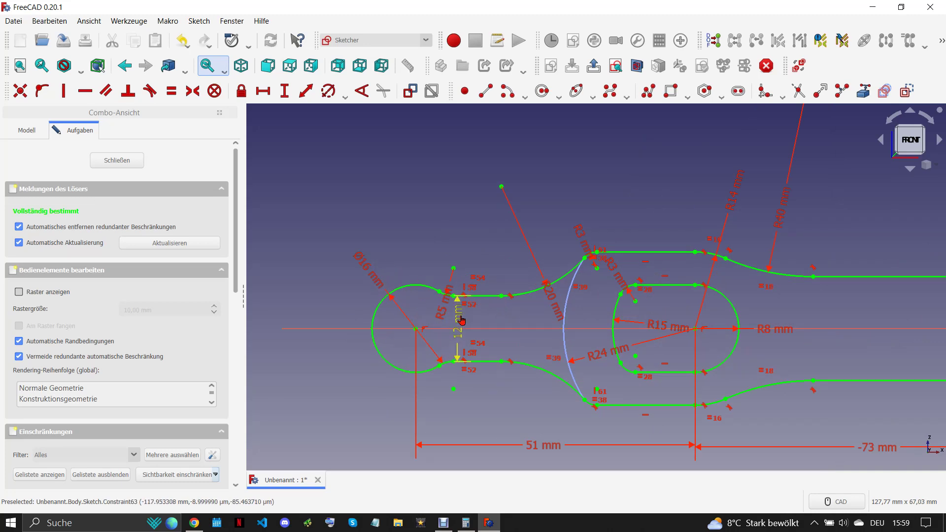
left_click_drag(462, 321, 469, 244)
scroll(455, 269, "down", 1)
left_click_drag(445, 304, 459, 210)
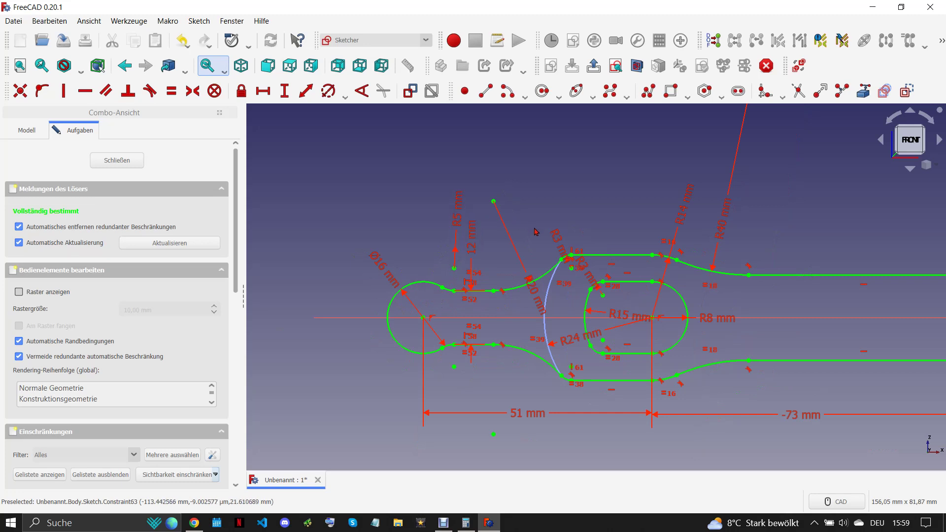
Change the remaining R3 fillet radius constraint to 5 mm.
double_click(559, 241)
type("5")
left_click(622, 307)
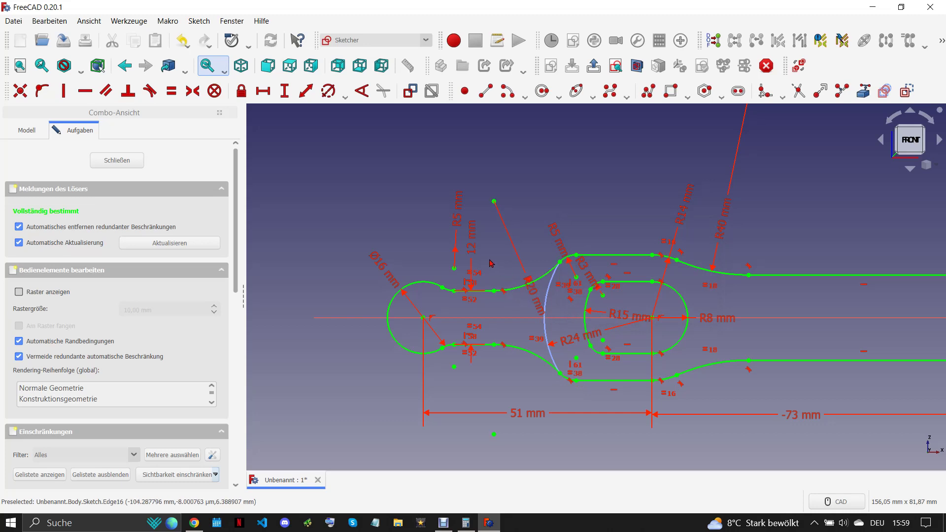
Bring up the reference drawing PDF in Chrome.
scroll(491, 271, "down", 2)
scroll(491, 270, "down", 1)
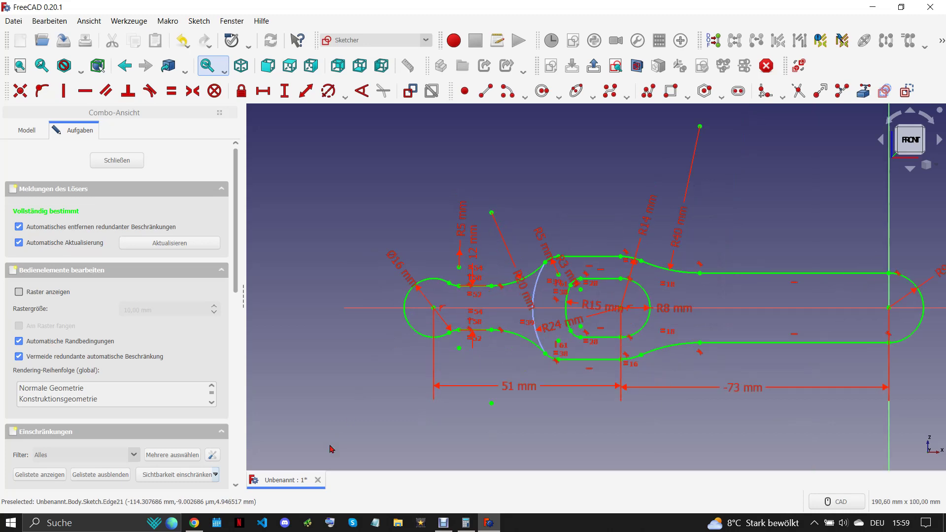
left_click(194, 524)
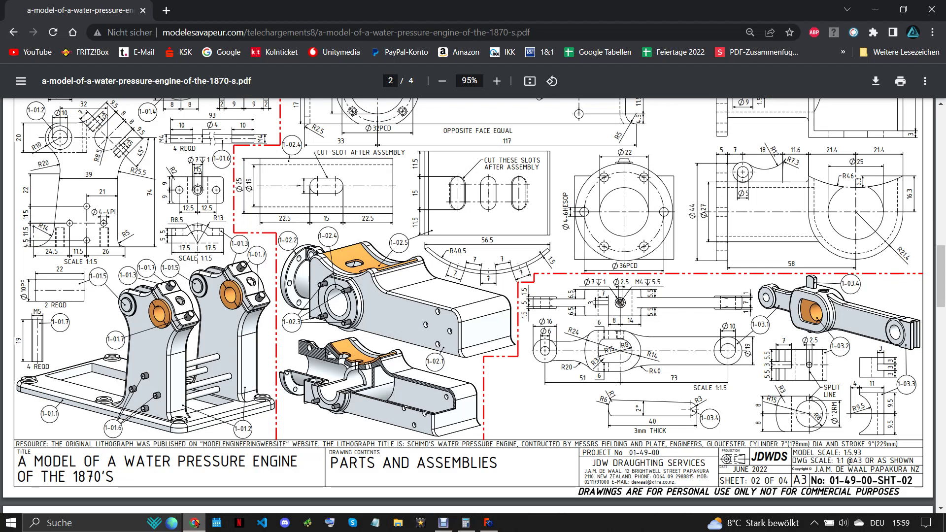
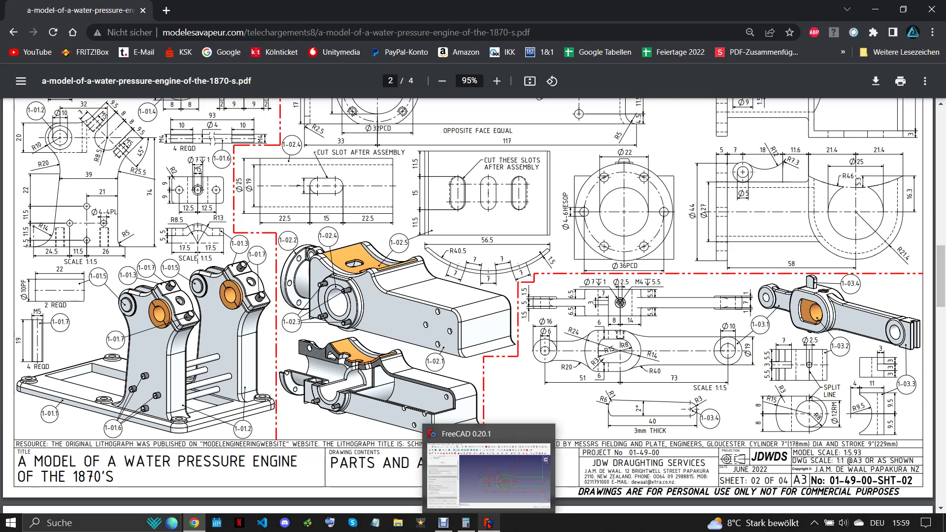
Pad the lever outline sketch 7 mm thick, symmetric to the sketch plane.
left_click(488, 524)
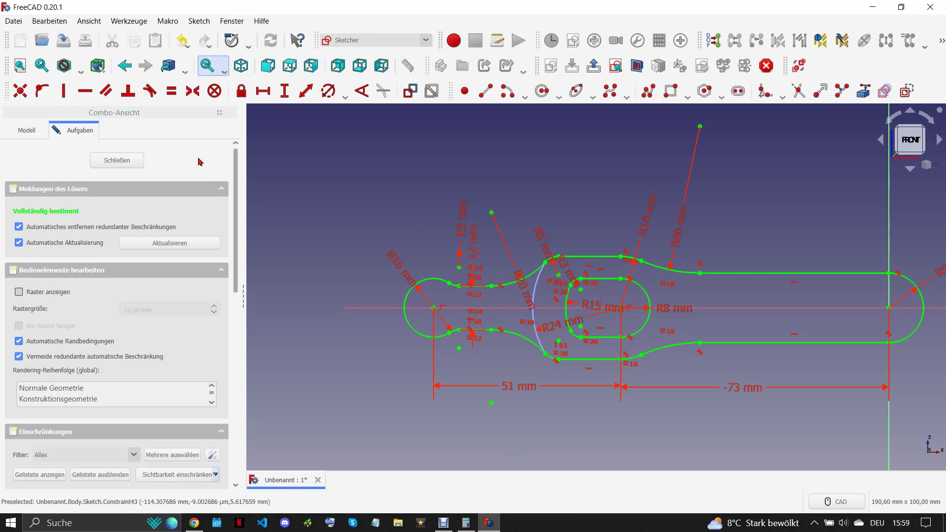
key("Escape")
scroll(581, 313, "down", 3)
left_click(273, 93)
type("7mm")
left_click(18, 319)
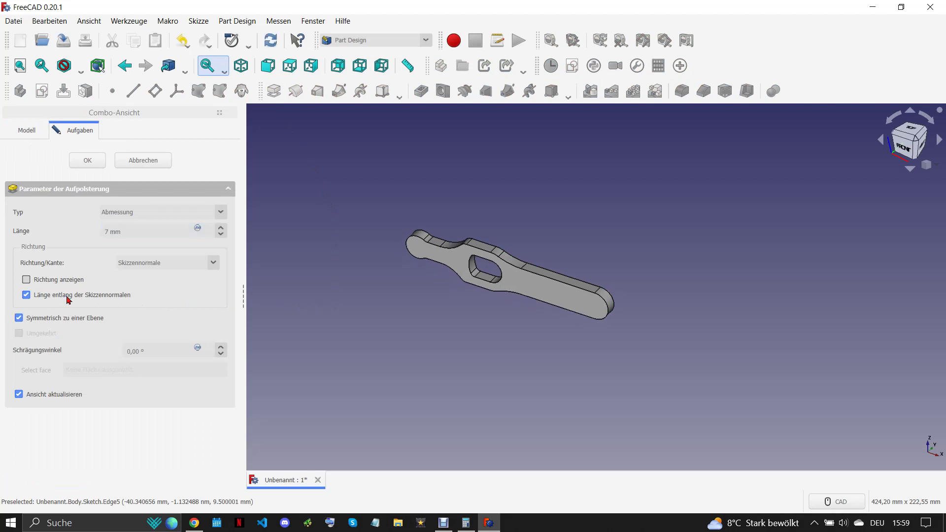
key("Return")
scroll(383, 298, "up", 2)
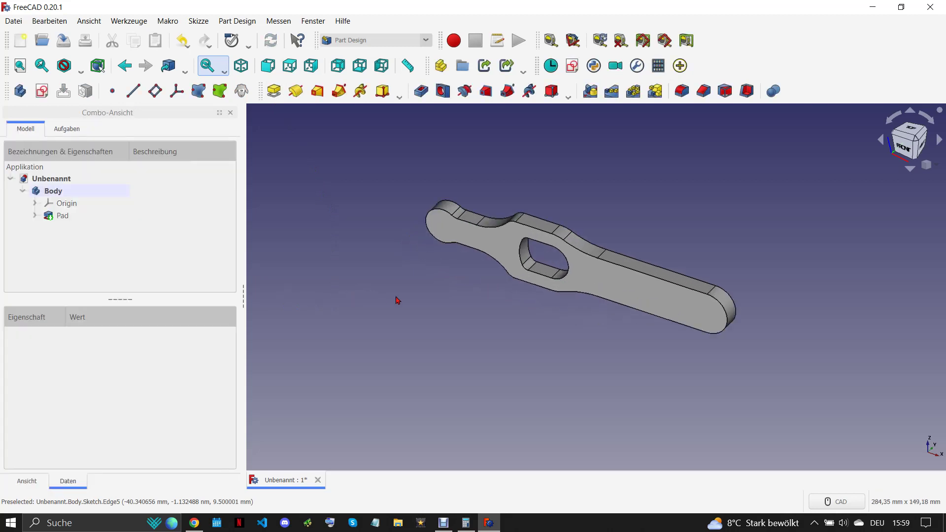
Sketch a rectangle on the pad's top face spanning the left end and slot, then close the sketch.
left_click(461, 229)
left_click(42, 91)
left_click(671, 90)
left_click(331, 220)
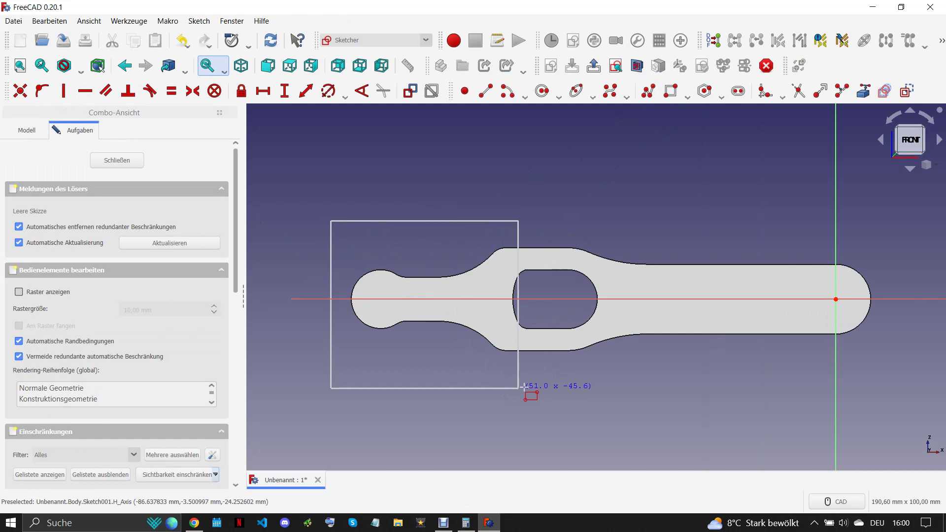
left_click(535, 394)
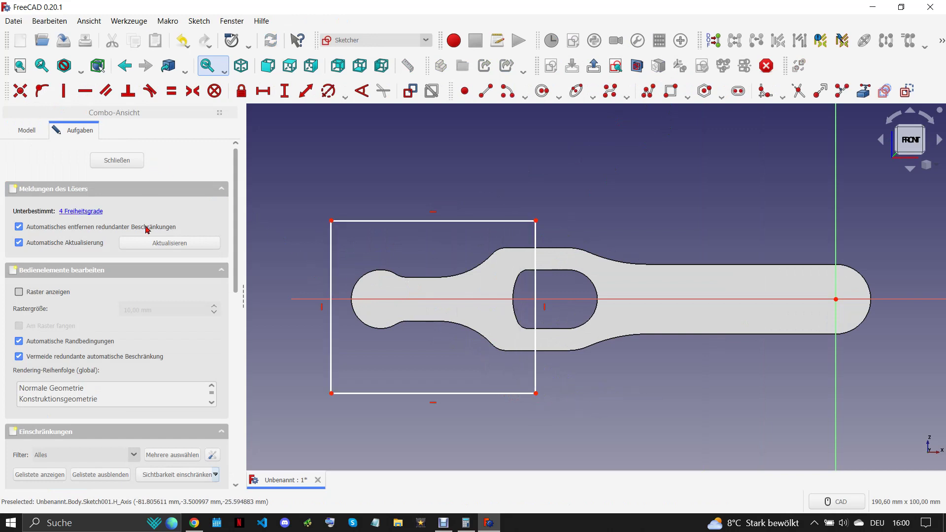
left_click(194, 522)
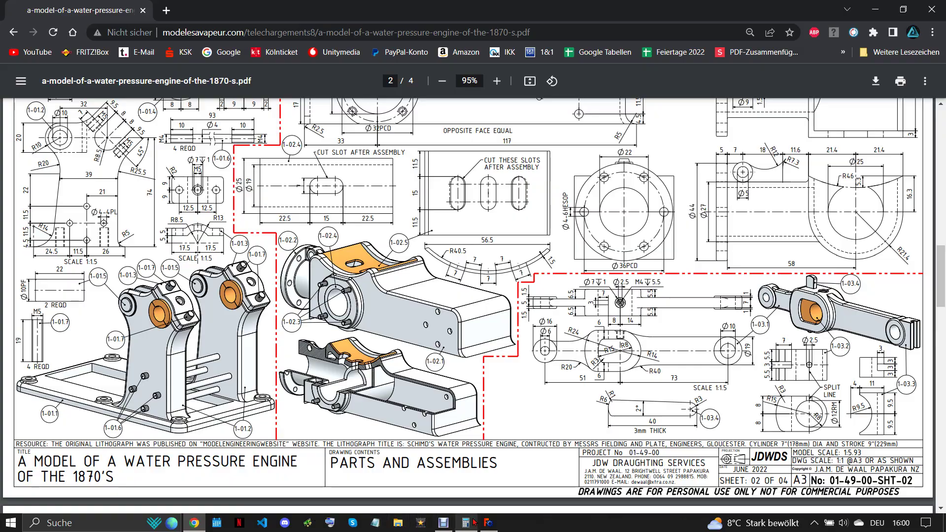
left_click(489, 523)
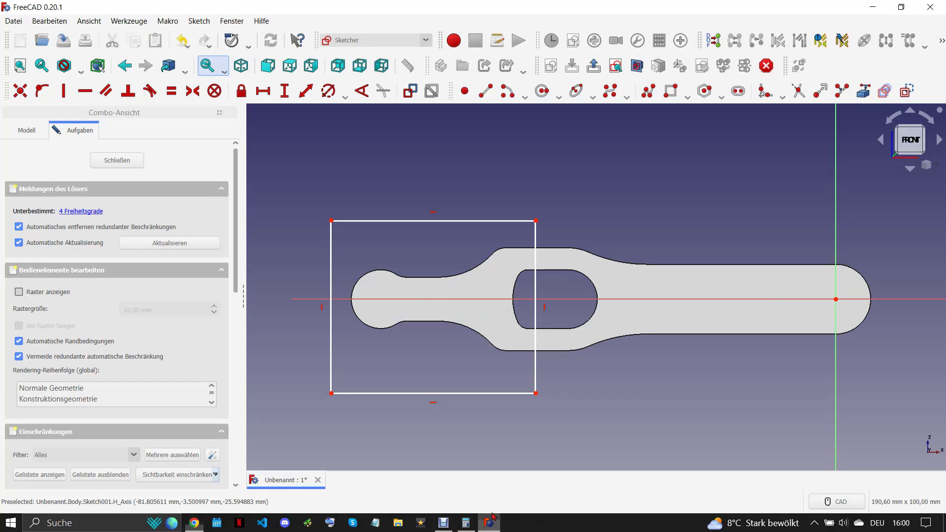
left_click(118, 160)
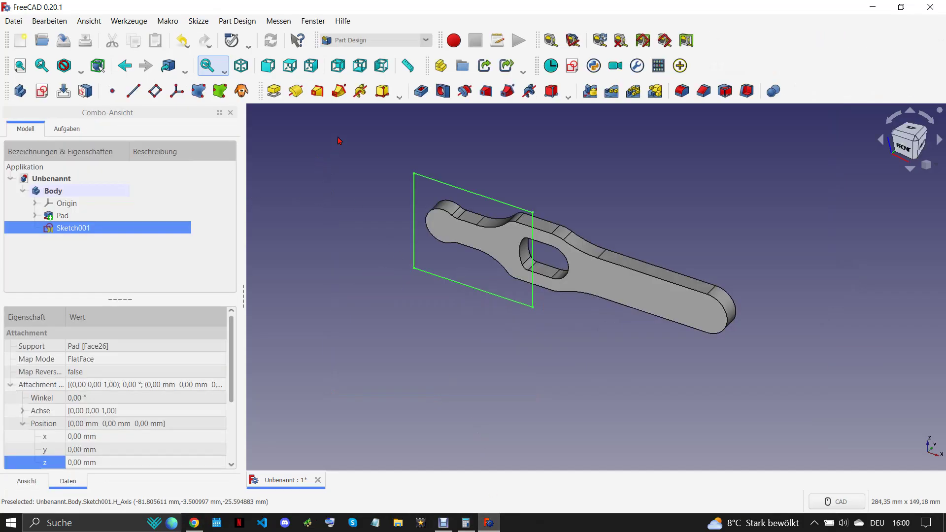
left_click(421, 91)
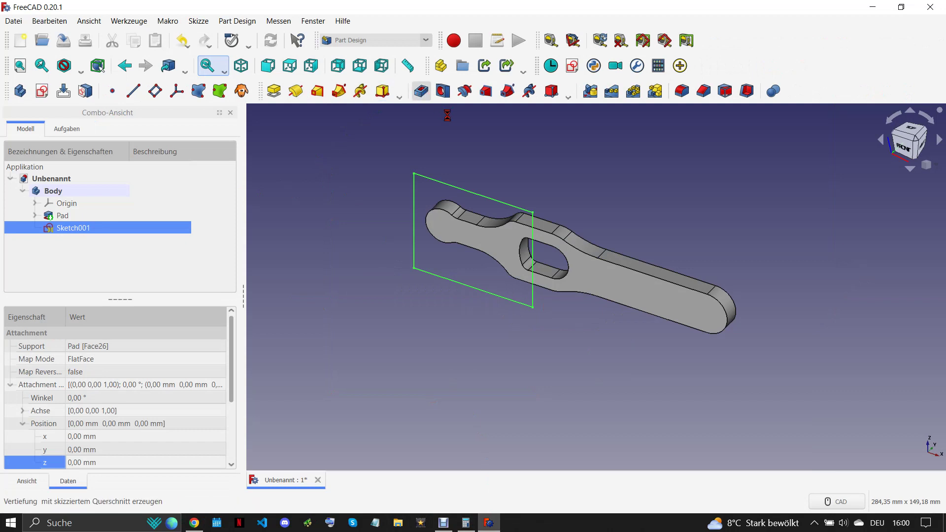
Pocket the rectangle 1 mm deep and mirror that pocket about XZ_Plane.
left_click(365, 176)
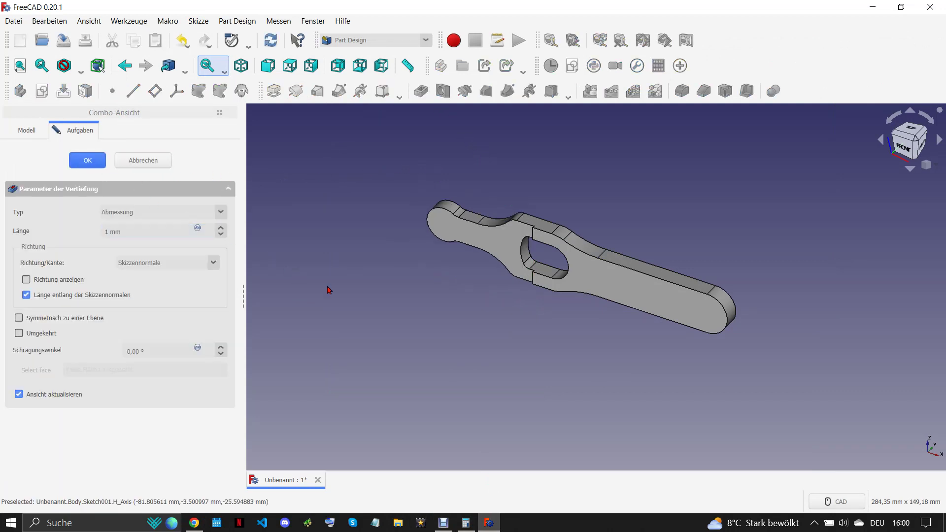
left_click(80, 232)
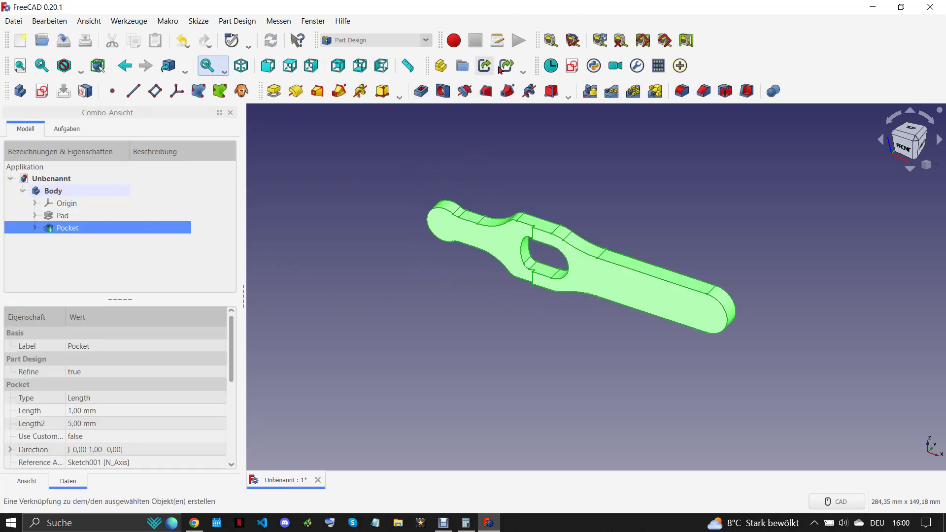
left_click(591, 92)
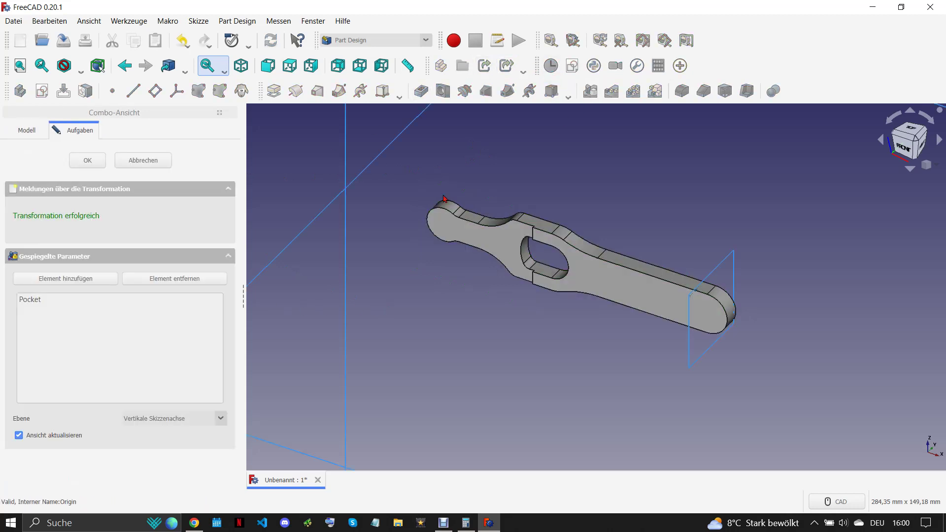
left_click(186, 420)
left_click(194, 471)
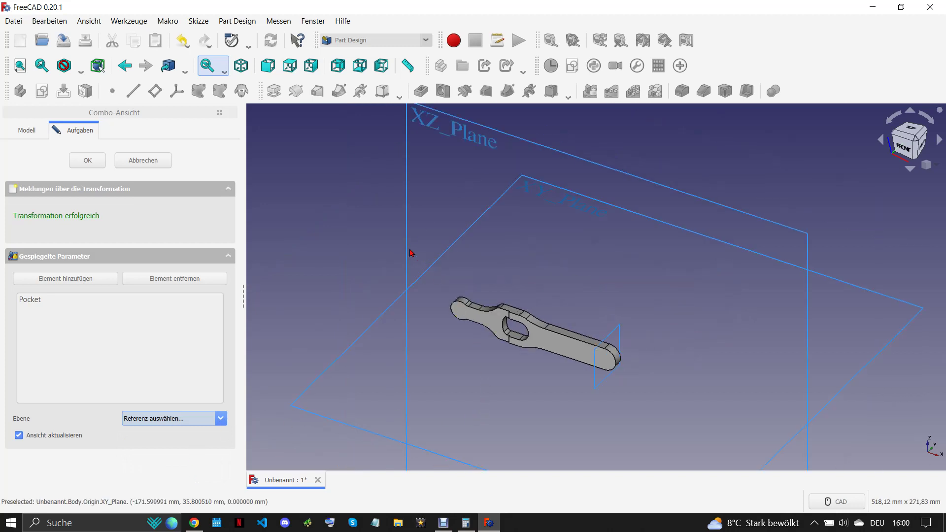
left_click(410, 260)
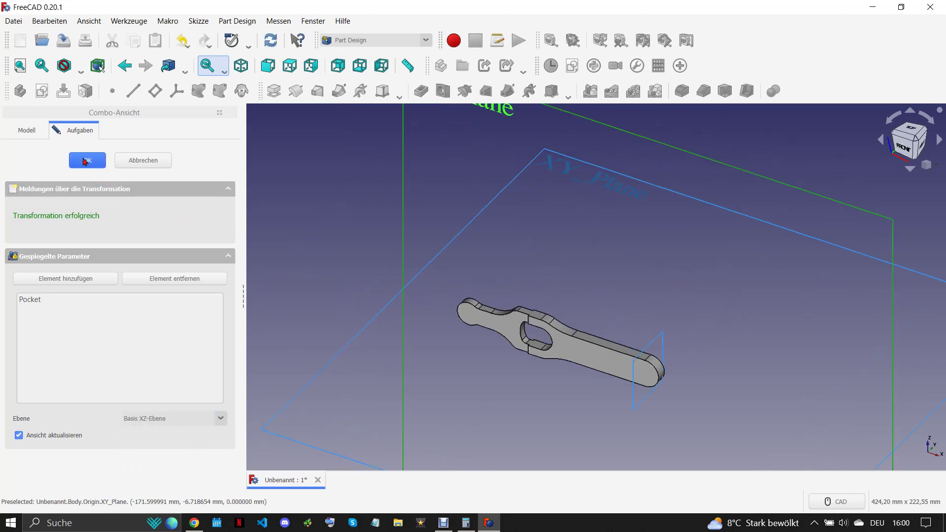
key("Return")
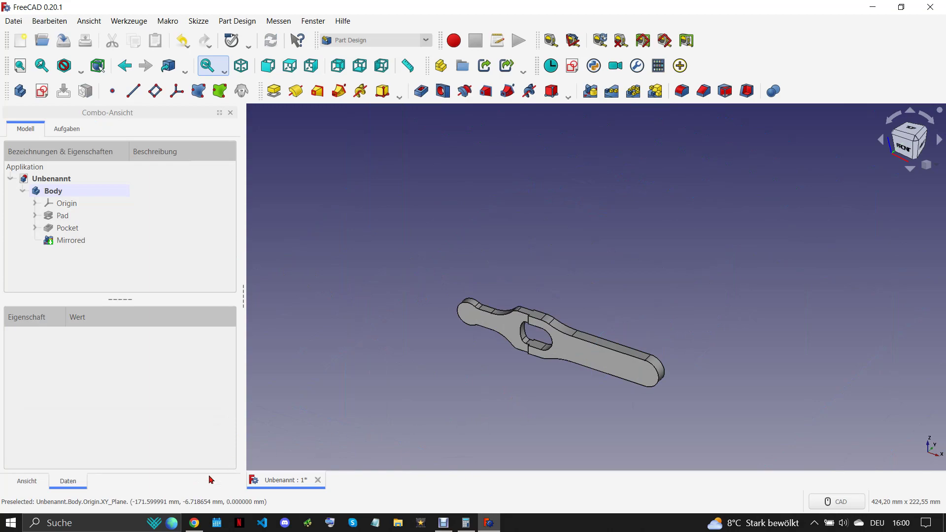
left_click(195, 522)
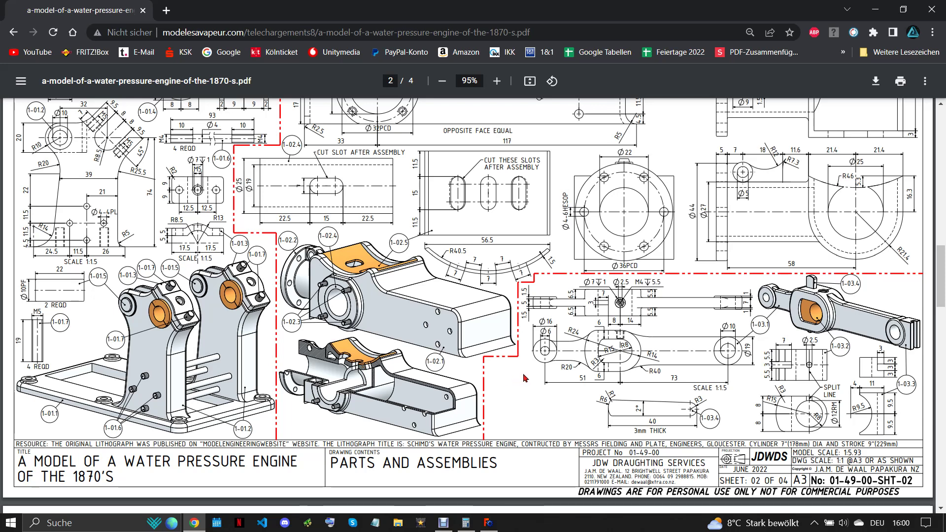
left_click(496, 523)
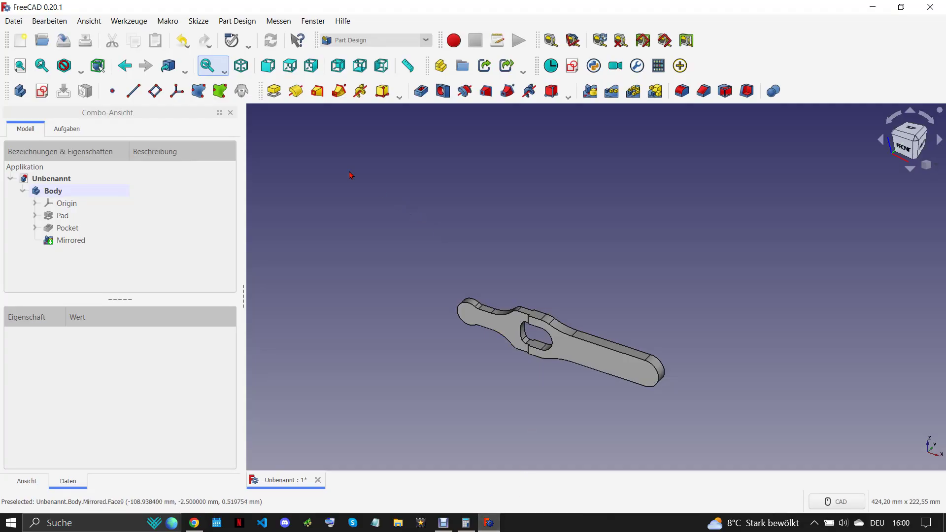
Start a new sketch, Sketch002, on the XZ base plane.
left_click(42, 91)
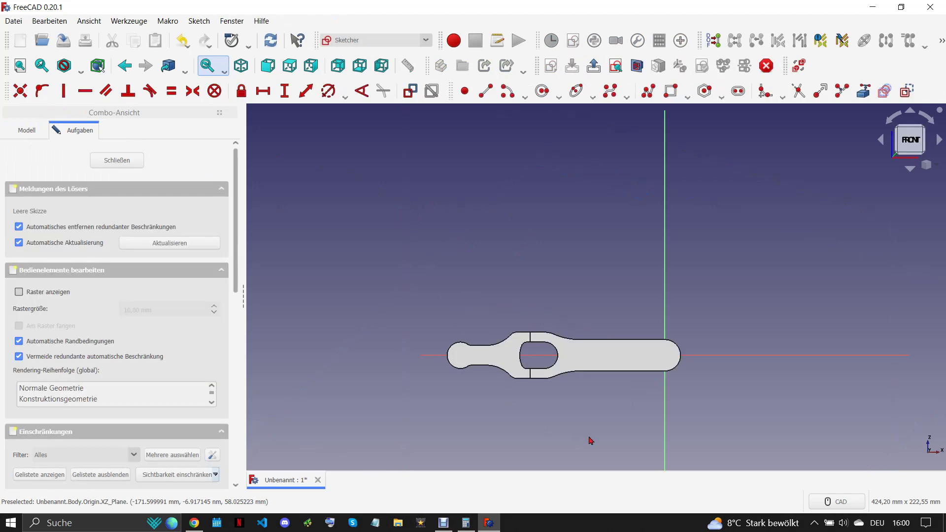
left_click(864, 91)
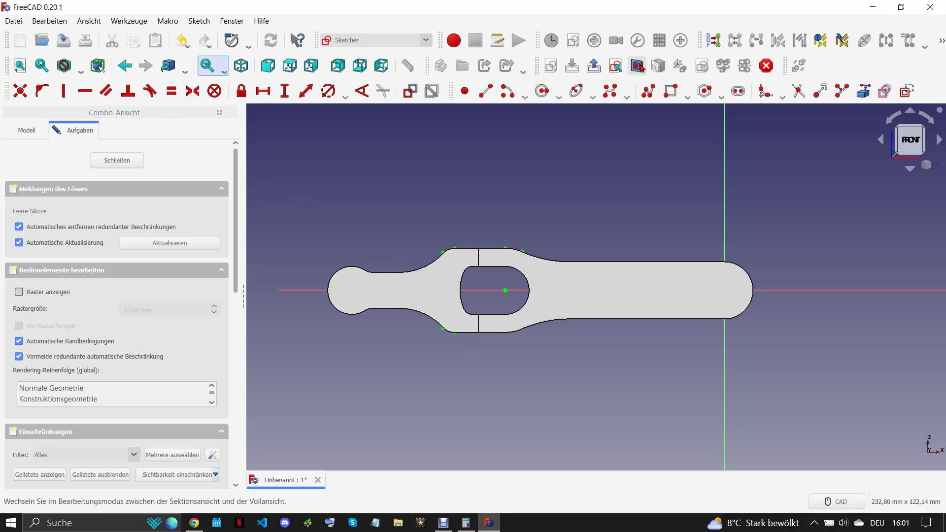
scroll(507, 298, "up", 4)
Draw a centre-point arc on the slot centre curving around its right end.
left_click(508, 95)
left_click(516, 273)
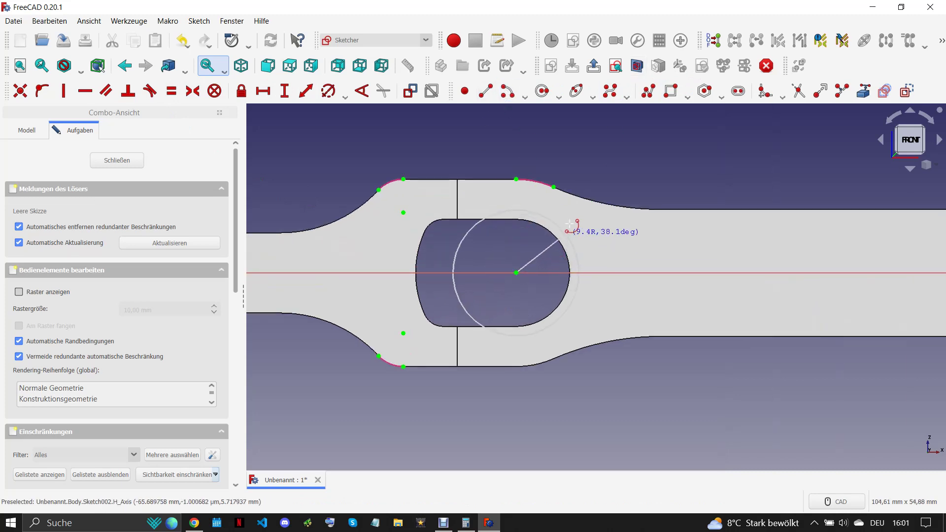
left_click(565, 198)
left_click(568, 345)
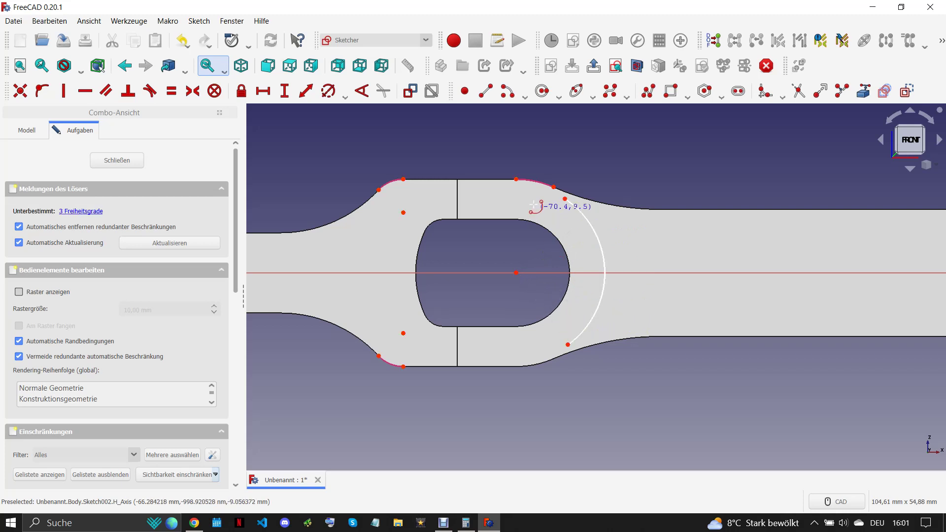
scroll(552, 200, "up", 1)
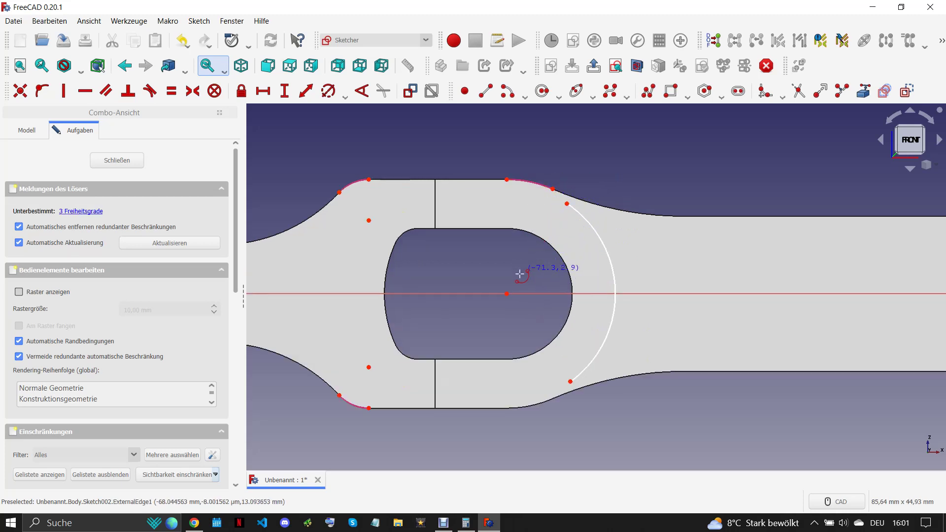
left_click(510, 291)
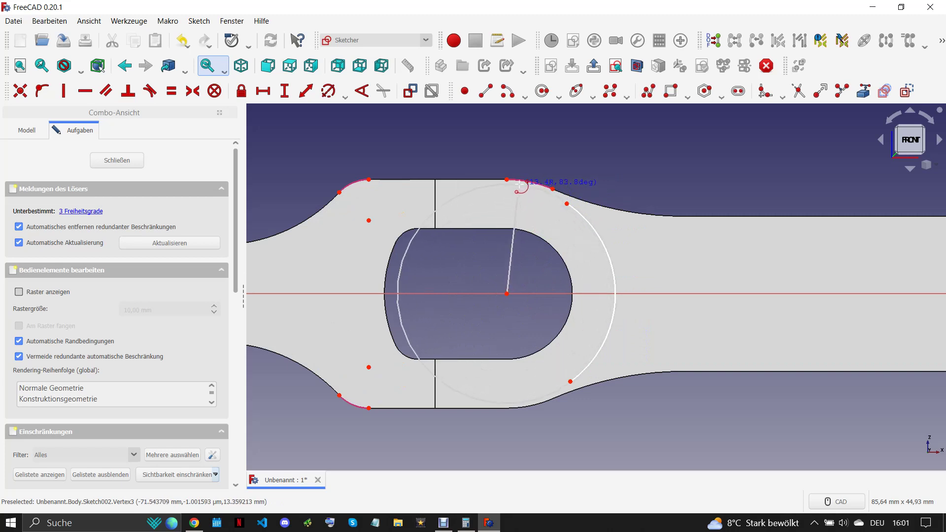
key("Escape")
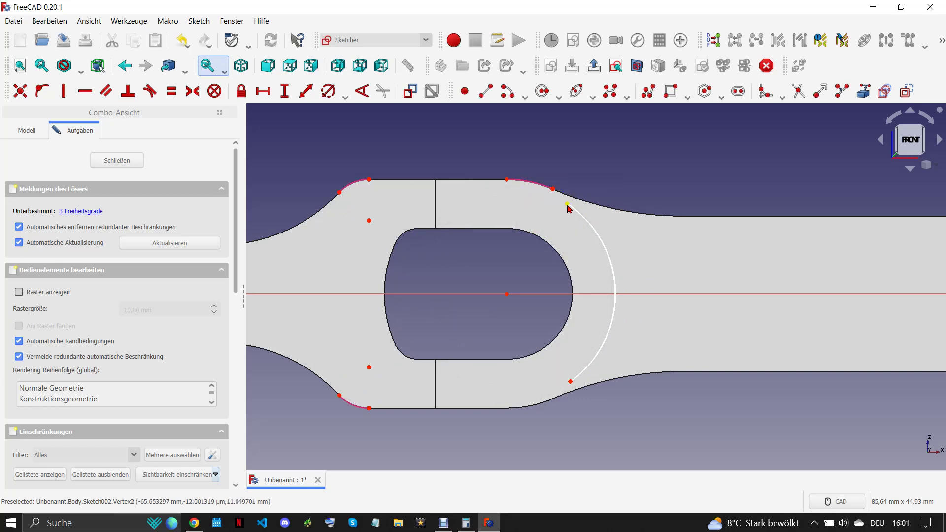
Give the slot arc a 14 mm radius and extend its upper end along the top edge.
left_click(572, 209)
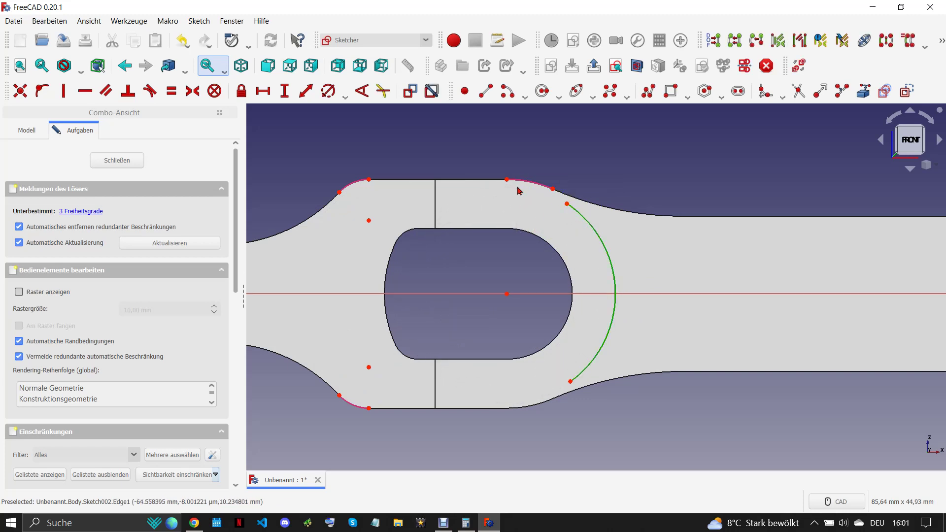
left_click(328, 91)
type("1")
left_click(389, 159)
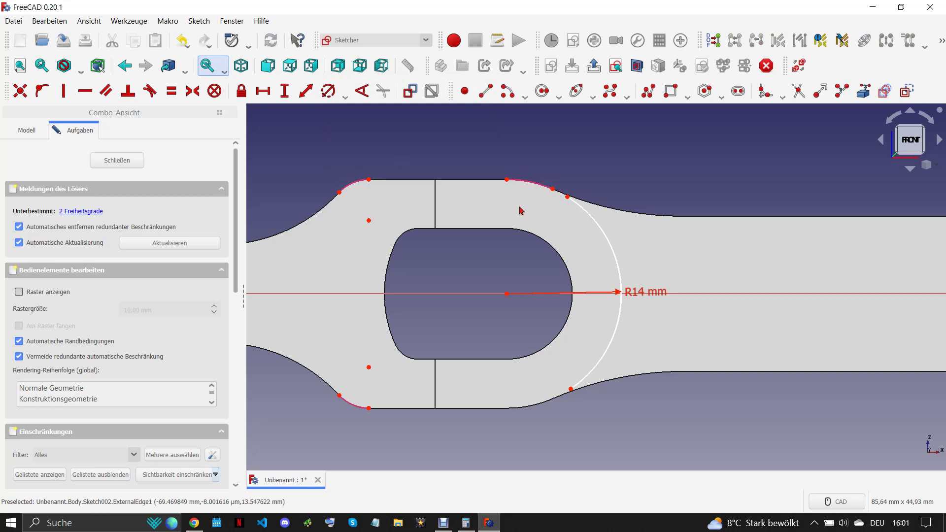
scroll(582, 194, "down", 2)
scroll(552, 217, "up", 1)
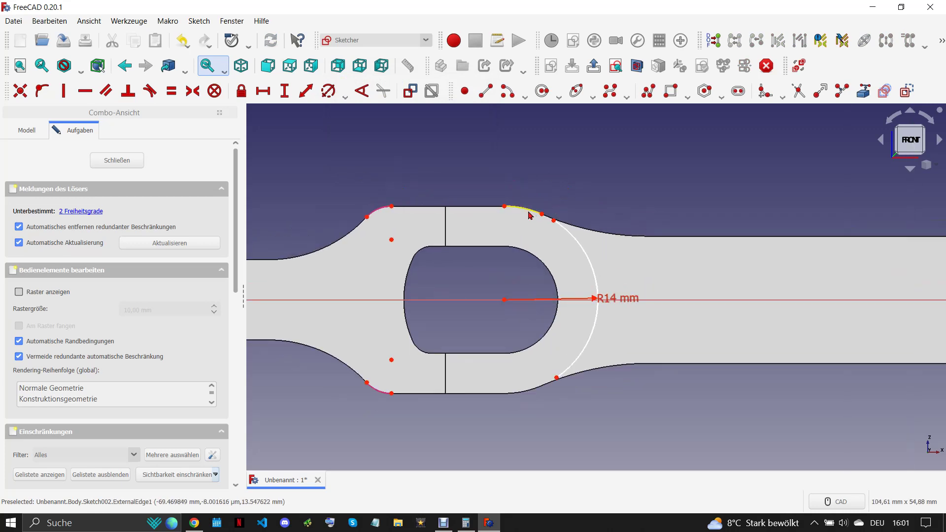
left_click_drag(554, 221, 483, 198)
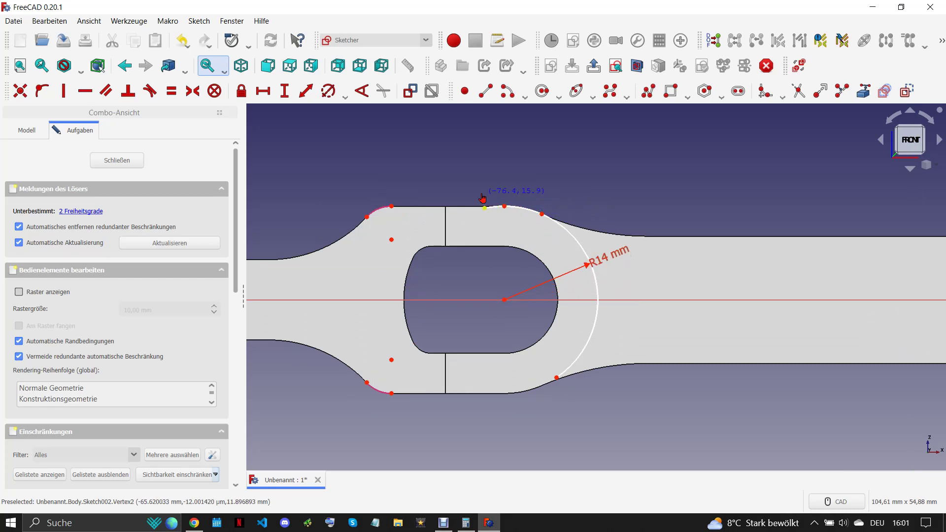
Draw a horizontal line along the lever's top edge.
left_click(486, 91)
left_click(401, 205)
left_click(480, 205)
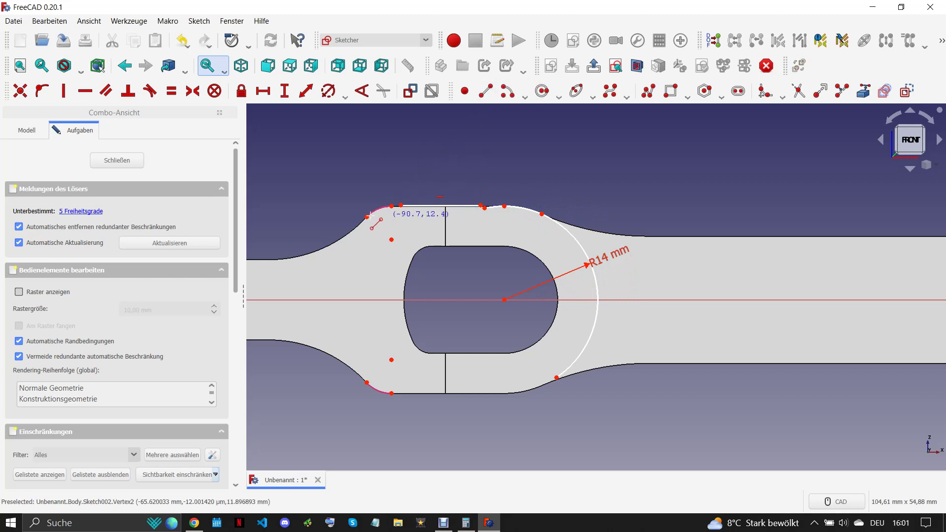
scroll(365, 215, "up", 2)
scroll(605, 236, "down", 4)
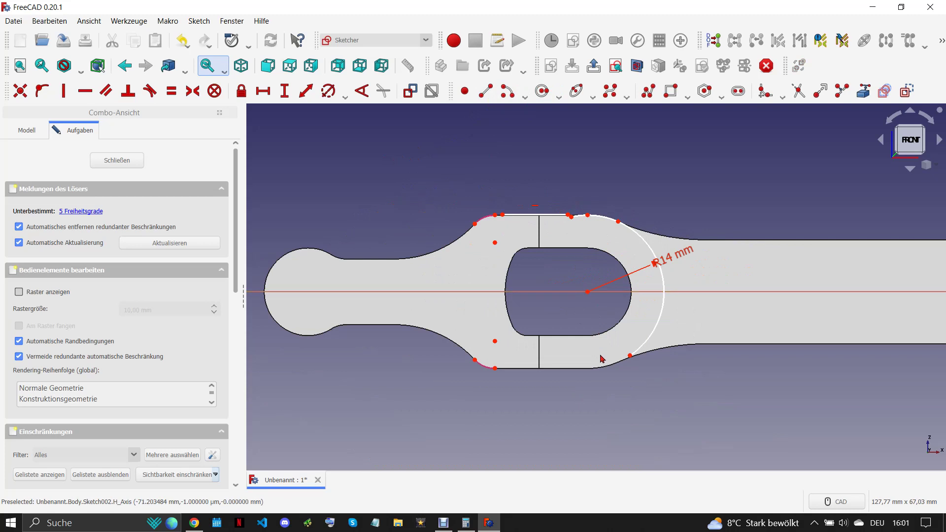
scroll(604, 341, "up", 2)
Draw a small arc at the lower neck, then delete it as unwanted.
left_click(508, 91)
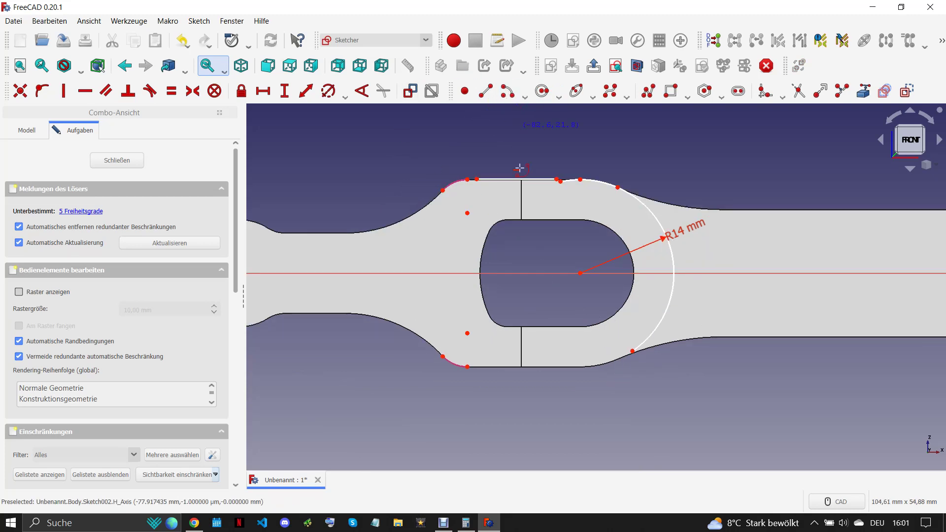
scroll(612, 379, "up", 1)
scroll(577, 341, "up", 2)
left_click(561, 286)
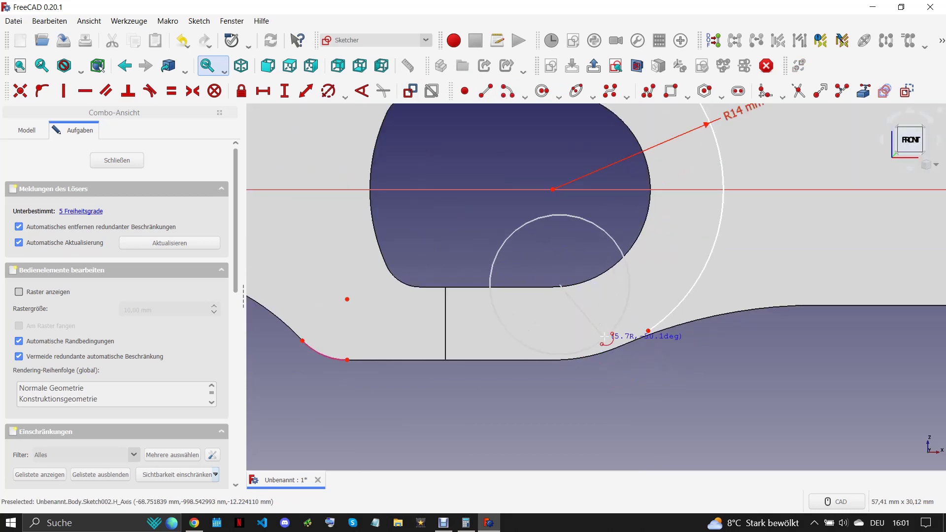
left_click(624, 360)
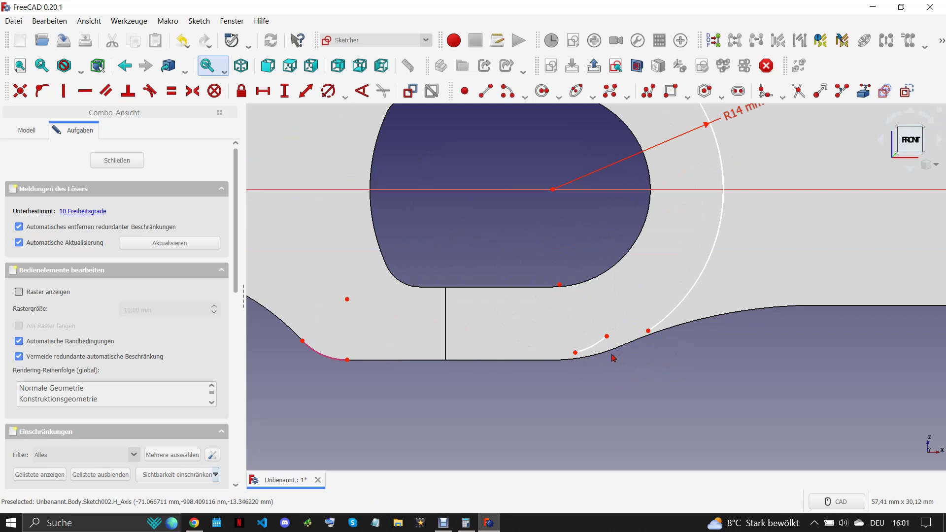
scroll(613, 358, "down", 1)
scroll(611, 348, "down", 1)
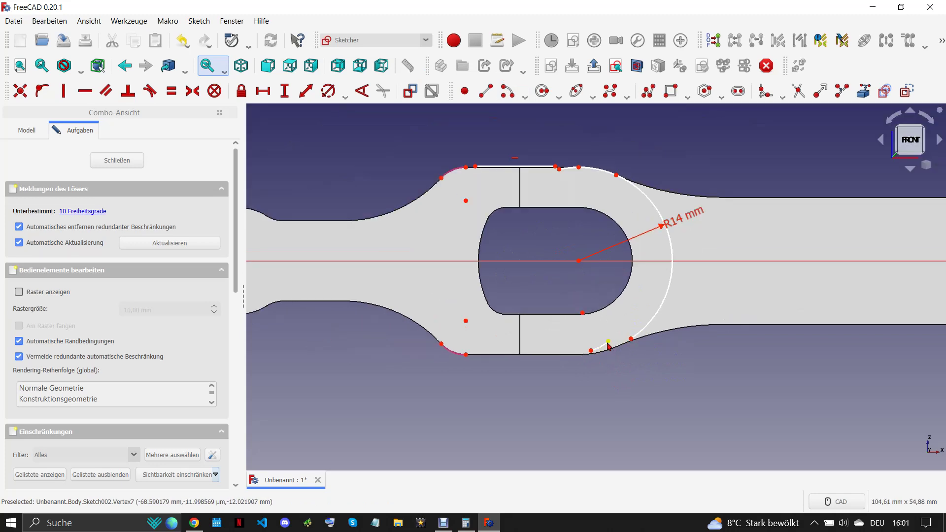
left_click(605, 348)
key("Delete")
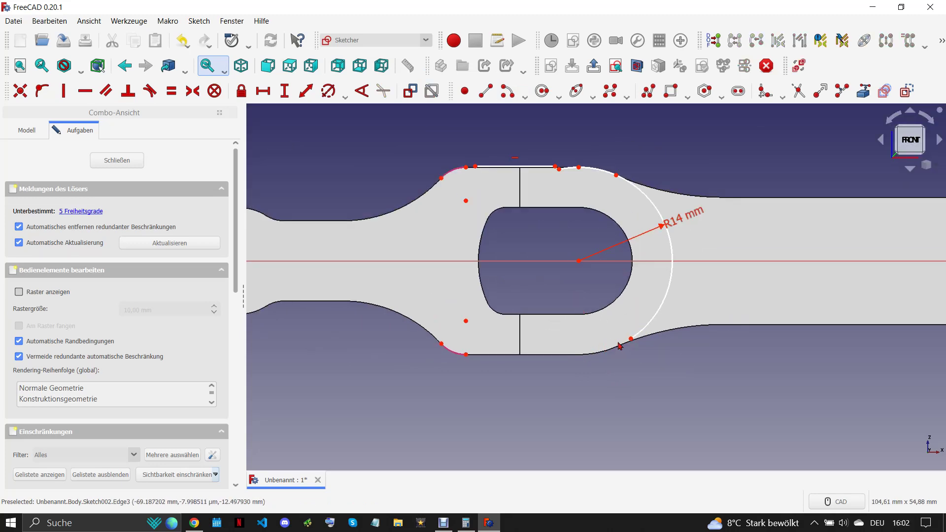
Extend the R14 arc downward and add a bottom edge line coincident with its end.
left_click_drag(631, 340, 585, 352)
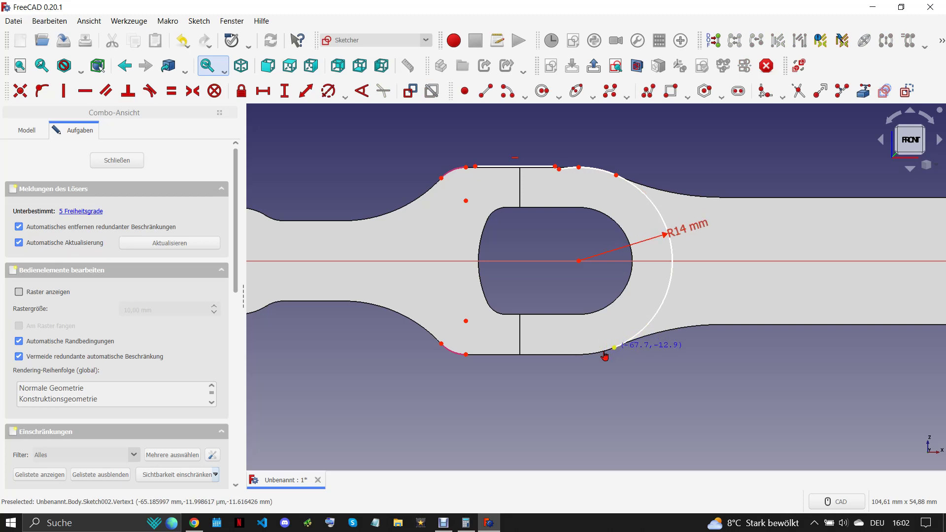
left_click(485, 90)
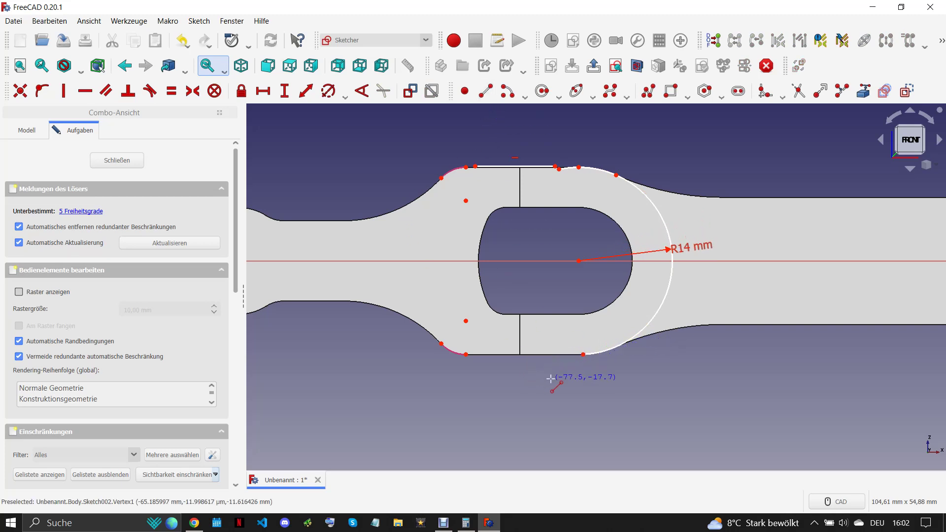
left_click(572, 361)
left_click(479, 361)
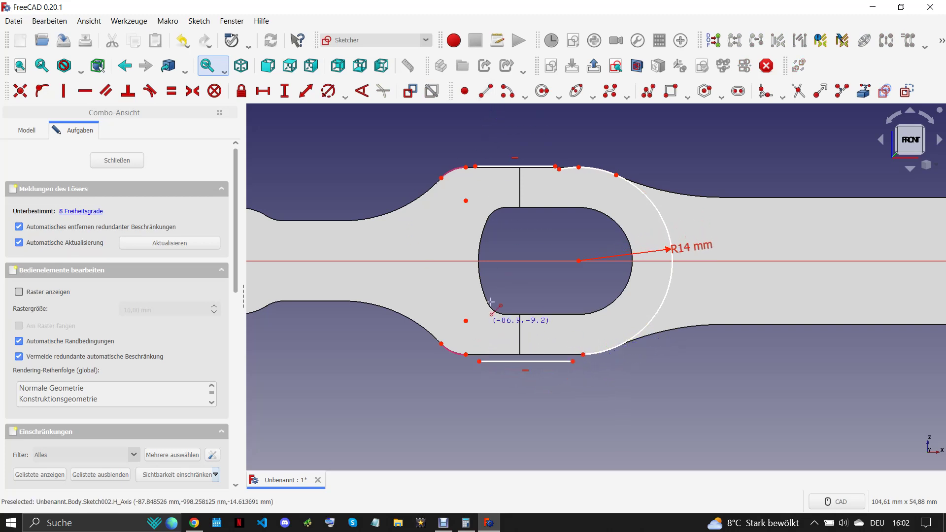
key("Escape")
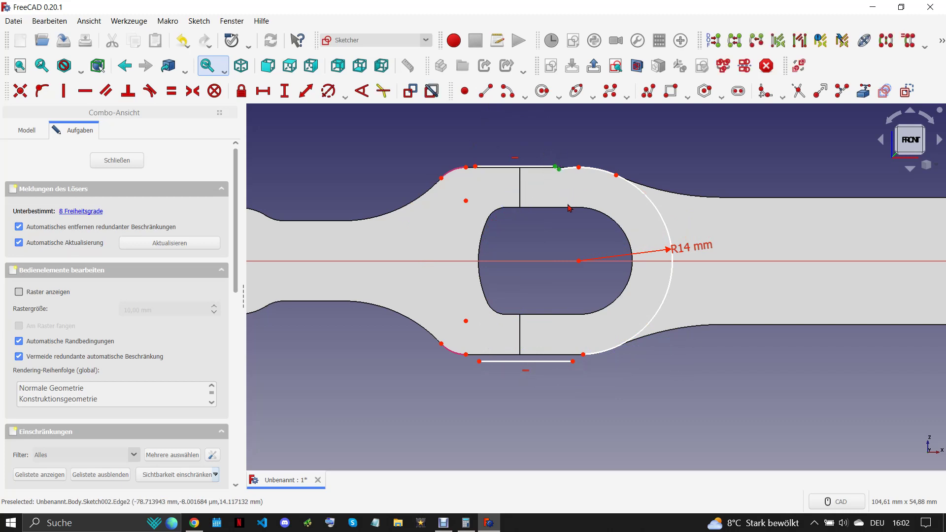
left_click_drag(570, 341, 597, 386)
key("c")
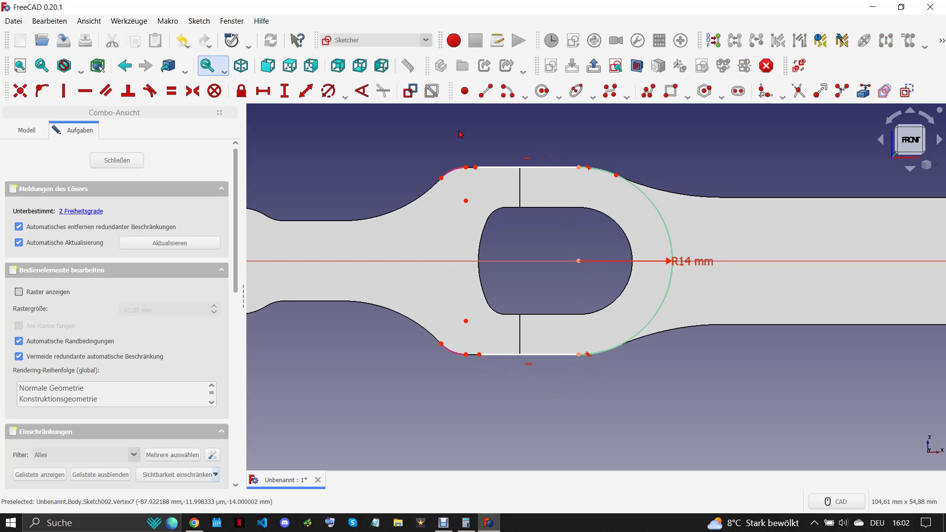
Add an upper-left fillet arc tangent to the top line.
left_click(508, 91)
scroll(472, 158, "up", 2)
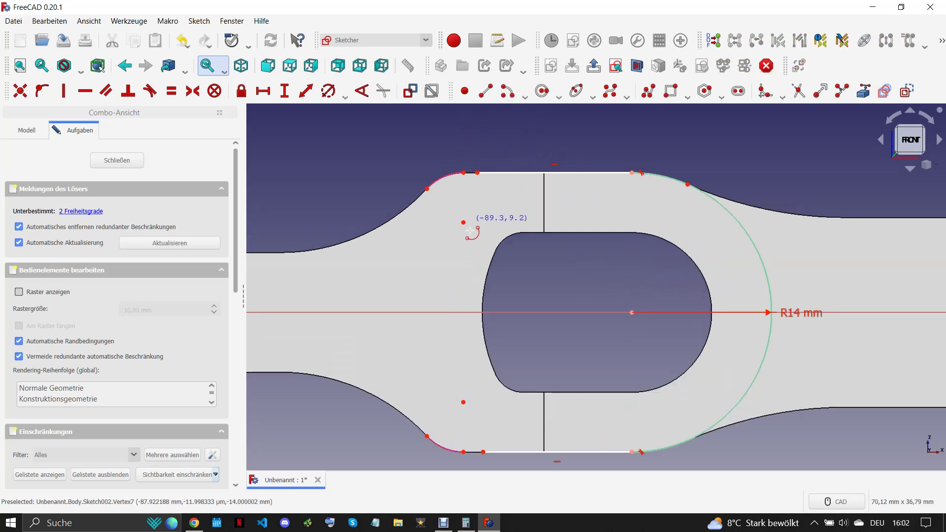
left_click(464, 223)
left_click(465, 184)
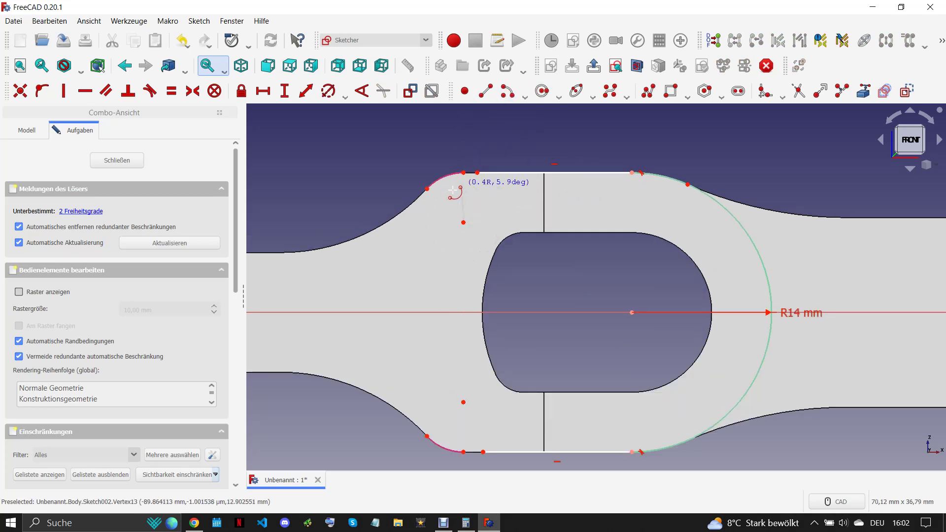
left_click(435, 196)
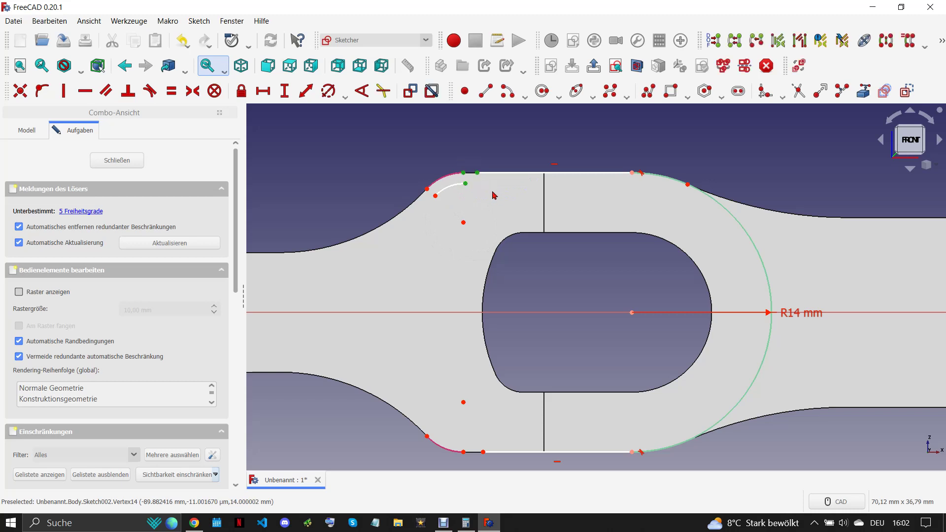
key("t")
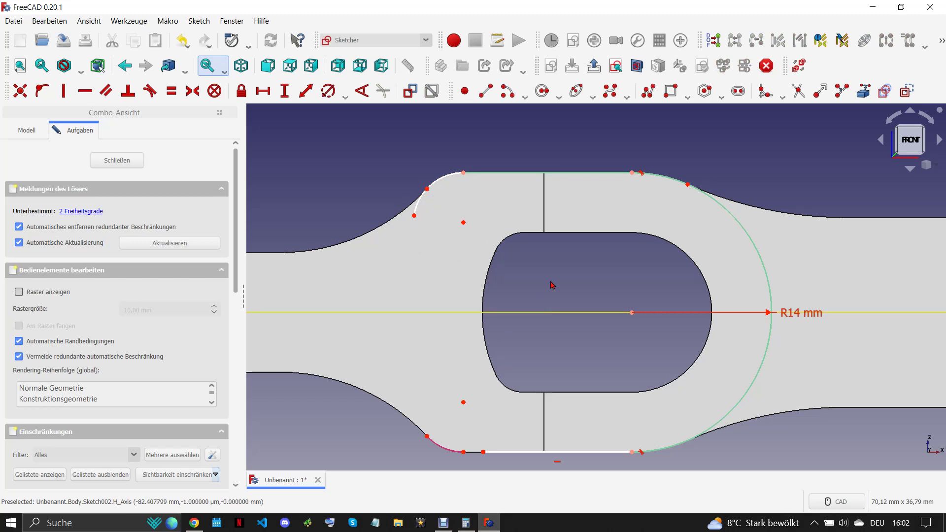
Draw the large left arc and join its upper end to the fillet end.
left_click(513, 92)
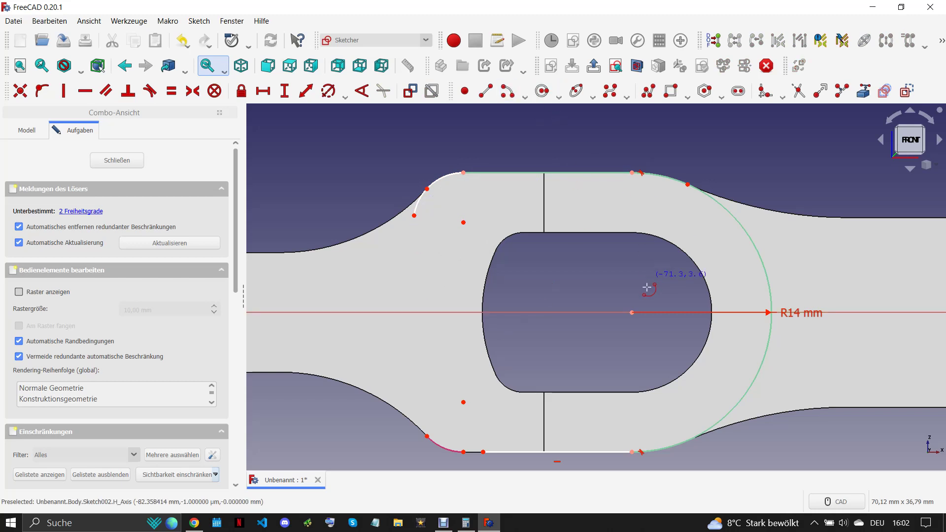
left_click(632, 313)
left_click(422, 227)
left_click(421, 393)
left_click_drag(408, 207, 441, 253)
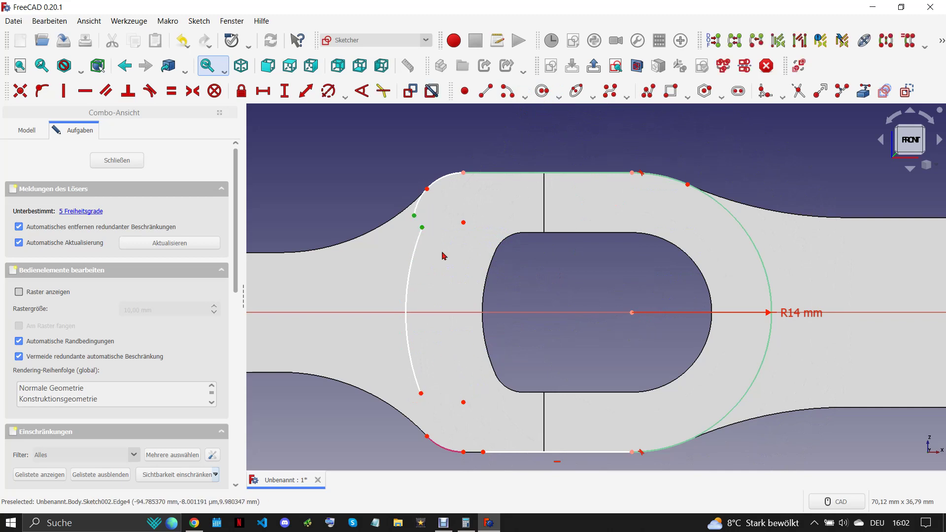
key("c")
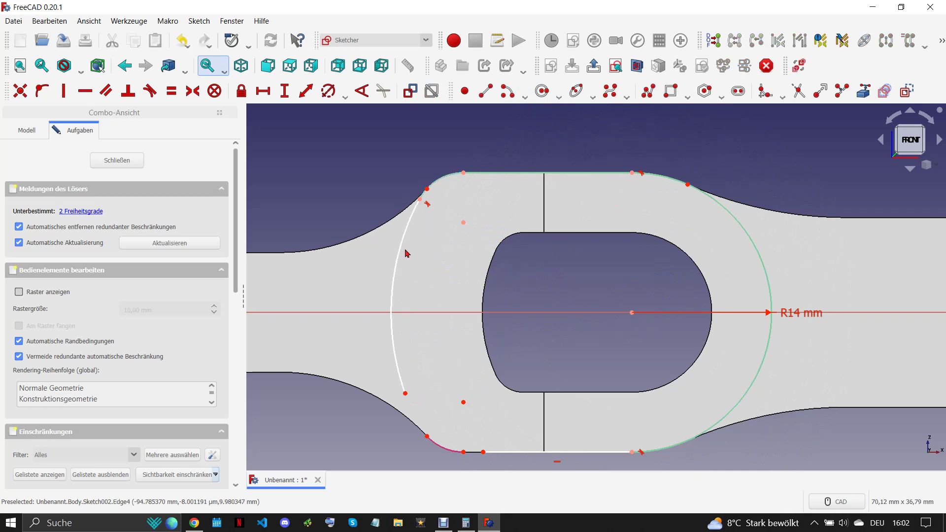
Try a radius dimension on the large left arc, then cancel it.
left_click(401, 250)
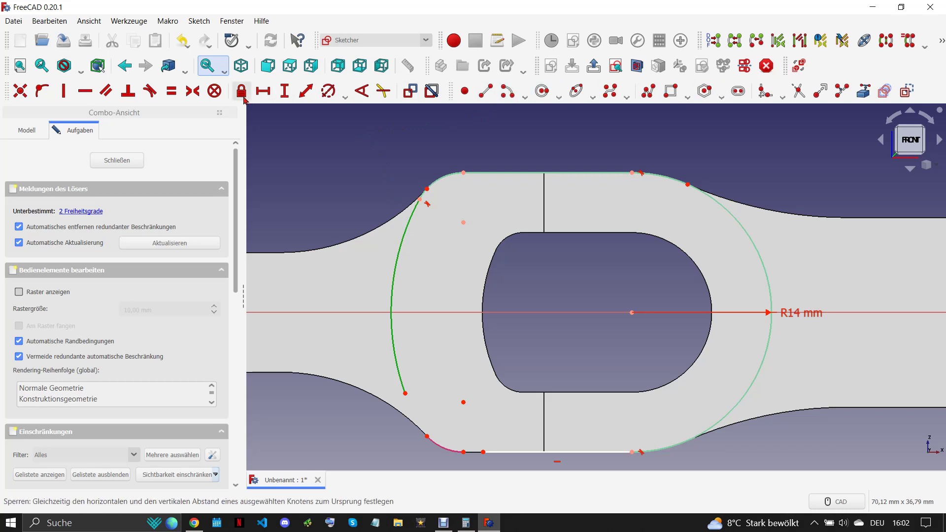
left_click(329, 92)
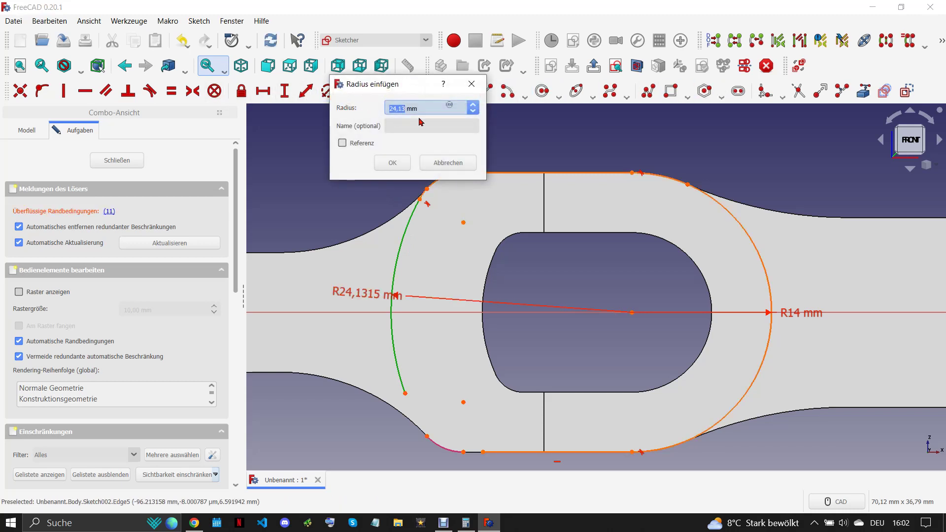
left_click(471, 84)
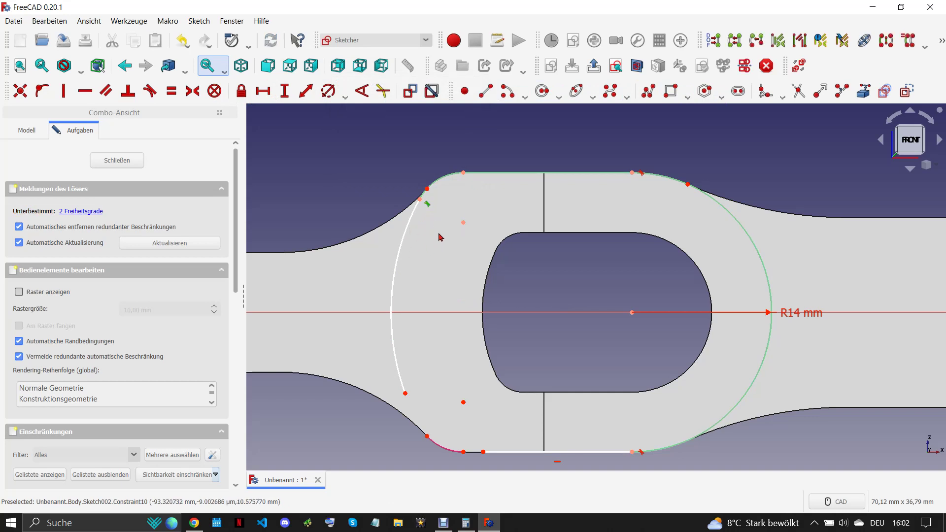
left_click(443, 523)
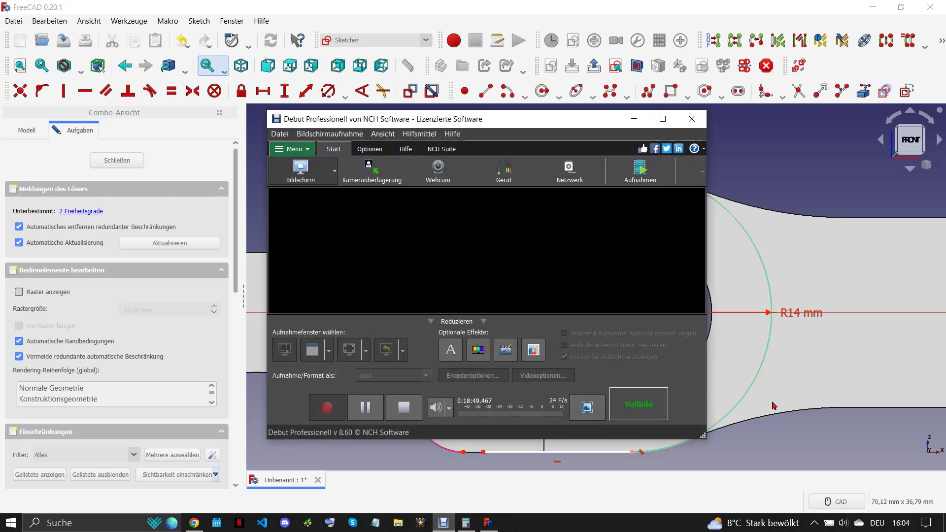
Replace the arc junction constraint by joining the arc endpoint to the fillet end.
left_click(365, 407)
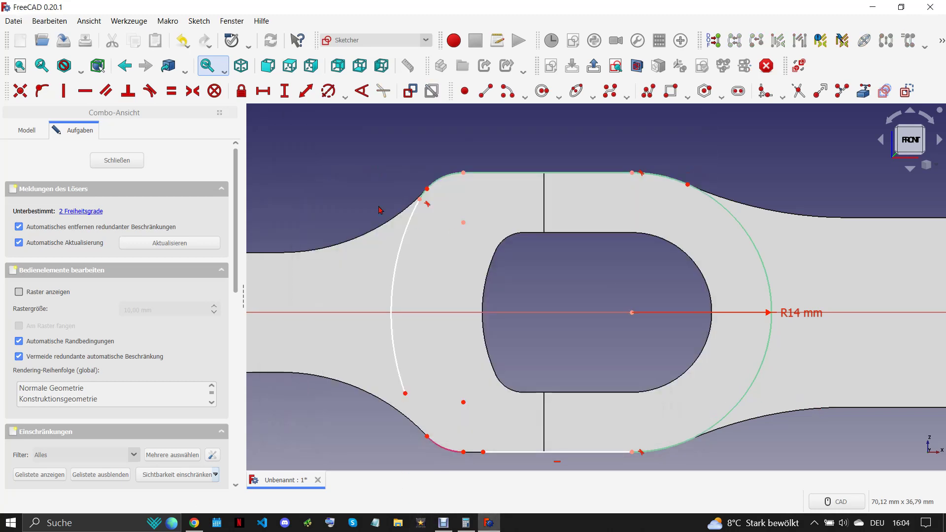
scroll(425, 200, "up", 3)
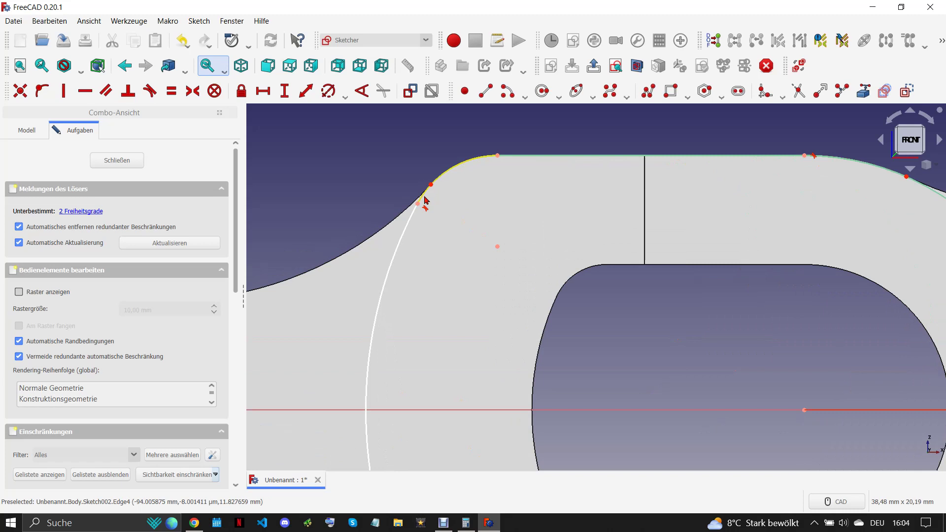
left_click(426, 211)
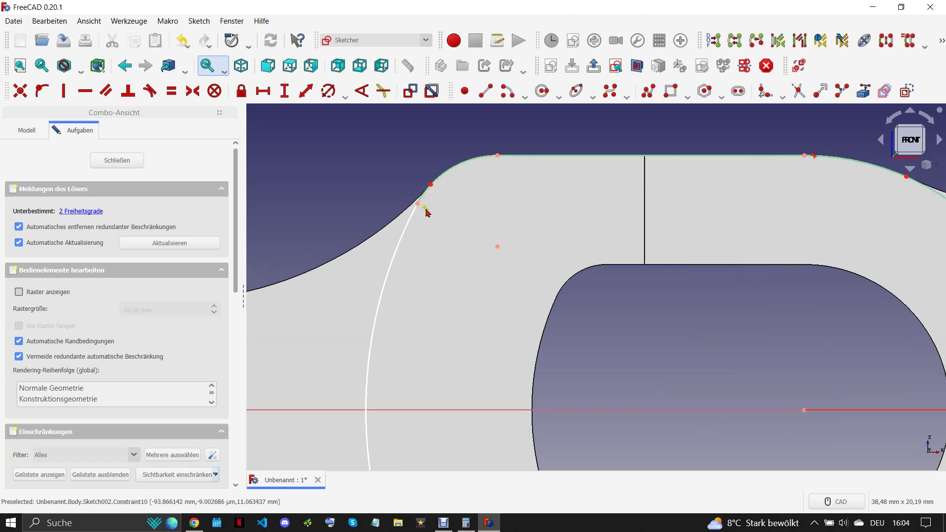
key("Delete")
left_click_drag(420, 203, 453, 220)
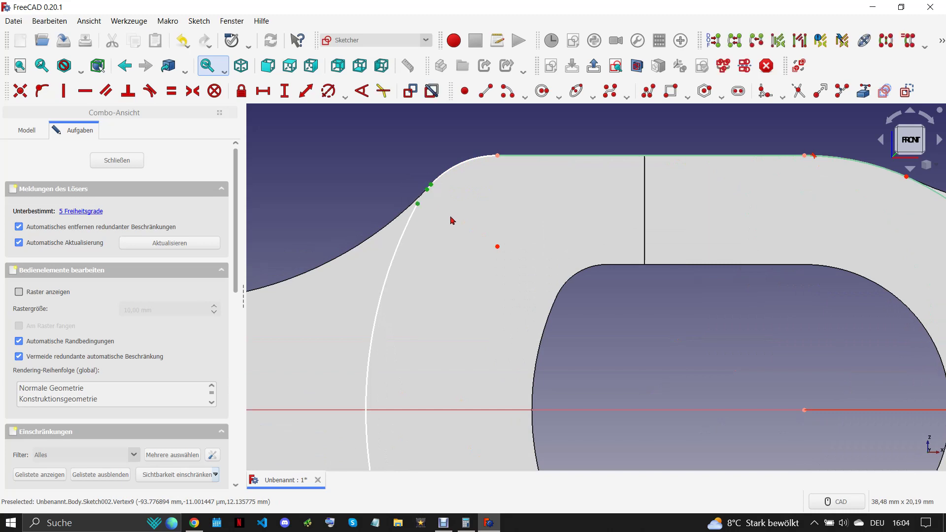
key("c")
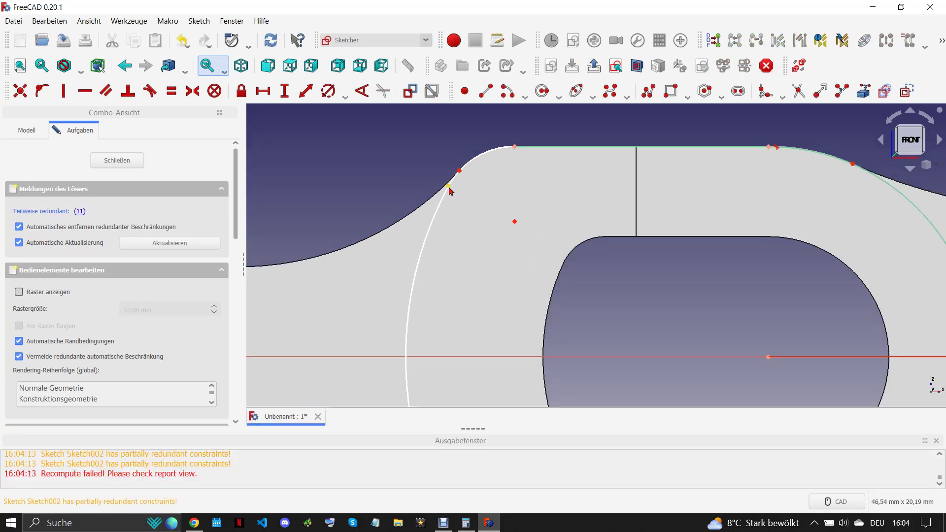
Hide the error log and delete the redundant constraint.
mouse_move(453, 184)
left_mouse_down()
mouse_move(460, 178)
mouse_move(464, 188)
left_mouse_up()
scroll(472, 187, "down", 5)
scroll(488, 195, "up", 4)
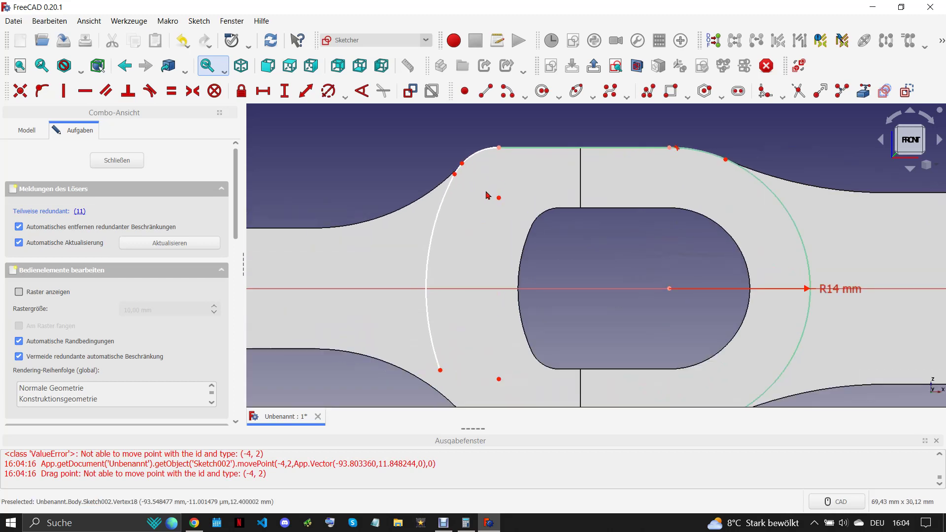
left_click(936, 442)
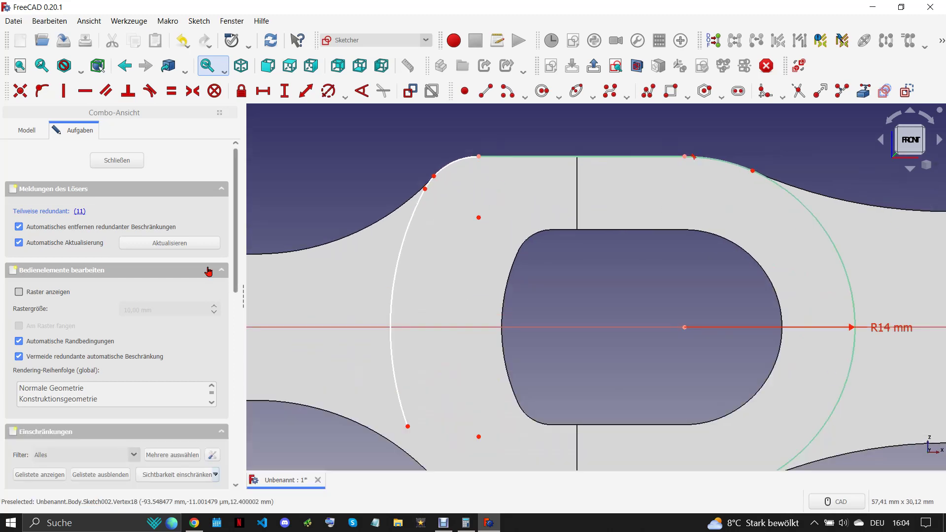
left_click(74, 212)
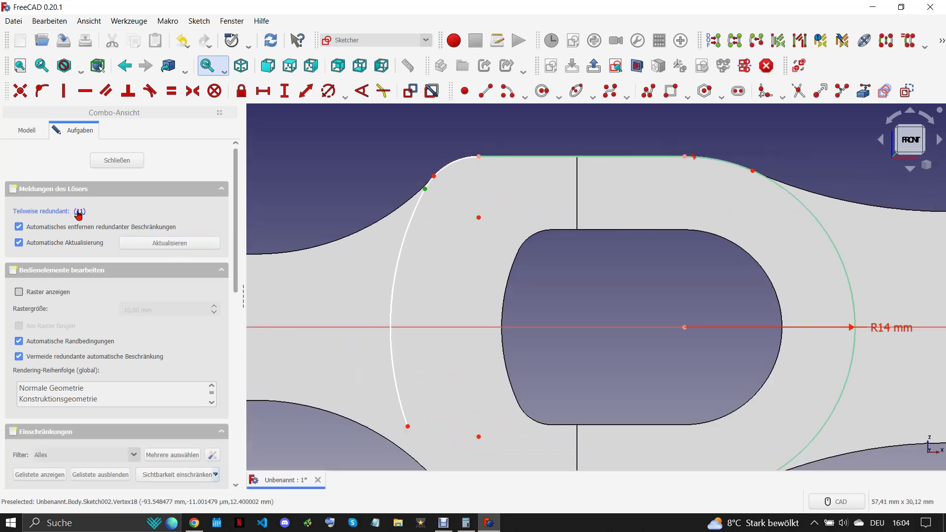
key("Delete")
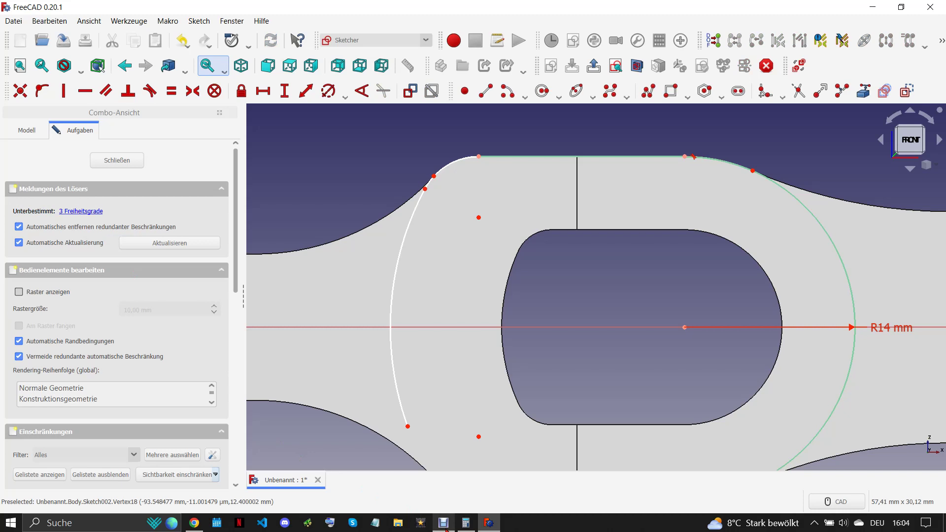
Draw a small corner arc at the lower-left of the boss outline.
left_click(444, 523)
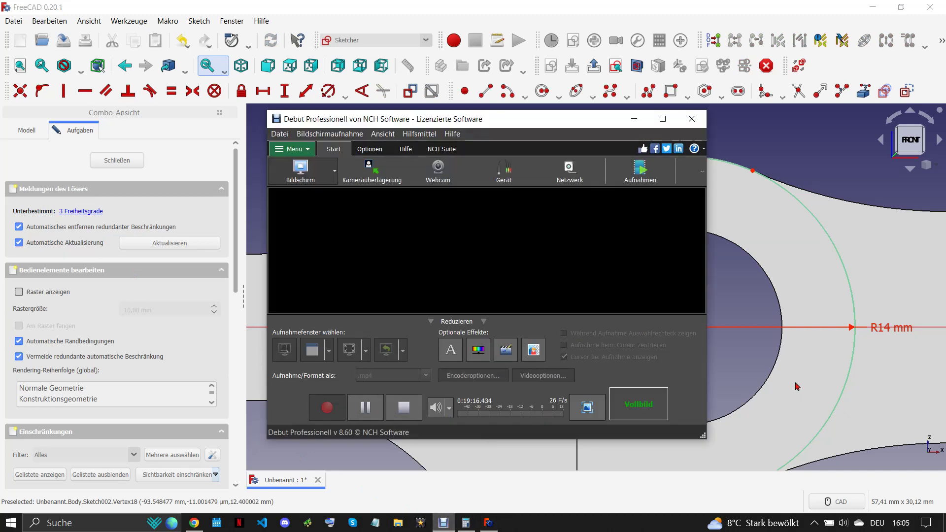
left_click(751, 360)
scroll(466, 260, "down", 1)
scroll(455, 200, "up", 2)
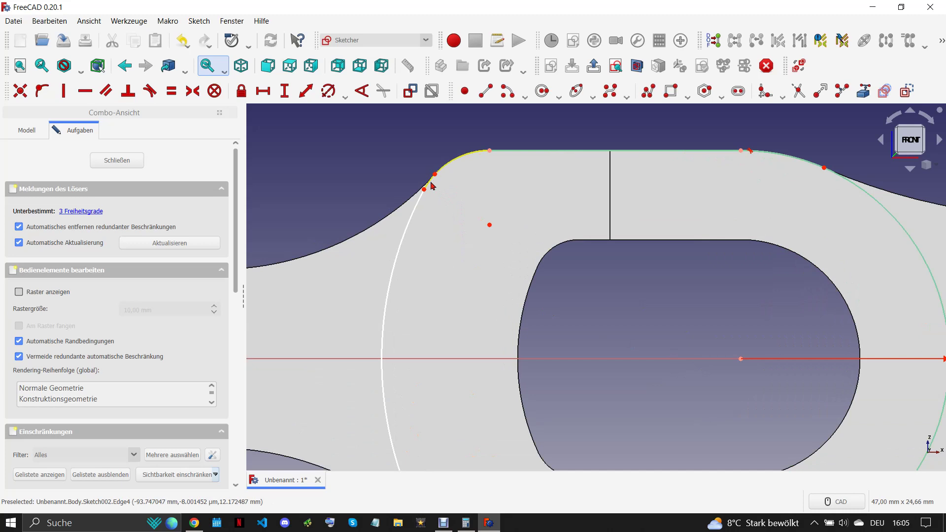
scroll(455, 204, "down", 2)
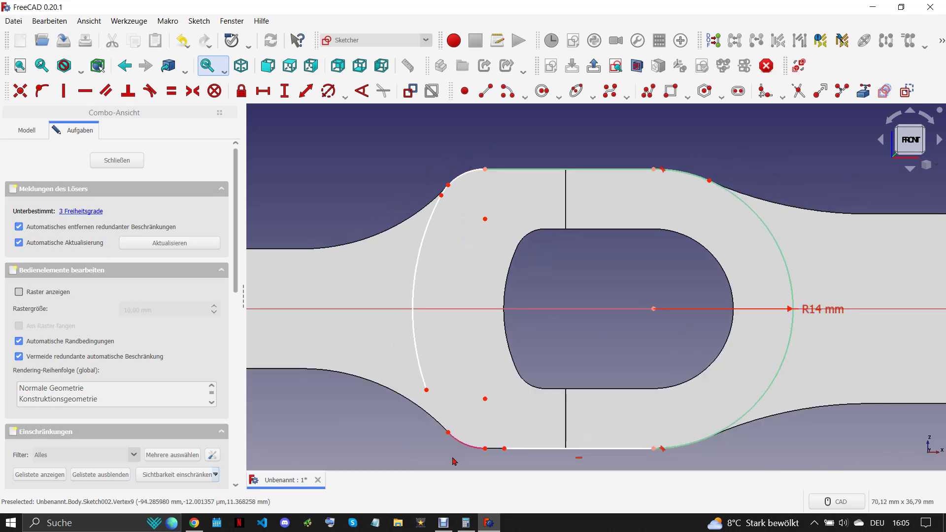
scroll(453, 461, "up", 1)
left_click(506, 93)
left_click(492, 386)
left_click(452, 418)
left_click(501, 436)
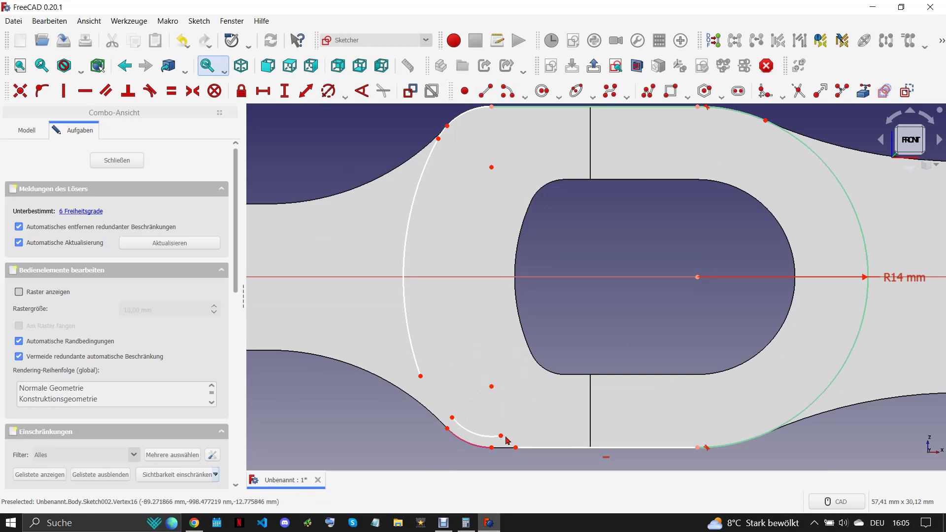
right_click(515, 444)
Make the corner arc tangent to the bottom line and the left arc, fully constraining Sketch002.
left_click_drag(493, 424, 537, 454)
key("t")
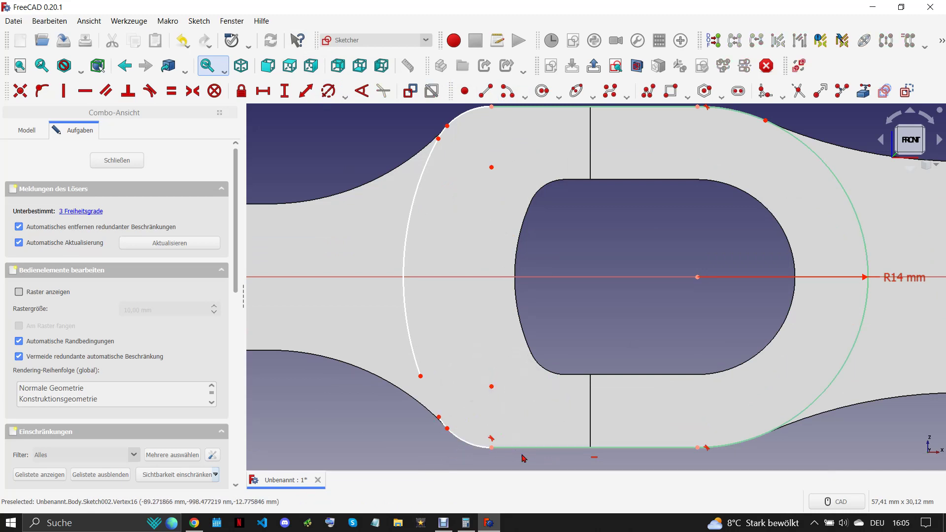
left_click_drag(409, 368, 456, 432)
key("t")
scroll(459, 394, "down", 2)
scroll(444, 374, "down", 2)
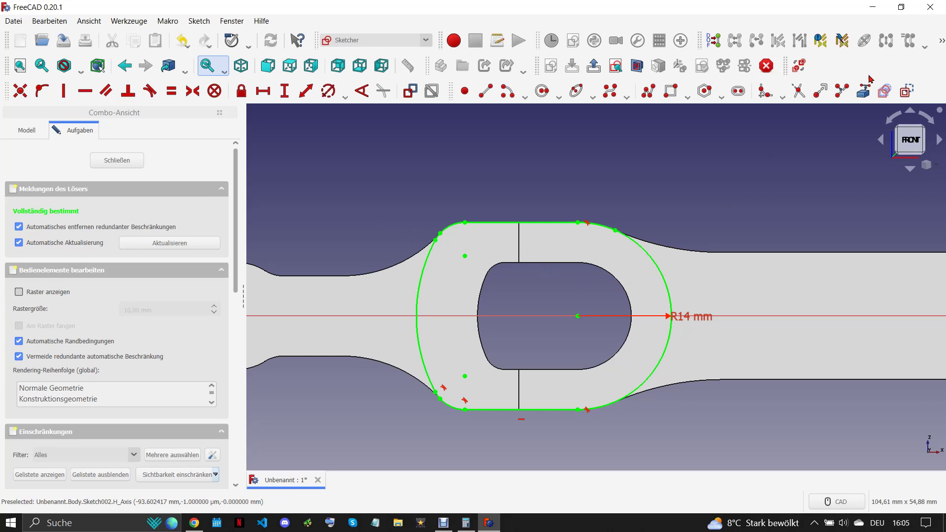
Reference the slot's end arcs, top and bottom edges and lower-left corner as external geometry.
left_click(628, 296)
left_click(552, 263)
left_click(552, 362)
left_click(493, 363)
left_click(479, 311)
scroll(552, 306, "up", 1)
scroll(552, 306, "up", 1)
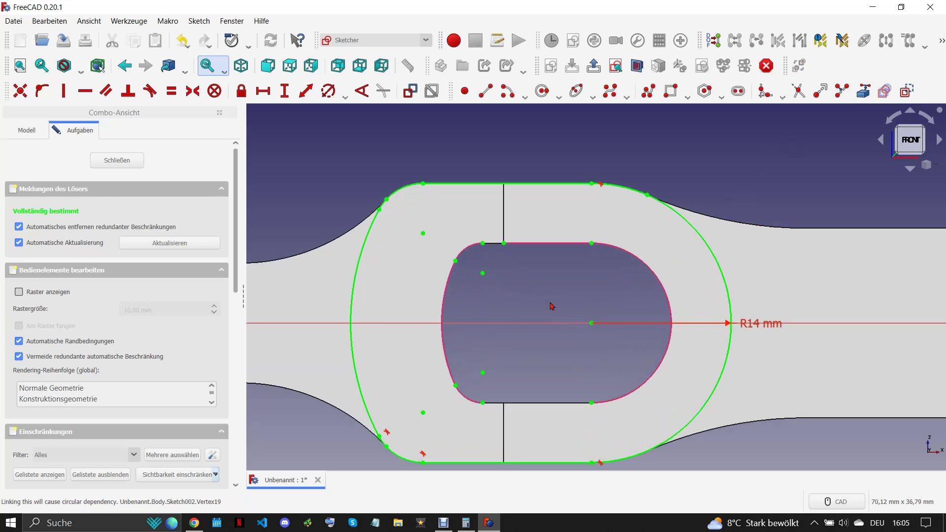
Draw an inner arc centred on the slot's right-end centre.
left_click(508, 91)
left_click(592, 323)
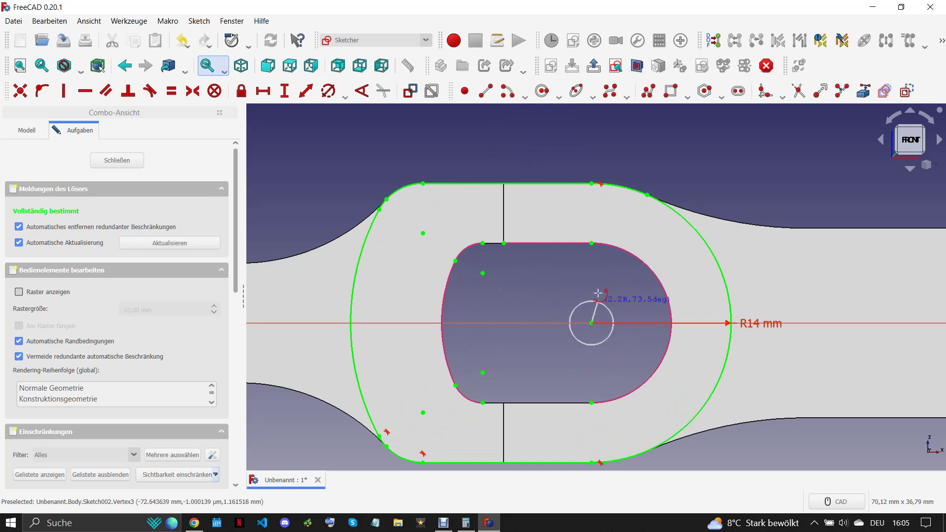
left_click(590, 253)
left_click(602, 391)
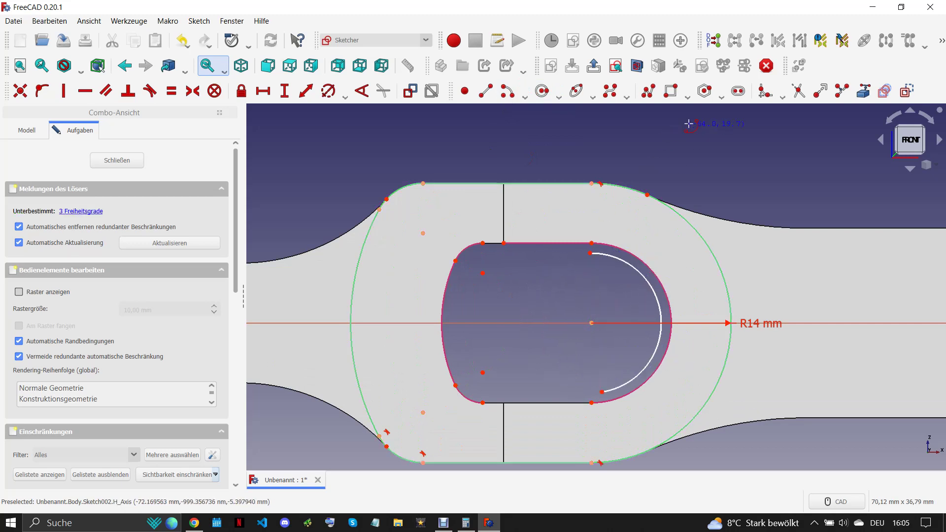
Draw a rectangle inside the slot and delete its two vertical edges.
left_click(671, 90)
left_click(491, 256)
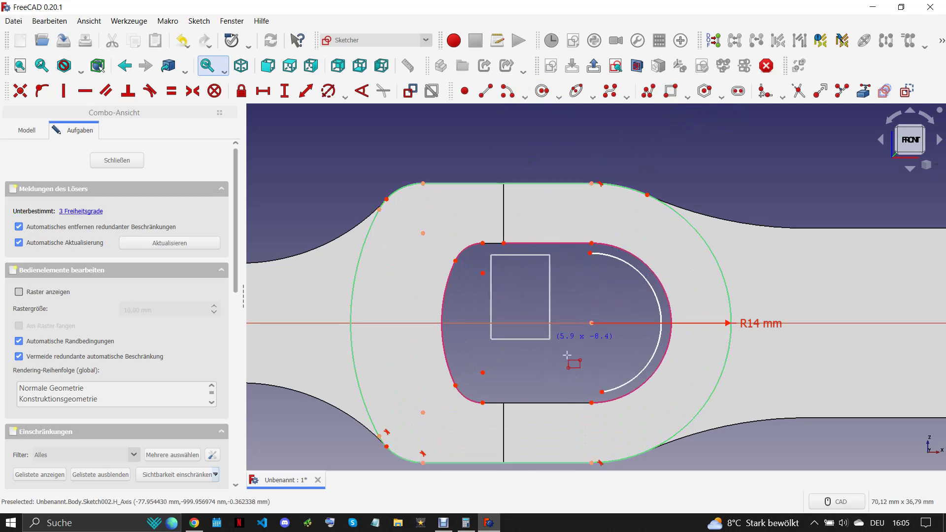
left_click(585, 388)
left_click(586, 308)
left_click(492, 292)
key("Delete")
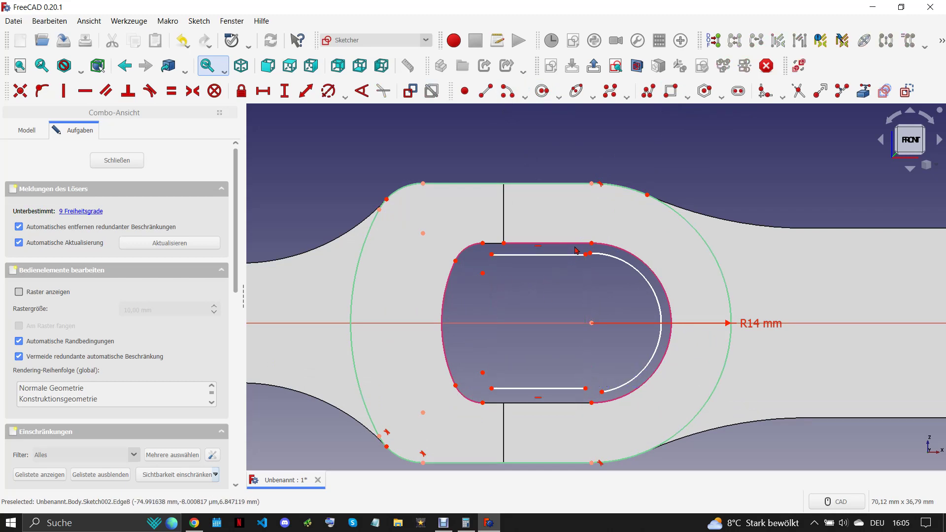
Make the top line tangent to the inner right arc and join the bottom line to it.
scroll(584, 267, "up", 3)
left_click(588, 254)
left_click(596, 252)
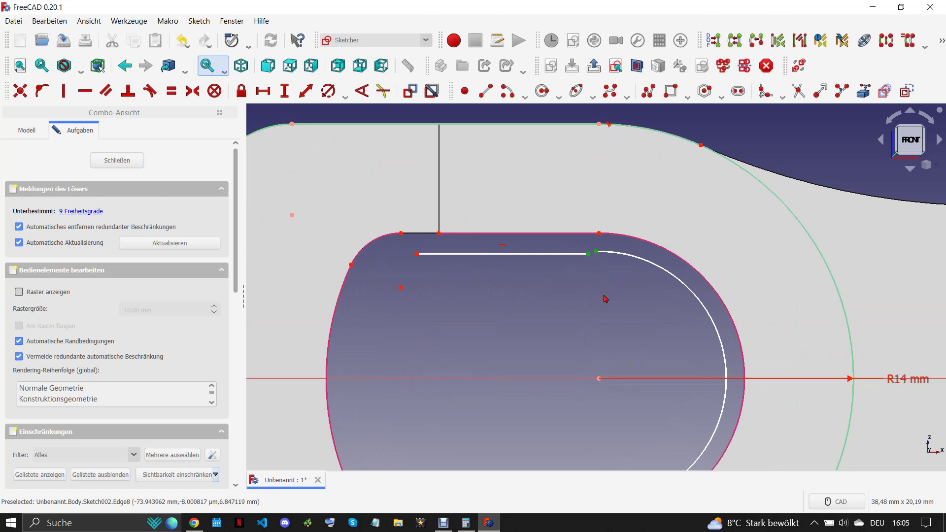
key("t")
scroll(600, 269, "down", 1)
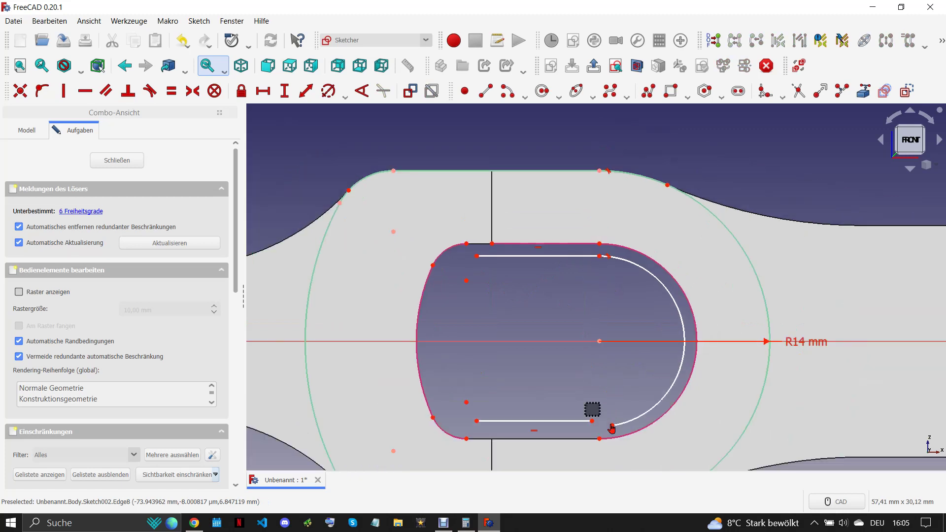
left_click(607, 425)
key("c")
Draw the inner left arc plus upper-left and lower-left corner arcs.
left_click(508, 90)
left_click(599, 341)
left_click(436, 288)
left_click(436, 401)
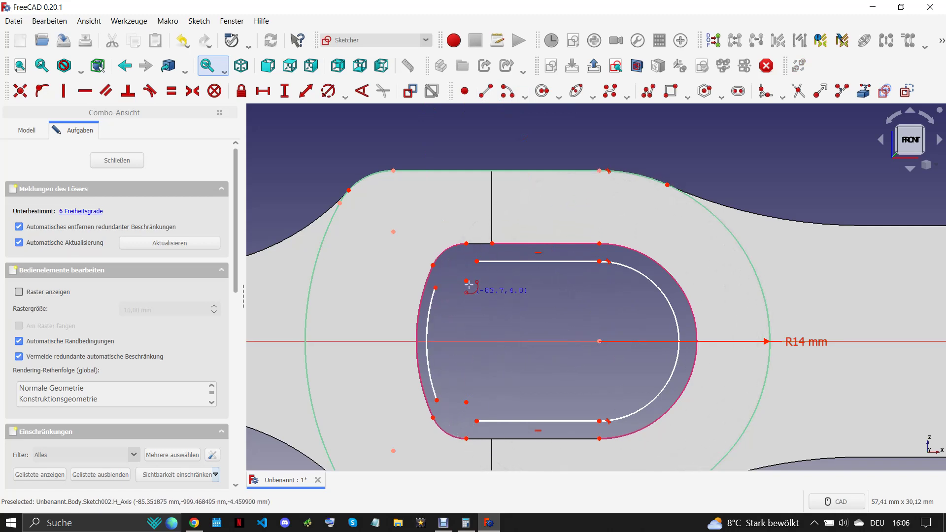
left_click(466, 281)
left_click(447, 274)
left_click(466, 403)
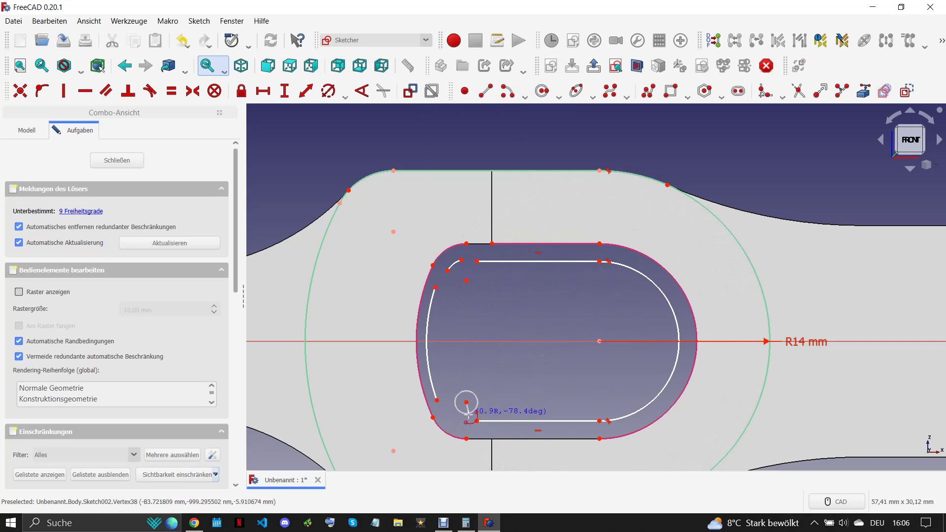
left_click(453, 408)
left_click(476, 422)
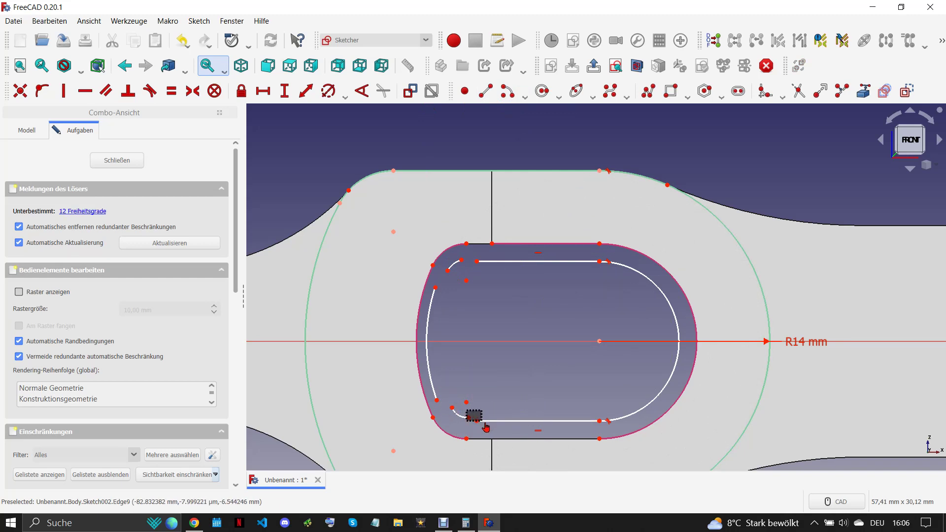
right_click(483, 426)
Make the joints at both left corner arcs tangent.
key("t")
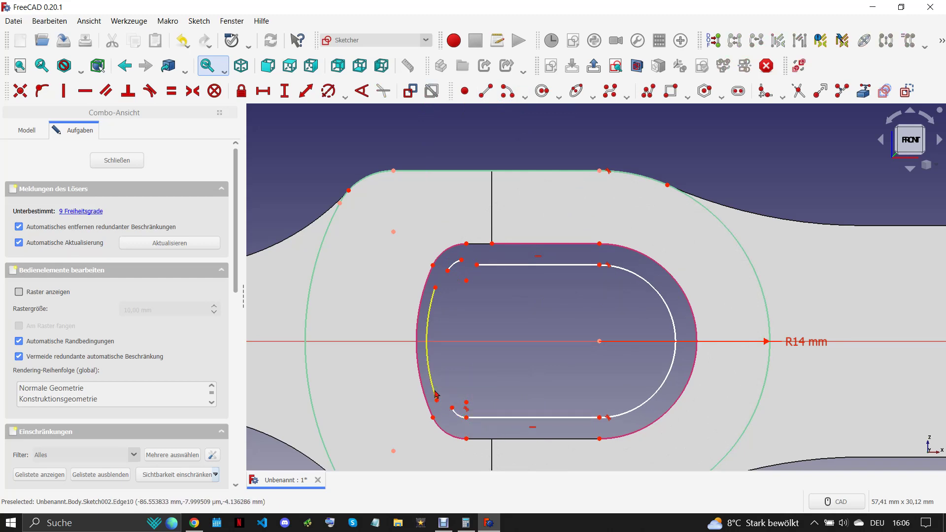
left_click_drag(432, 393, 460, 418)
key("t")
left_click_drag(420, 272, 449, 298)
key("t")
Pull the inner outline slightly inward and make the two corner arcs equal.
left_click_drag(467, 254, 471, 264)
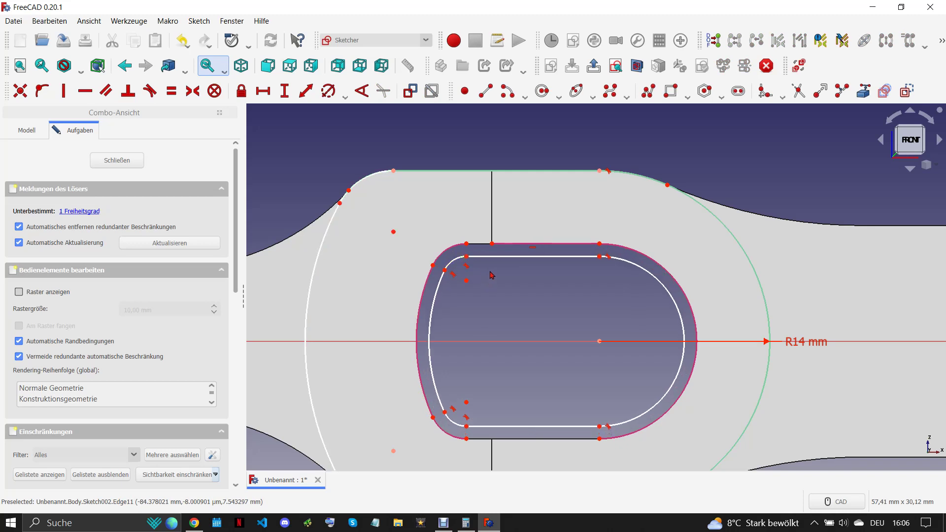
left_click(454, 258)
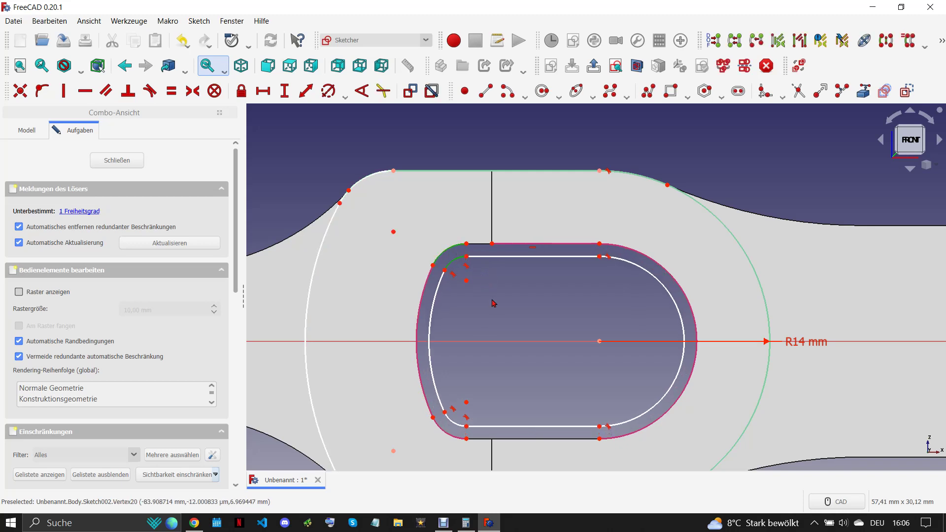
key("e")
scroll(520, 301, "down", 2)
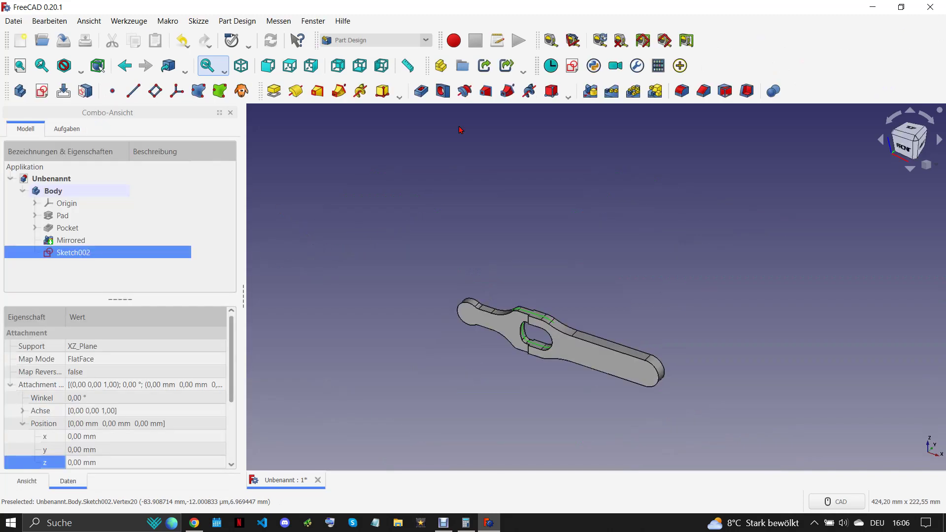
Pad Sketch002 17 mm symmetric to its plane as Pad001.
left_click(274, 90)
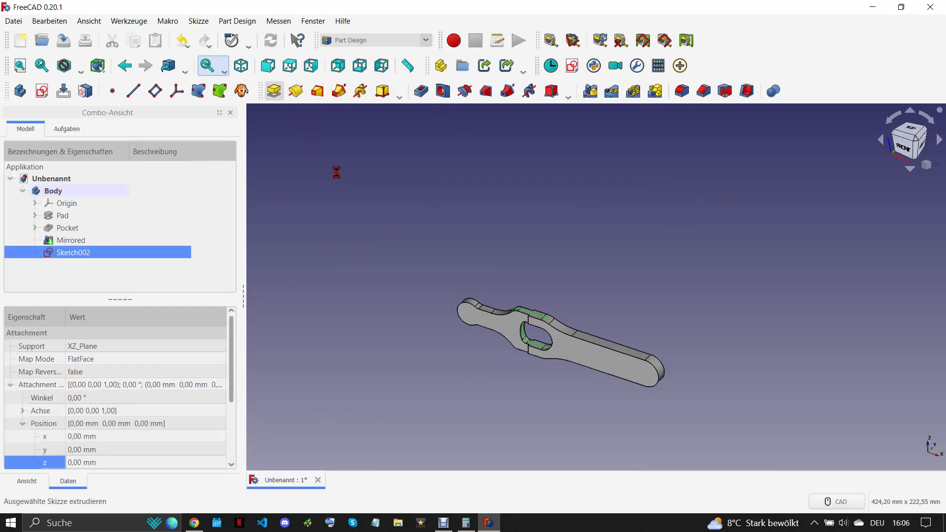
type("1")
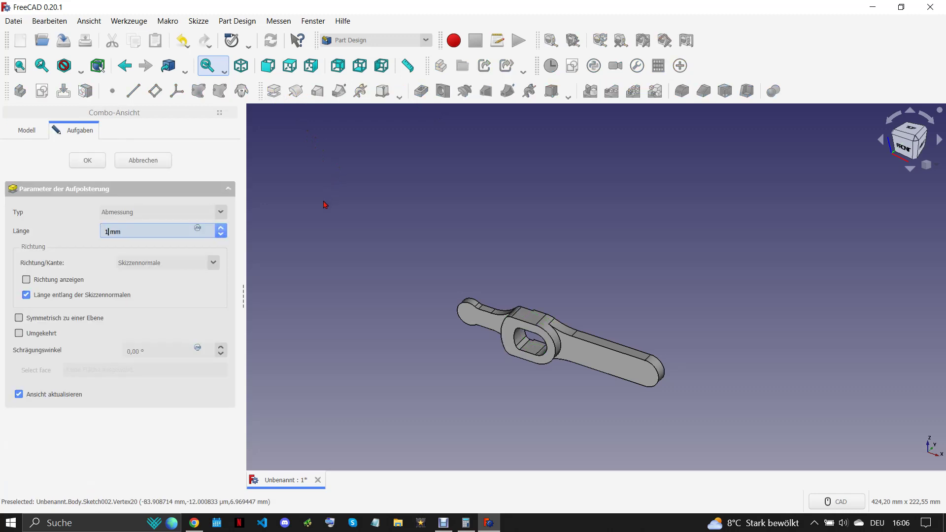
left_click(19, 318)
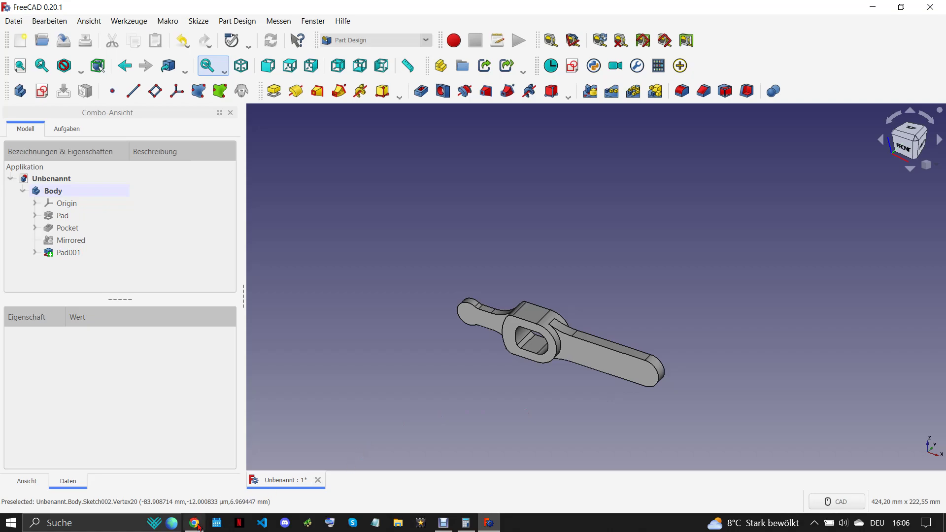
key("alt+Tab")
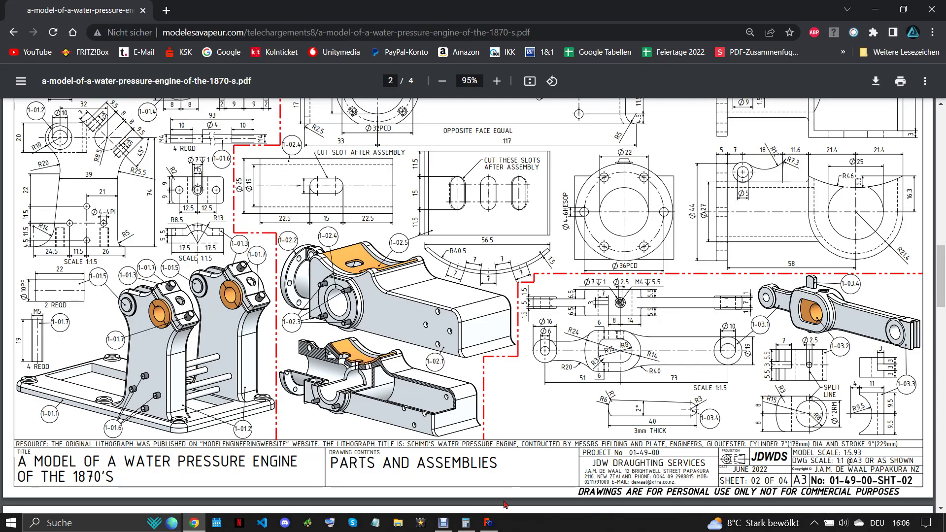
Sketch a circle on the XZ plane equal to the lever's left lobe arc.
left_click(488, 522)
left_click(42, 91)
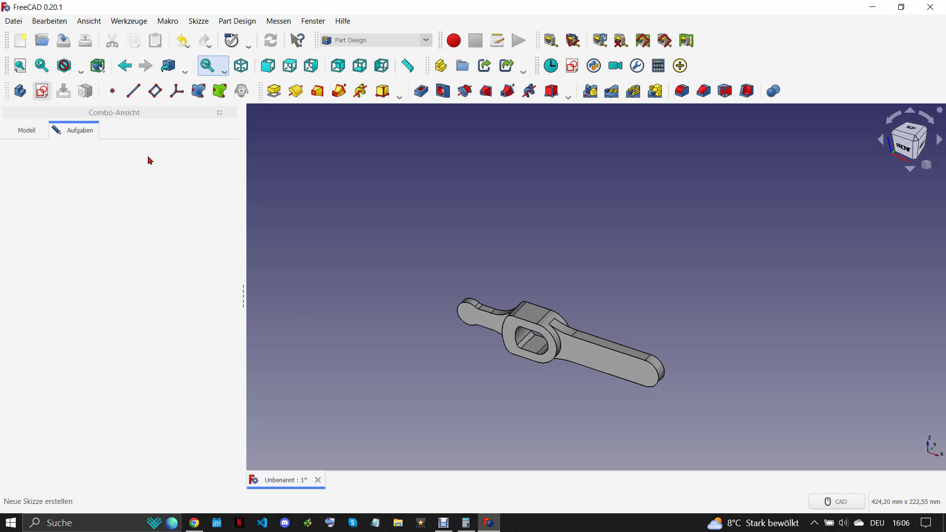
left_click(410, 239)
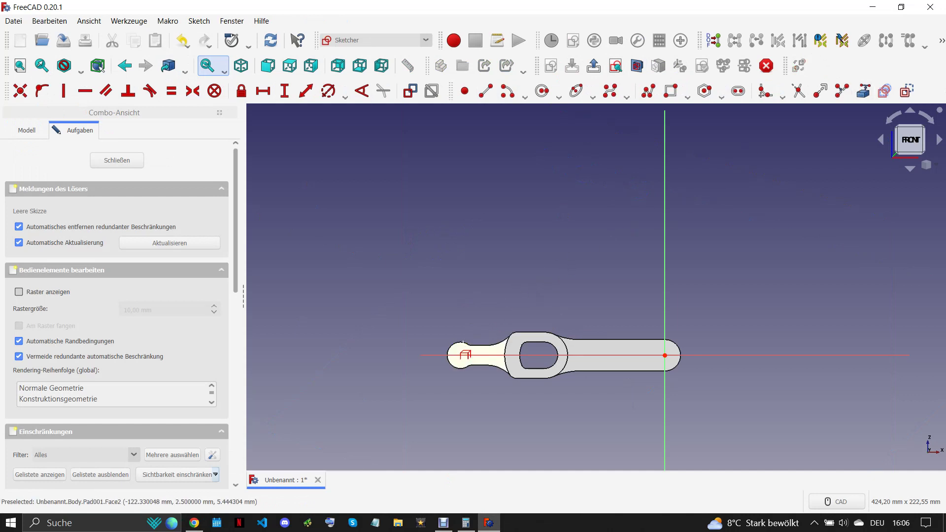
scroll(464, 355, "up", 4)
left_click(543, 91)
left_click(457, 356)
right_click(468, 338)
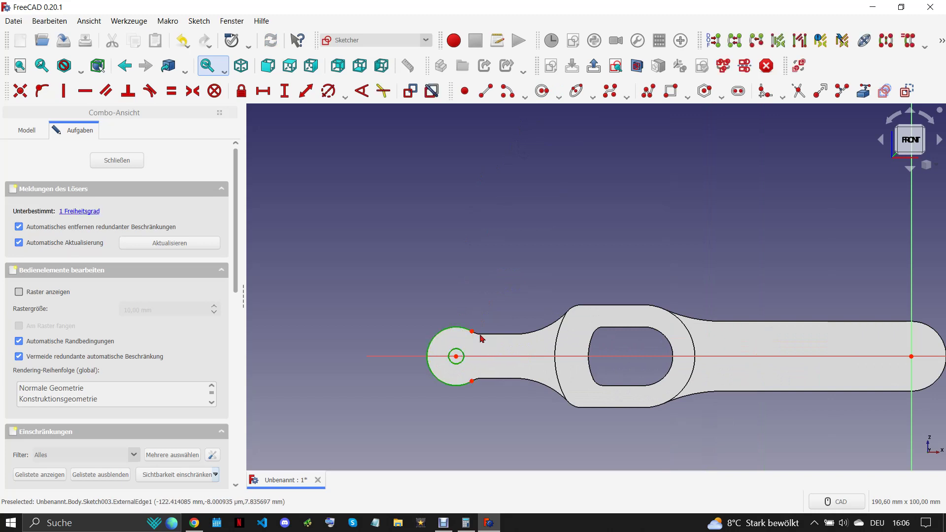
left_click(479, 337)
key("e")
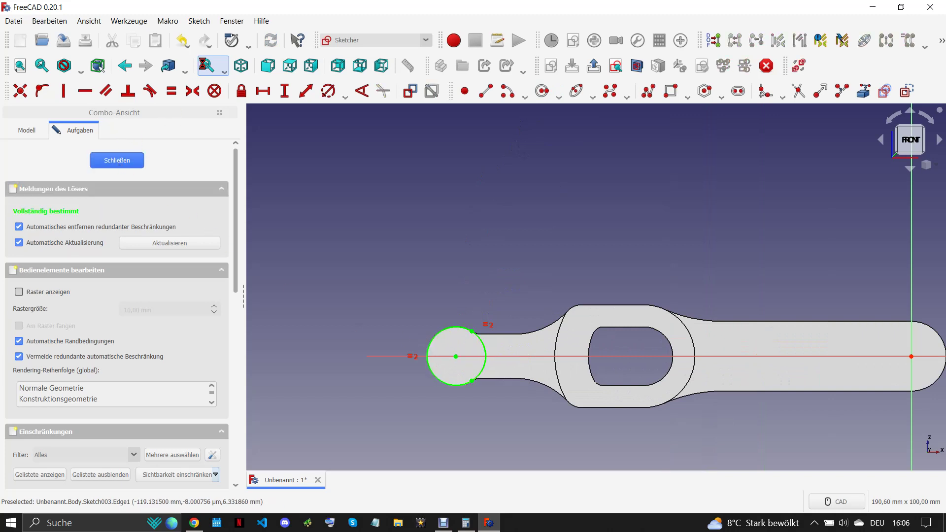
Pad the circle 8 mm symmetric to plane as Pad002.
key("Escape")
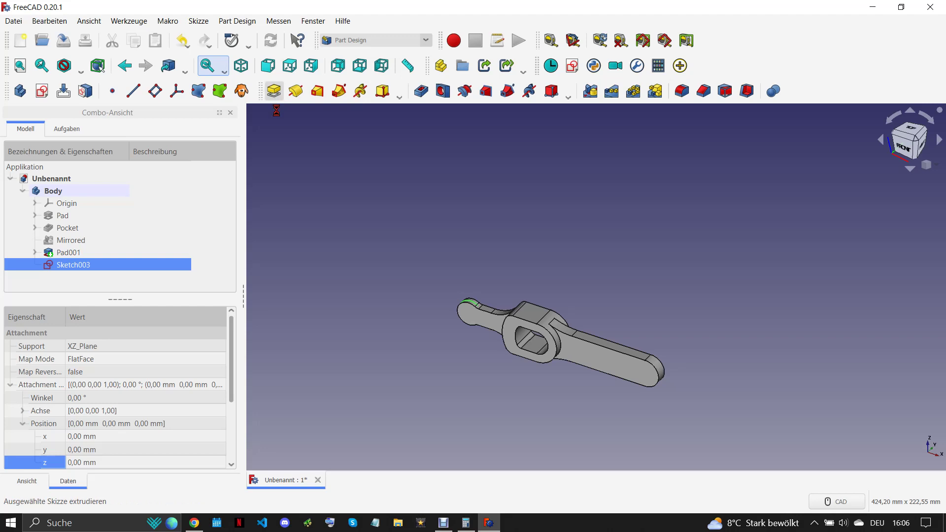
type("8")
left_click(27, 320)
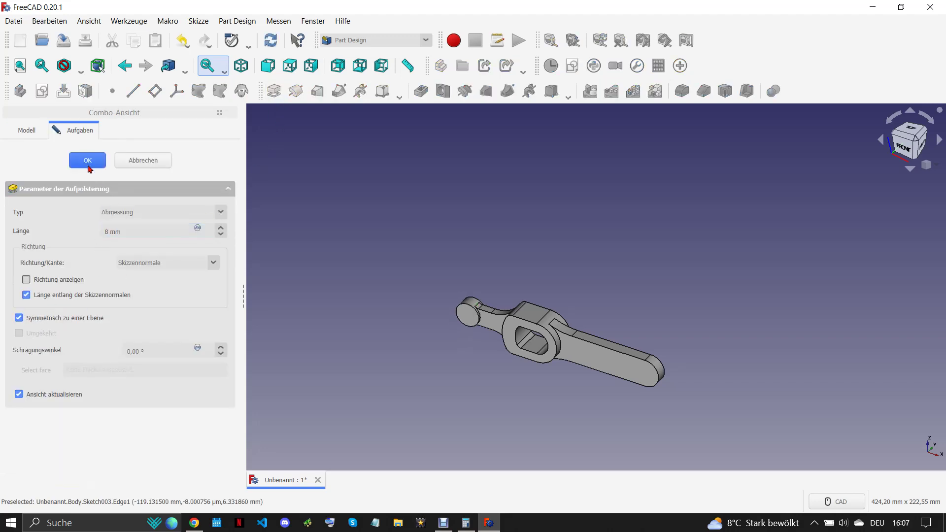
key("Return")
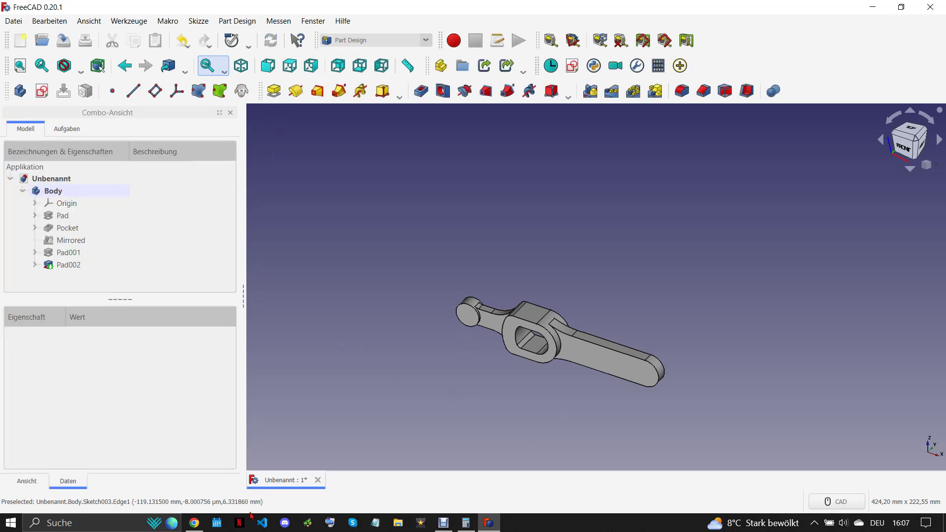
left_click(194, 523)
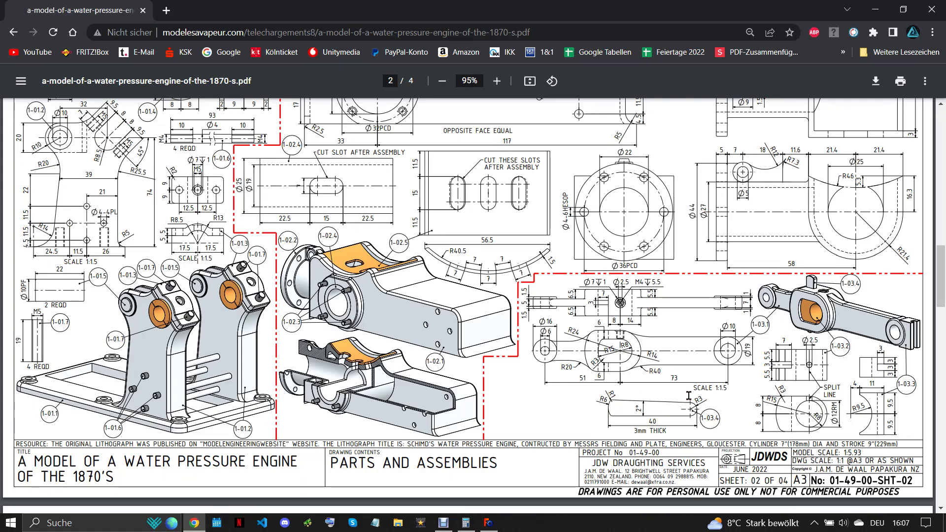
Sketch a circle on the right end arc in XZ_Plane and pad it 9 mm symmetrically.
left_click(489, 523)
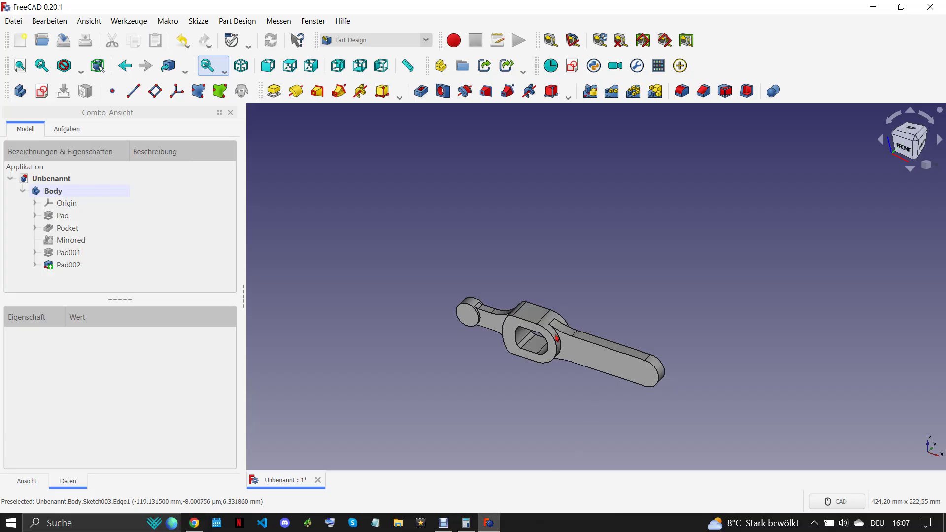
key("s")
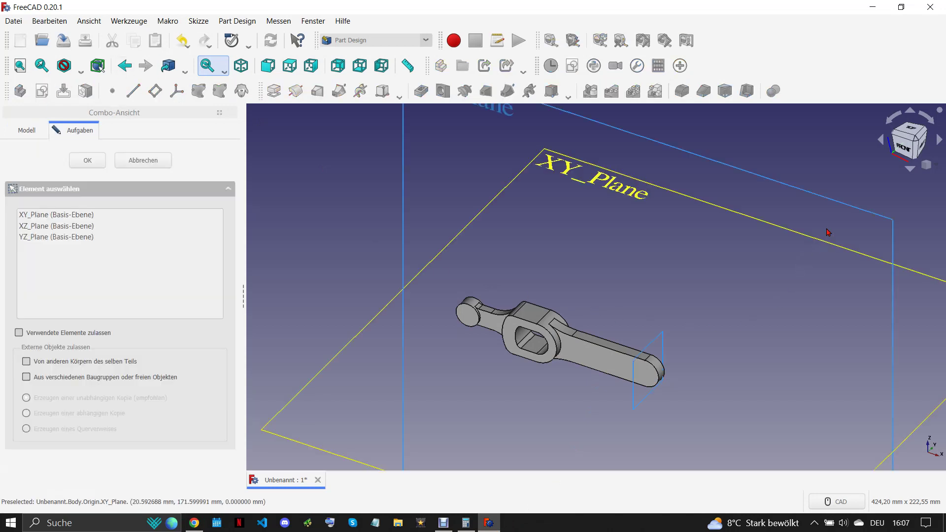
left_click(666, 273)
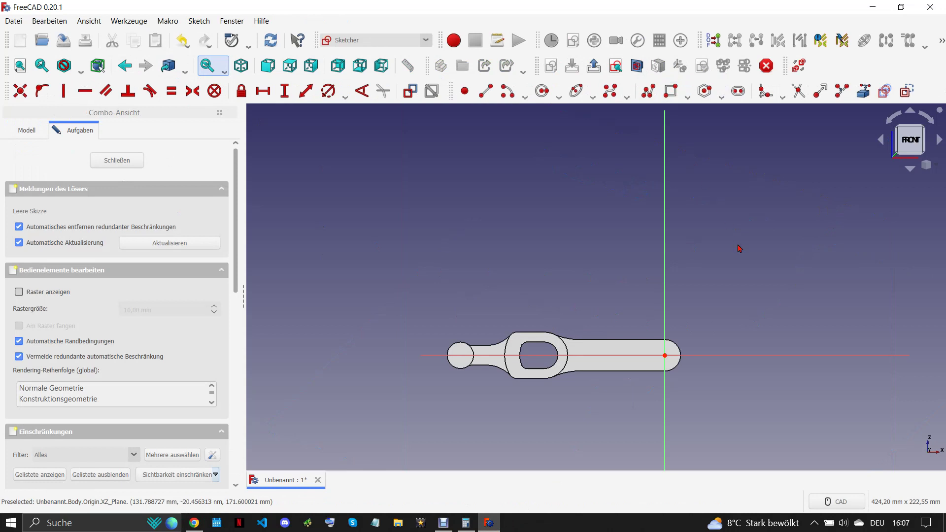
left_click(819, 37)
scroll(719, 333, "up", 2)
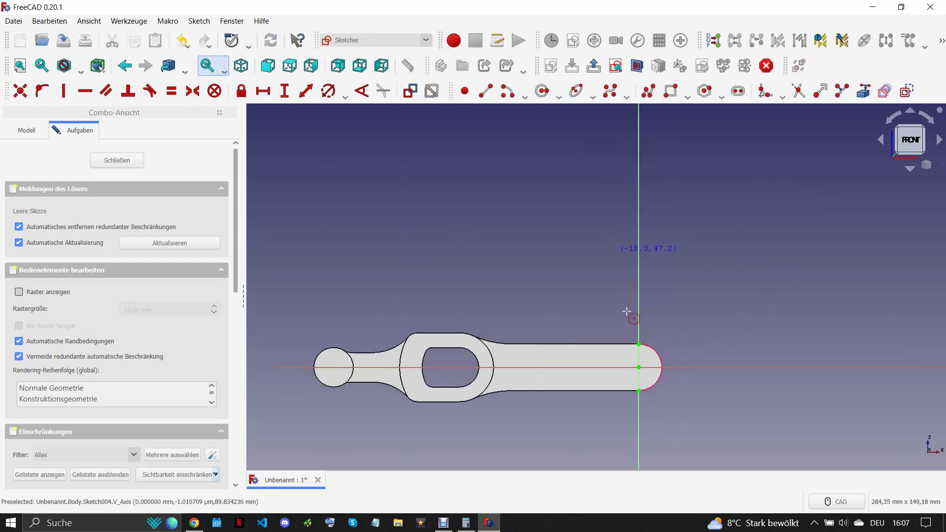
left_click(655, 354)
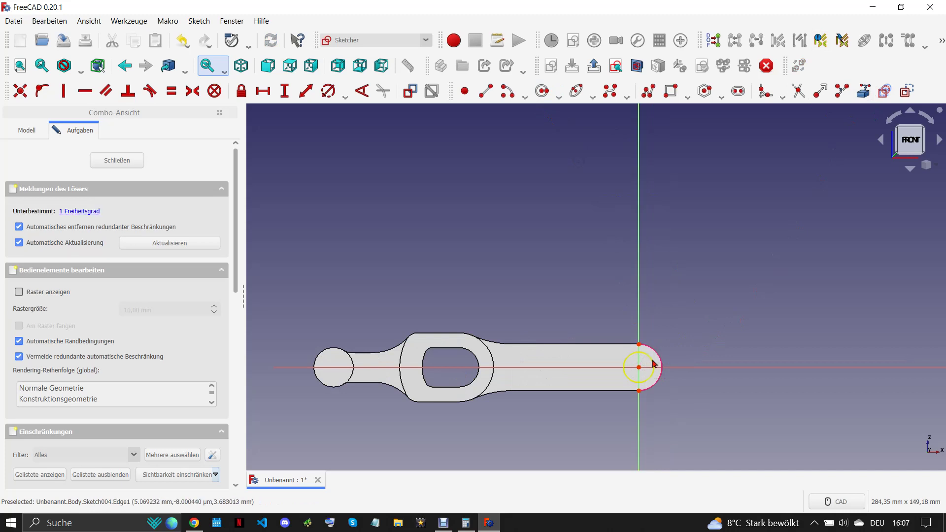
right_click(655, 360)
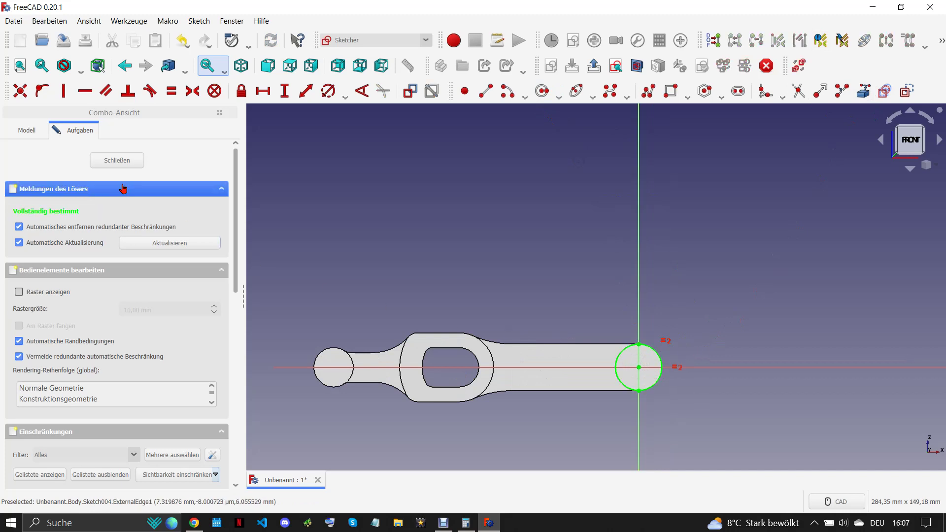
key("Escape")
type("9")
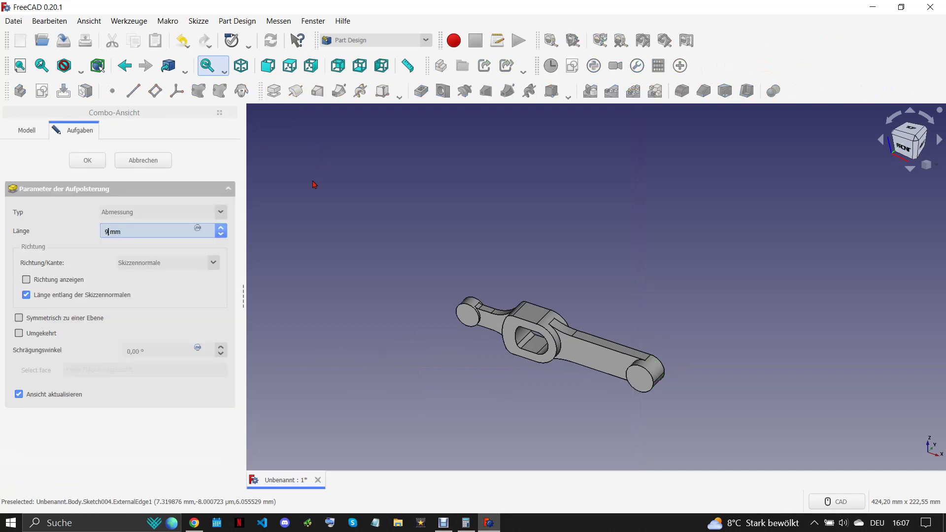
left_click(20, 319)
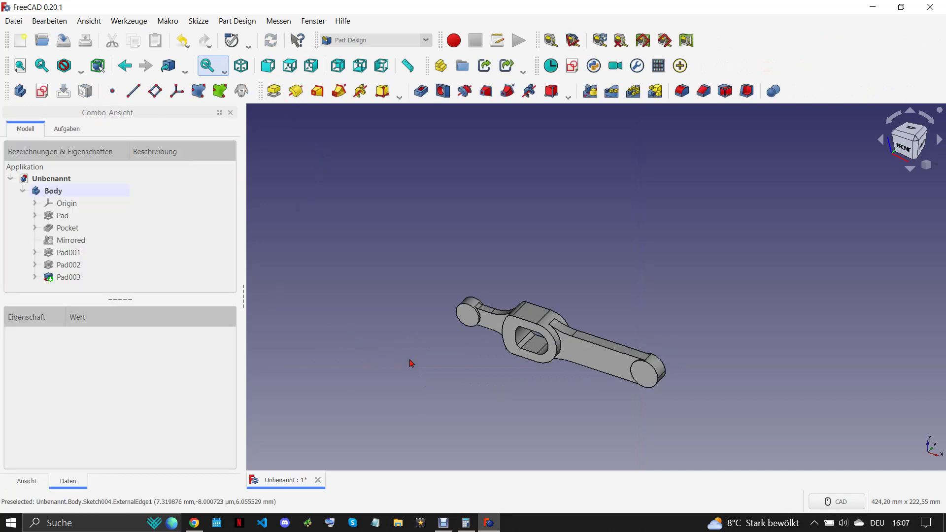
Start a hole sketch referencing the left end circle and draw a 6 mm circle on the left boss.
left_click(42, 90)
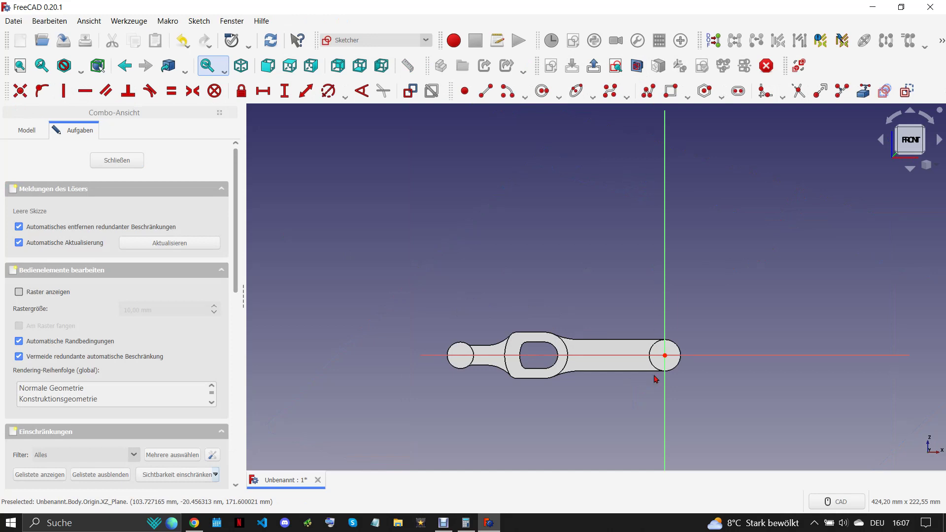
scroll(652, 379, "up", 3)
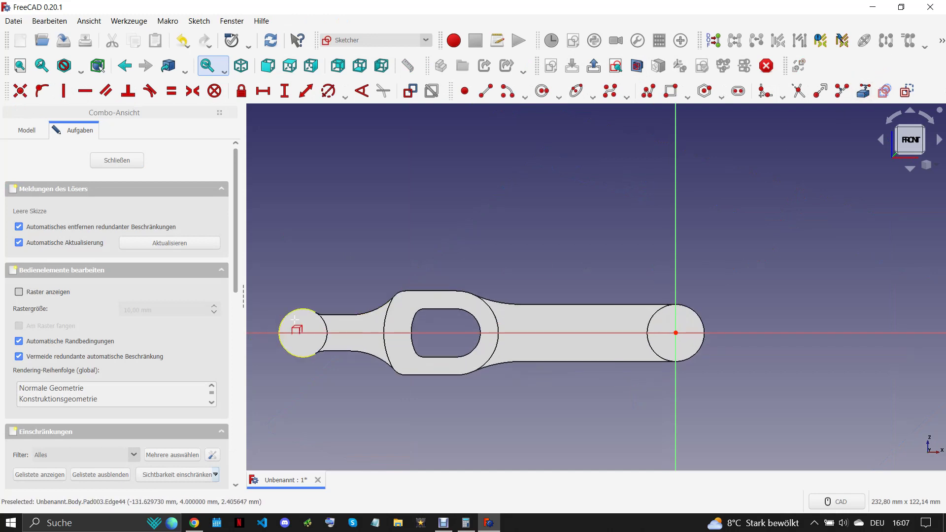
left_click(279, 339)
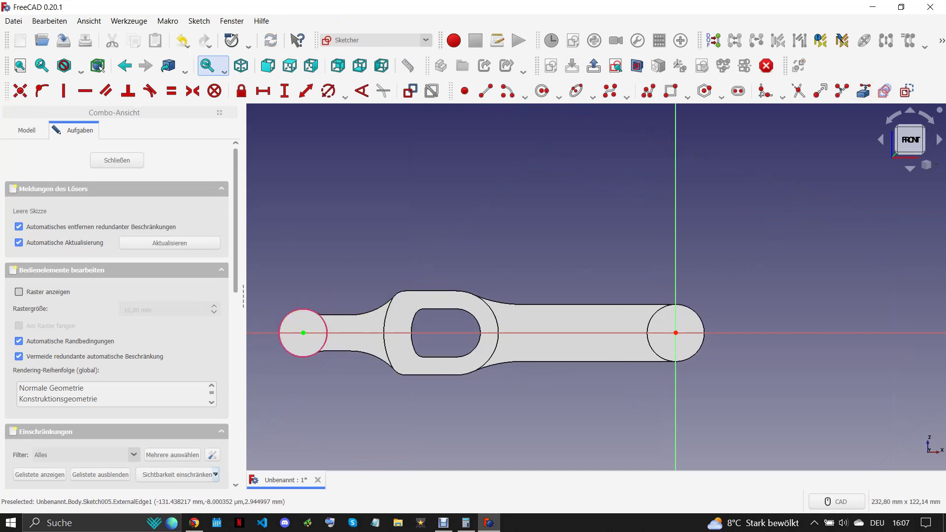
left_click(194, 523)
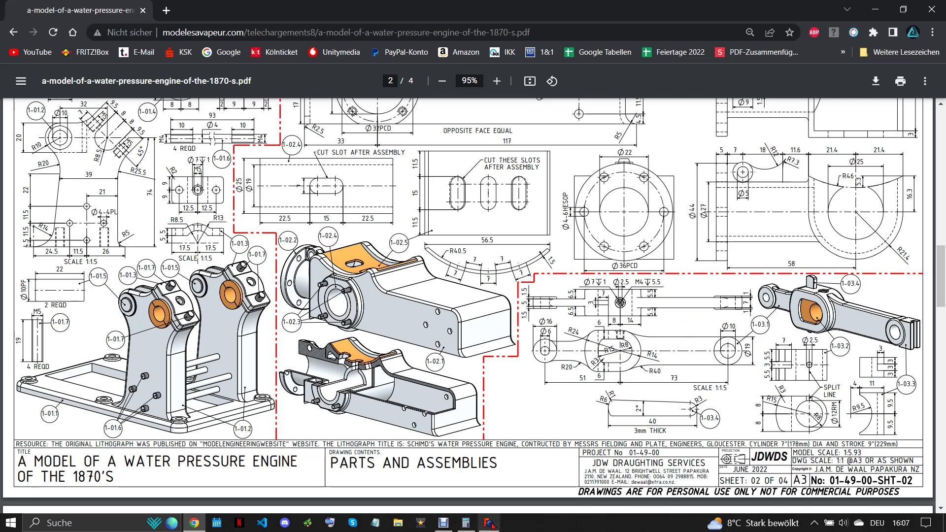
left_click(489, 523)
left_click(542, 91)
left_click(303, 333)
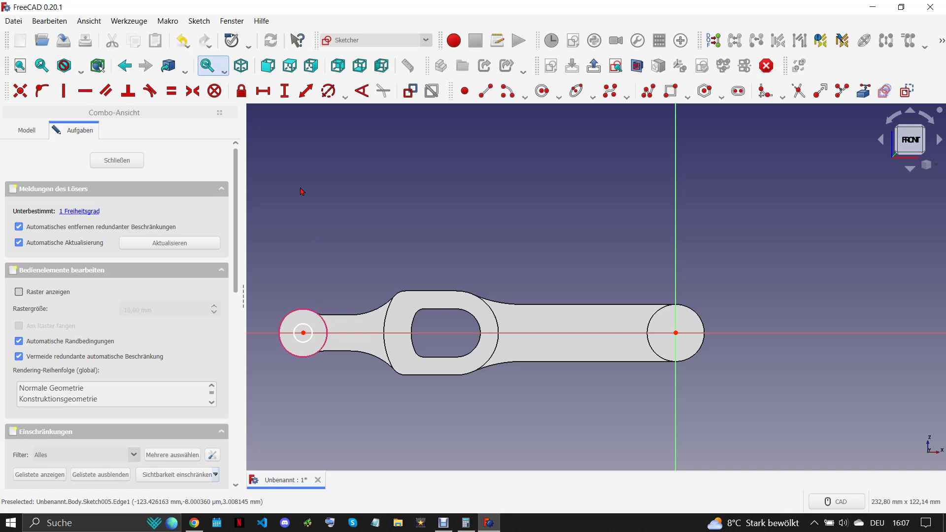
left_click(306, 330)
left_click(319, 88)
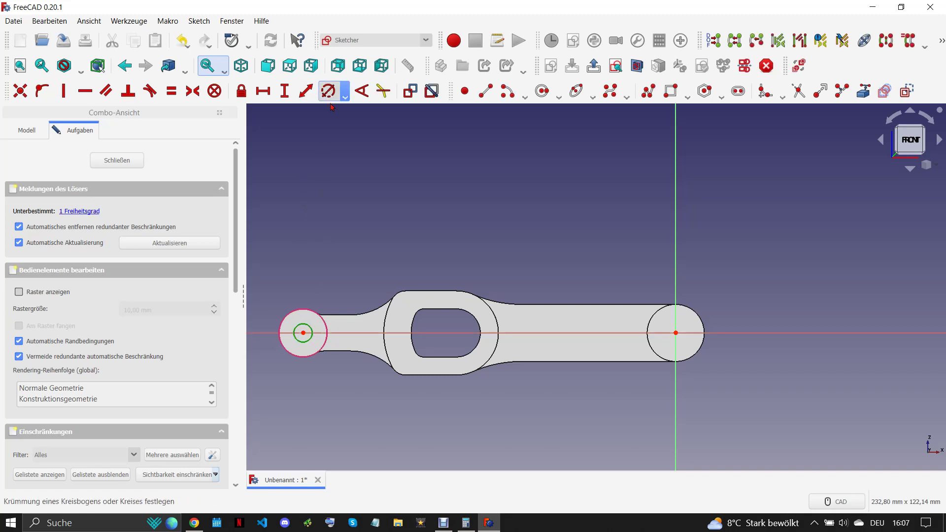
type("6")
key("Return")
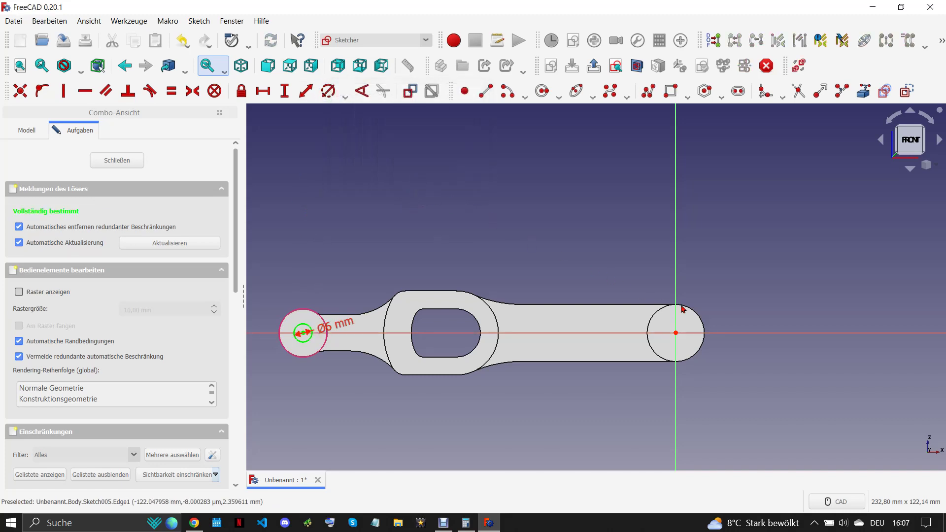
Add a 10 mm diameter circle in the right boss and close the sketch.
scroll(615, 227, "up", 3)
left_click(542, 90)
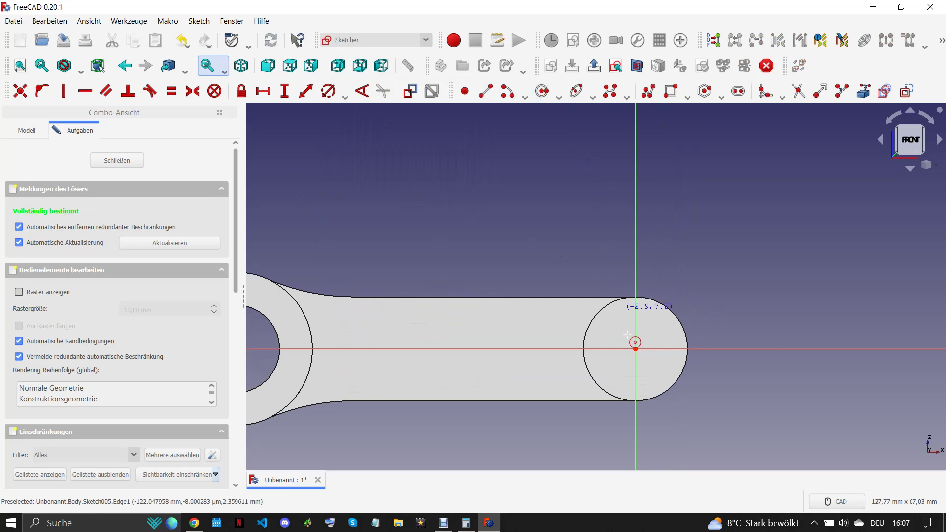
left_click(636, 349)
left_click(655, 325)
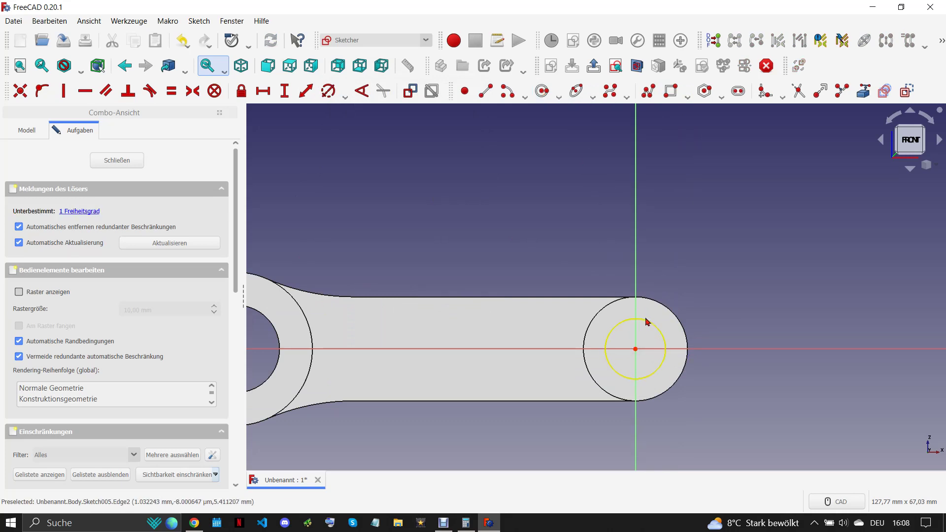
left_click(665, 335)
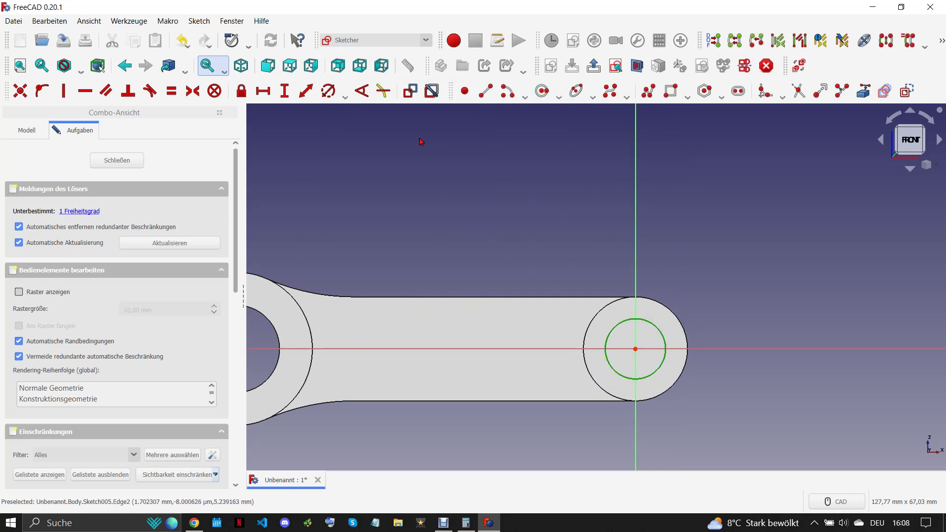
left_click(327, 90)
type("10")
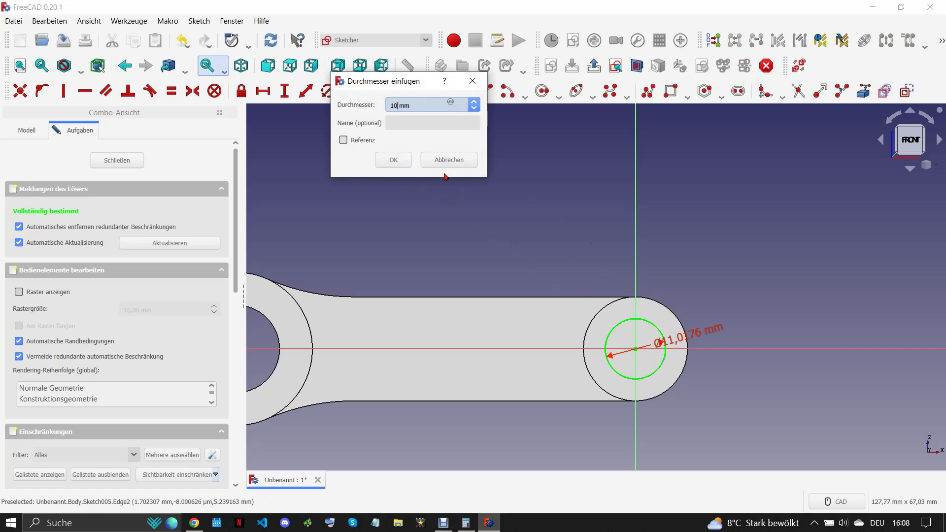
left_click(394, 159)
scroll(680, 261, "down", 3)
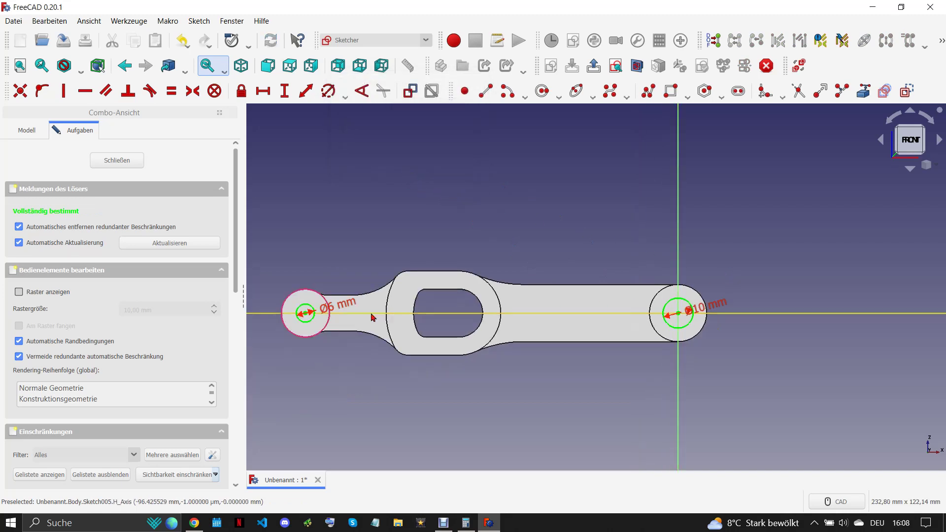
left_click(118, 161)
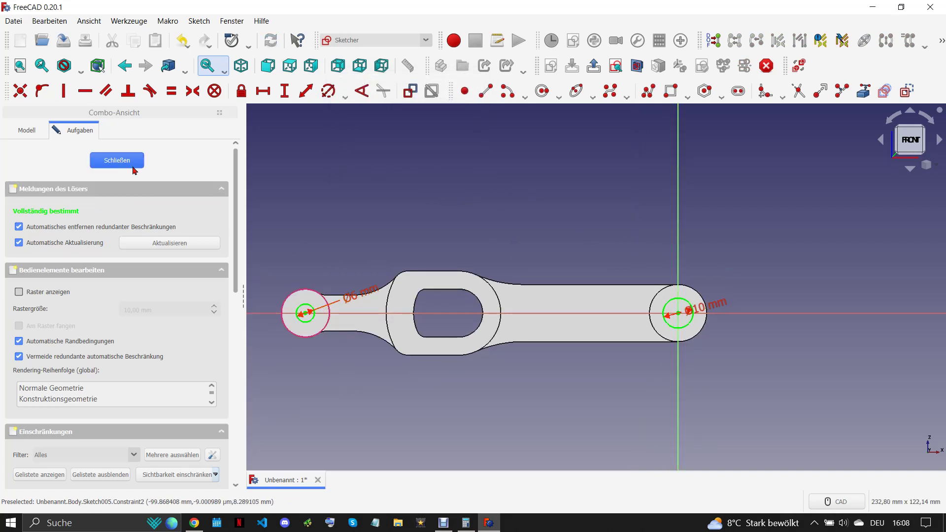
Pocket both circles symmetric, through all, as Pocket001.
left_click(422, 90)
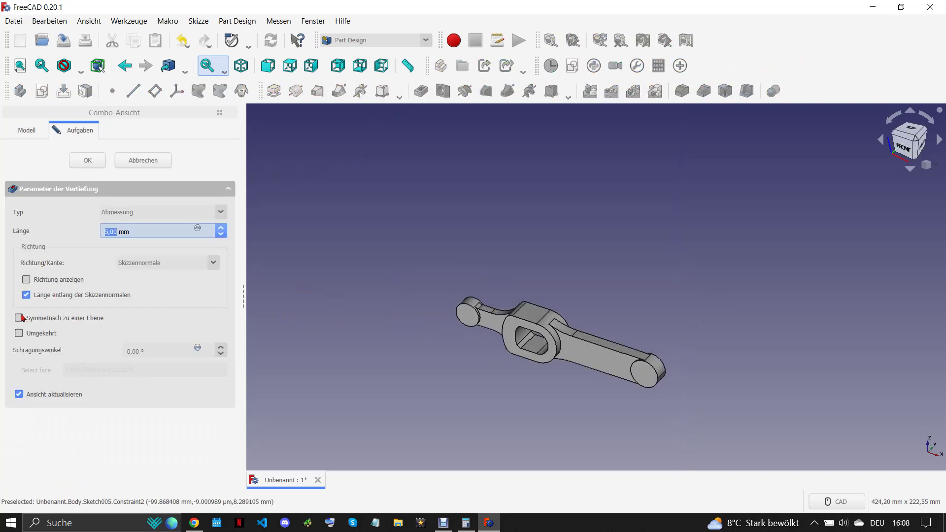
left_click(21, 317)
left_click(146, 212)
left_click(150, 239)
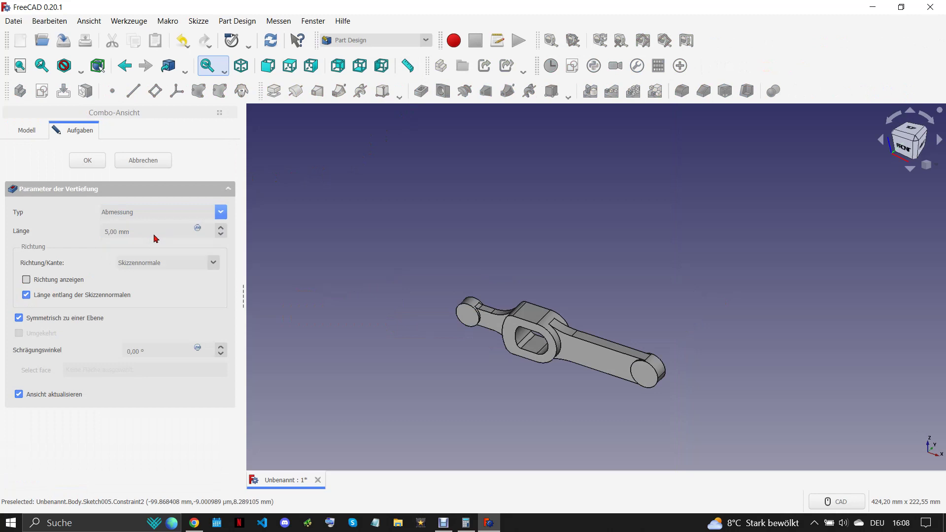
left_click(86, 159)
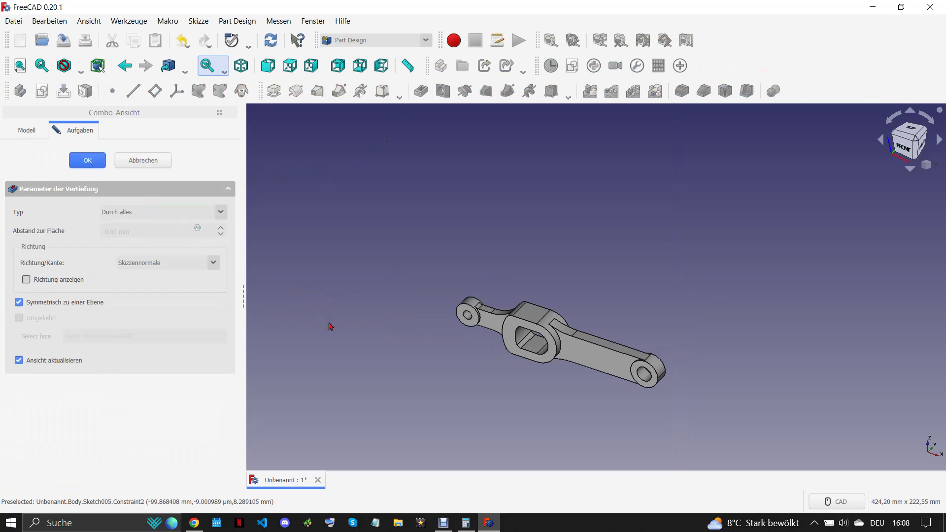
left_click(194, 523)
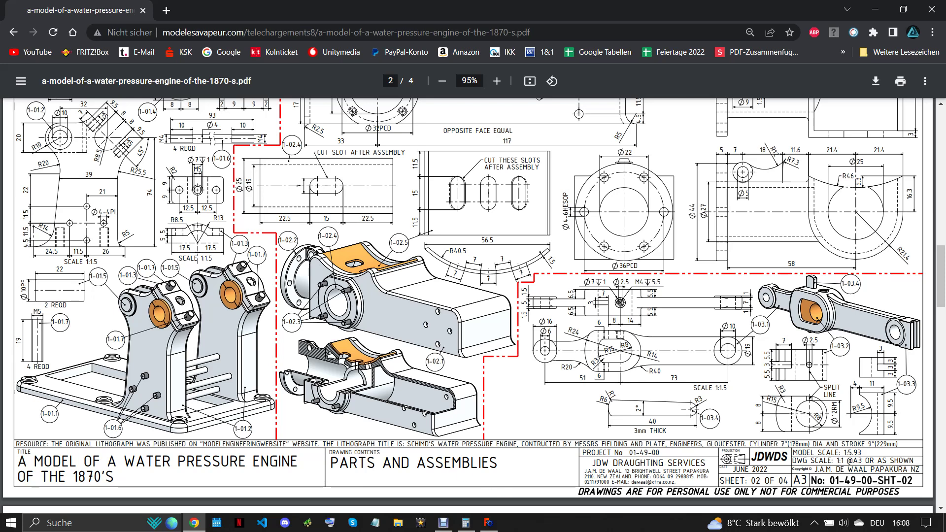
Start a sketch on the centre block's top face, referencing its top edge.
left_click(489, 523)
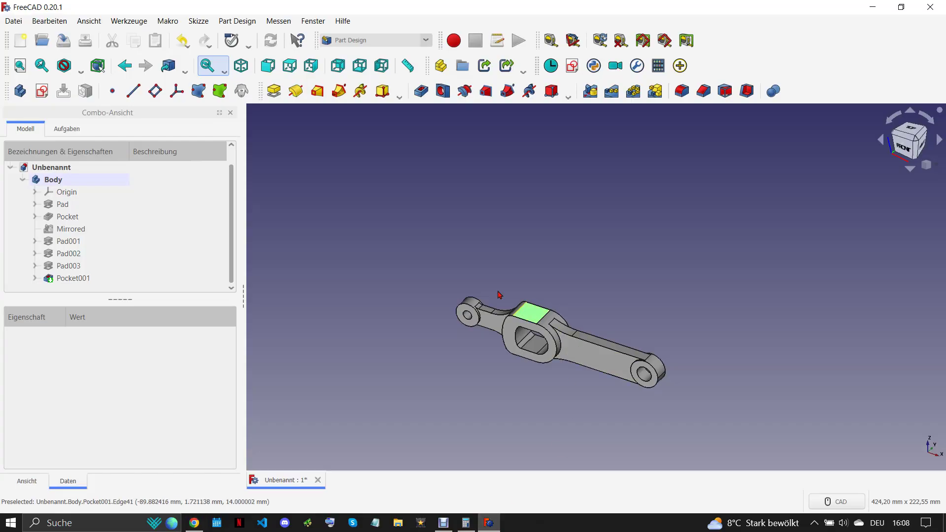
left_click(519, 308)
left_click(42, 91)
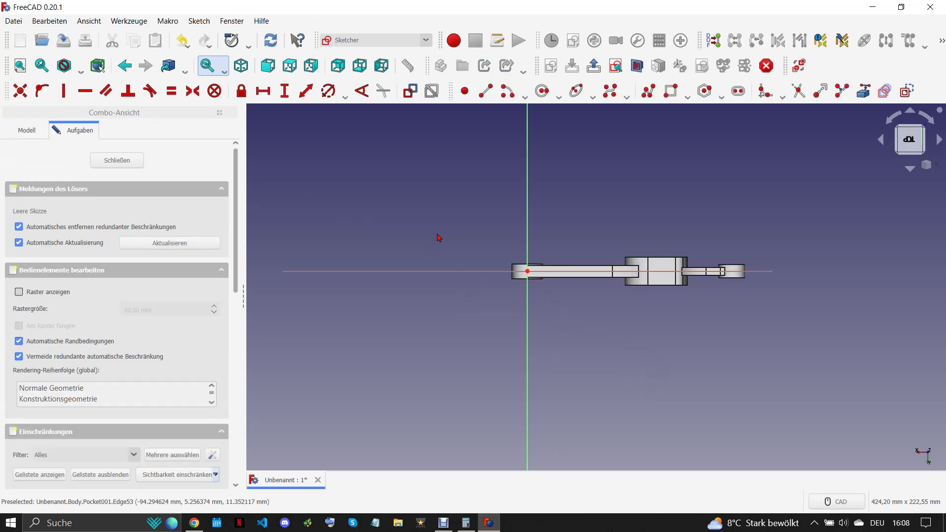
scroll(689, 254, "up", 4)
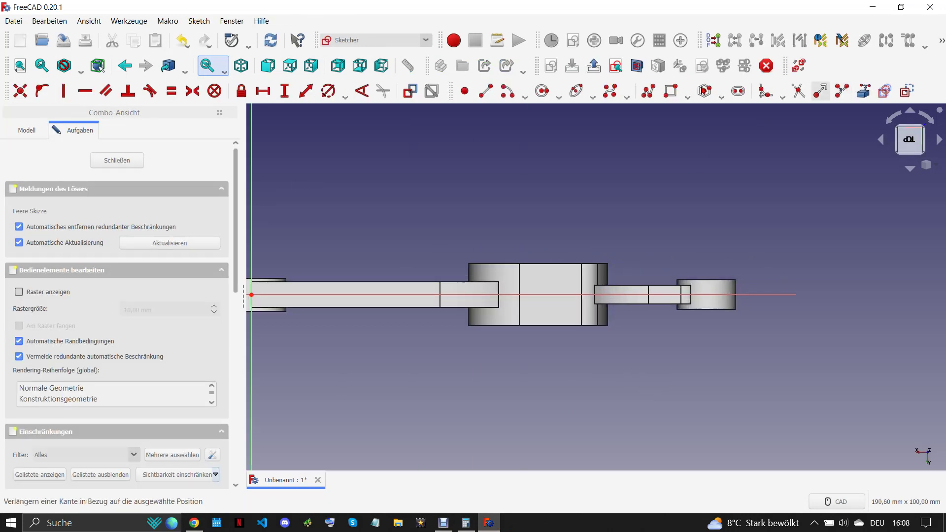
left_click(842, 90)
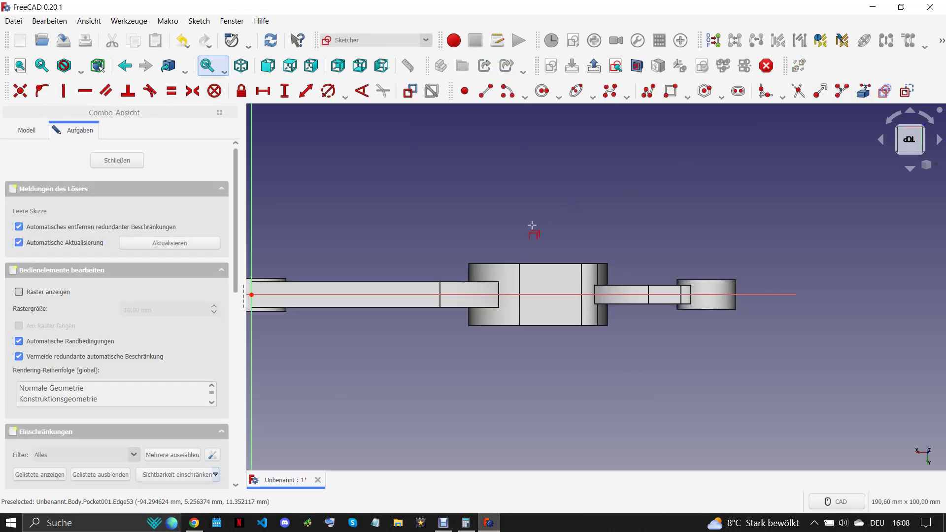
left_click(502, 261)
scroll(541, 268, "up", 4)
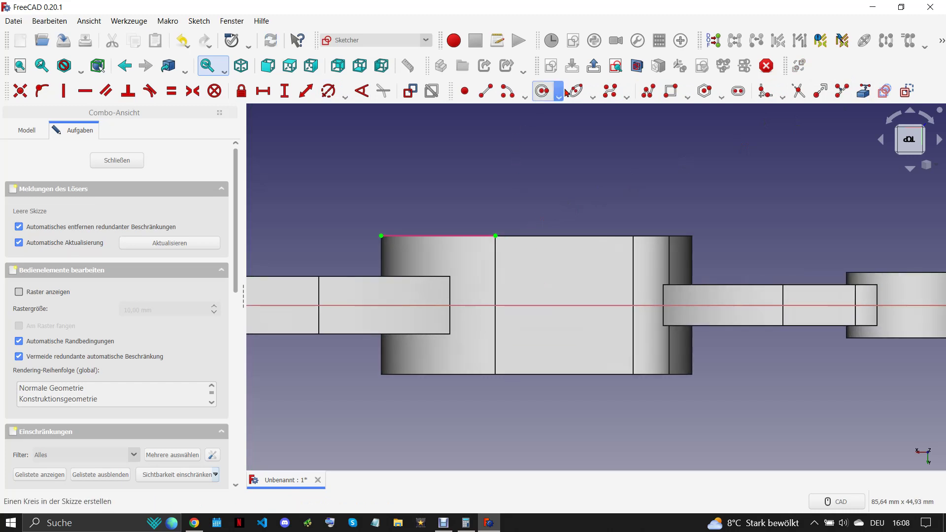
Draw a 7 mm circle vertically aligned with the top edge's end and close the sketch.
left_click(548, 95)
left_click(510, 306)
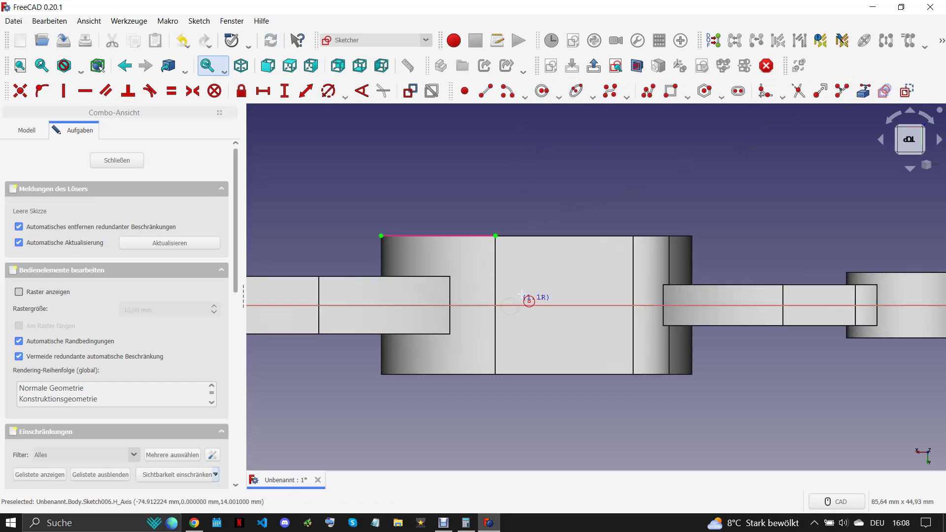
left_click(532, 302)
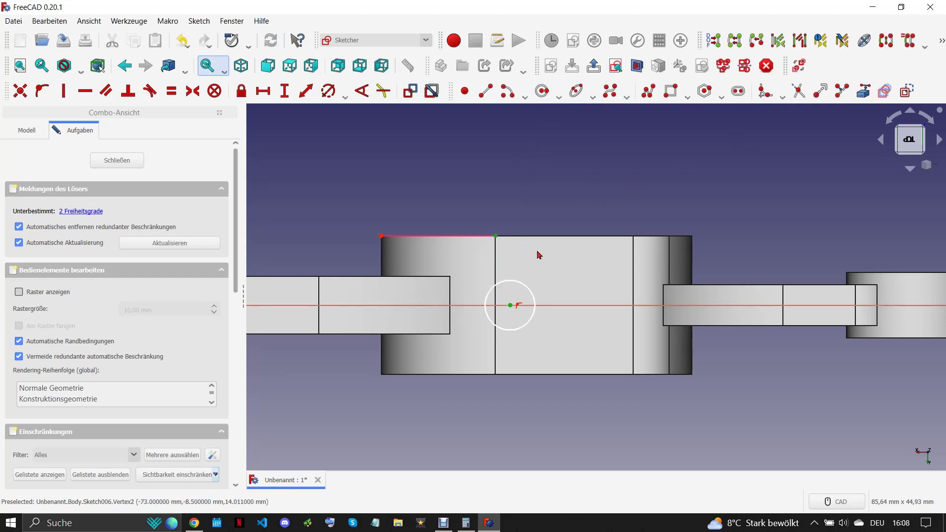
key("v")
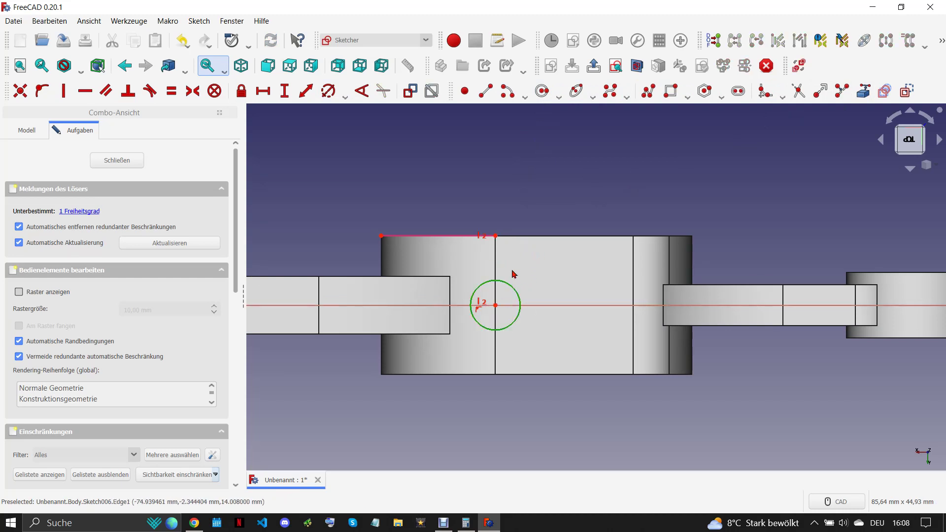
left_click(330, 92)
type("7")
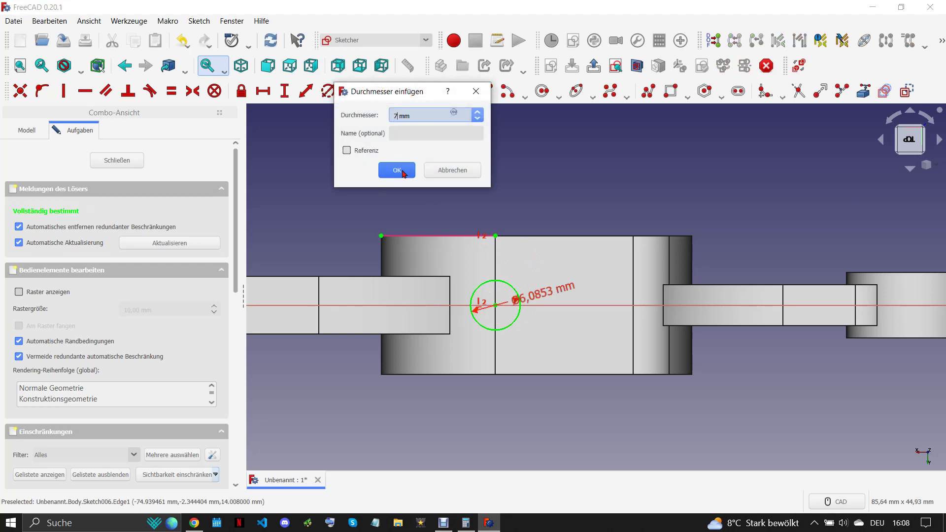
key("Return")
left_click(124, 161)
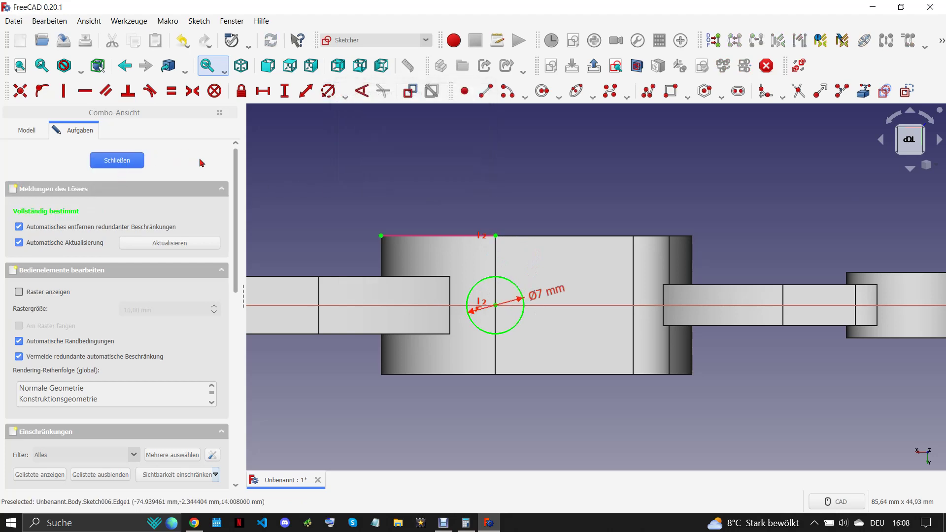
Pocket the 7 mm circle 1 mm deep as Pocket002, then view the PDF drawing.
left_click(421, 91)
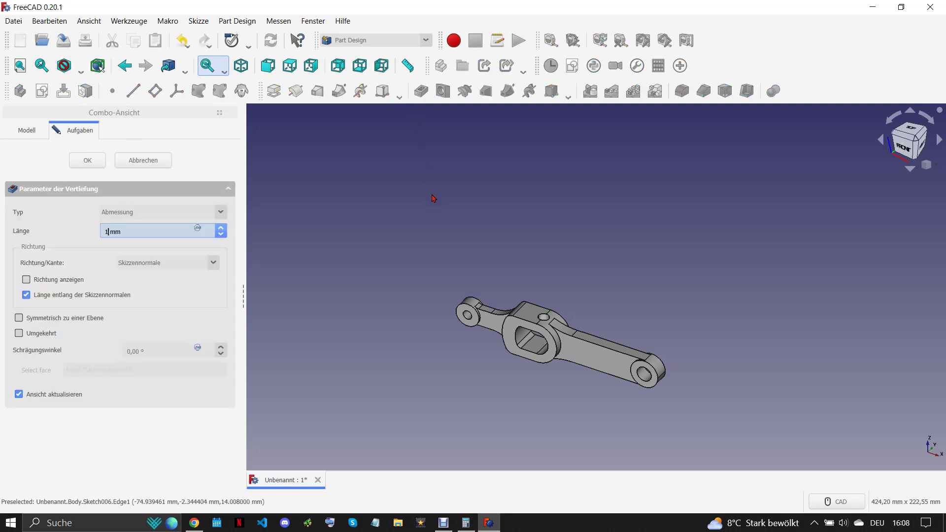
type("1")
scroll(539, 323, "up", 5)
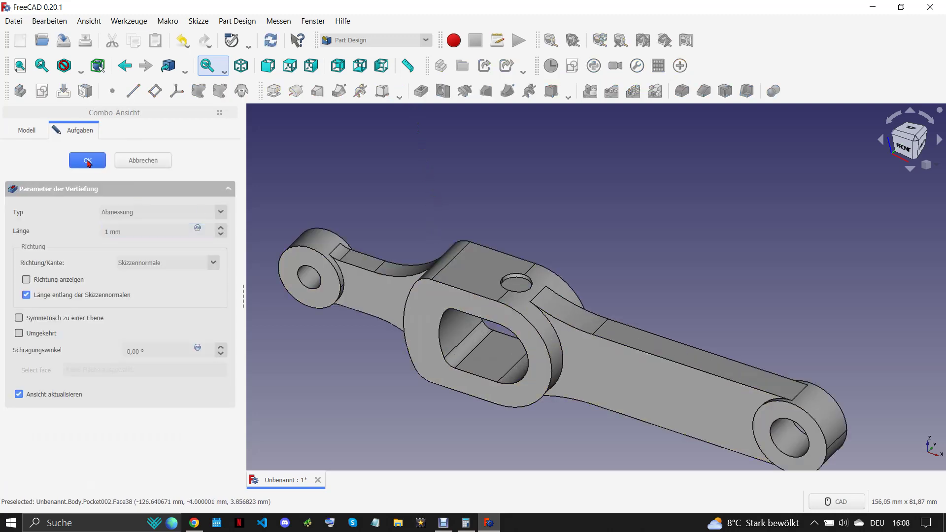
key("Return")
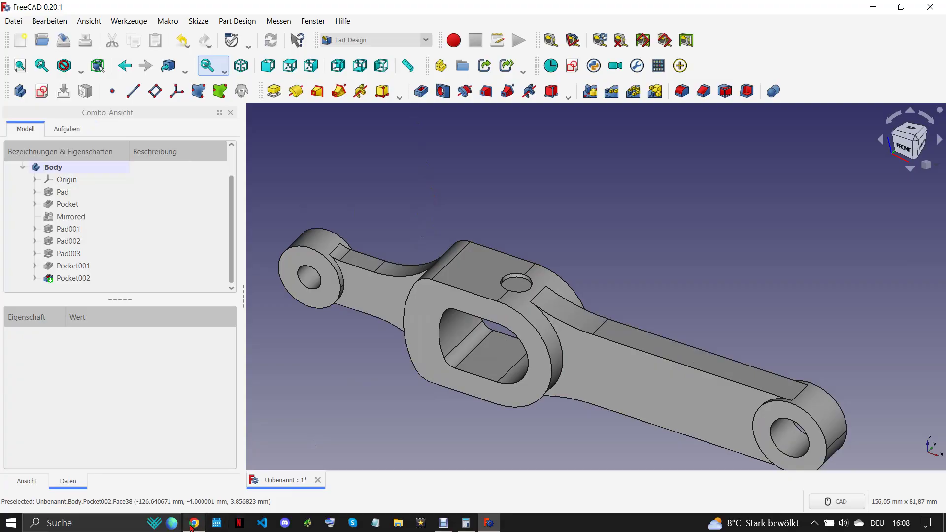
left_click(194, 523)
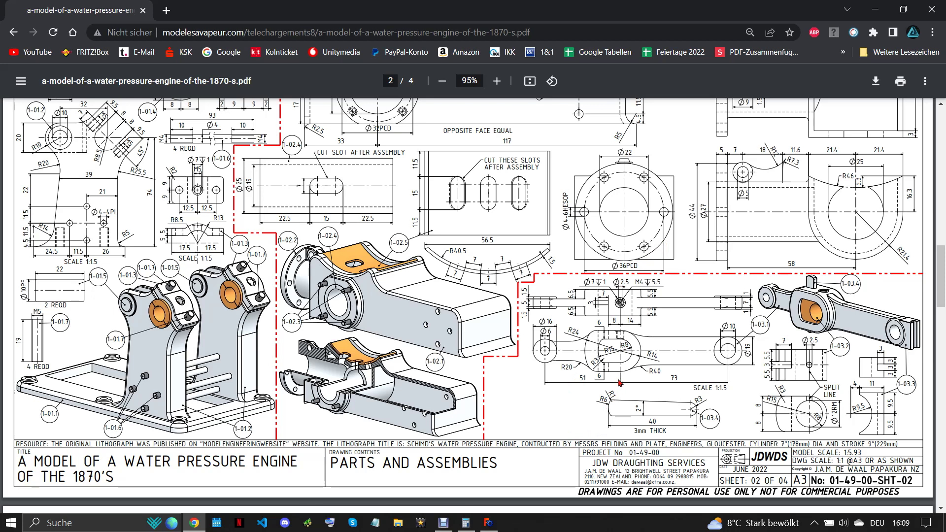
Start a sketch on the central boss top face, referencing the recess circle edge.
left_click(488, 523)
scroll(495, 286, "up", 5)
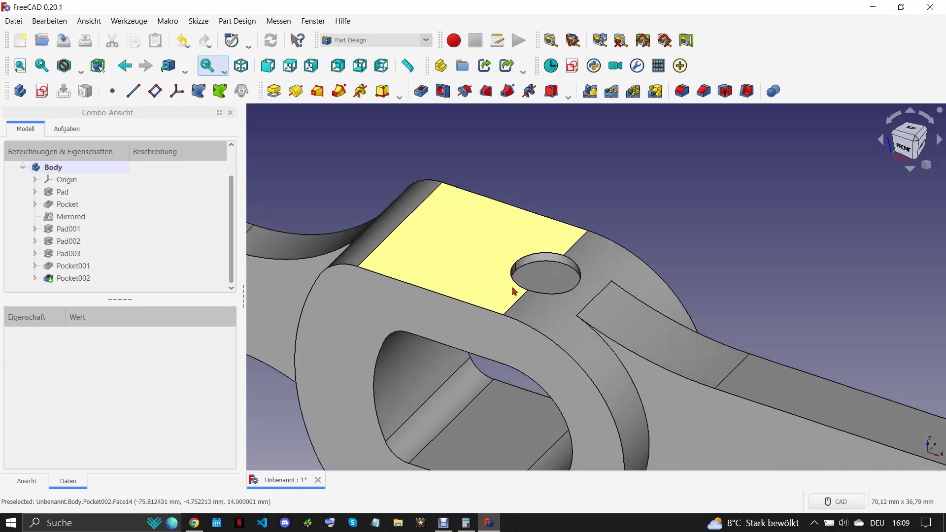
left_click(338, 247)
left_click(41, 90)
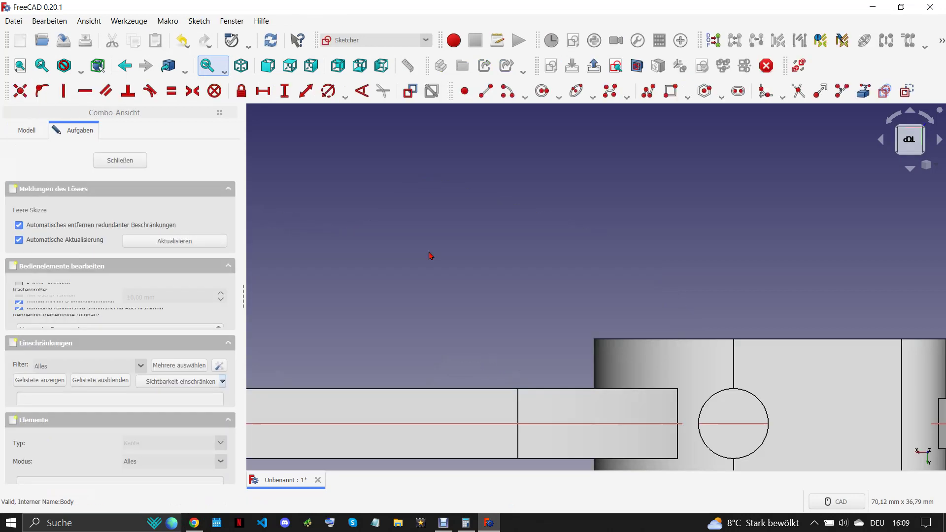
scroll(757, 434, "up", 4)
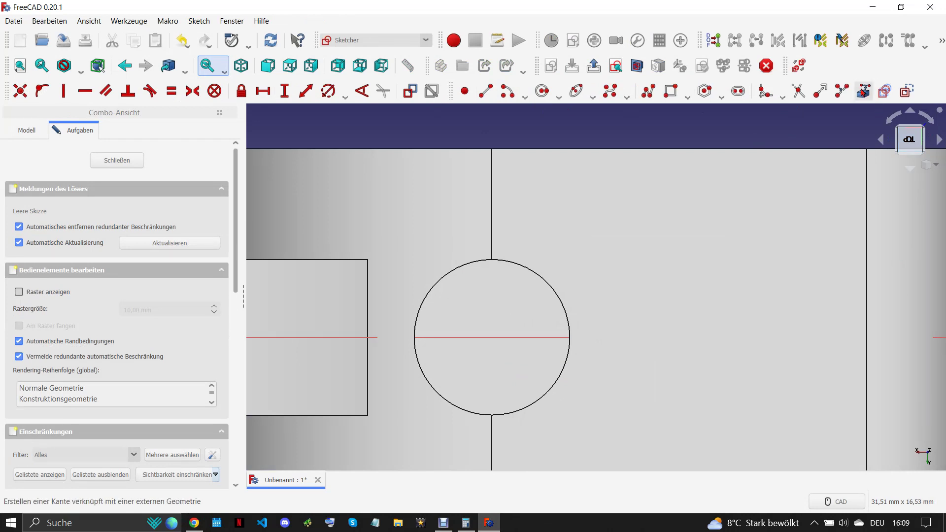
key("g")
key("x")
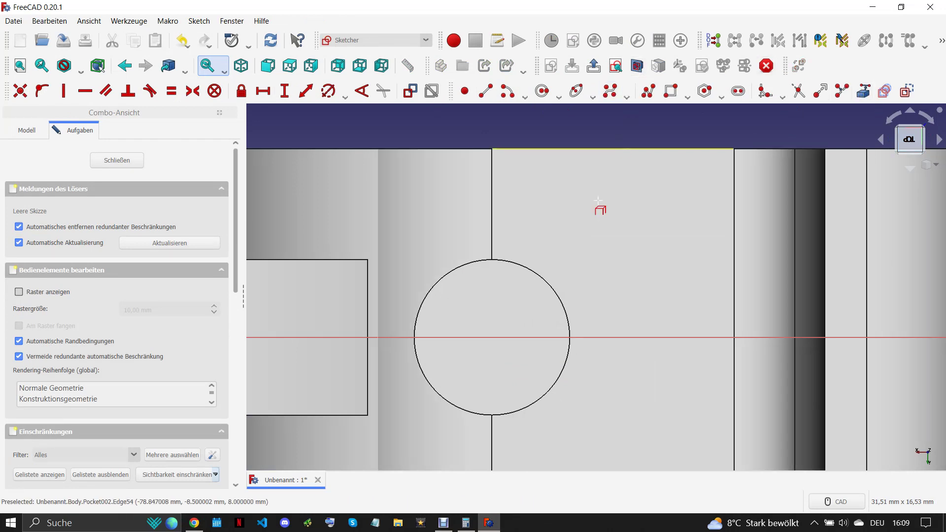
left_click(546, 281)
Draw a circle centred on the recess centre.
left_click(542, 90)
left_click(492, 337)
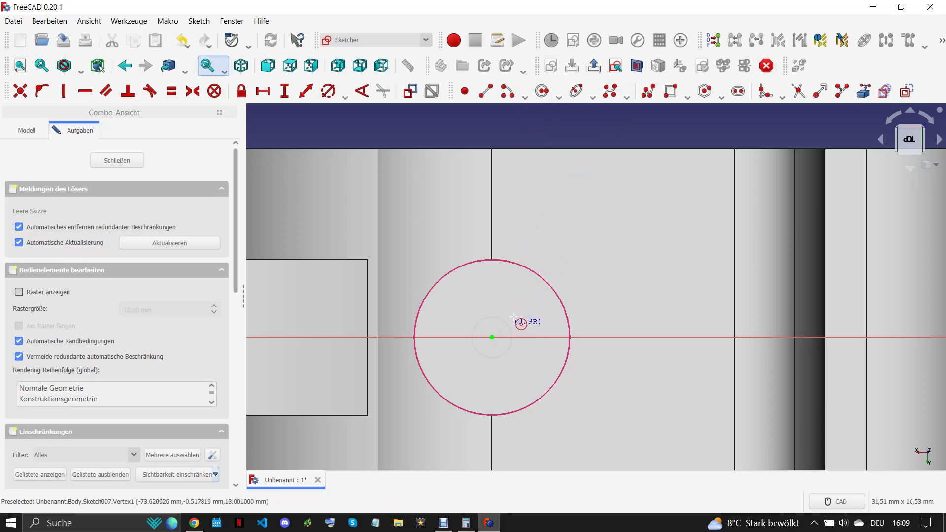
left_click(525, 329)
left_click(197, 524)
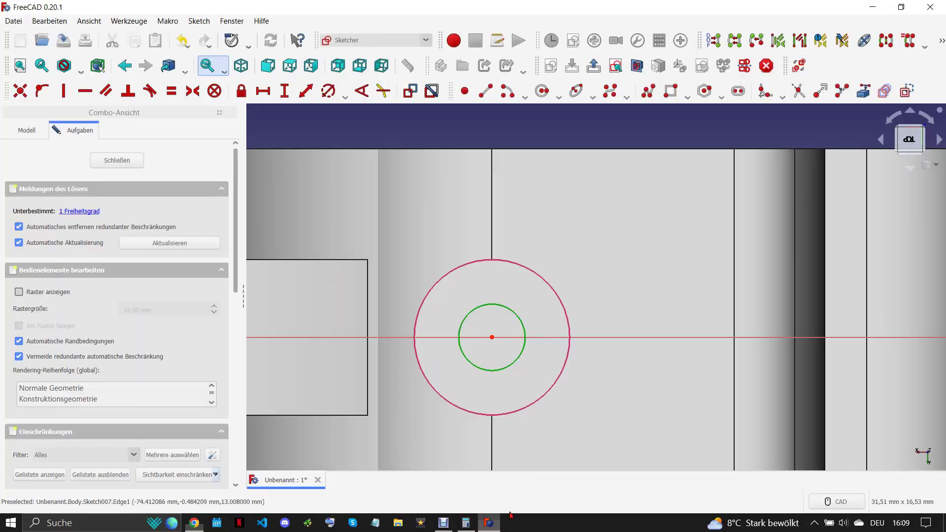
left_click(489, 522)
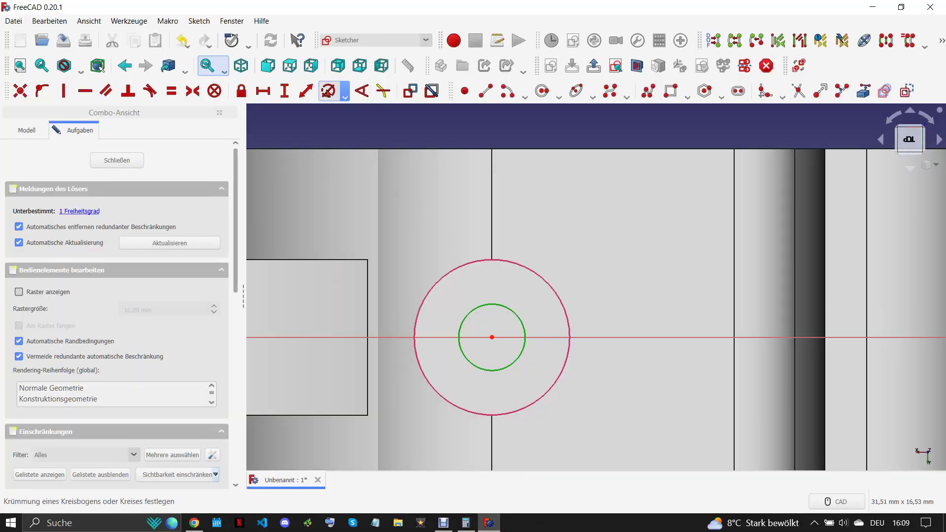
Give the circle a 4 mm diameter, close the sketch and preview a 5.5 mm pocket.
left_click(328, 90)
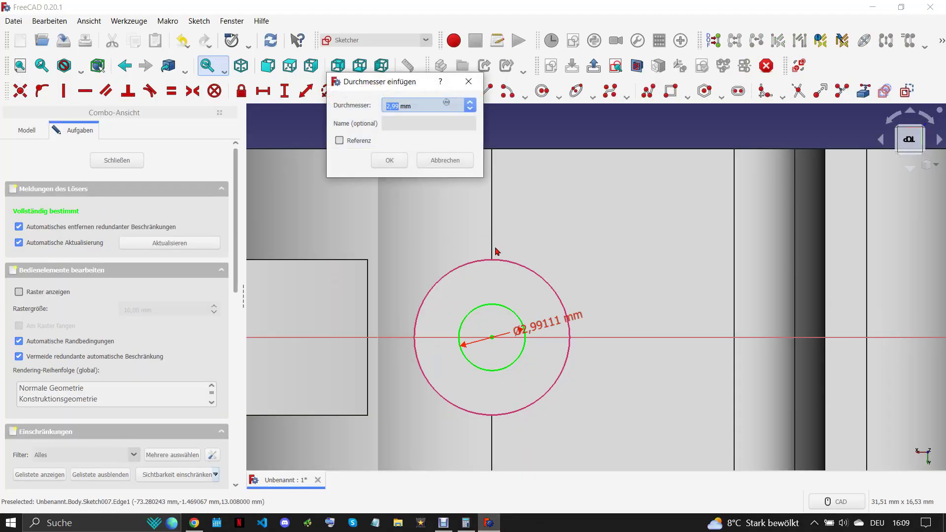
type("5")
left_click(197, 523)
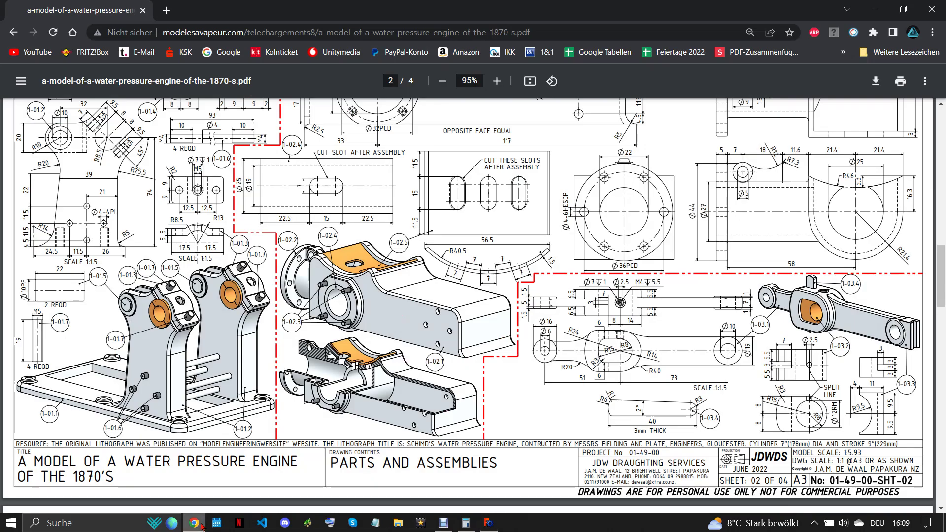
left_click(488, 523)
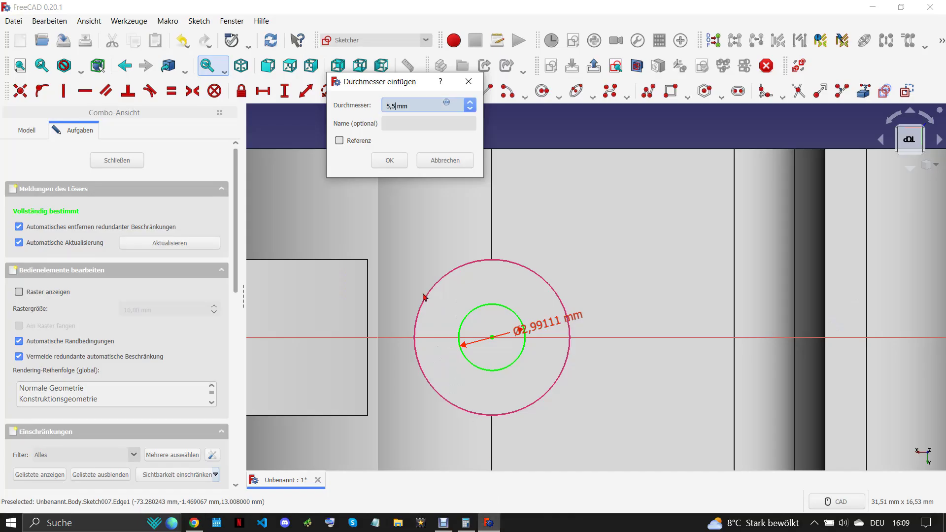
key("ctrl+a")
type("4")
left_click(390, 160)
left_click(129, 161)
left_click(421, 90)
type("5")
Confirm Pocket003 cutting the 4 mm oil hole 5,5 mm deep, then view the Chrome drawing.
mouse_move(610, 182)
middle_mouse_down()
mouse_move(606, 296)
mouse_move(542, 305)
middle_mouse_up()
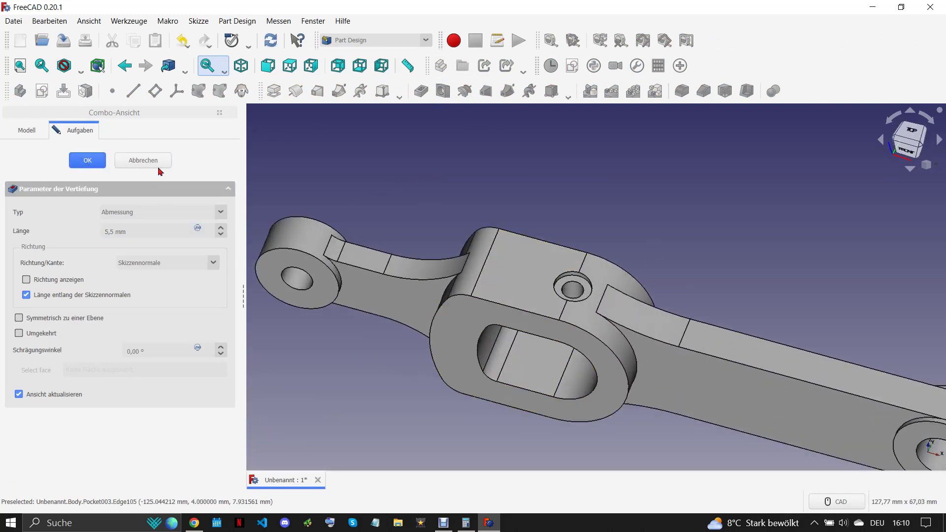
key("Return")
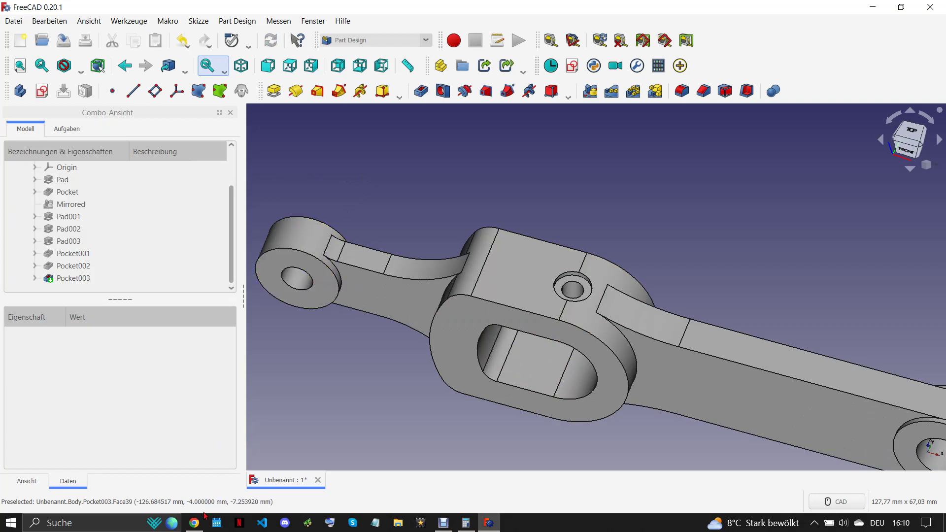
left_click(202, 518)
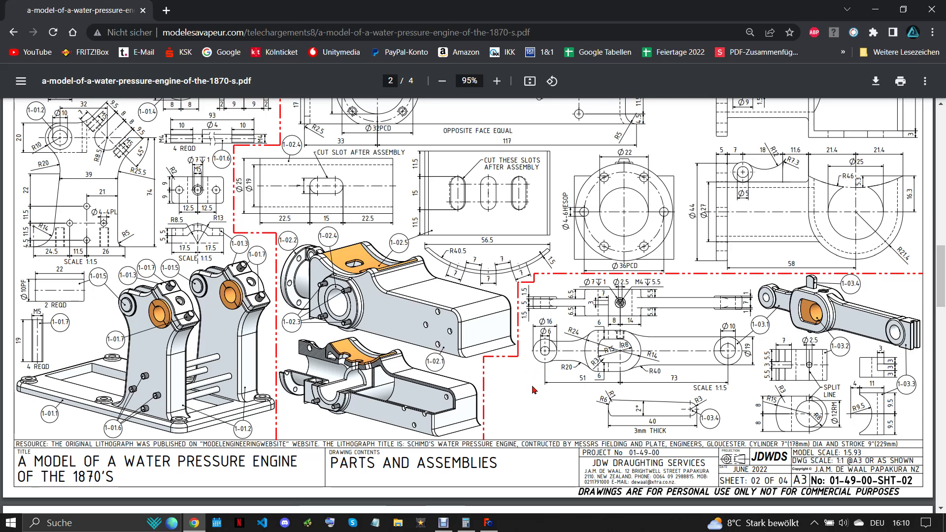
Start a new sketch, Sketch008, on the XZ plane and zoom in.
left_click(489, 523)
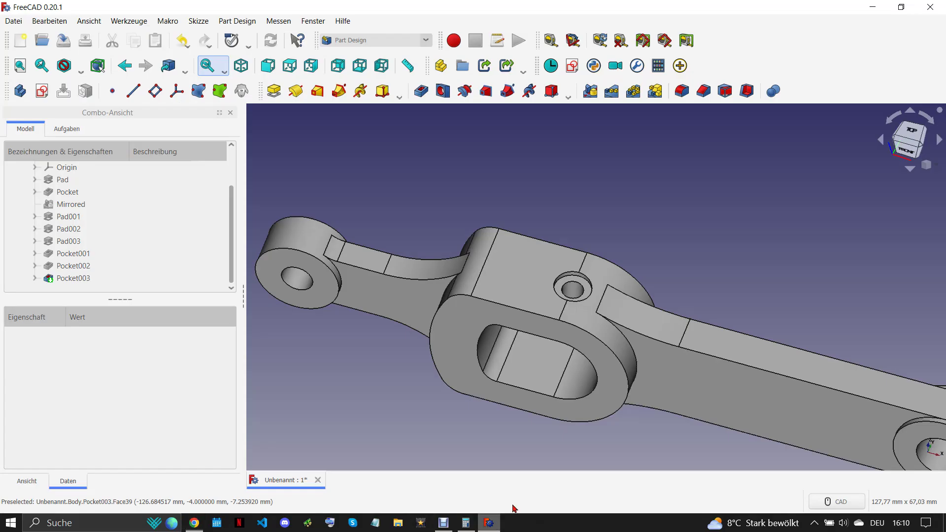
left_click(41, 91)
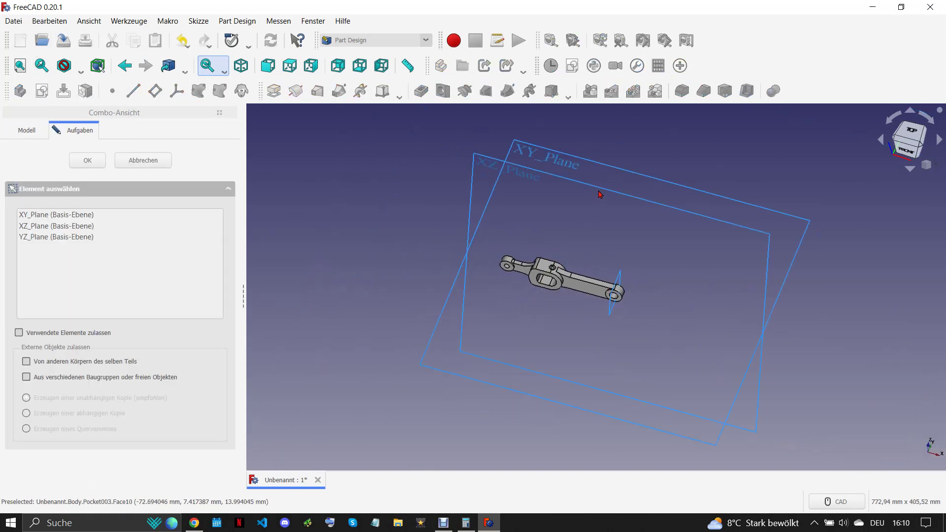
left_click(600, 194)
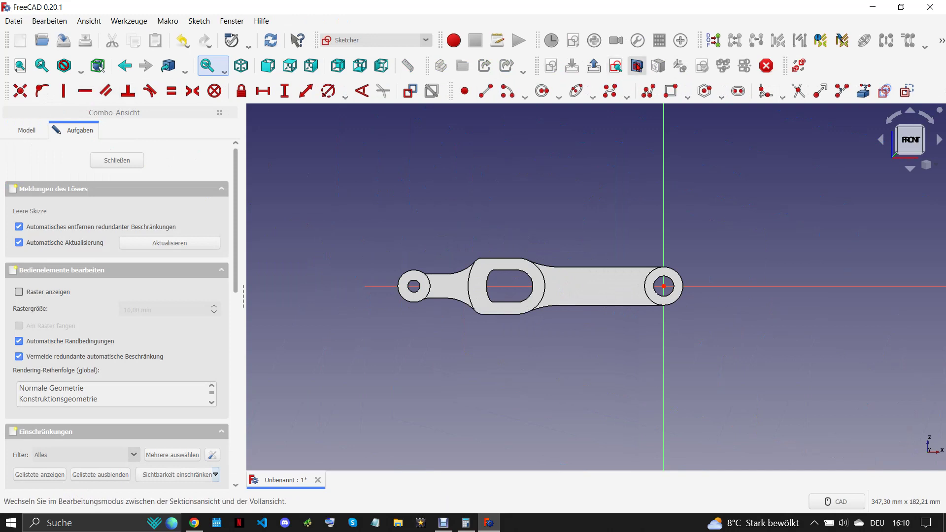
scroll(475, 320, "up", 4)
scroll(626, 226, "up", 1)
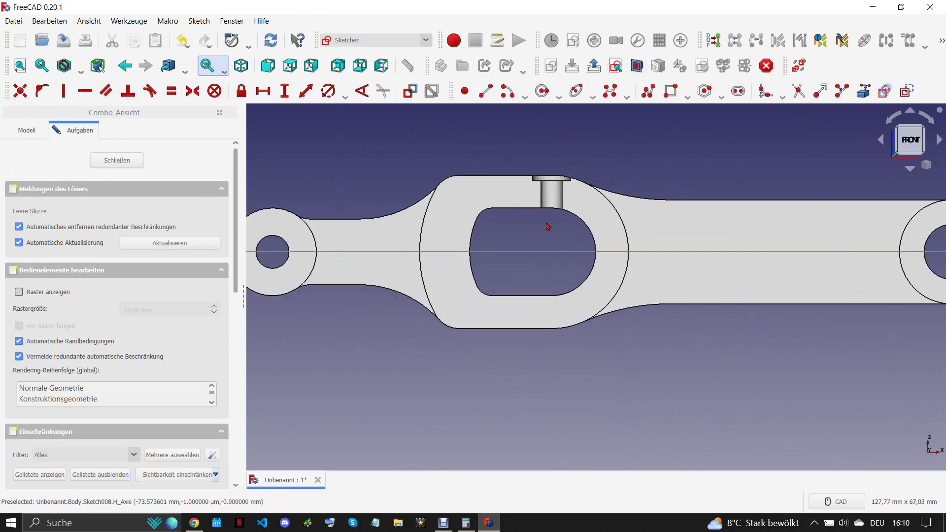
Draw a tall rectangle across the slotted eye and delete one automatic constraint.
left_click(671, 89)
left_click(509, 392)
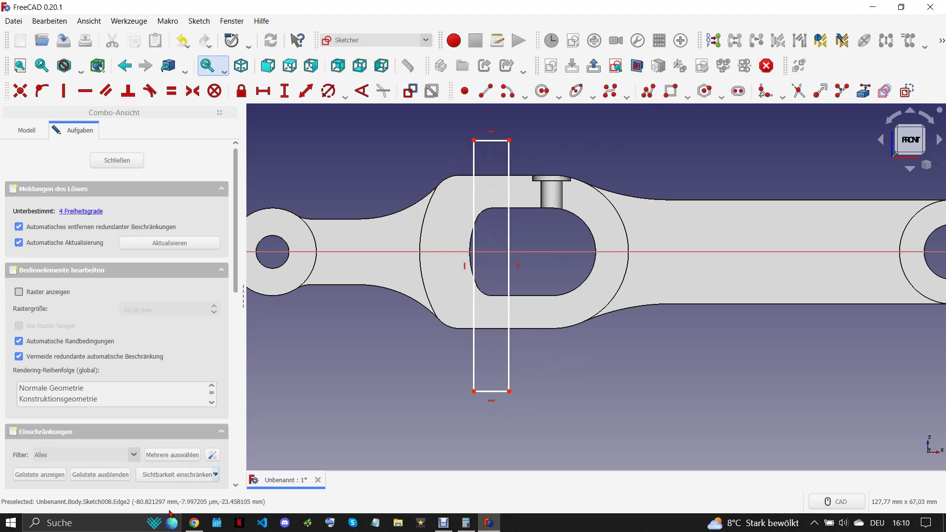
left_click(194, 523)
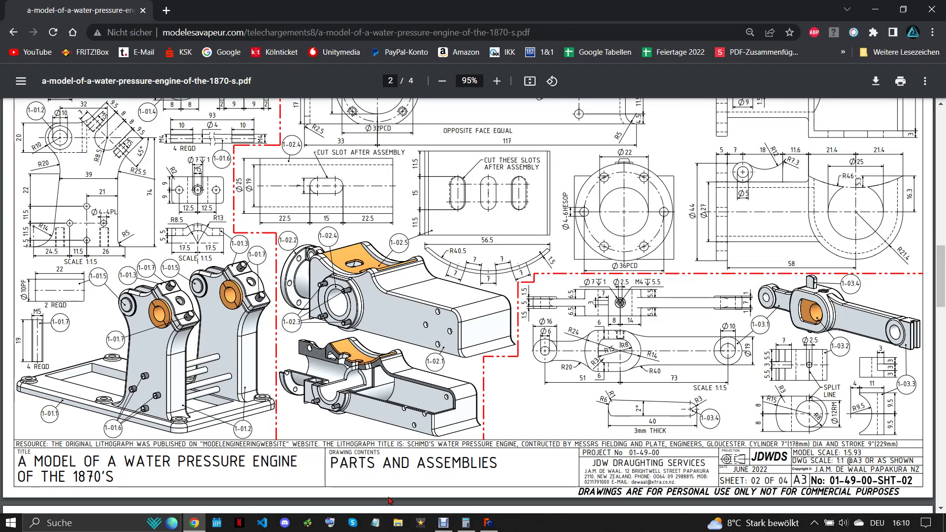
left_click(489, 523)
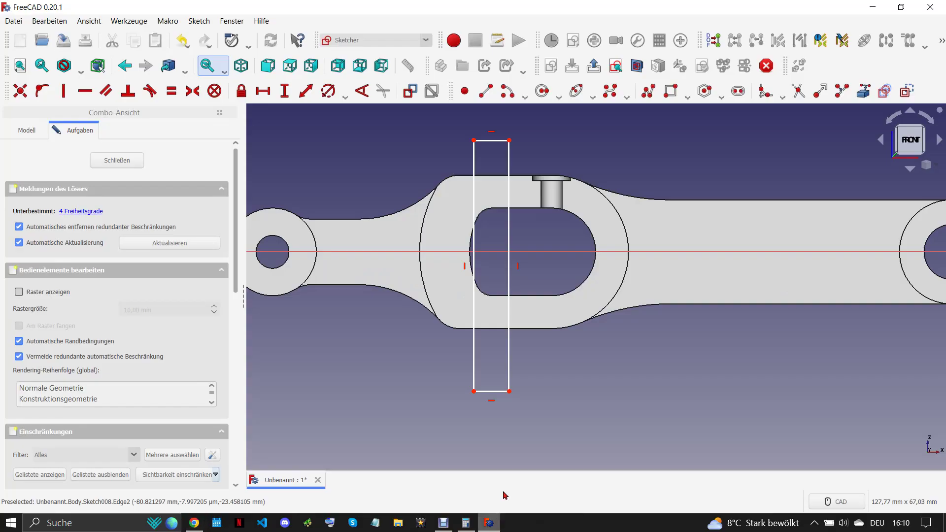
left_click(466, 267)
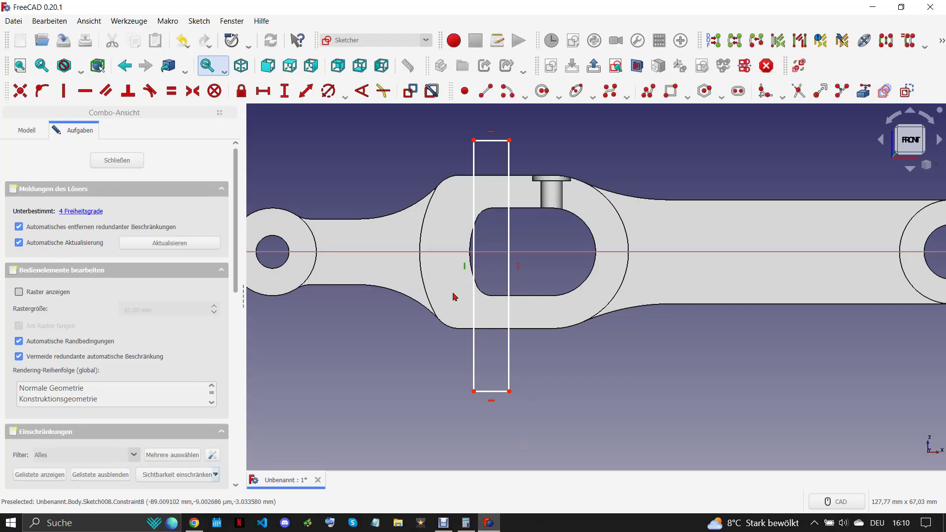
key("Delete")
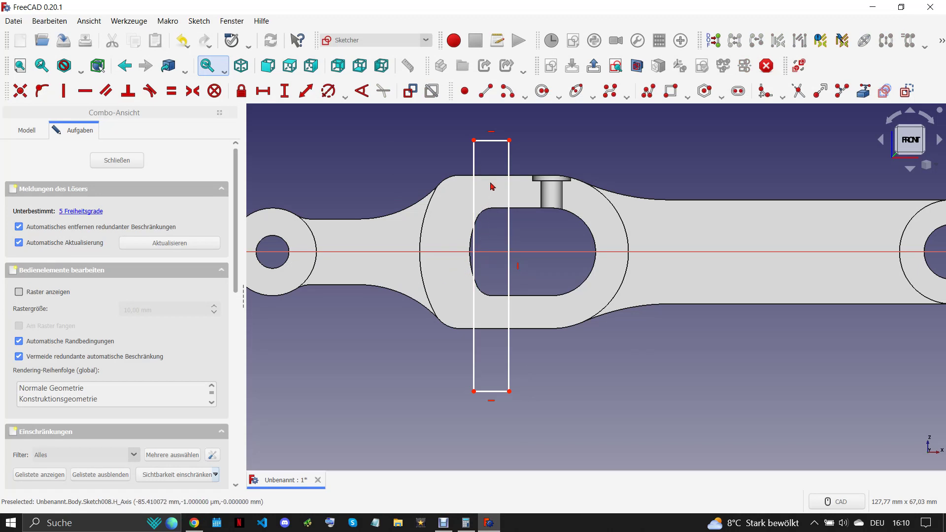
left_click(524, 175)
Reference the slot edge and arc, and set the right edge 8 mm from the arc centre.
left_click(554, 210)
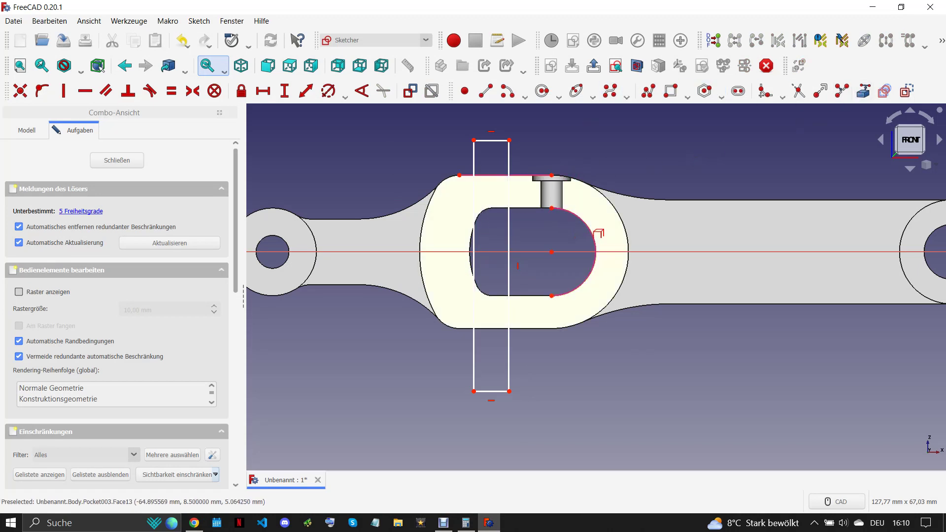
left_click(552, 252)
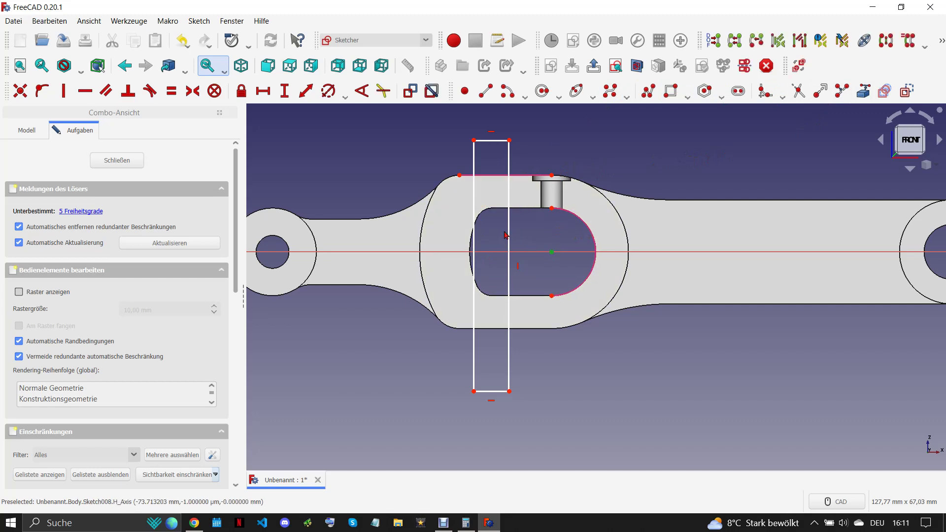
left_click(509, 236)
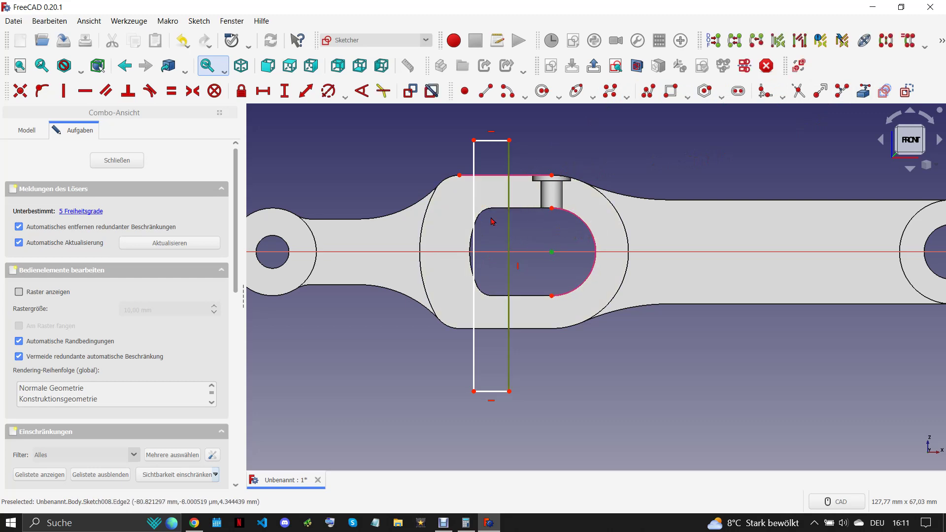
left_click(305, 91)
type("8")
left_click(367, 158)
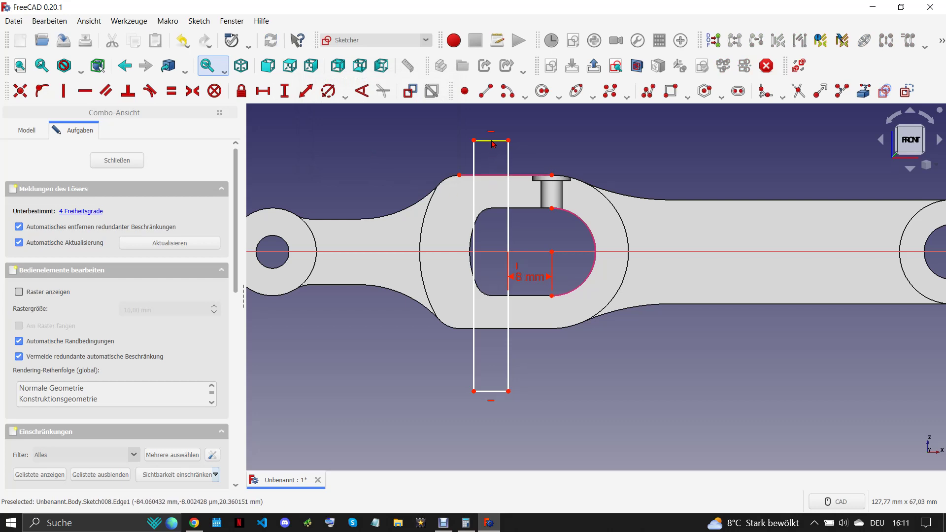
left_click(195, 523)
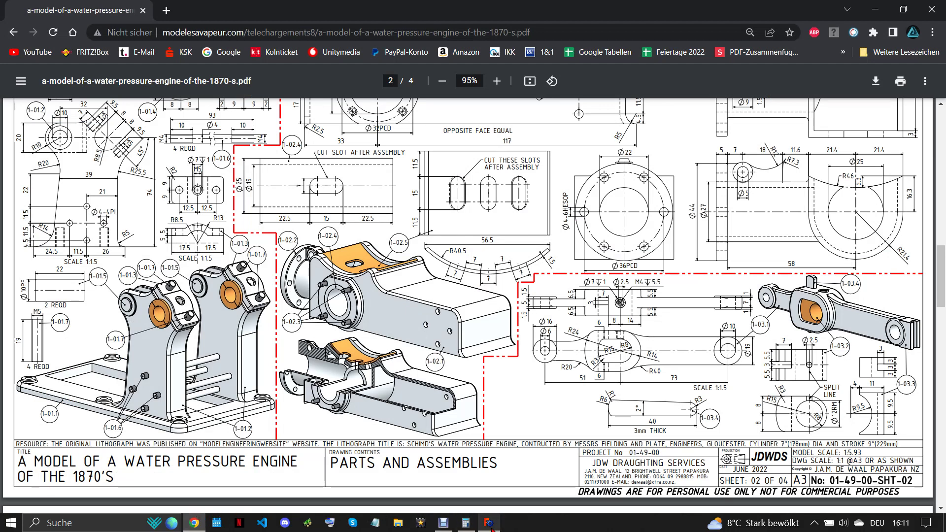
mouse_move(489, 522)
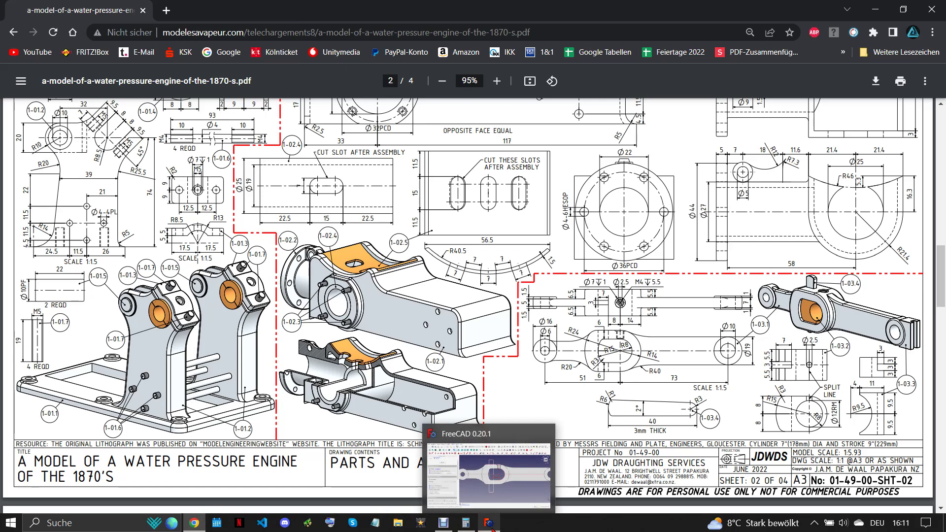
left_click(492, 523)
Place a point on each side line and constrain both onto the lever's top edge.
scroll(514, 176, "up", 4)
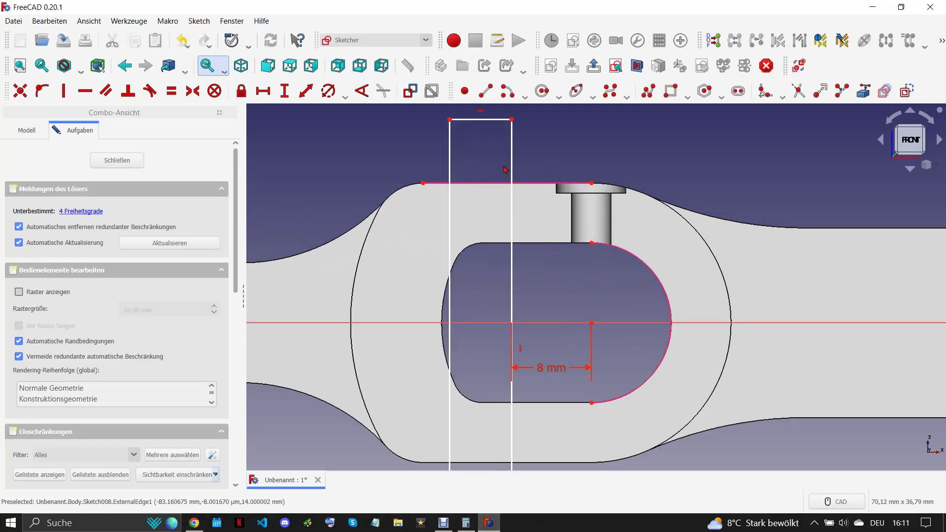
scroll(514, 176, "up", 1)
left_click(464, 92)
left_click(514, 179)
left_click(526, 187)
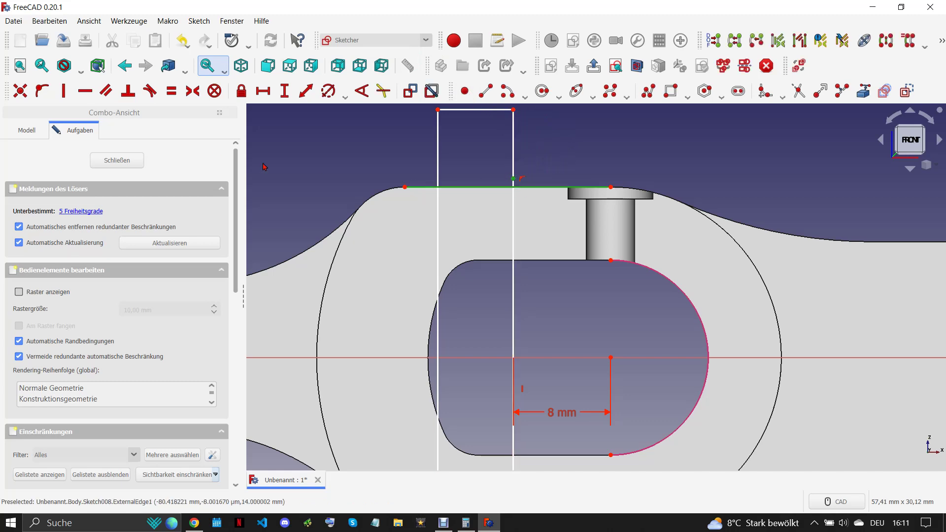
left_click(36, 94)
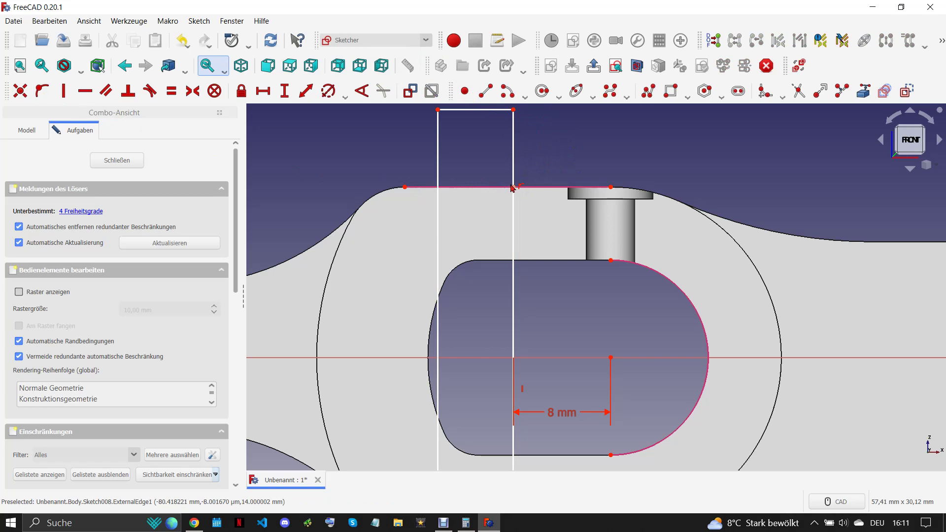
left_click(464, 90)
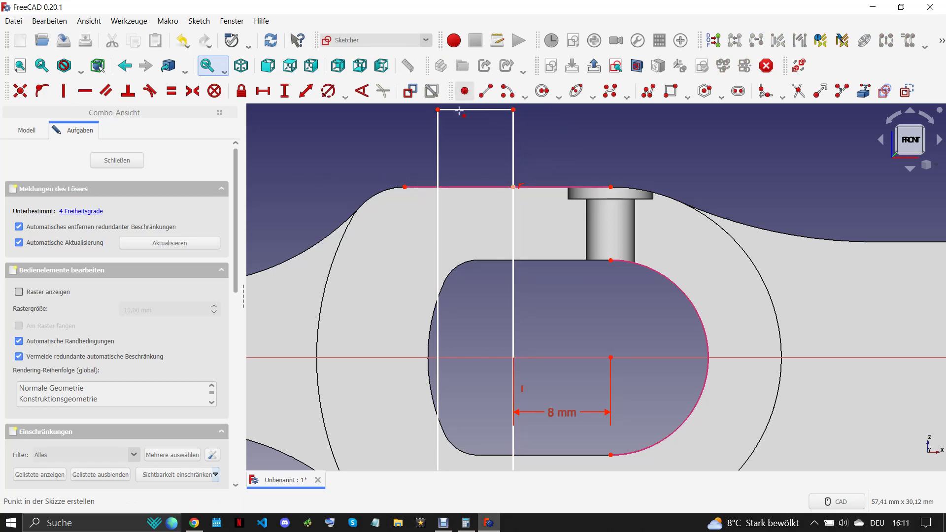
left_click(438, 179)
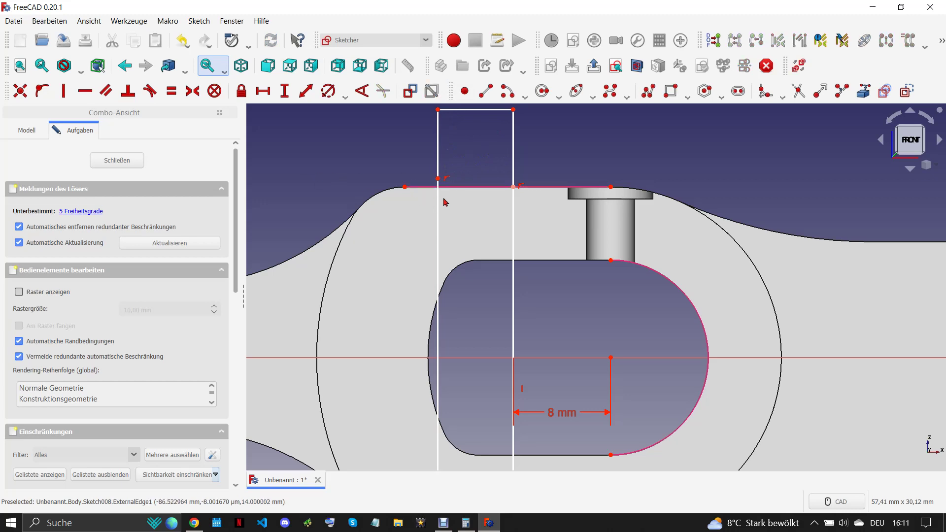
left_click(443, 187)
left_click(438, 178)
left_click(42, 90)
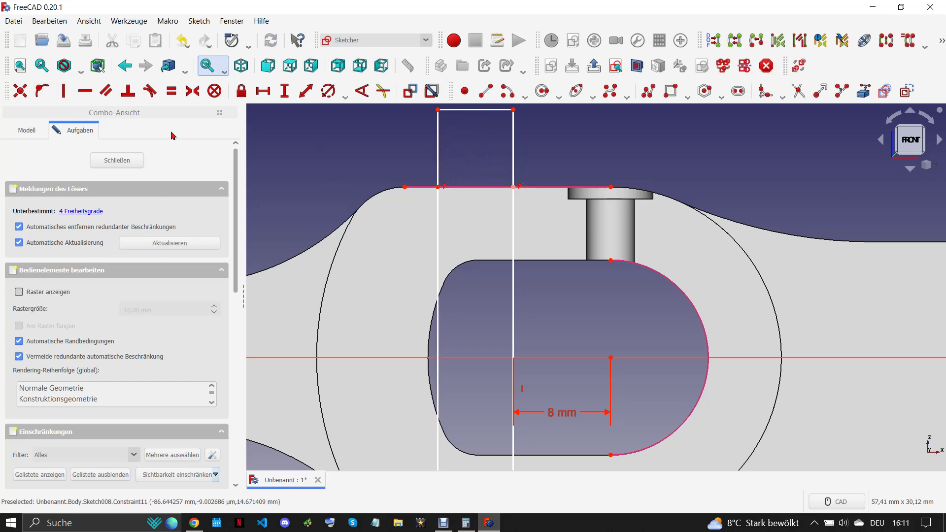
Set 7 mm between the two top points and a 2° angle between the side lines.
left_click(514, 188)
left_click(263, 91)
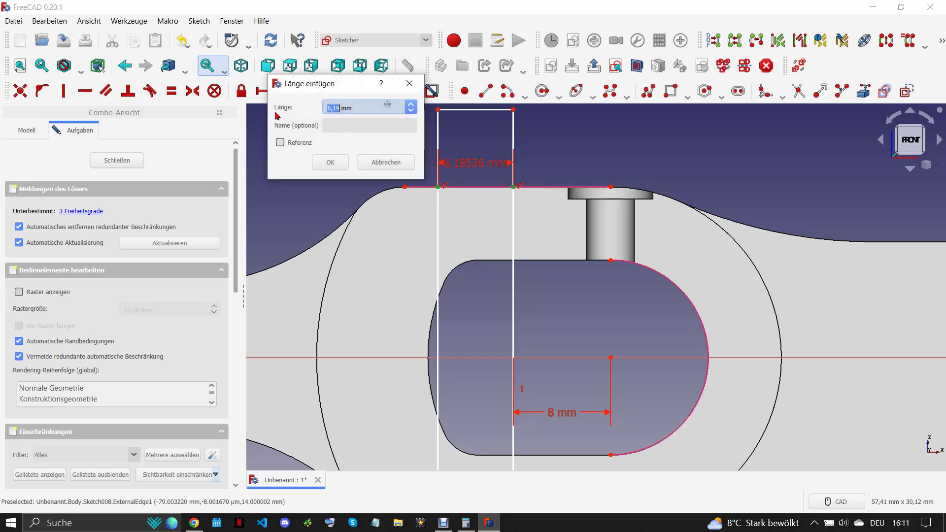
type("7")
key("Return")
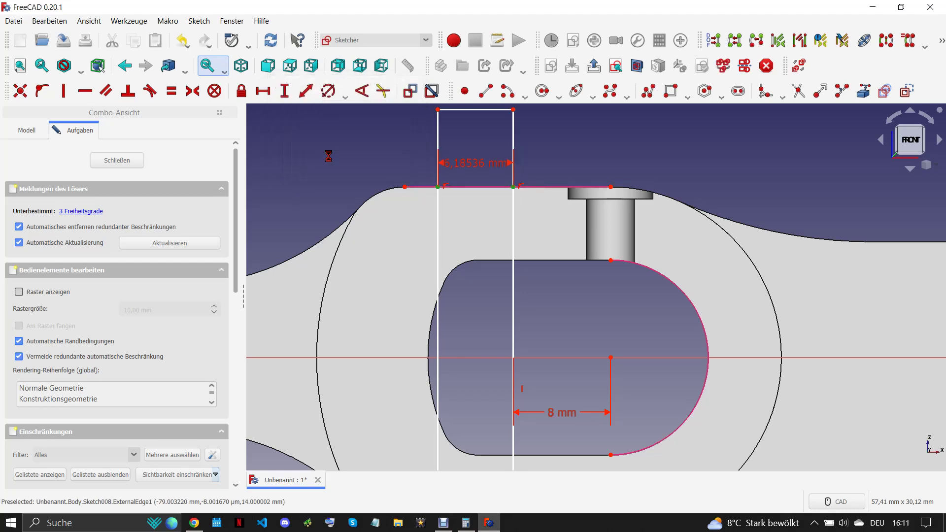
scroll(434, 182, "down", 2)
left_click(439, 236)
left_click(494, 232, "ctrl")
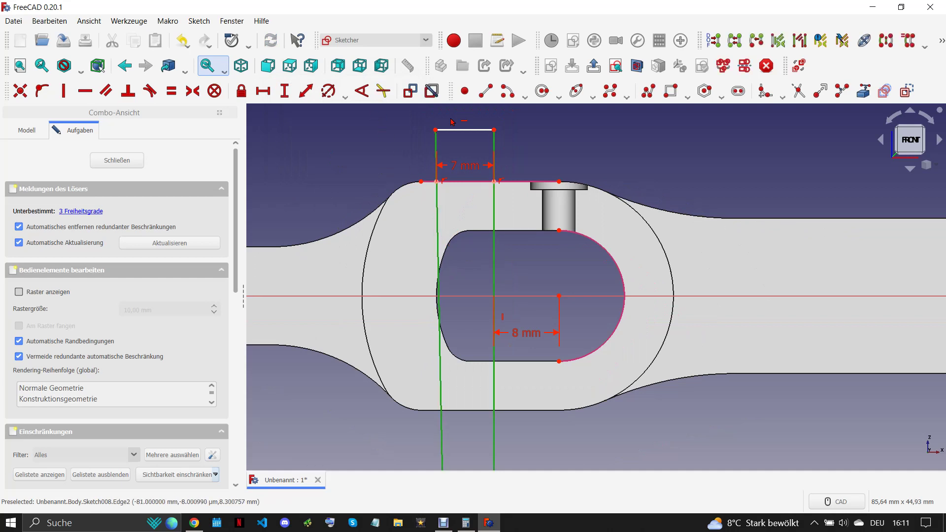
left_click(361, 91)
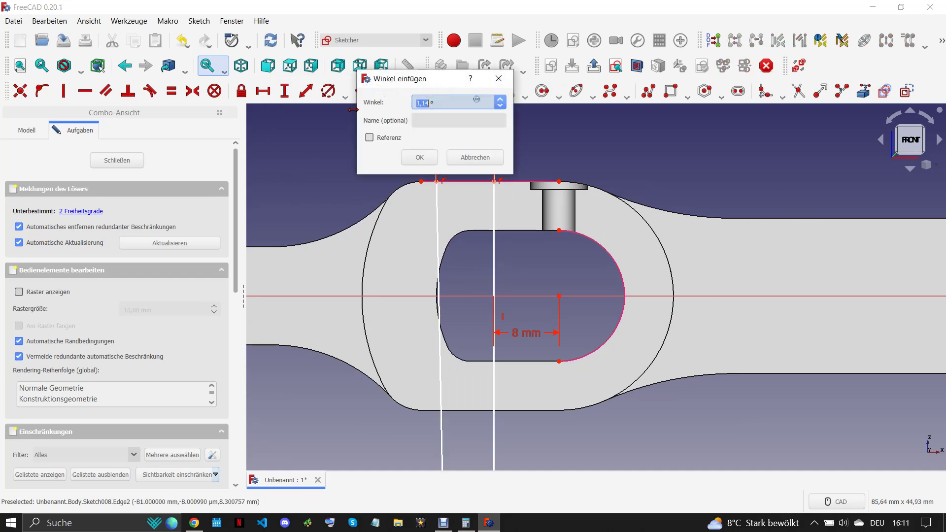
type("2")
left_click(420, 157)
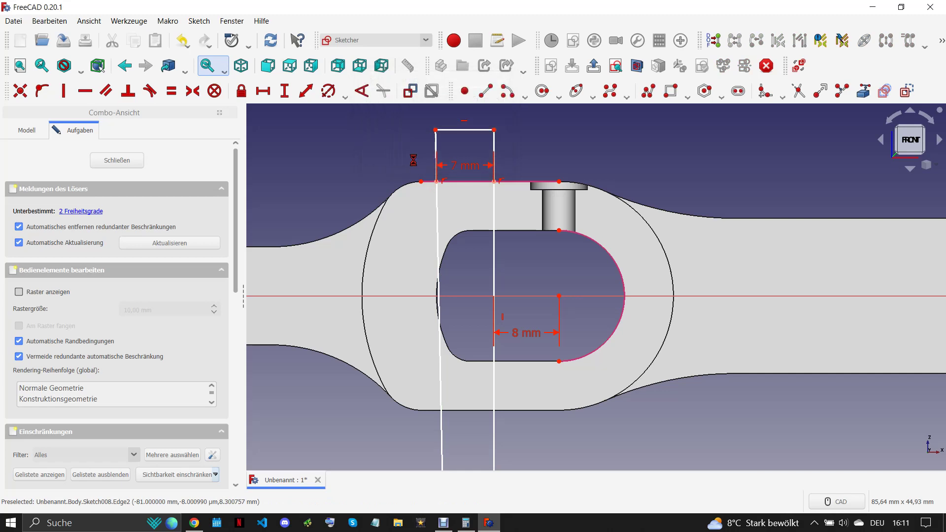
Give the right side line a 40 mm length.
scroll(420, 169, "down", 2)
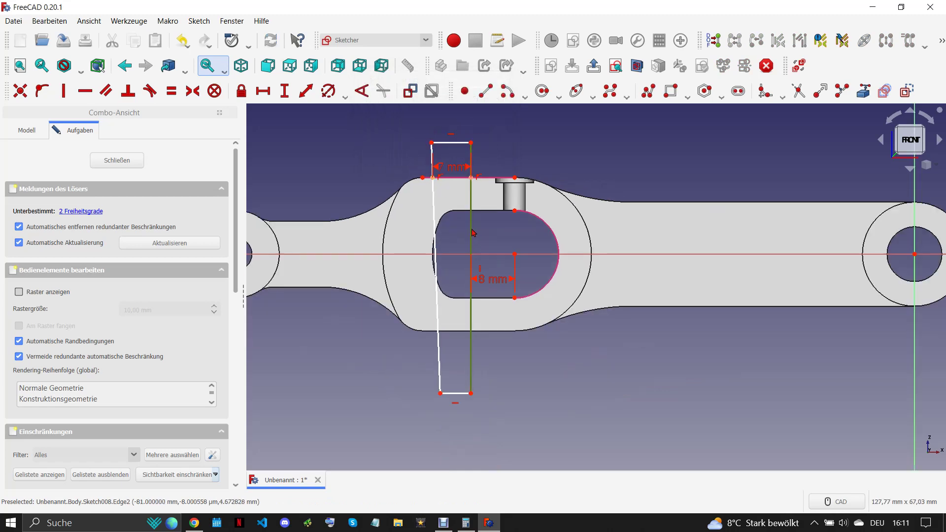
left_click(472, 232)
left_click(285, 91)
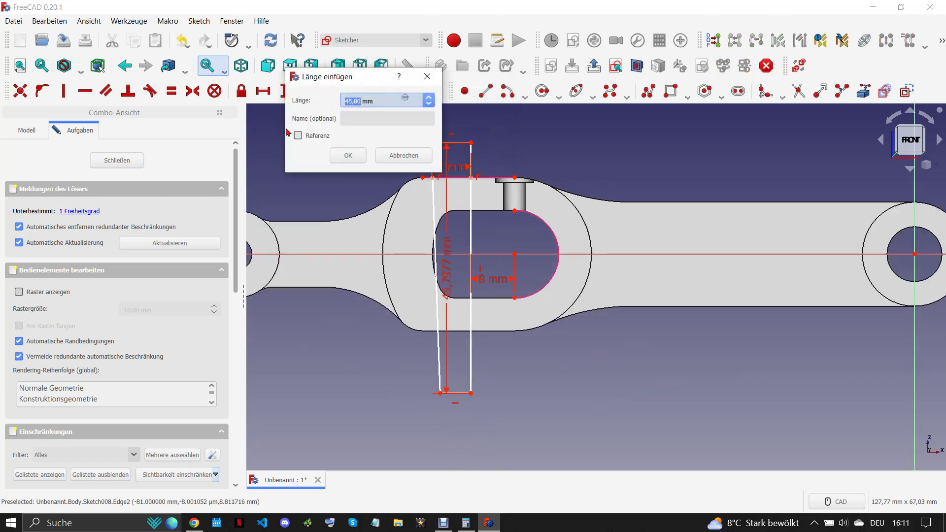
type("40")
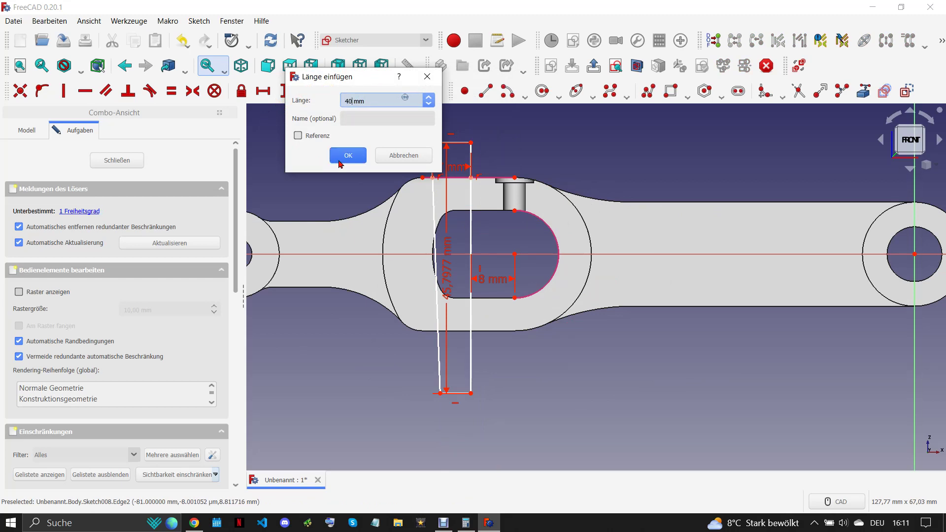
left_click(345, 156)
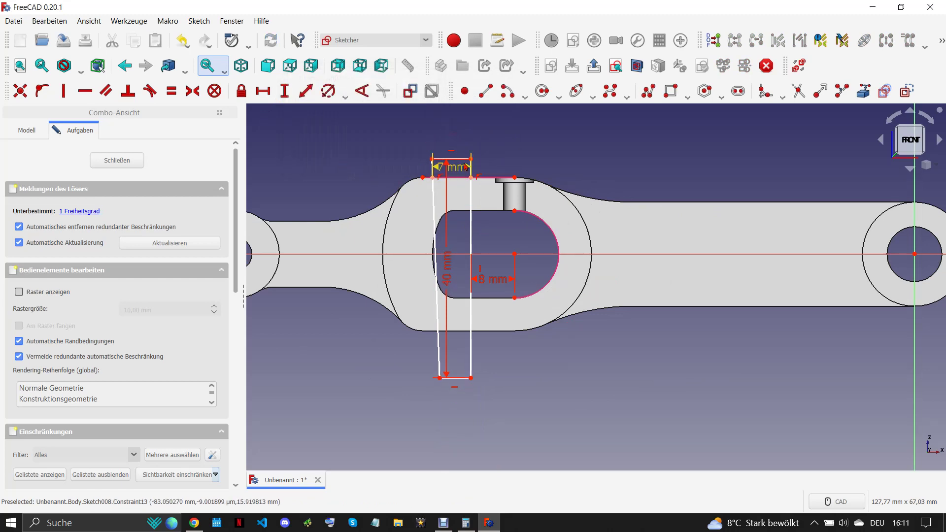
Move the 40 mm label aside and delete the profile's flat top line.
left_click_drag(471, 159, 471, 152)
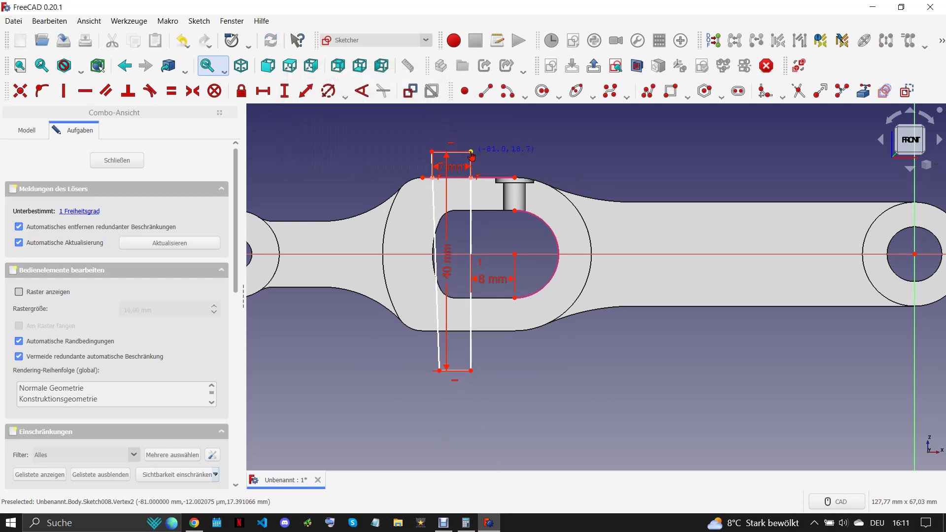
scroll(449, 171, "up", 1)
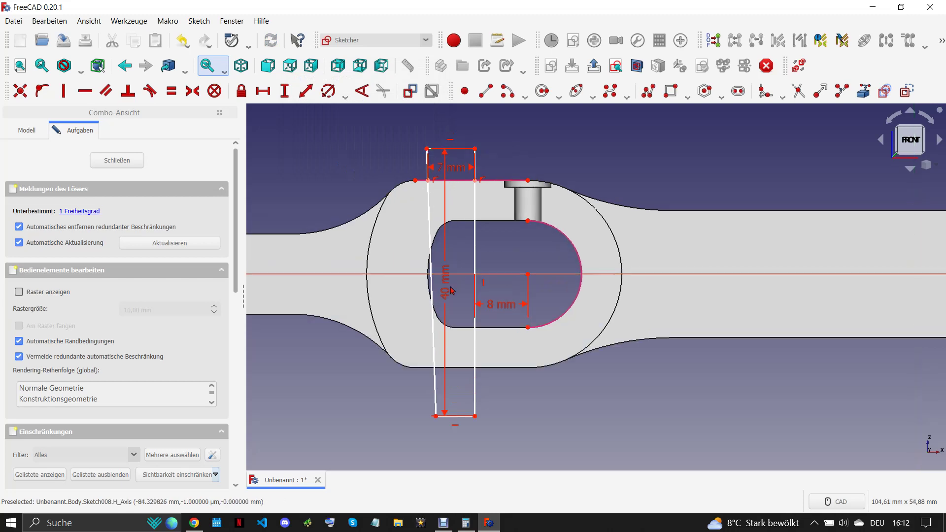
left_click_drag(446, 286, 503, 296)
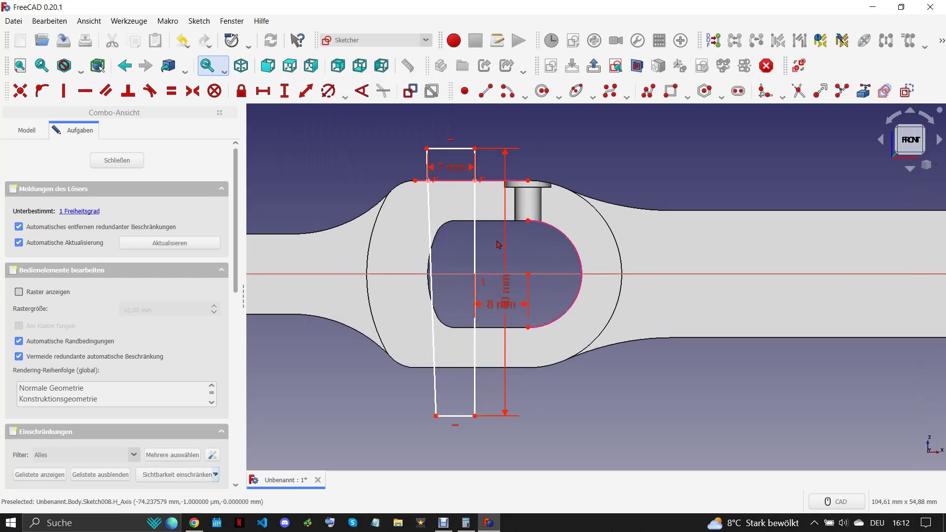
left_click(455, 149)
scroll(446, 132, "up", 3)
key("Delete")
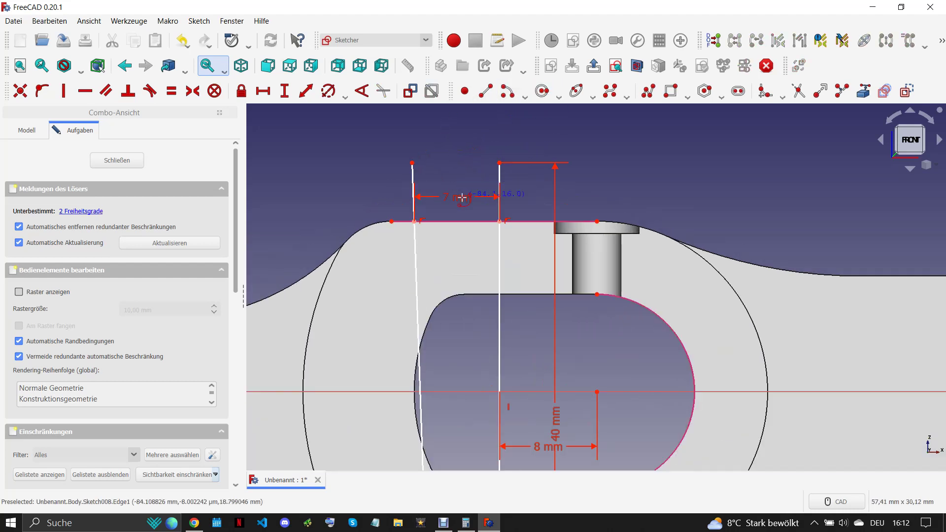
Draw an arc across the profile's top with a 6 mm radius.
left_click(451, 221)
left_click(440, 166)
left_click(475, 163)
left_click(333, 94)
type("6")
left_click(394, 161)
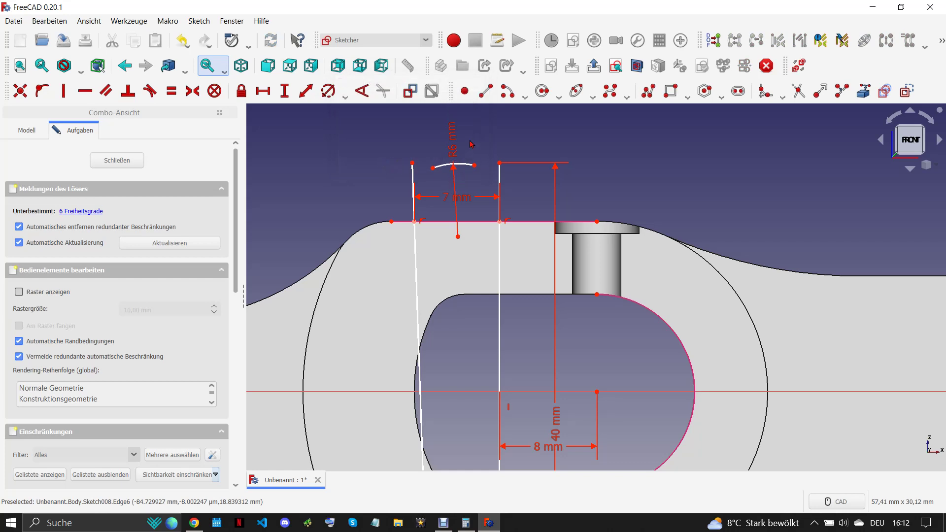
Join both arc ends to the side lines and make the arc ends horizontal.
left_click_drag(470, 141, 517, 172)
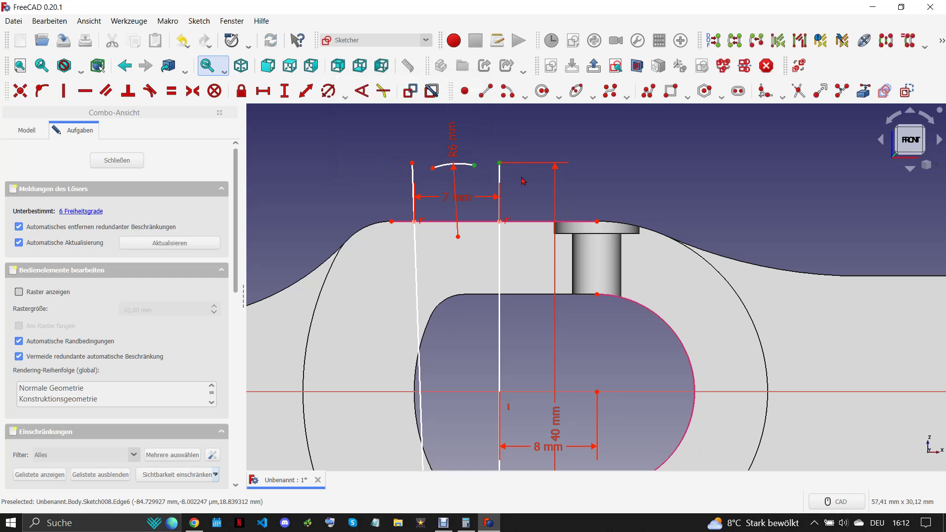
key("c")
left_click_drag(397, 141, 457, 187)
key("c")
scroll(463, 171, "down", 2)
scroll(468, 160, "down", 1)
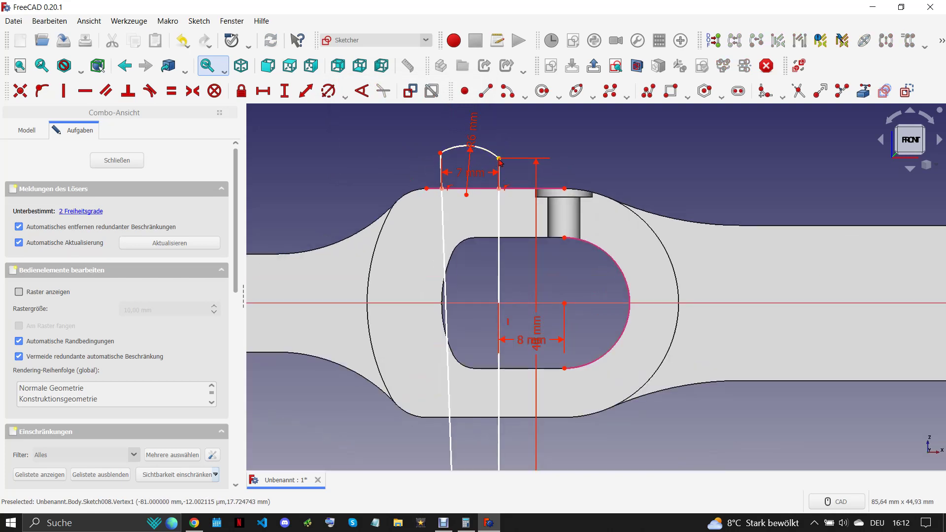
left_click(447, 160)
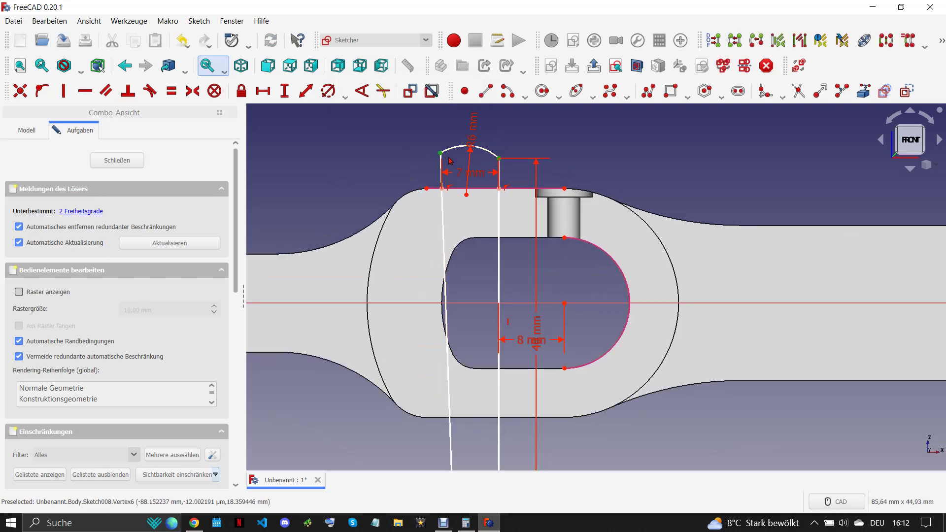
key("h")
scroll(498, 144, "down", 2)
left_click_drag(501, 373, 501, 364)
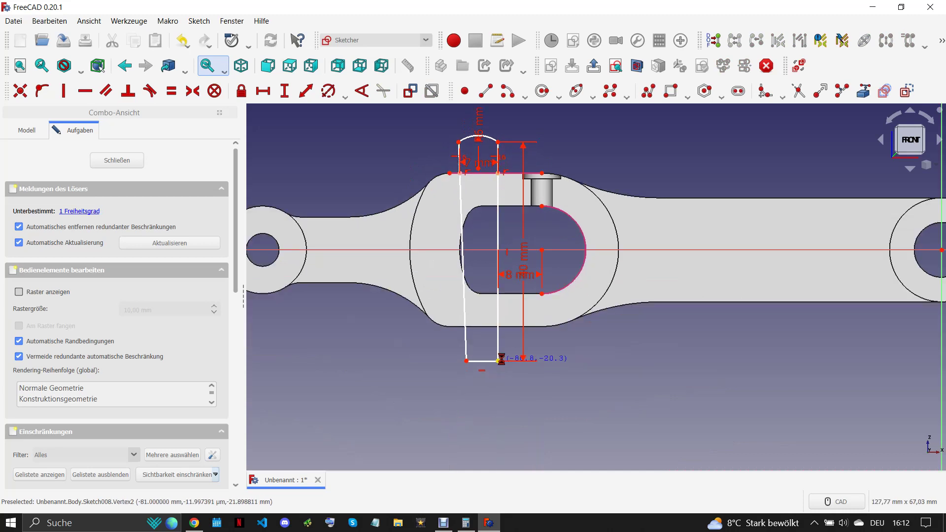
left_click(194, 522)
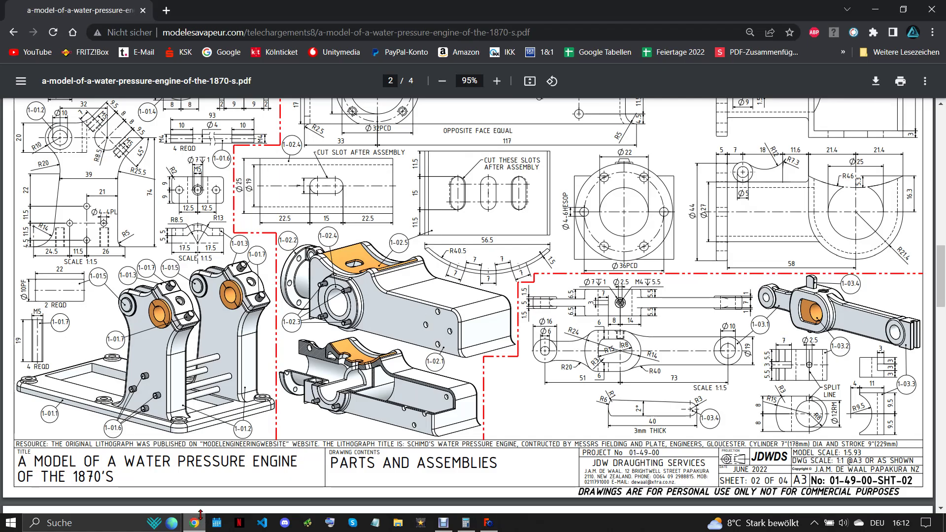
left_click(489, 523)
scroll(500, 376, "up", 5)
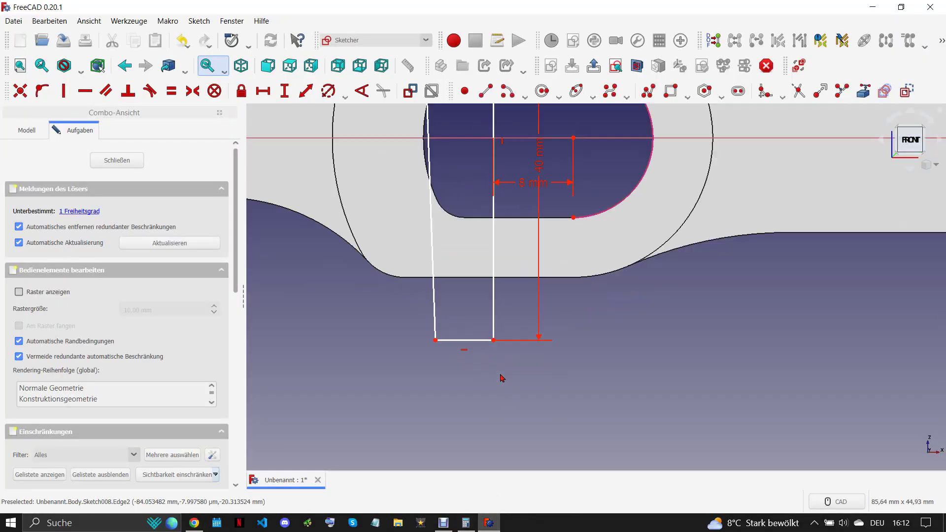
Add a vertical distance from the horizontal axis to the bottom corner, trying 20 then 40 mm.
left_click_drag(475, 330, 445, 260)
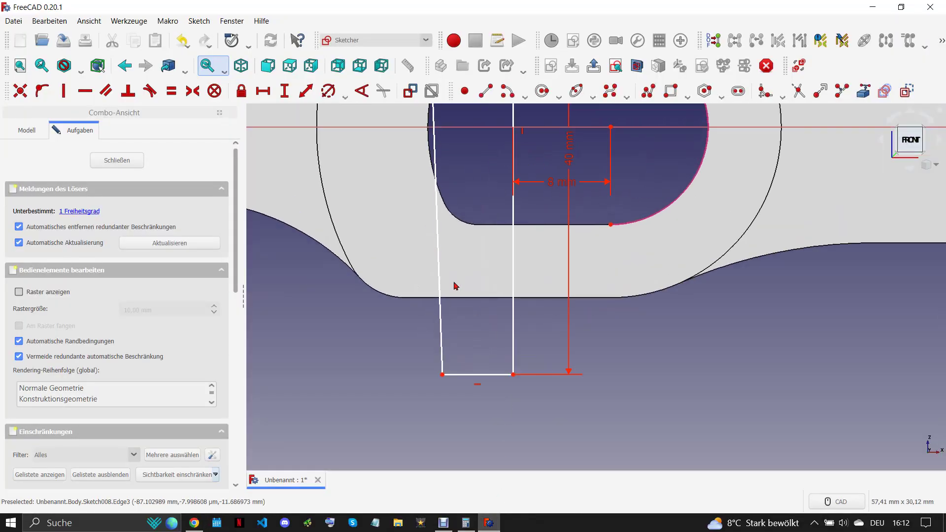
scroll(492, 377, "down", 1)
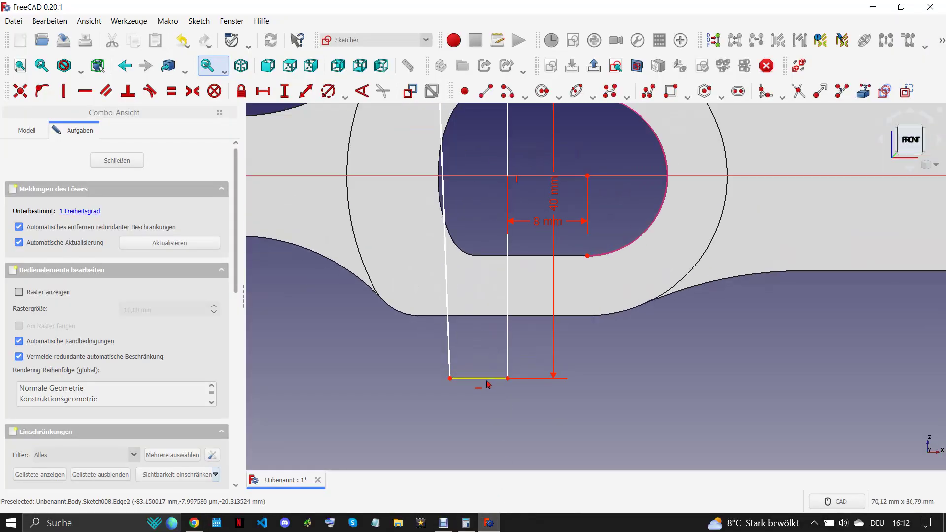
scroll(485, 382, "down", 2)
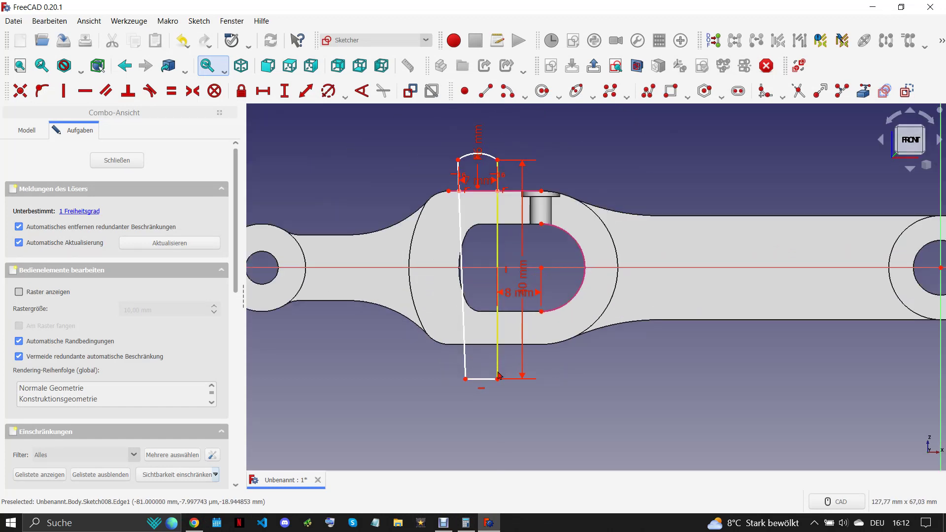
left_click_drag(498, 379, 497, 386)
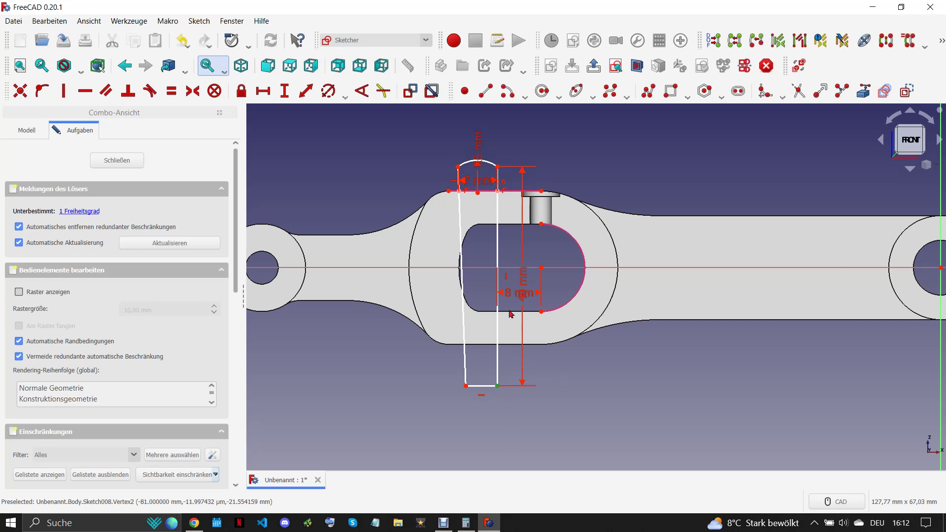
left_click(466, 268)
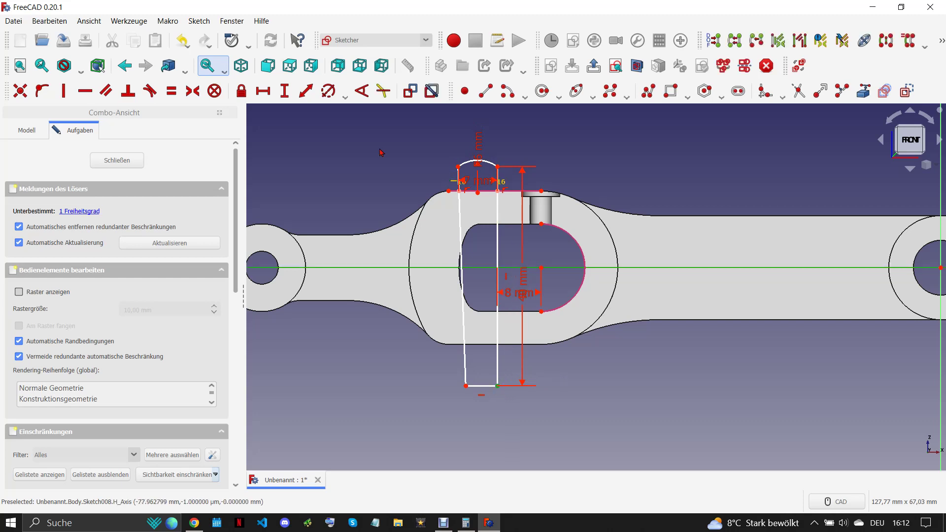
left_click(304, 98)
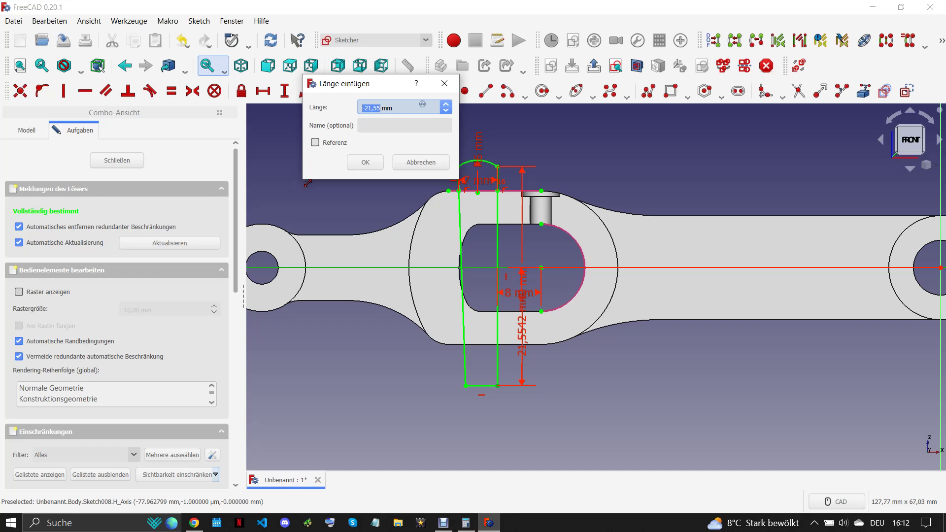
type("20")
key("Return")
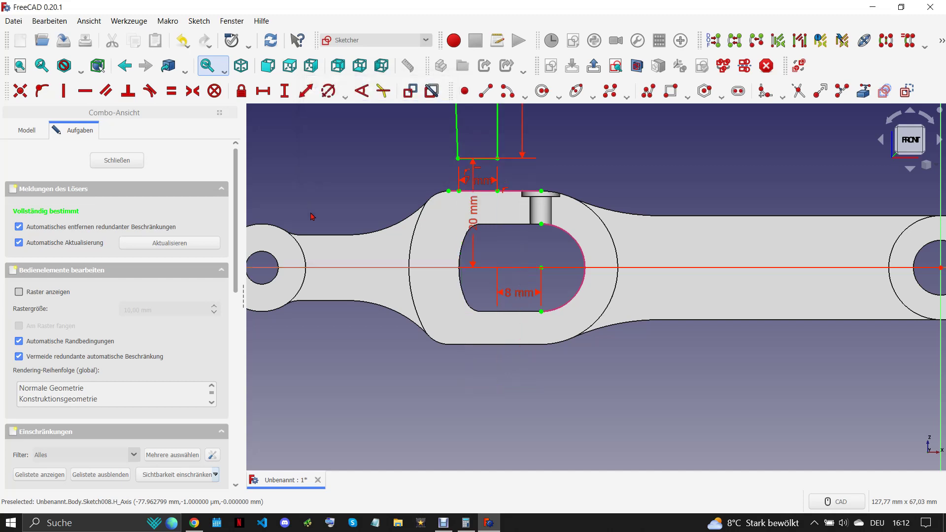
double_click(474, 223)
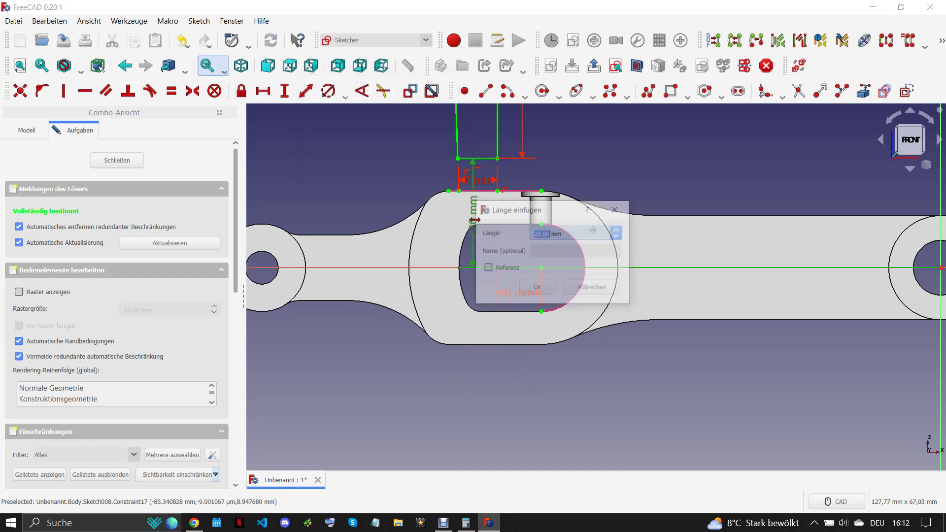
type("40")
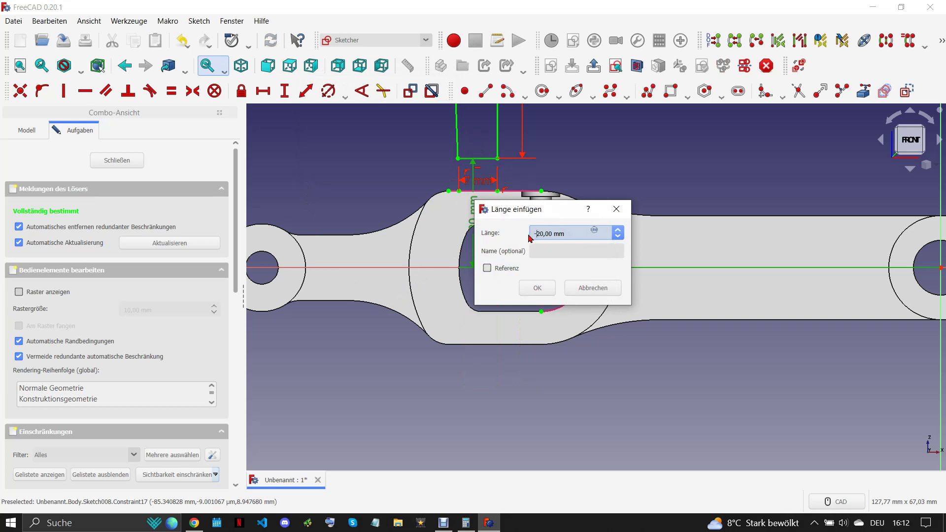
key("Return")
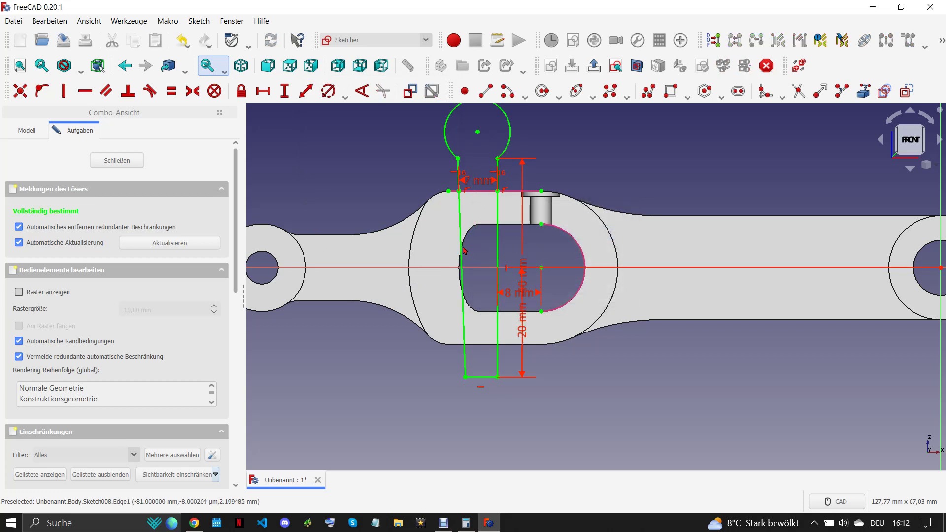
Undo those changes and set the bottom corner at -20 mm from the axis.
scroll(444, 261, "down", 2)
scroll(444, 261, "up", 2)
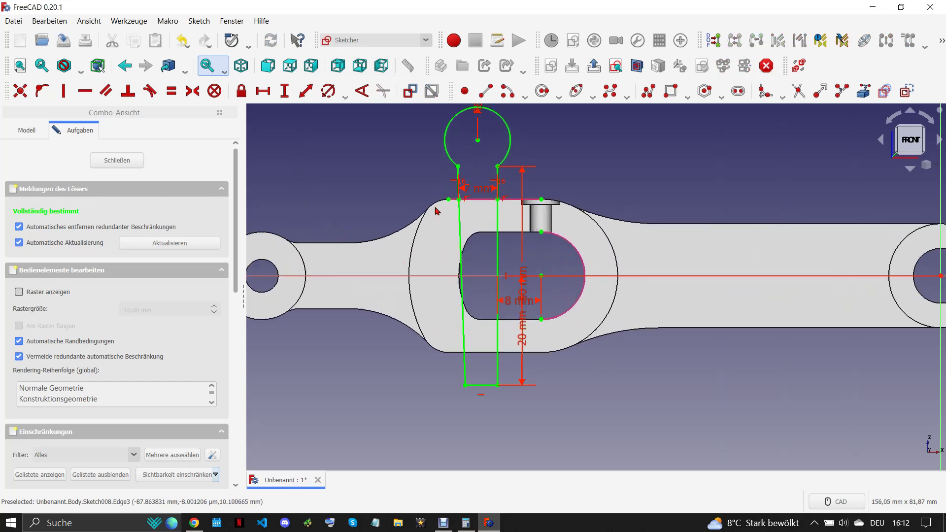
left_click(192, 47)
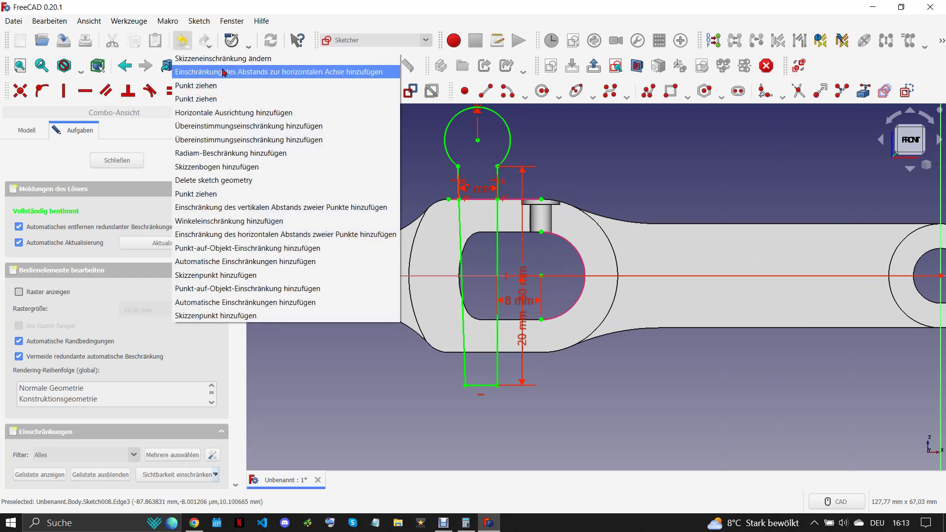
left_click(227, 74)
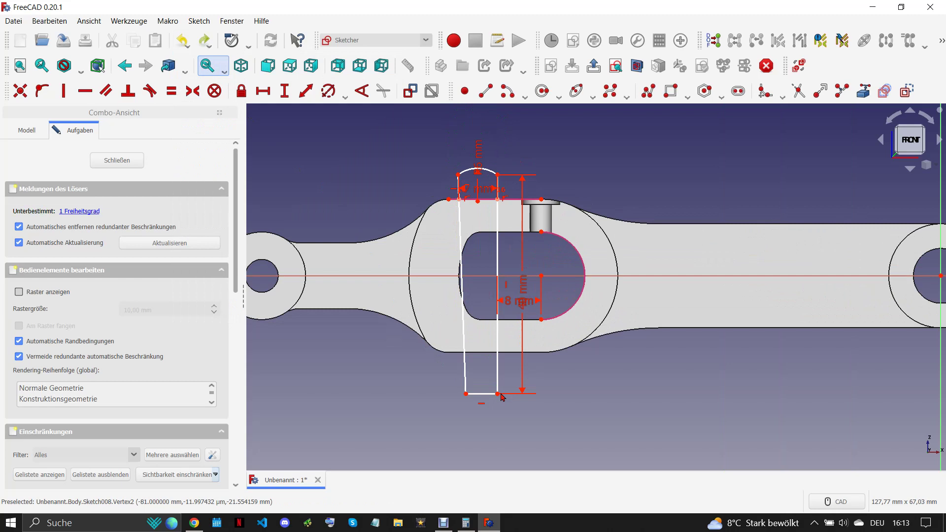
left_click(499, 395)
left_click(285, 91)
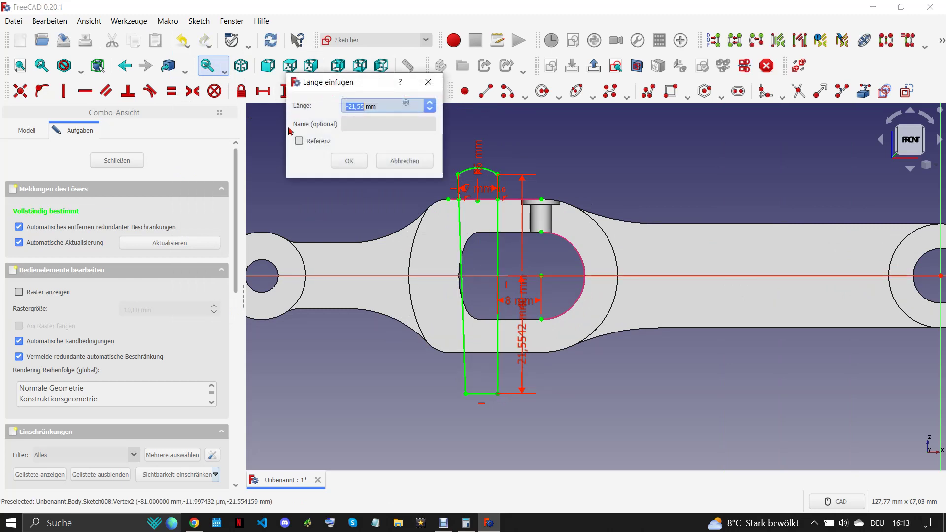
type("-20")
key("Return")
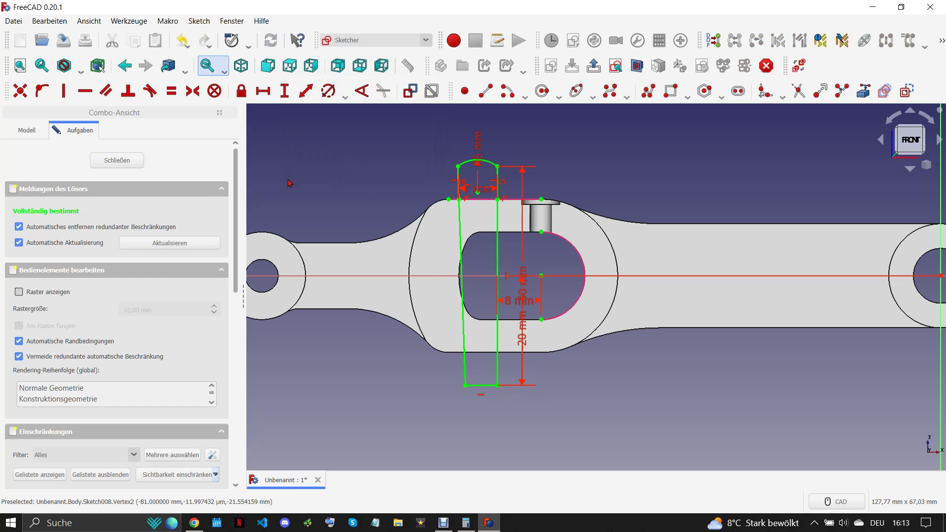
Rearrange the 20, 40 and 7 mm dimension labels and close the sketch.
left_click_drag(521, 339, 564, 332)
left_click_drag(523, 283, 626, 209)
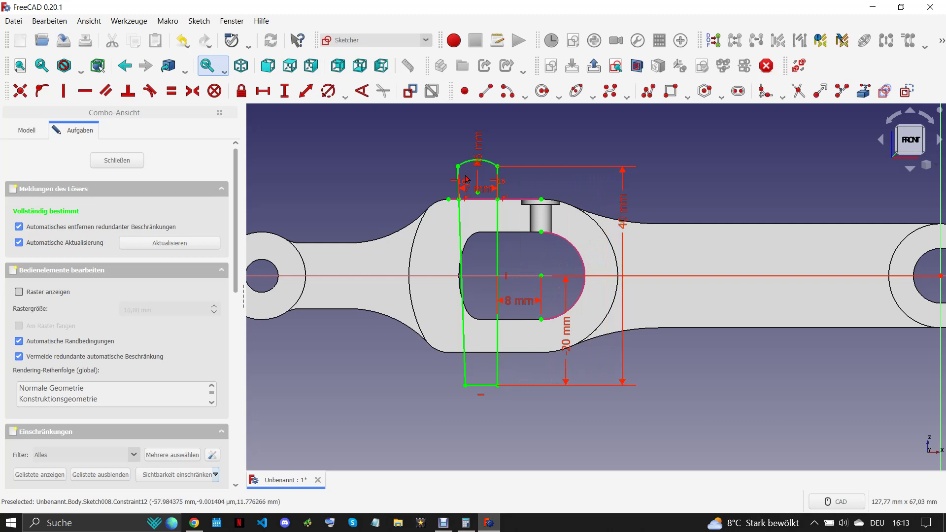
left_click_drag(484, 187, 540, 137)
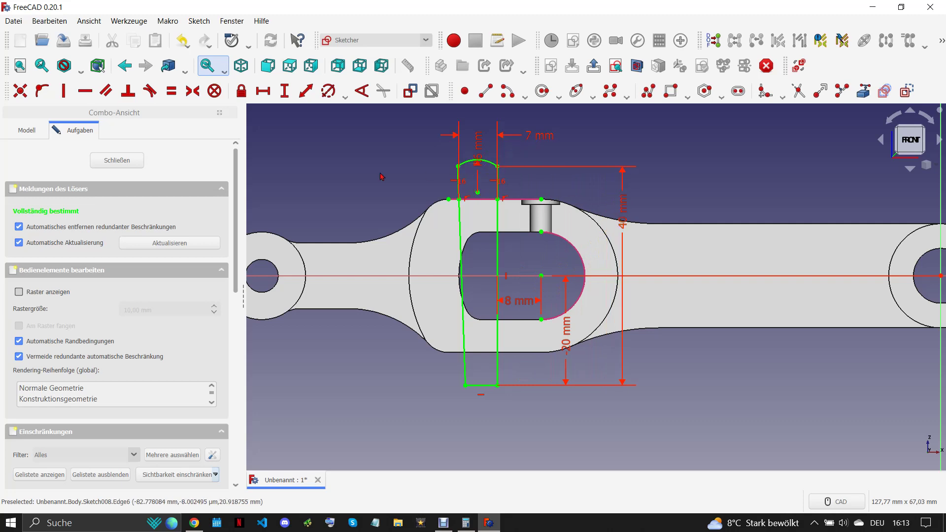
left_click(124, 161)
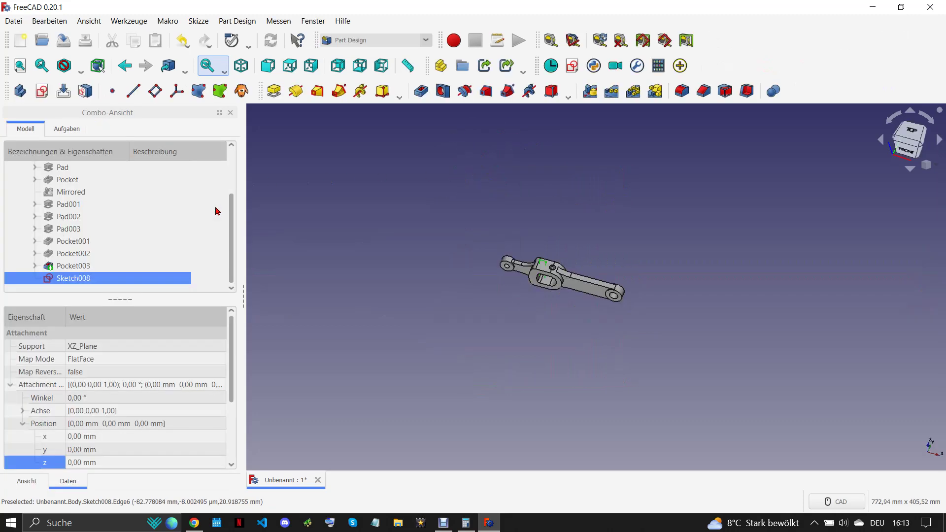
Cut Sketch008 as Pocket004, 3 mm deep and symmetric to the sketch plane.
scroll(550, 229, "up", 3)
left_click(422, 92)
type("3")
left_click(20, 319)
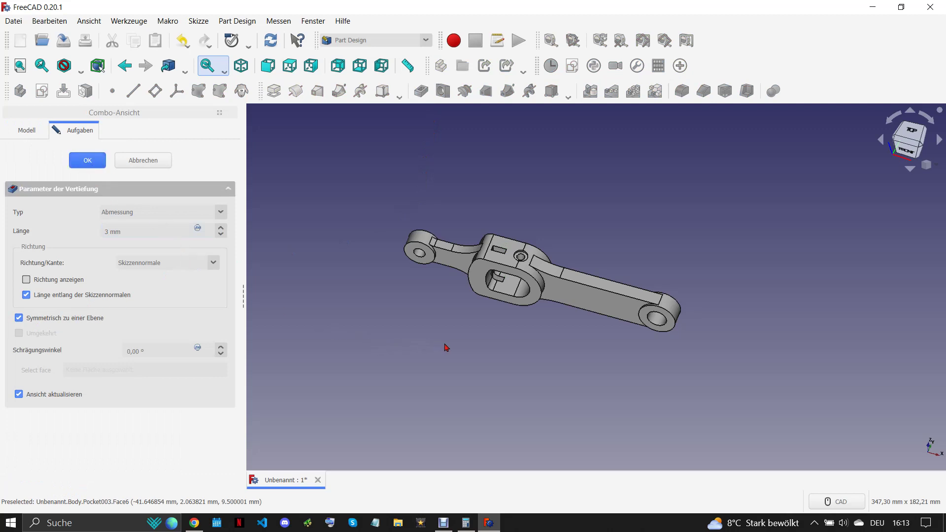
key("Return")
Copy Sketch008 alone, excluding Sketch007, XZ_Plane and dependent features.
left_click(34, 278)
left_click(74, 290)
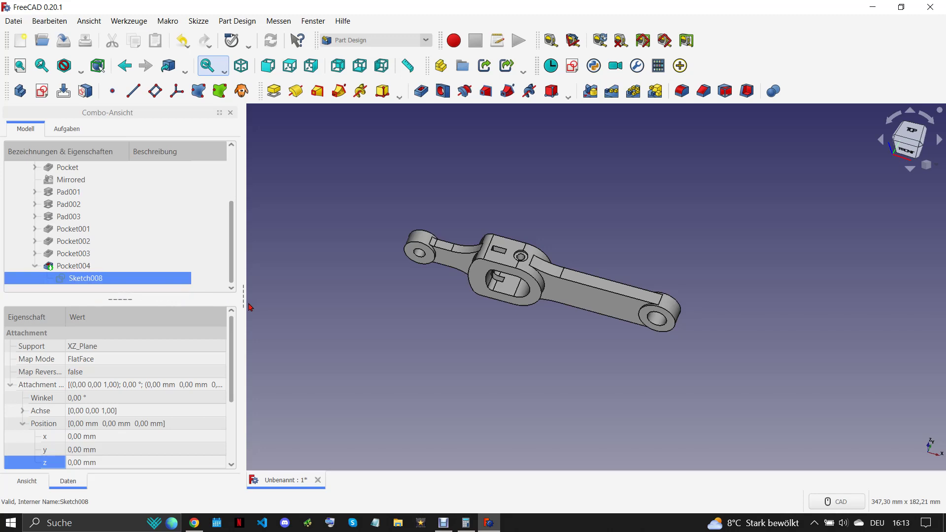
key("ctrl+c")
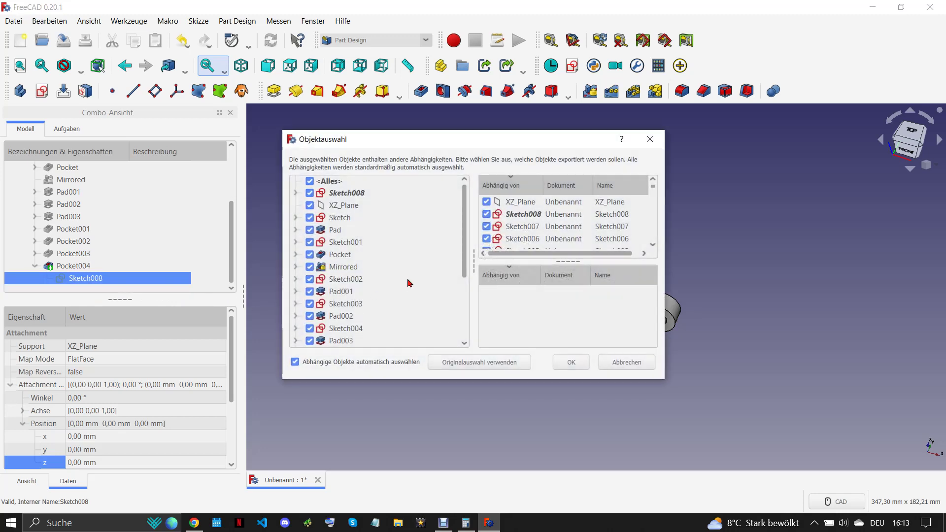
left_click(486, 226)
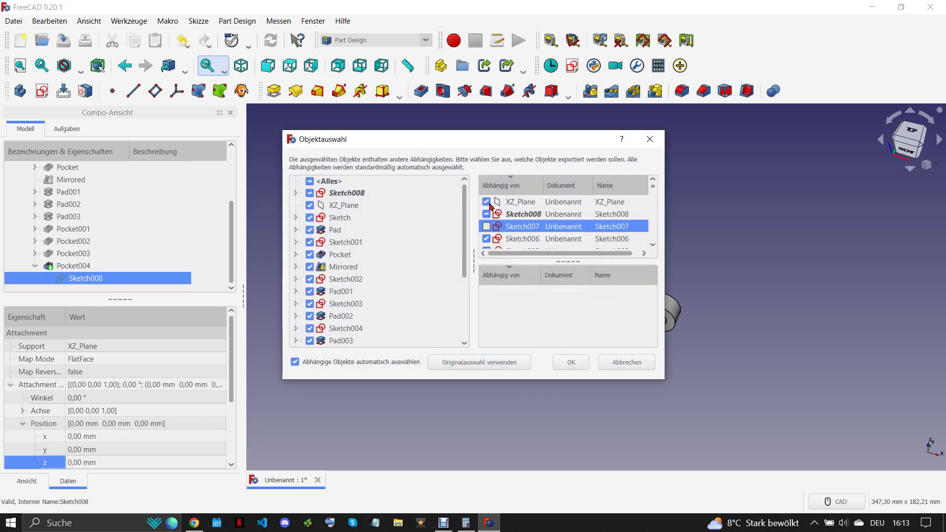
left_click(486, 239)
left_click(486, 239)
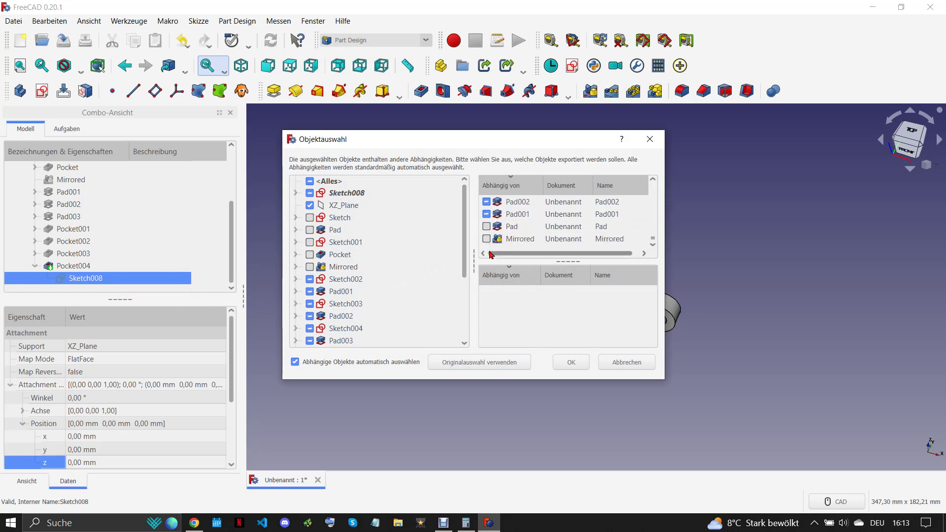
left_click(486, 214)
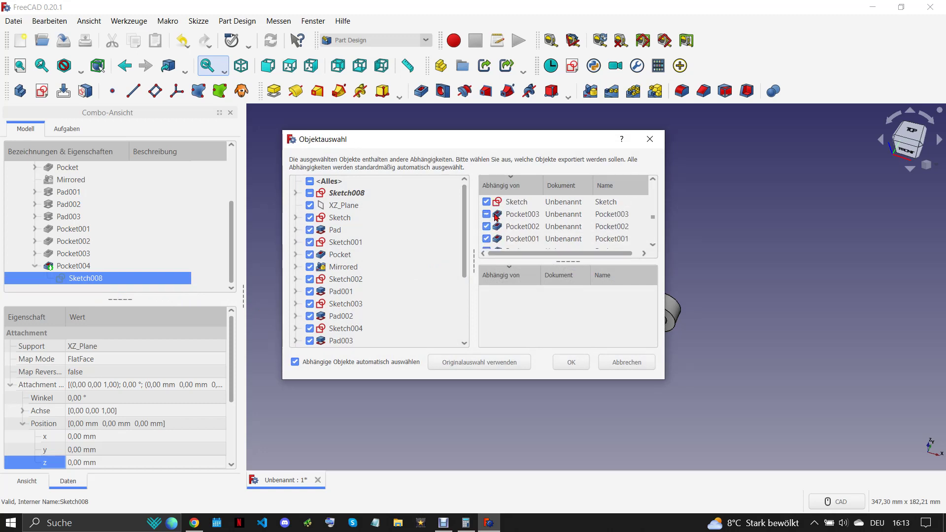
left_click(487, 215)
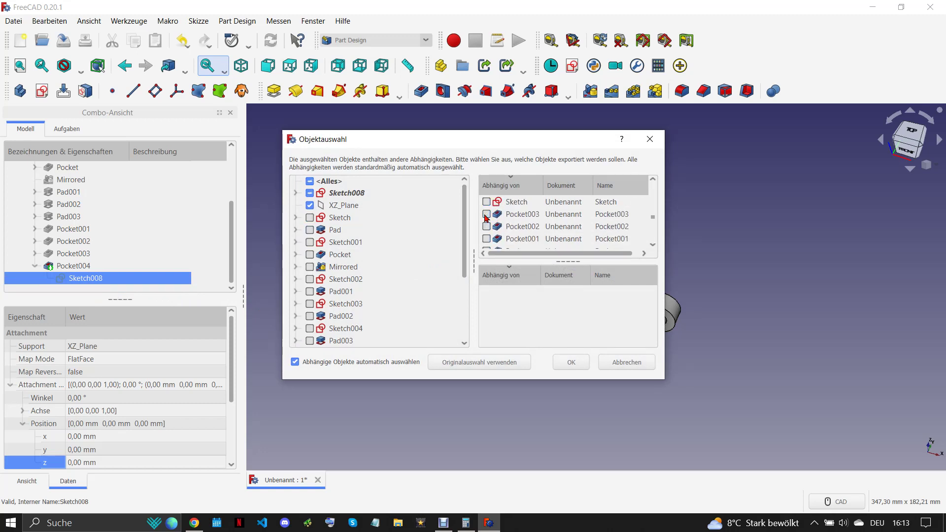
left_click(486, 203)
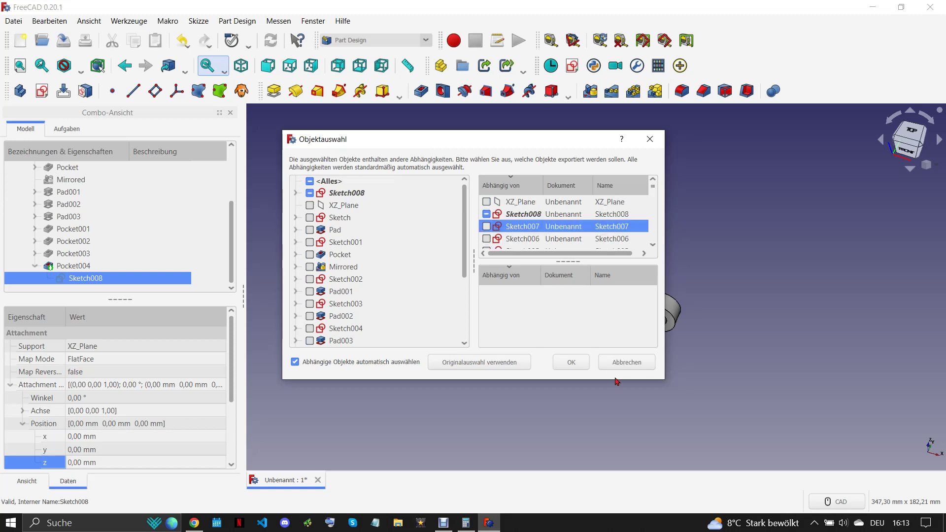
left_click(572, 363)
left_click(429, 393)
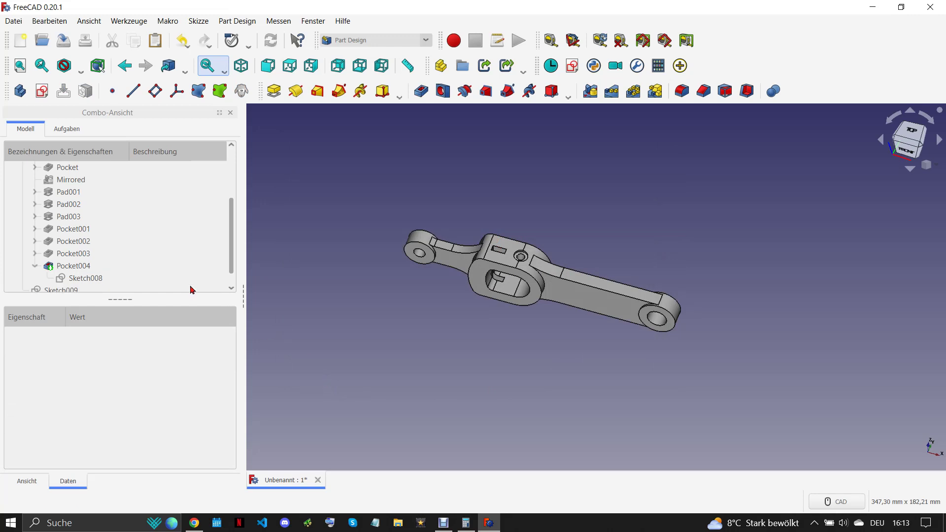
Paste the sketch as Sketch009 and extrude it 3 mm symmetrically in the Part workbench.
left_click(93, 290)
left_click(356, 41)
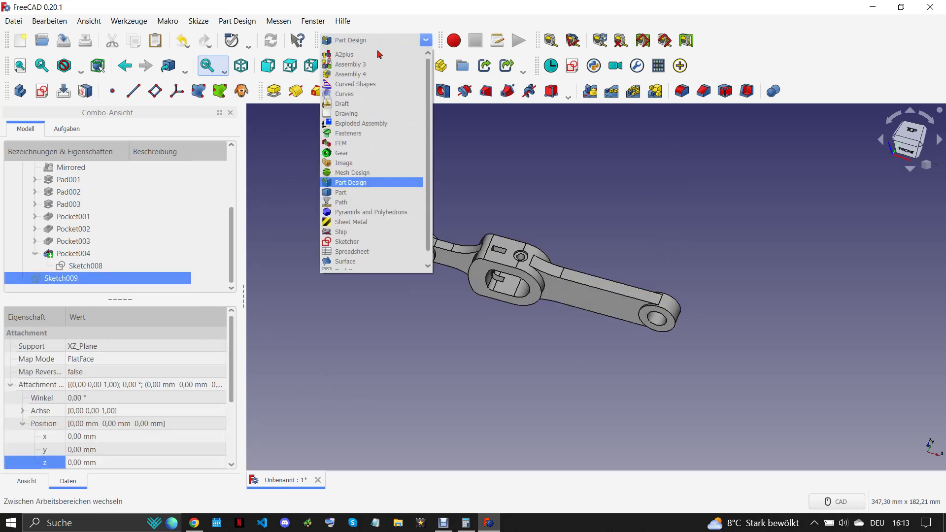
left_click(351, 192)
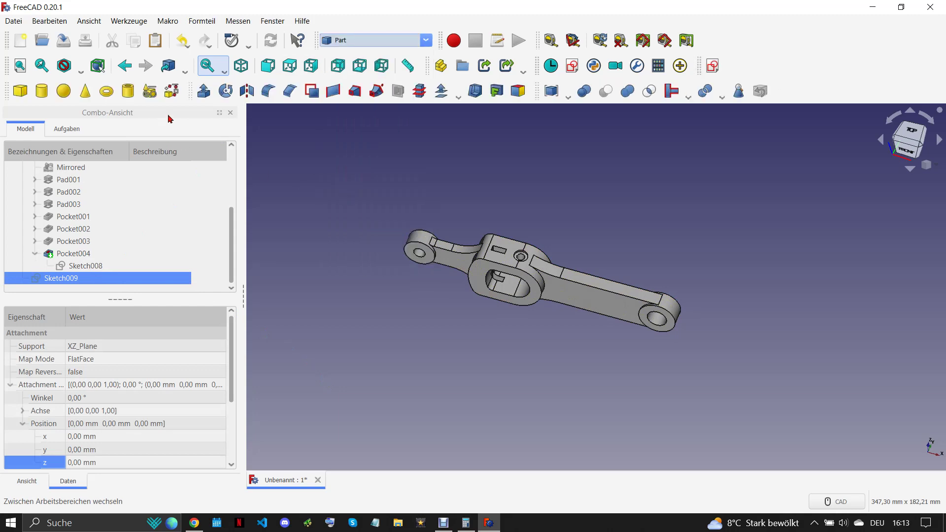
left_click(203, 90)
type("3")
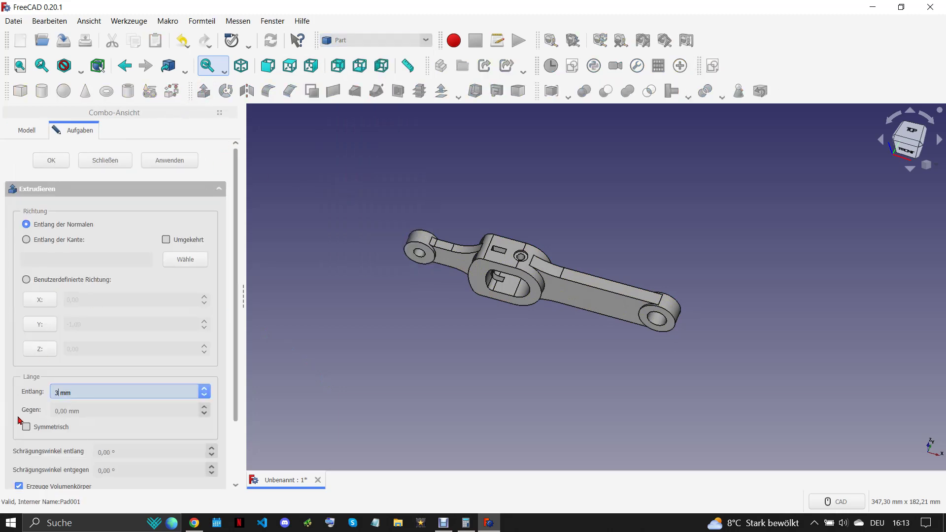
left_click(26, 427)
left_click(54, 160)
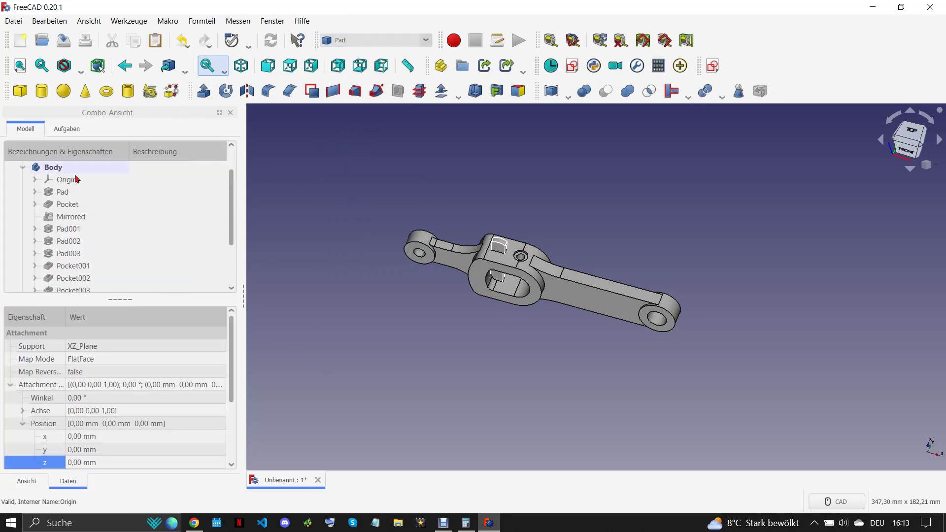
Collapse the Body's feature list in the model tree and select Body.
scroll(104, 264, "down", 1)
scroll(81, 237, "up", 1)
left_click(22, 168)
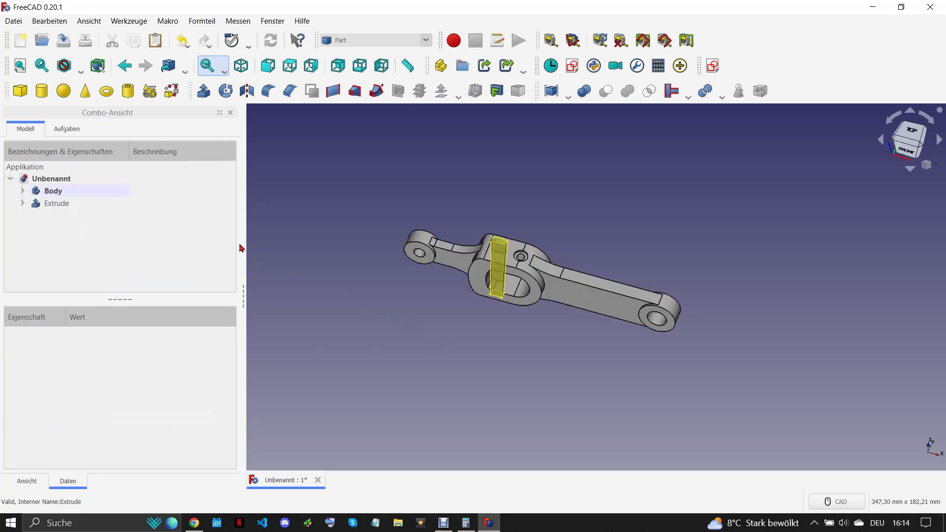
left_click(53, 191)
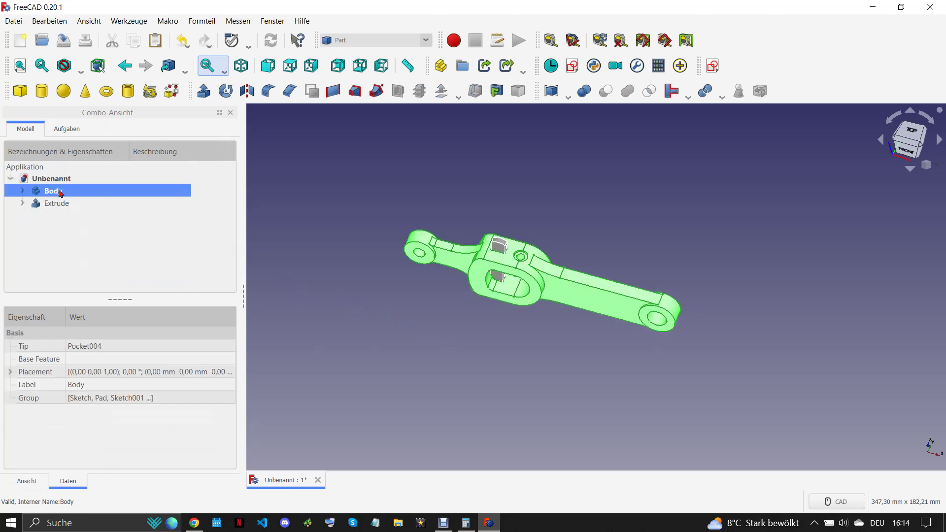
In Draft with the grid hidden, downgrade/upgrade Body and downgrade Extrude into plain solids.
left_click(373, 42)
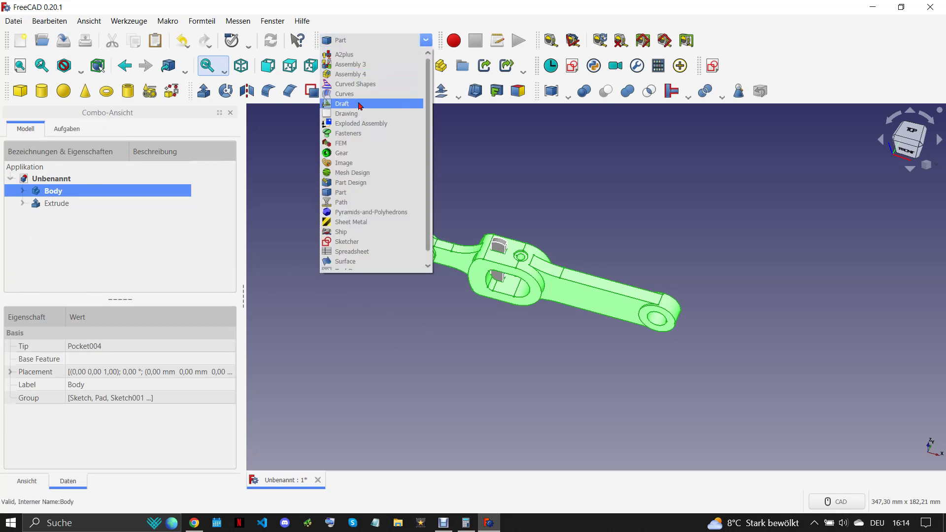
left_click(359, 104)
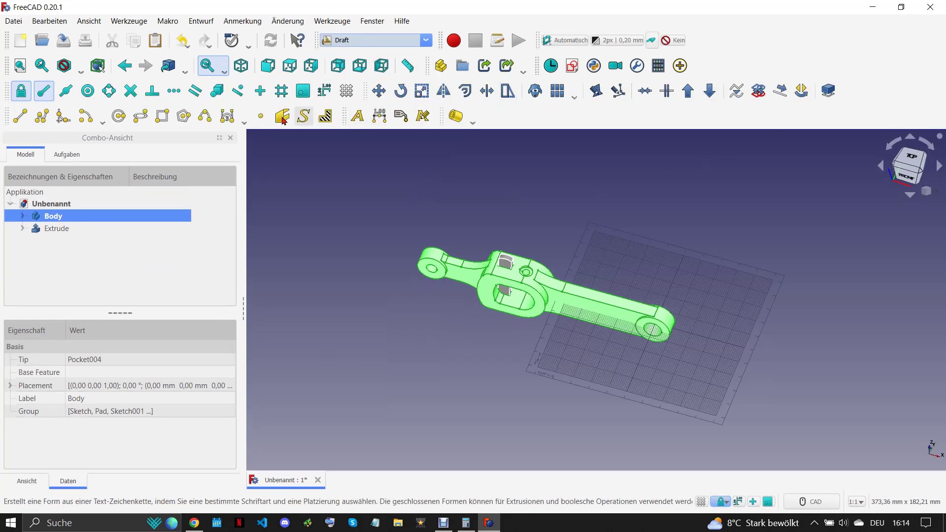
left_click(346, 91)
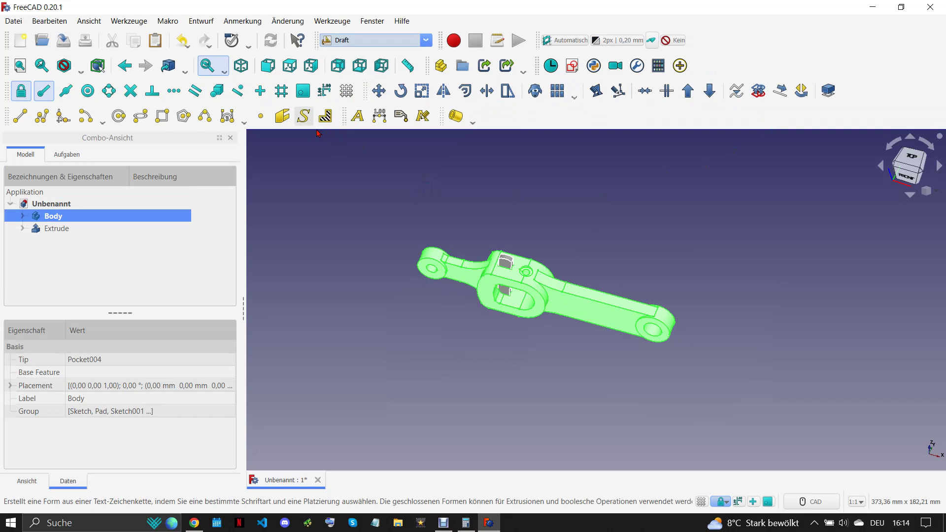
left_click(710, 90)
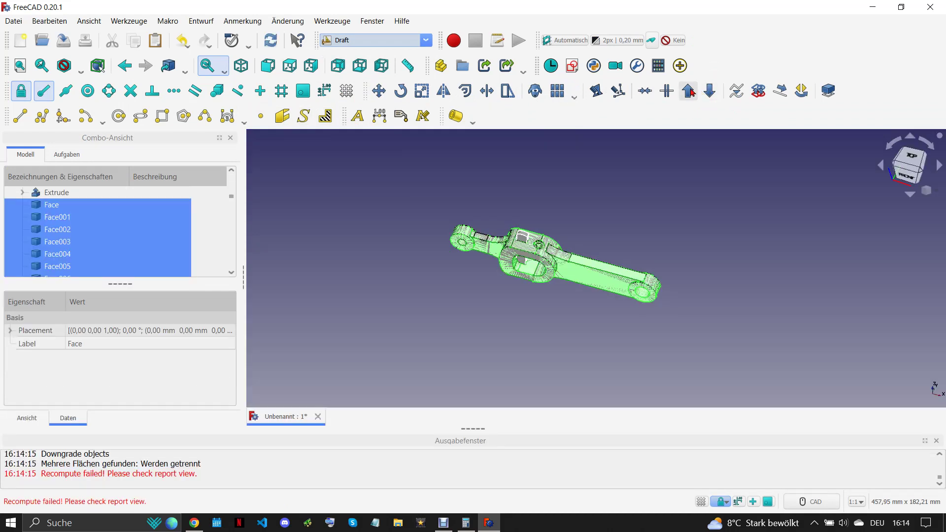
left_click(688, 90)
left_click(78, 254)
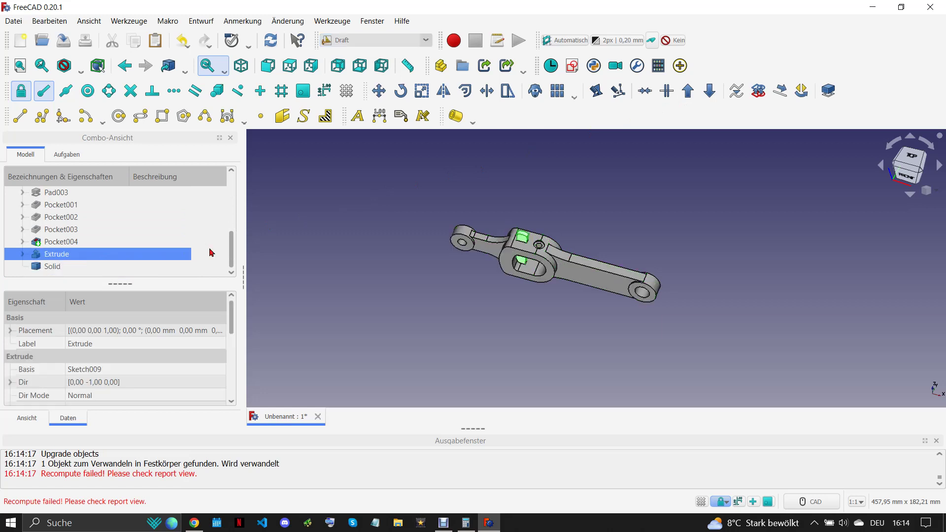
left_click(710, 91)
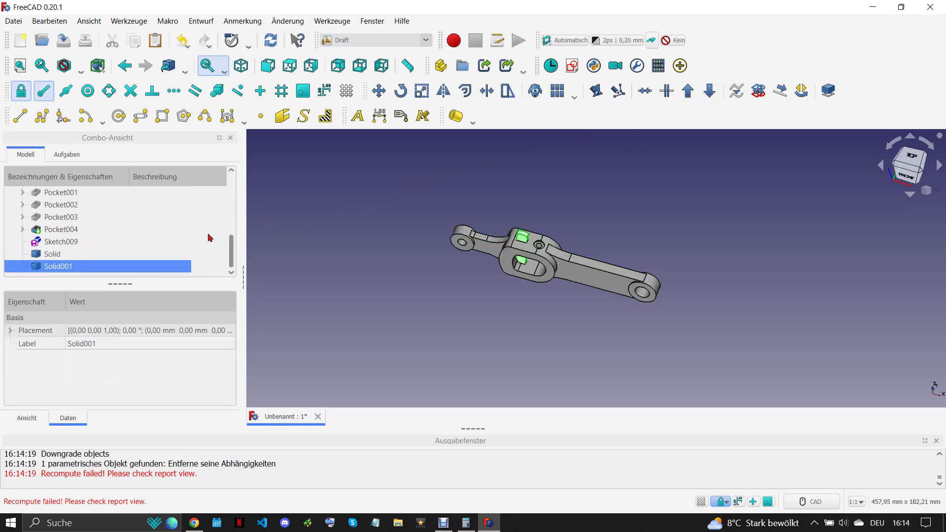
Delete all remaining features and sketches, then close the Report view.
left_click(83, 239)
left_click(76, 223, "shift")
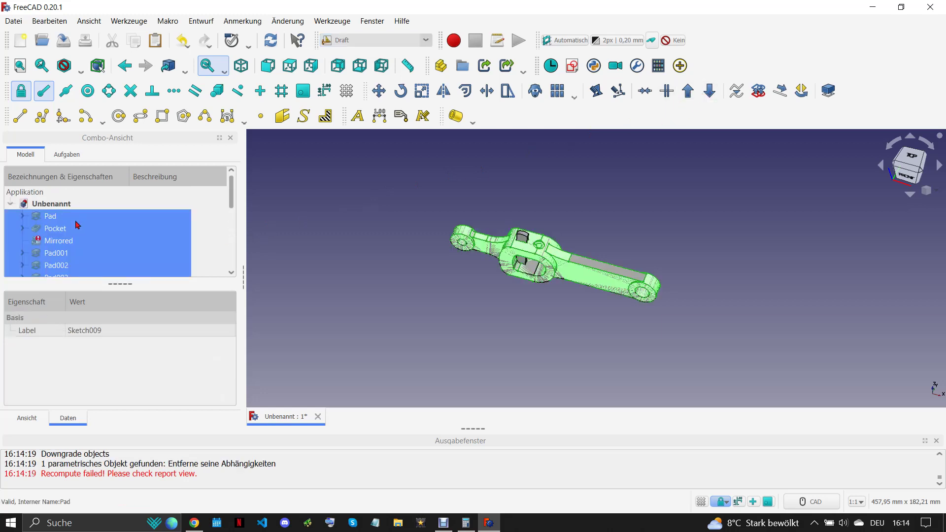
key("Delete")
left_click(507, 336)
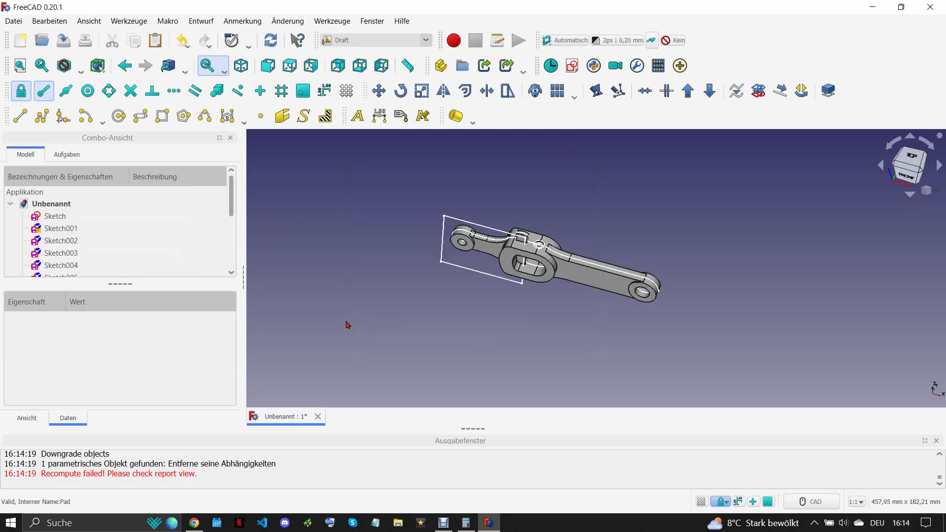
left_click(76, 223)
scroll(91, 255, "down", 2)
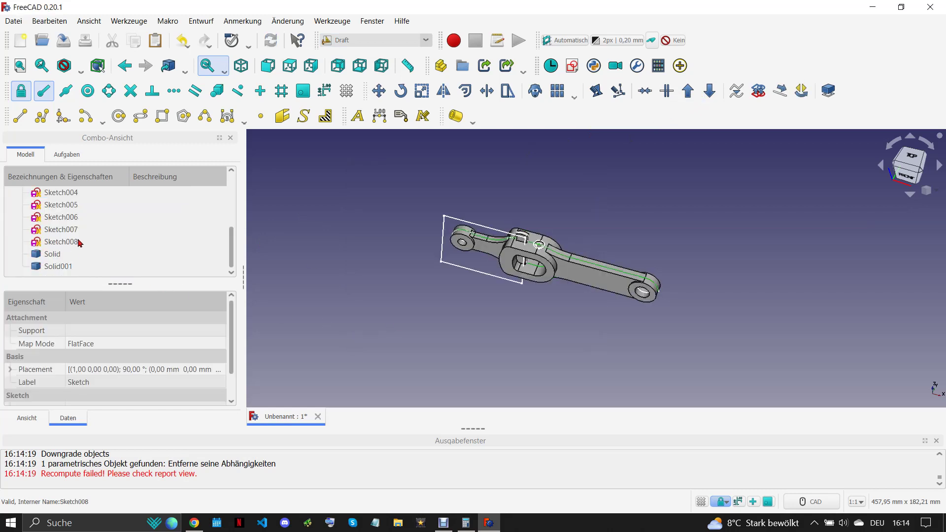
left_click(90, 245, "shift")
key("Delete")
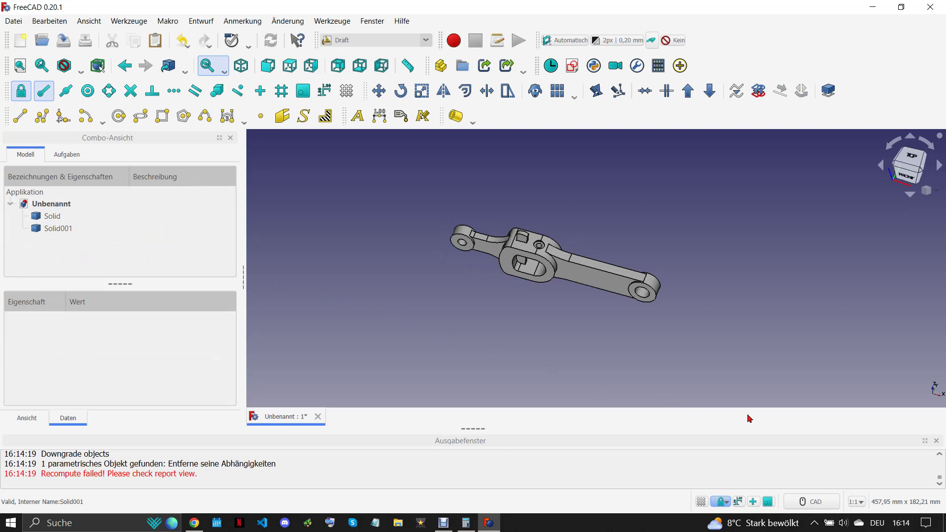
left_click(937, 441)
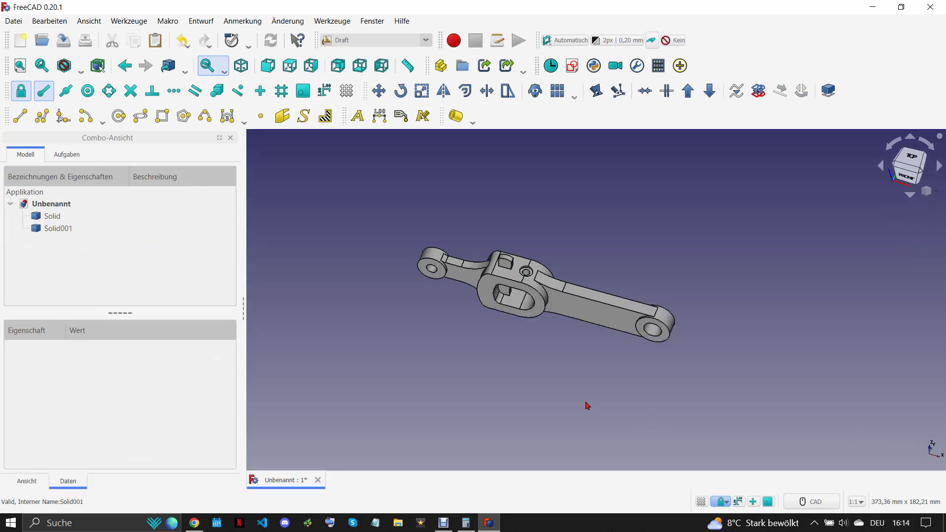
Compare the solid lever against the reference PDF drawing, orbiting to inspect the slot.
middle_click_drag(519, 367, 471, 358)
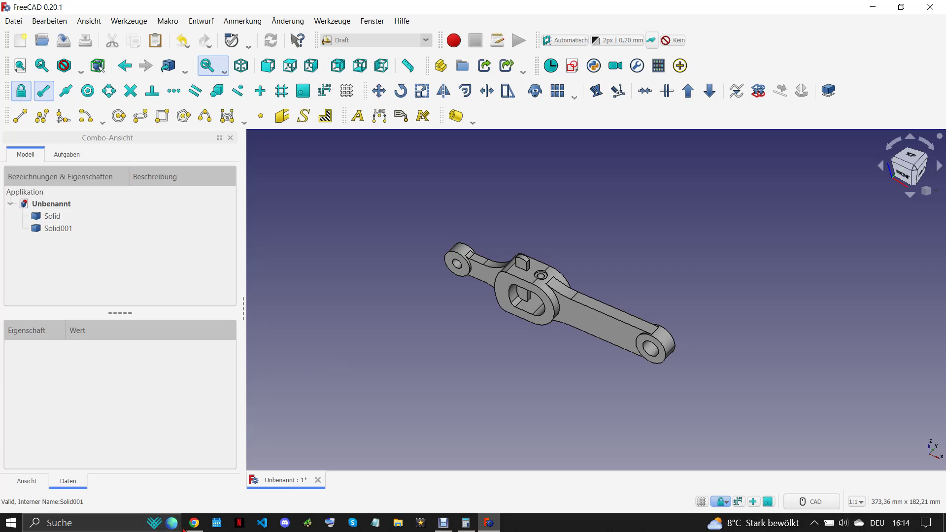
left_click(193, 522)
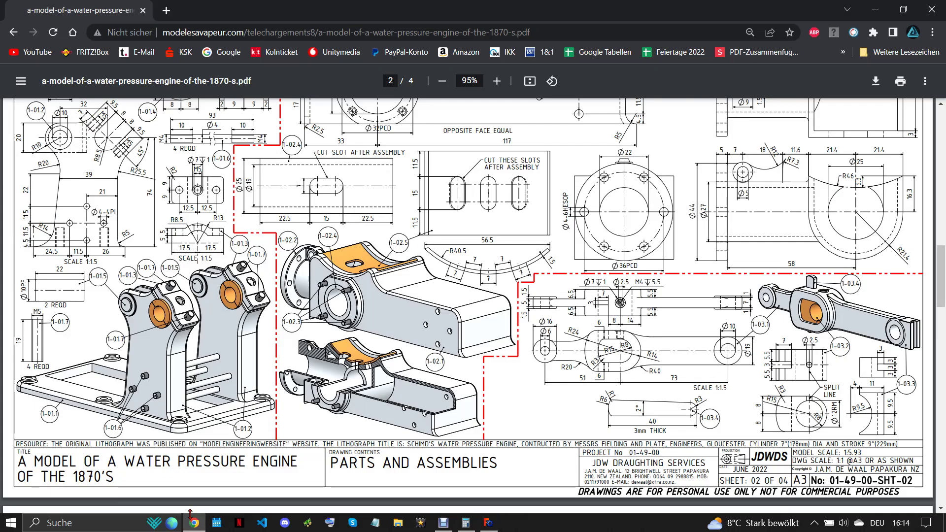
left_click(490, 523)
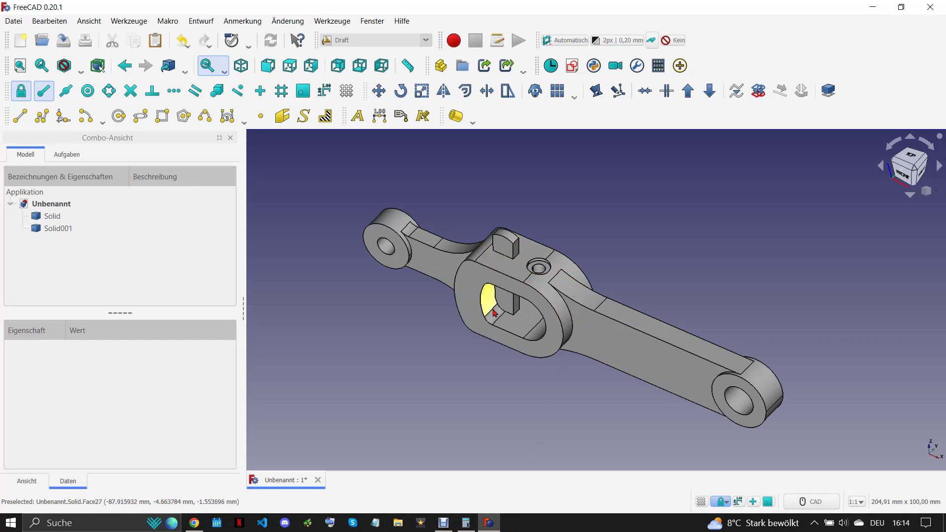
middle_click_drag(511, 332, 547, 337)
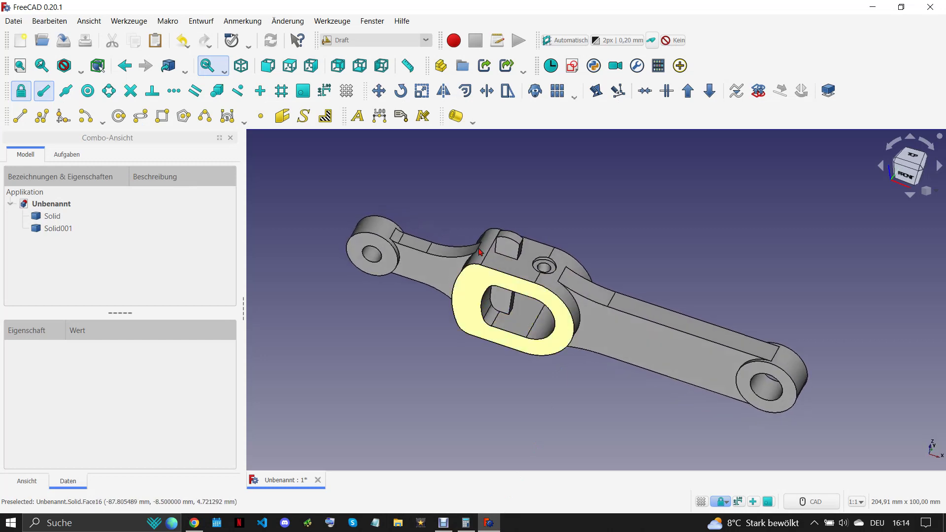
left_click(379, 44)
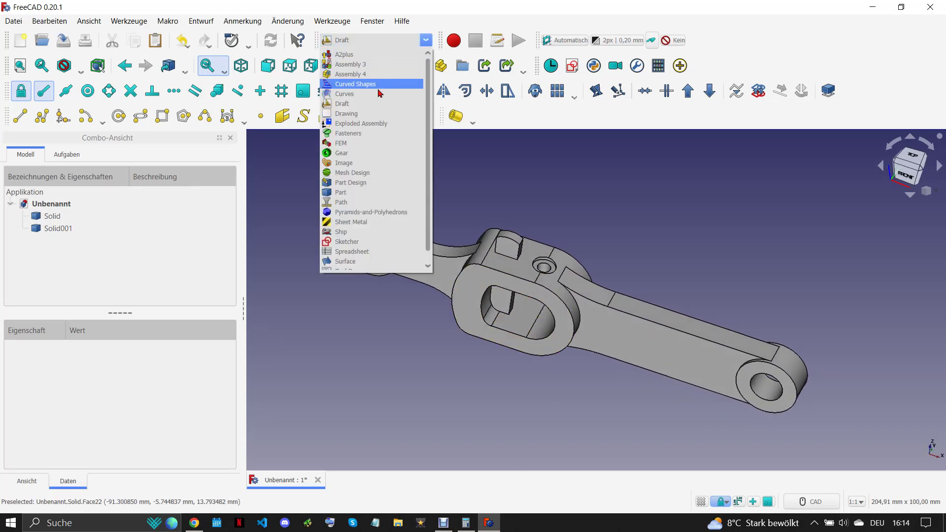
Build a face from the slot's four edges (two arcs, two straight) with Part's Shape builder.
left_click(358, 192)
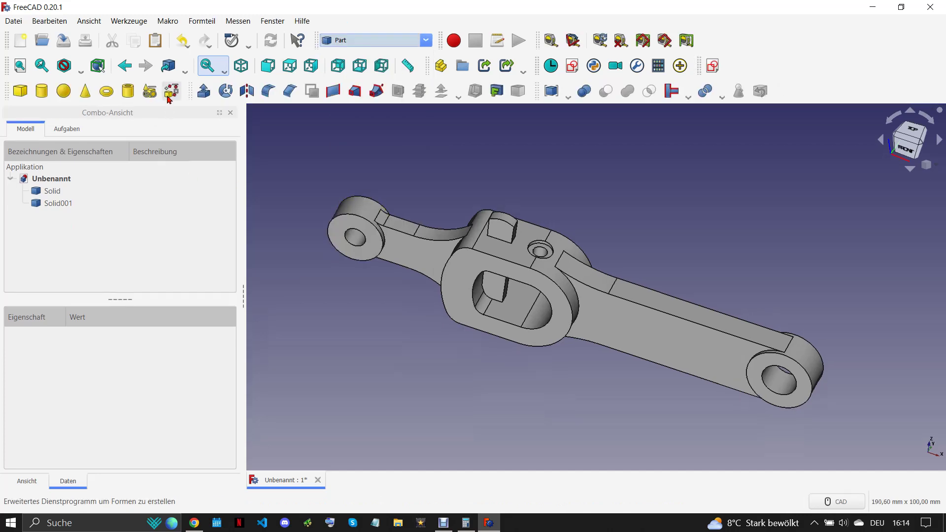
left_click(171, 91)
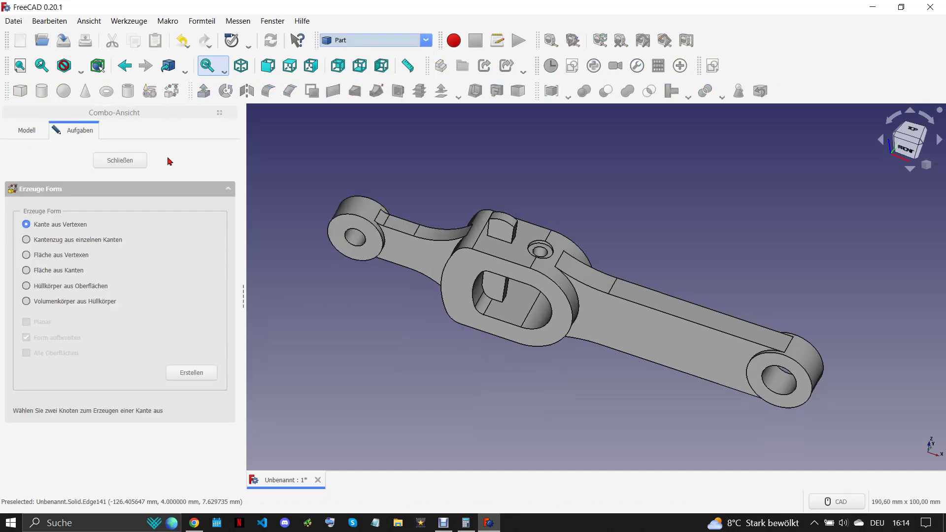
left_click(27, 272)
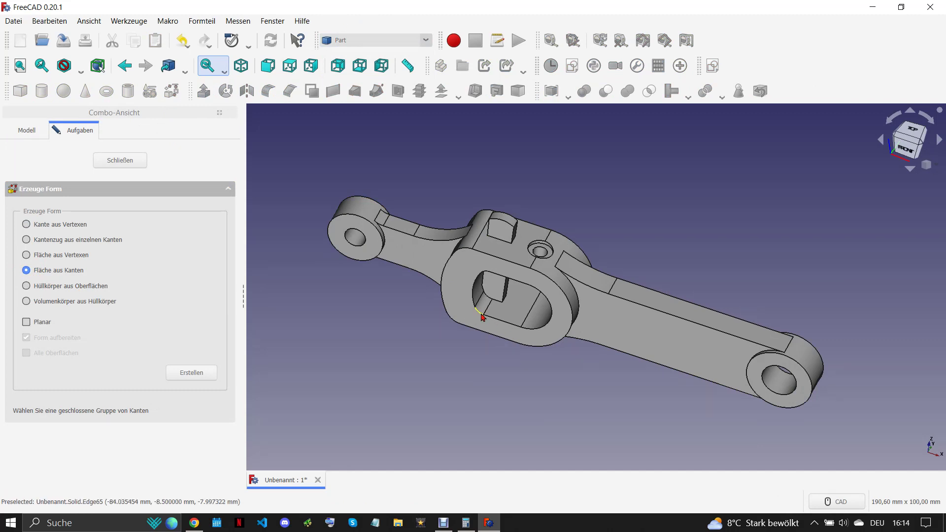
left_click(476, 298)
left_click(510, 283)
left_click(548, 302)
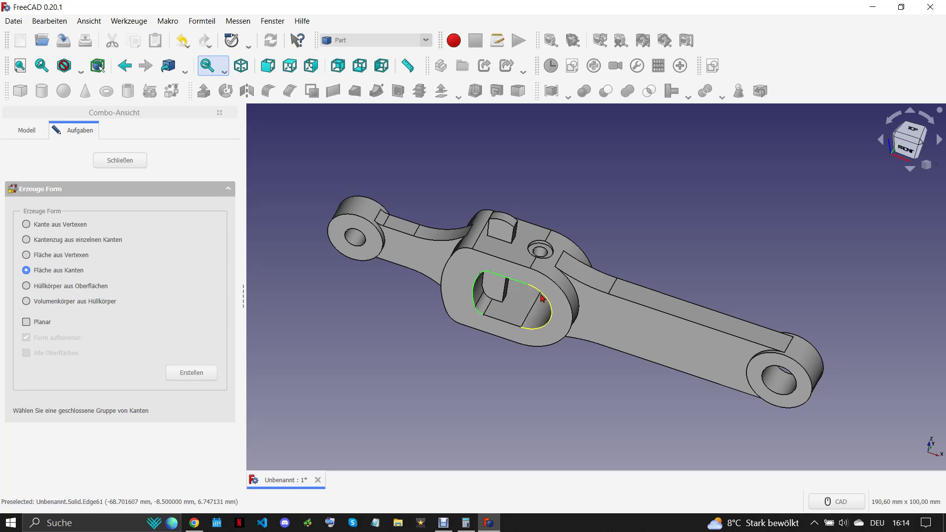
left_click(515, 327)
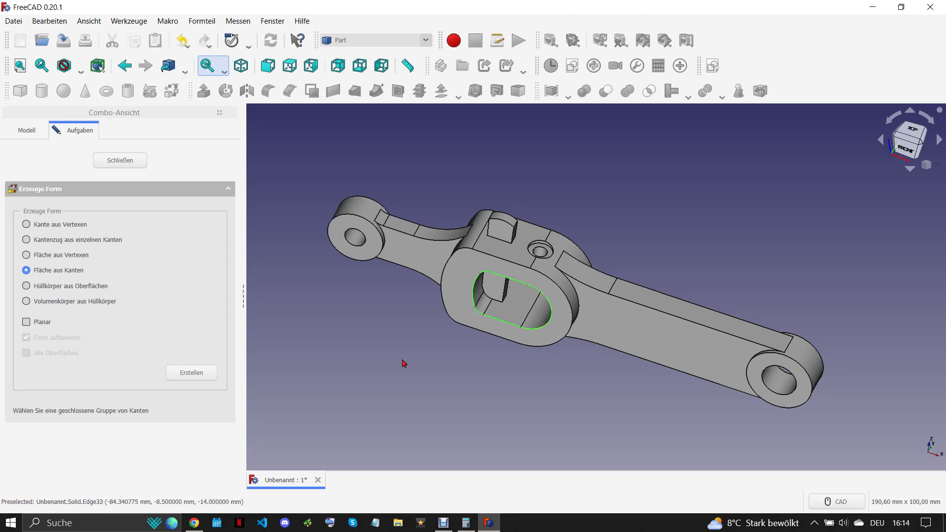
left_click(194, 374)
middle_click_drag(387, 388, 403, 387)
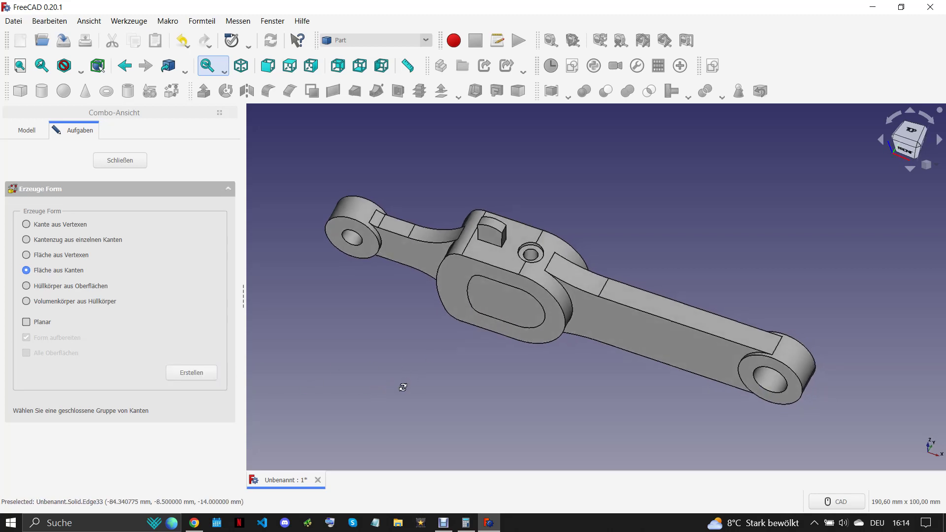
left_click(120, 160)
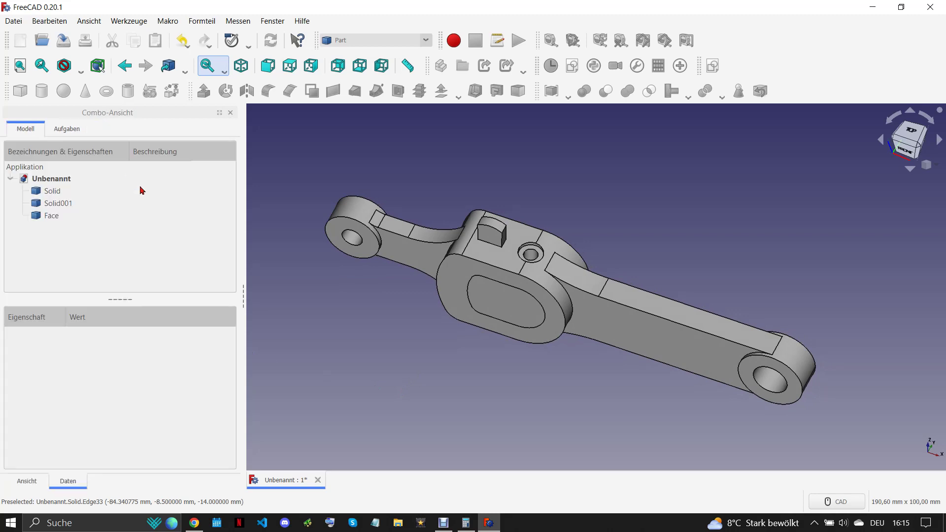
Start a 17 mm Part extrusion of the slot face and check the reference drawing.
left_click(52, 217)
left_click(203, 90)
type("17")
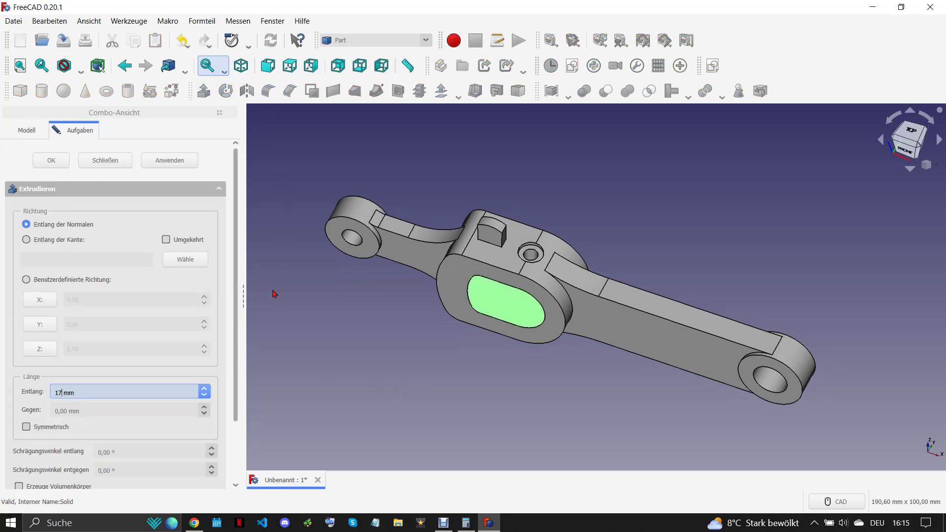
left_click(194, 522)
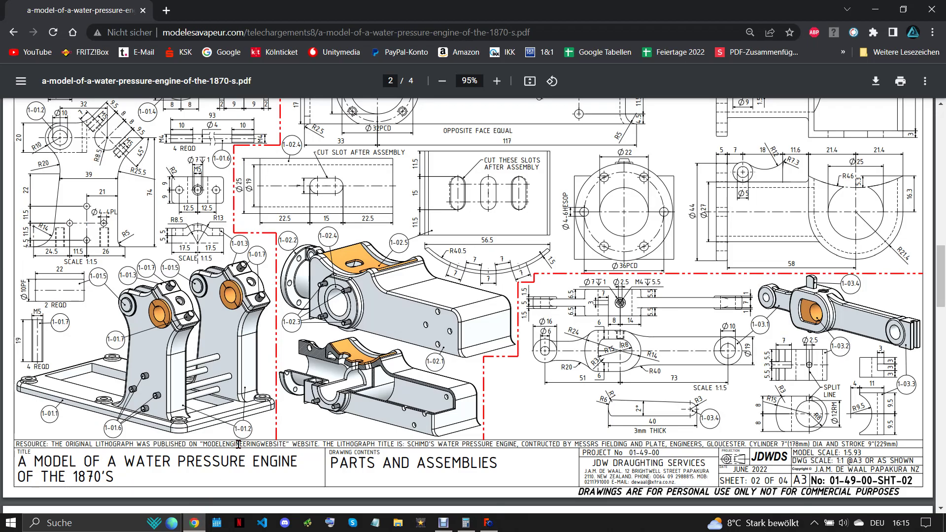
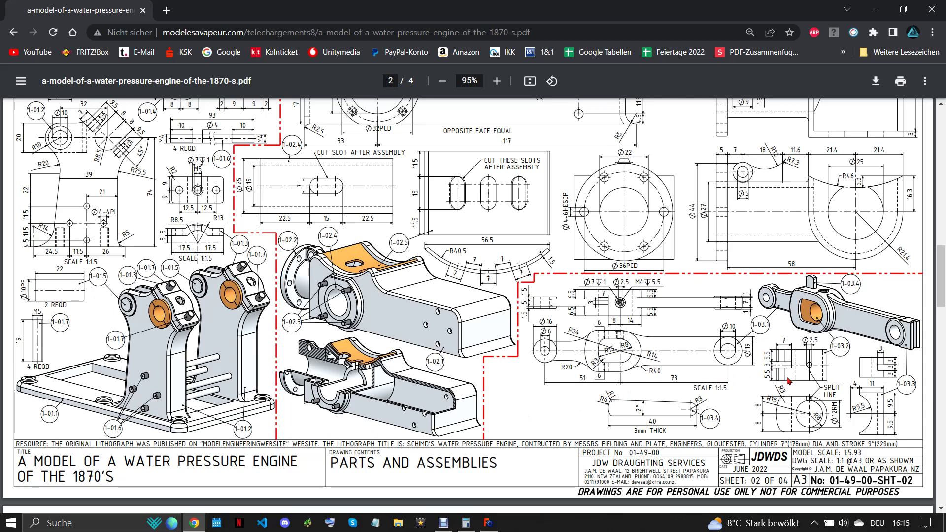
Switch from the Chrome drawing back to FreeCAD's in-progress oval-face extrusion.
left_click(498, 524)
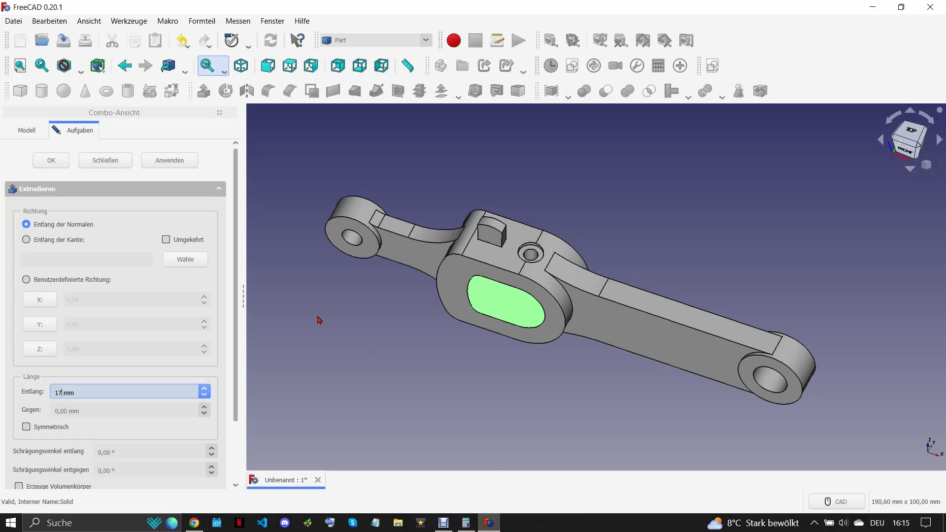
Extrude the oval face 14 mm along a picked lever edge.
left_click_drag(74, 393, 60, 393)
type("4")
left_click(27, 240)
left_click(199, 265)
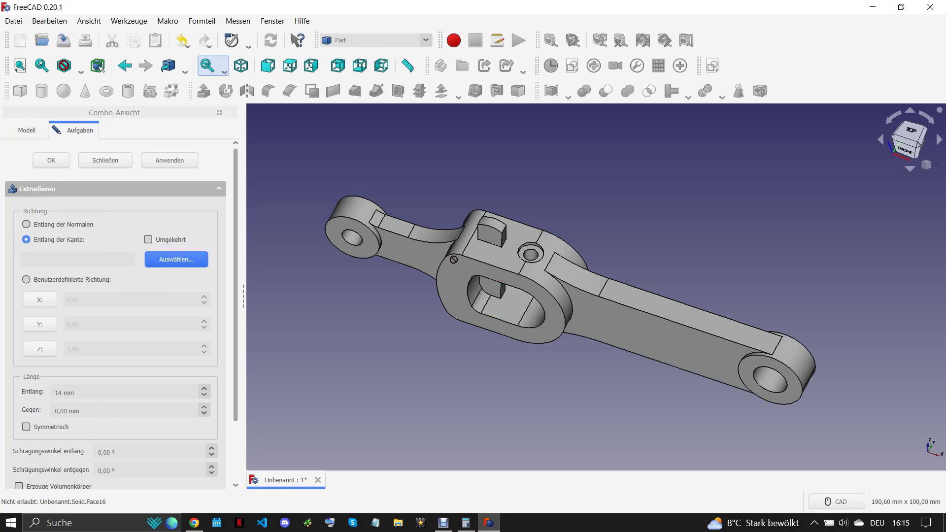
left_click(470, 241)
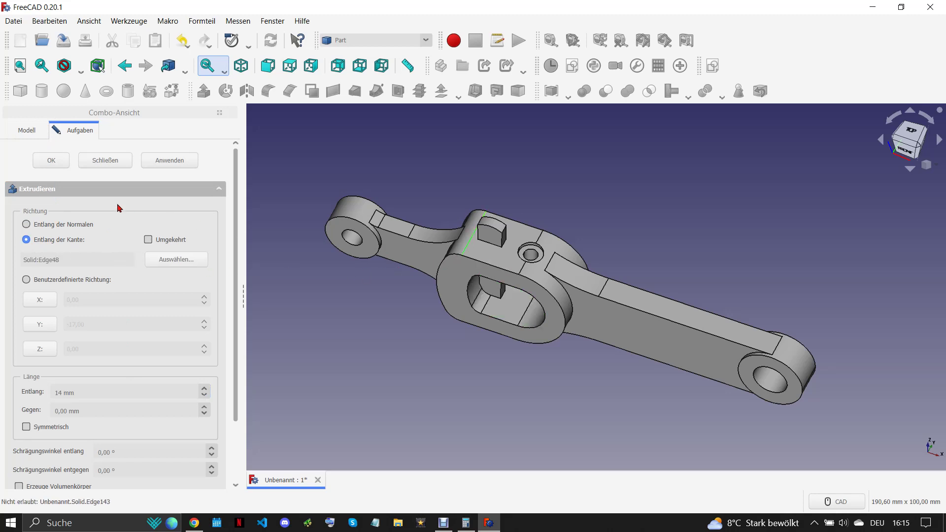
left_click(51, 160)
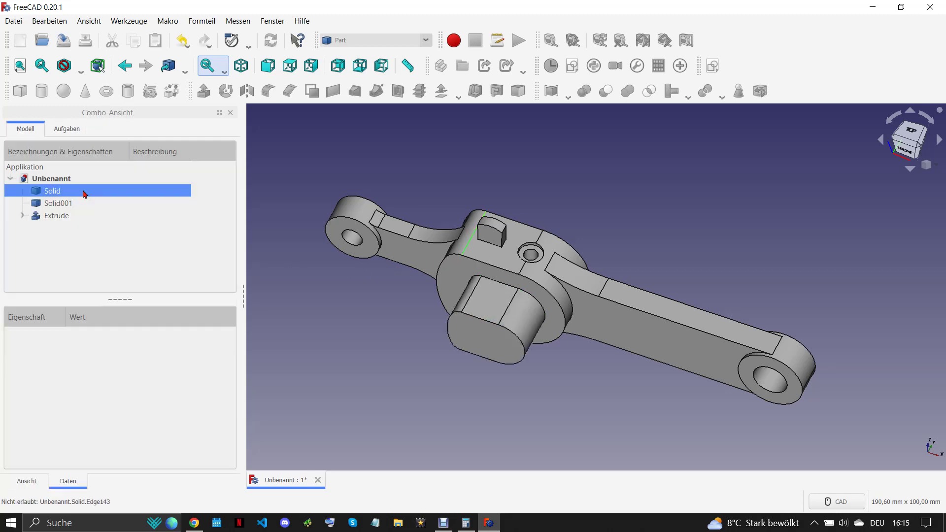
Set the new Extrude's Reversed property to true.
left_click(57, 216)
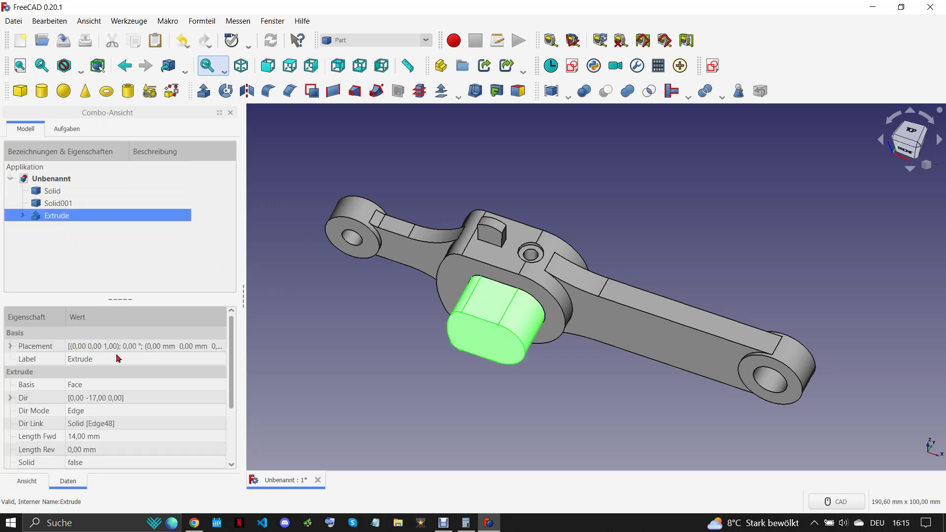
scroll(202, 392, "down", 2)
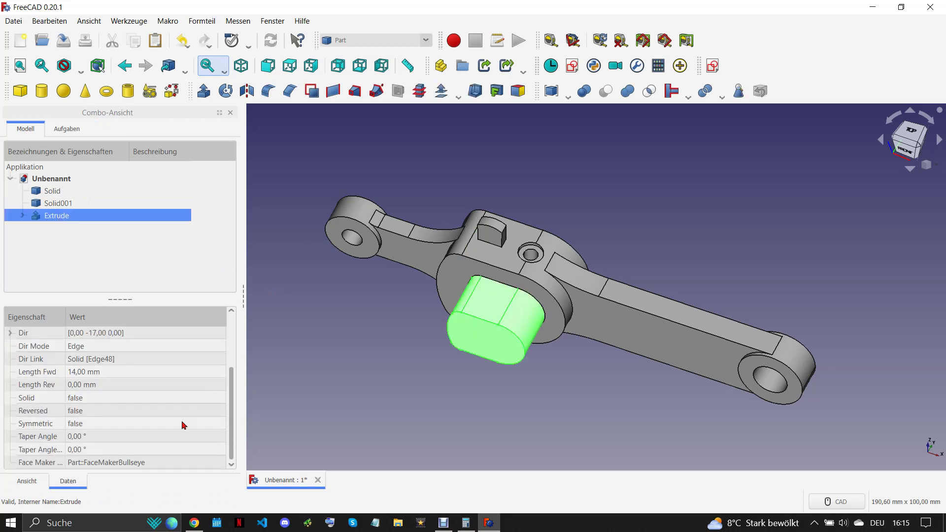
left_click(113, 416)
left_click(299, 428)
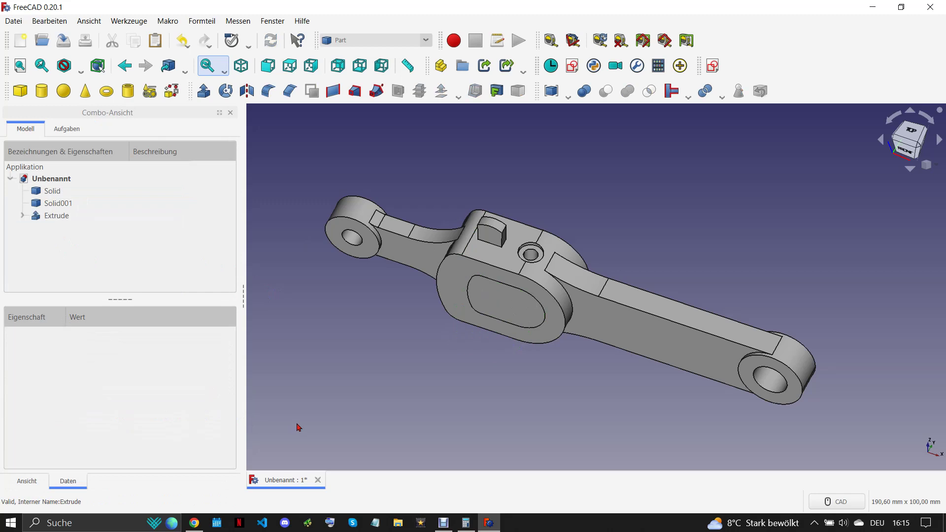
Offset the Extrude's placement position to y = 1.5 mm.
left_click(61, 217)
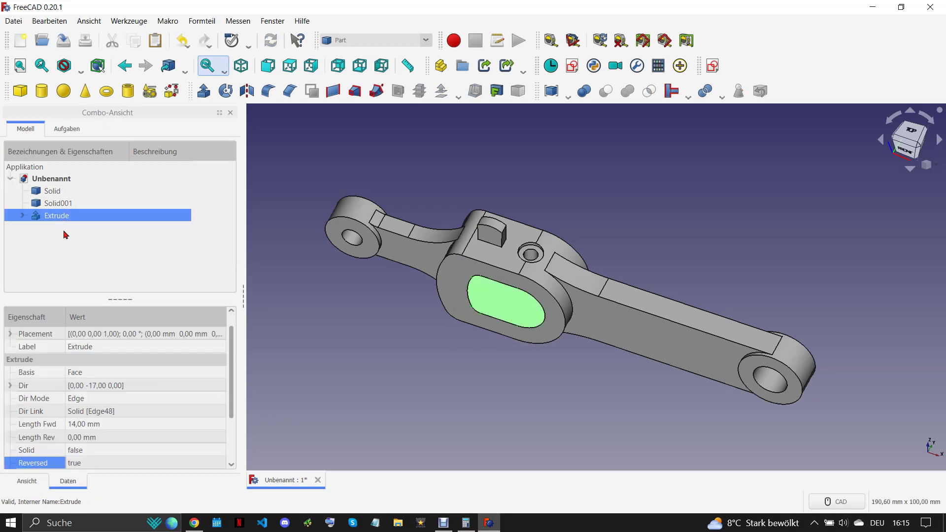
left_click(12, 334)
left_click(22, 373)
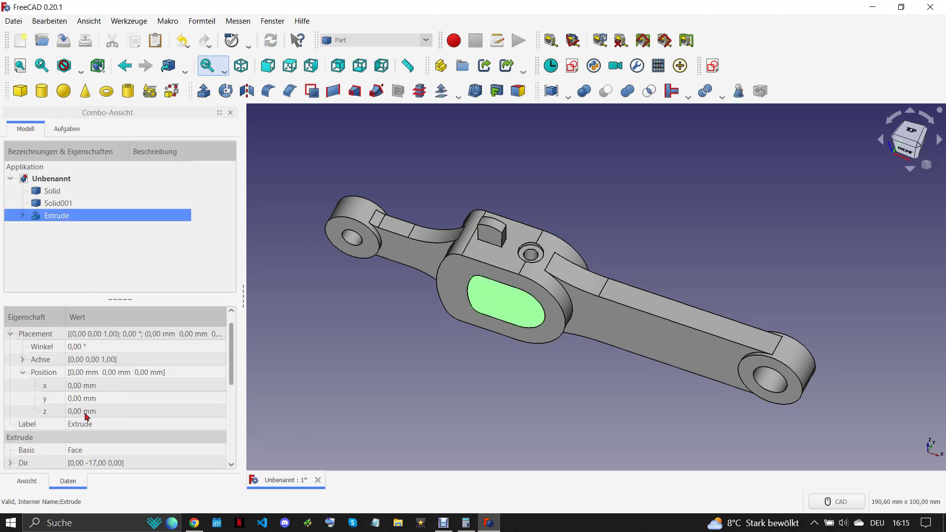
left_click(120, 397)
scroll(120, 393, "down", 1)
scroll(119, 393, "up", 1)
scroll(119, 393, "up", 1)
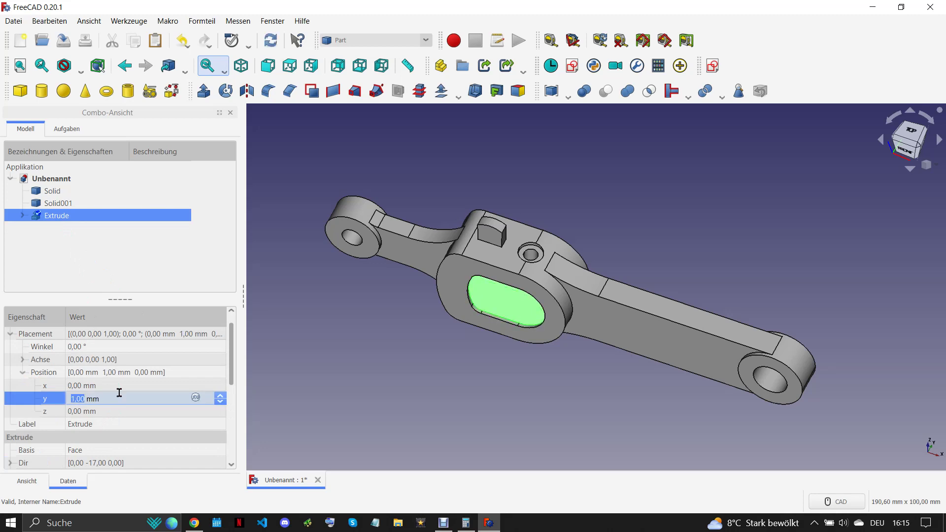
left_click(78, 398)
left_click(394, 400)
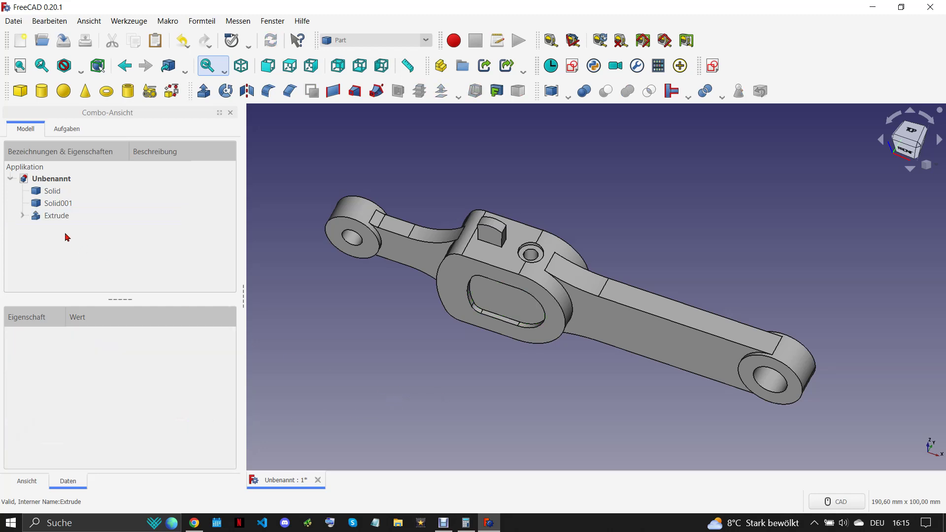
left_click(61, 217)
left_click(358, 39)
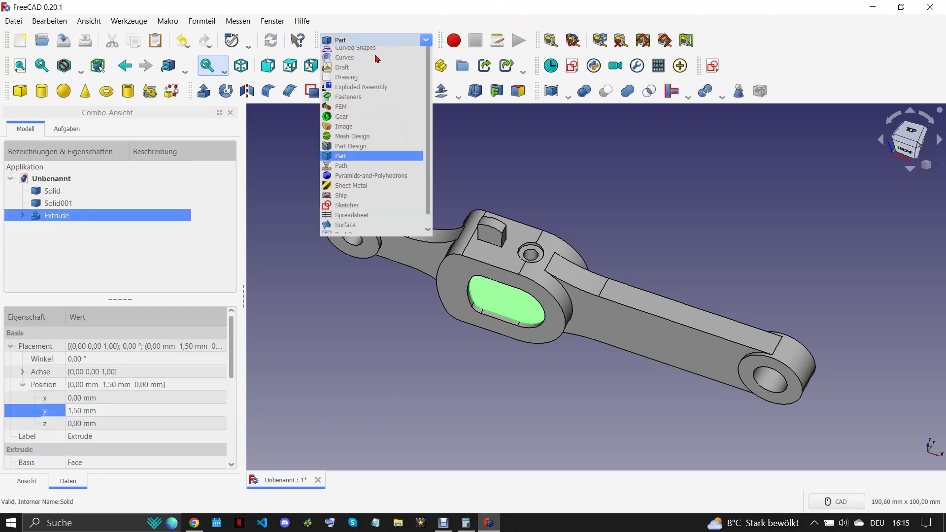
Create a Part Design Body from the Extrude with placement y = 1.5 mm.
left_click(367, 183)
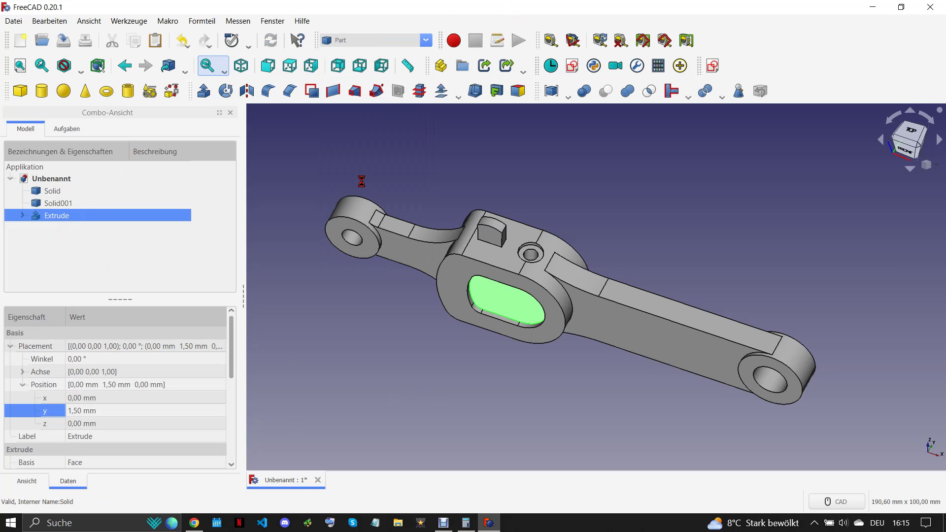
left_click(20, 94)
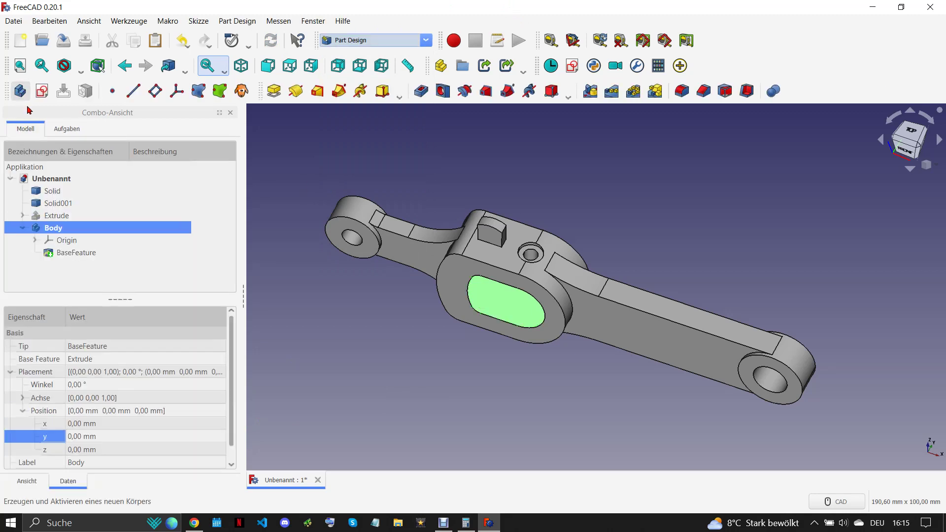
left_click(114, 434)
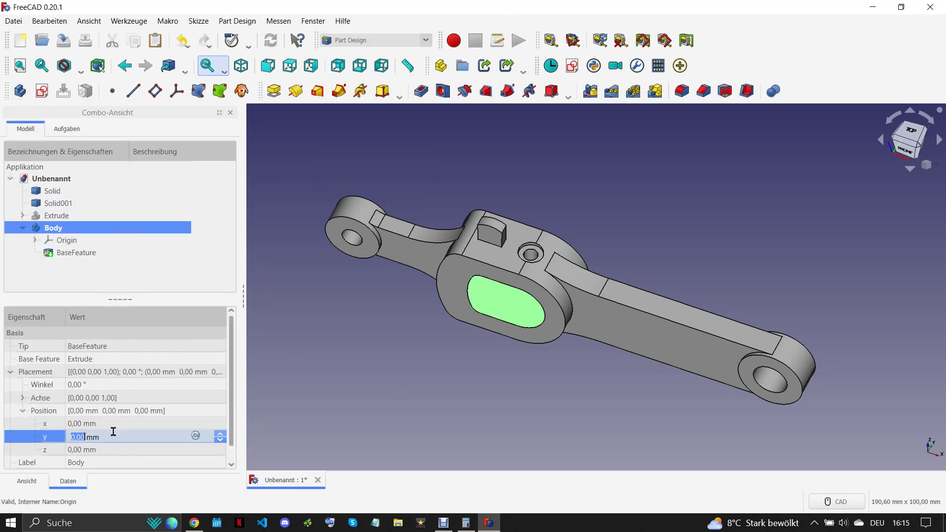
type("1")
type("5")
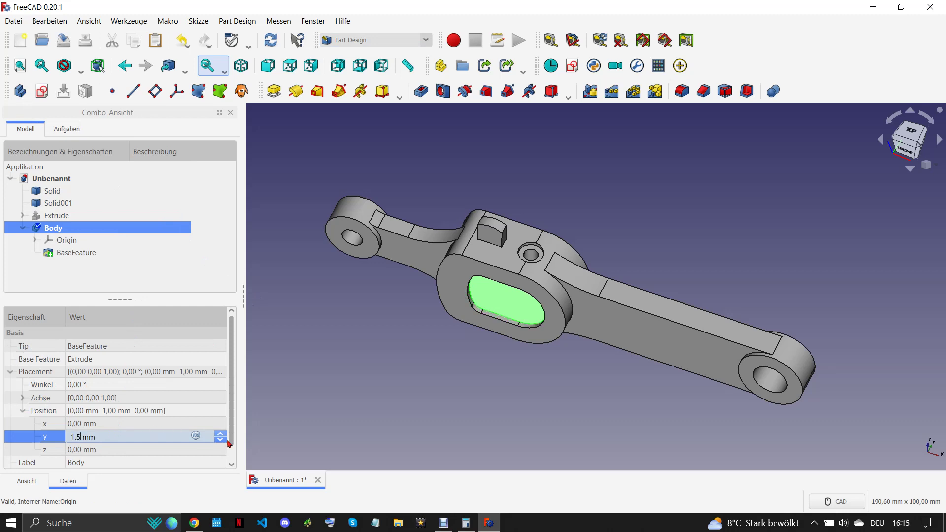
key("Return")
Check the PDF drawing in Chrome and return to the FreeCAD model.
left_click(394, 365)
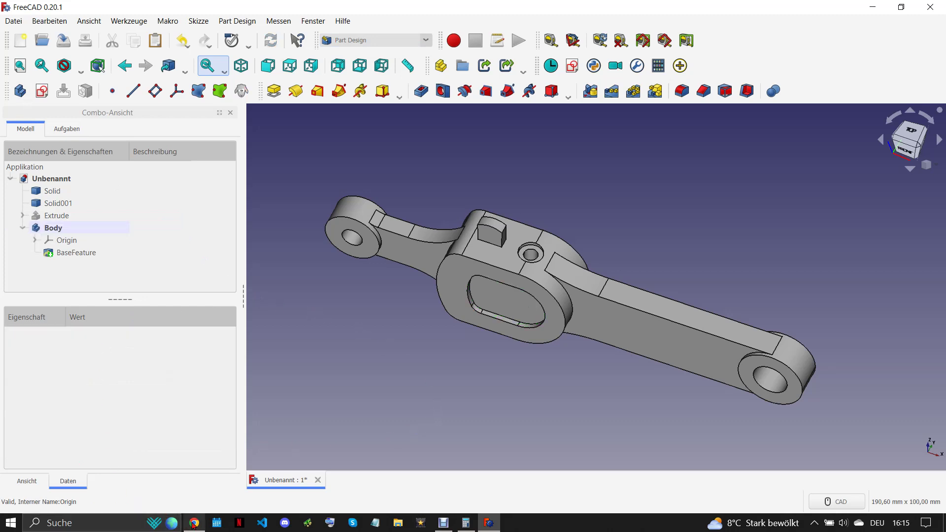
left_click(194, 523)
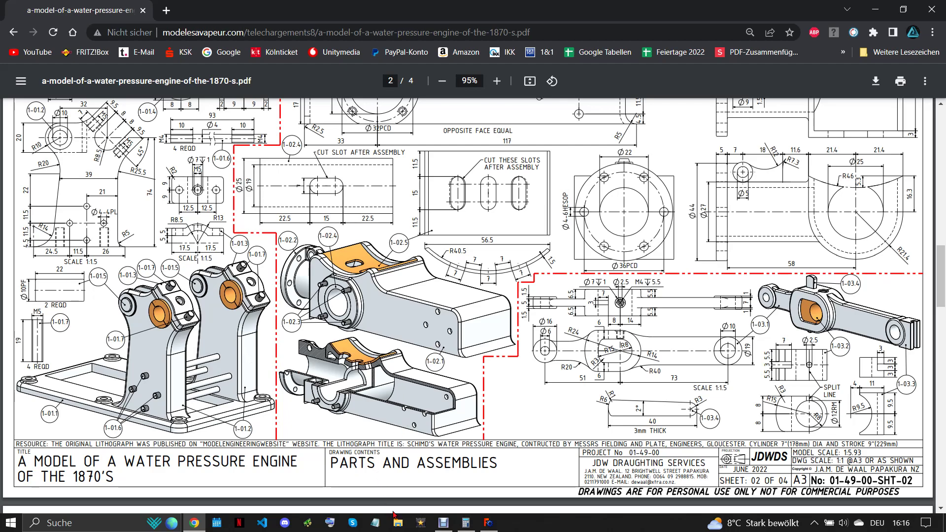
left_click(489, 523)
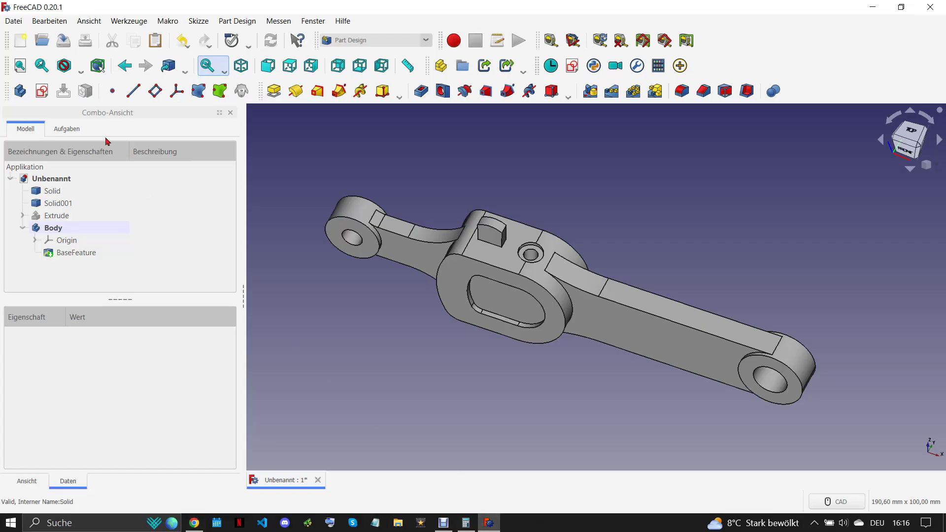
Start an XZ-plane sketch in section view, linking the slot's rounded end as external geometry.
left_click(43, 91)
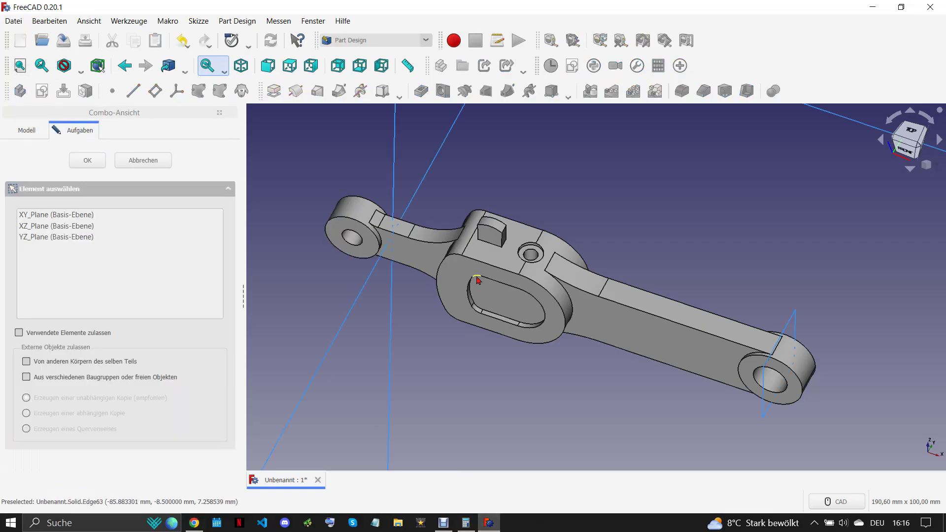
left_click(311, 196)
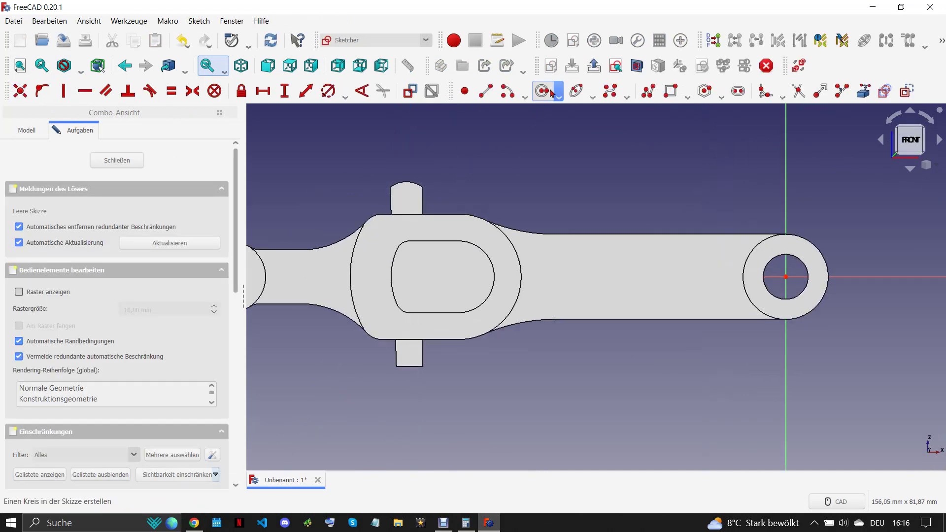
left_click(799, 65)
left_click(863, 91)
left_click(494, 275)
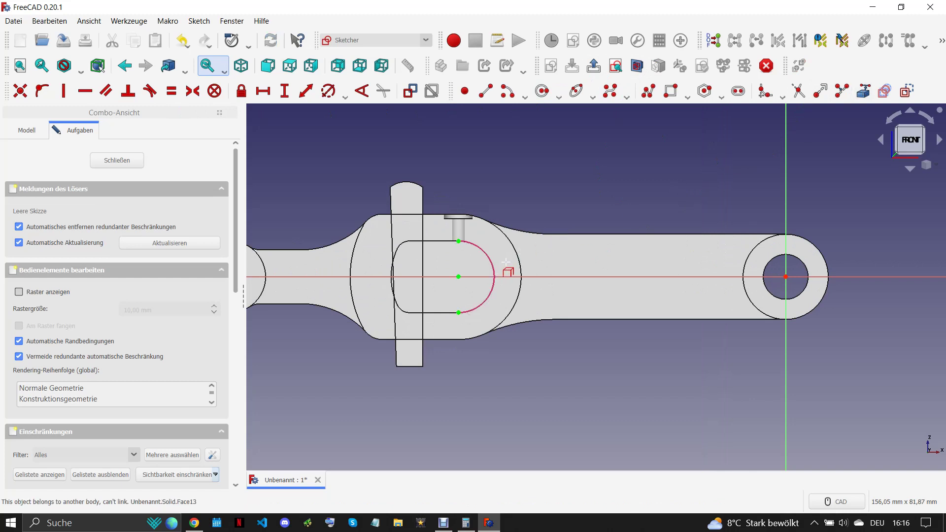
scroll(473, 281, "up", 2)
Draw a 12 mm diameter circle centred on the slot arc.
left_click(542, 91)
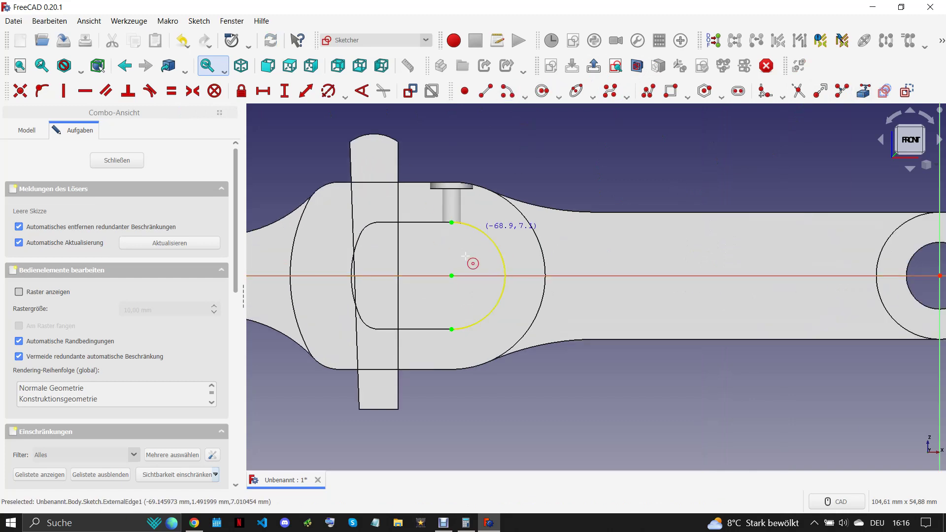
left_click(452, 276)
left_click(462, 258)
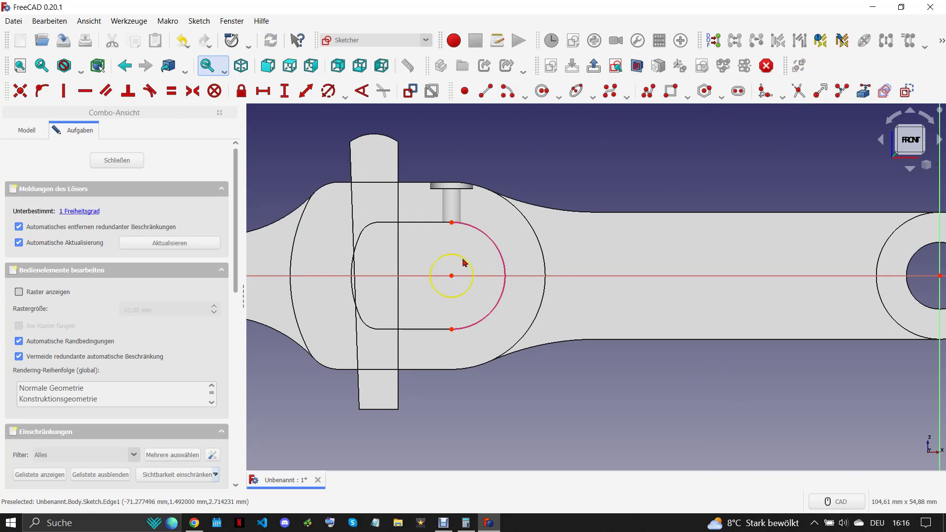
left_click(461, 260)
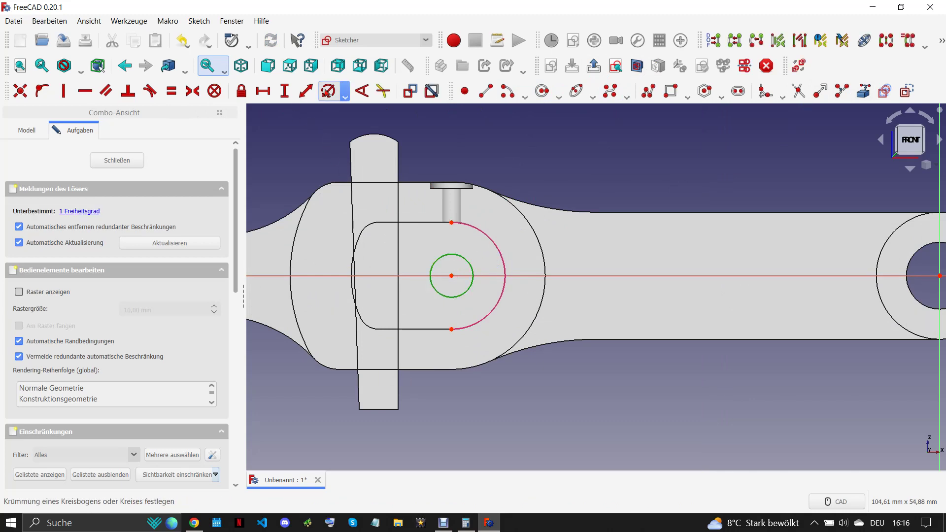
left_click(328, 90)
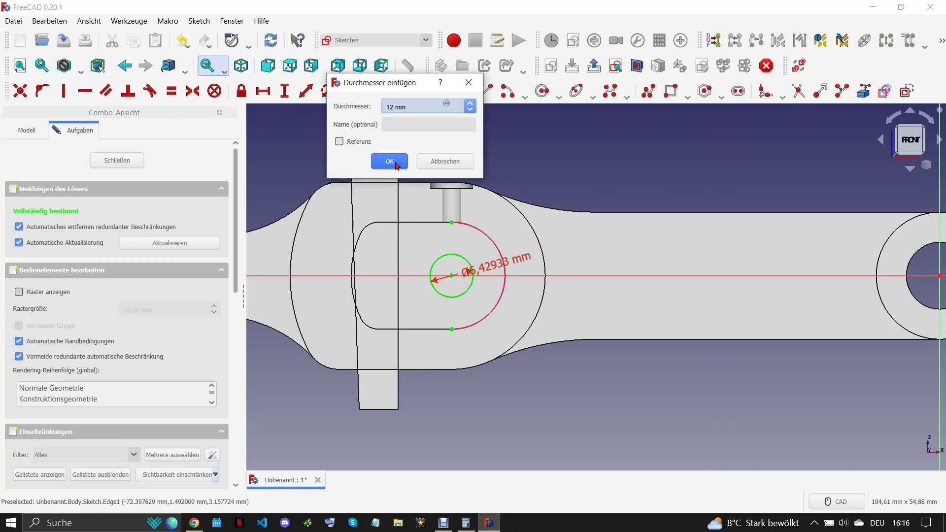
left_click(389, 161)
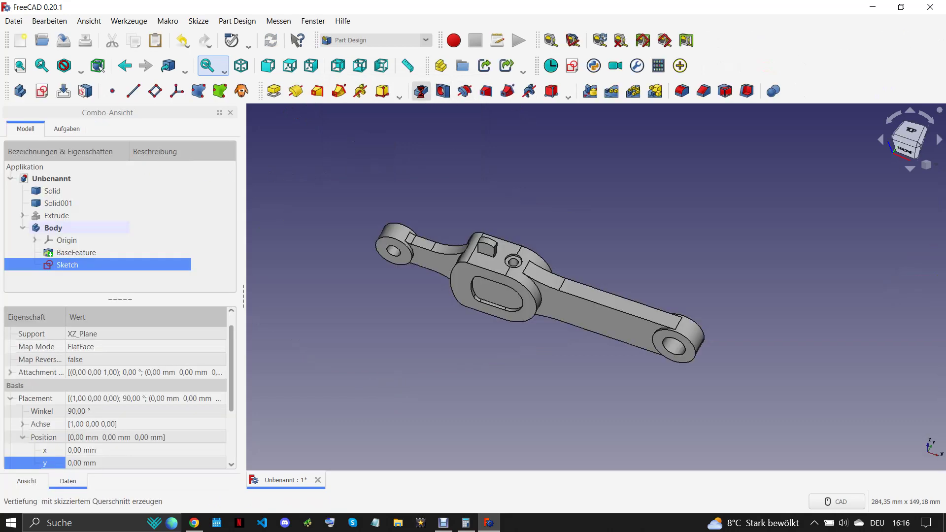
Pocket the circle symmetric to the plane, type Through all.
left_click(422, 94)
left_click(20, 317)
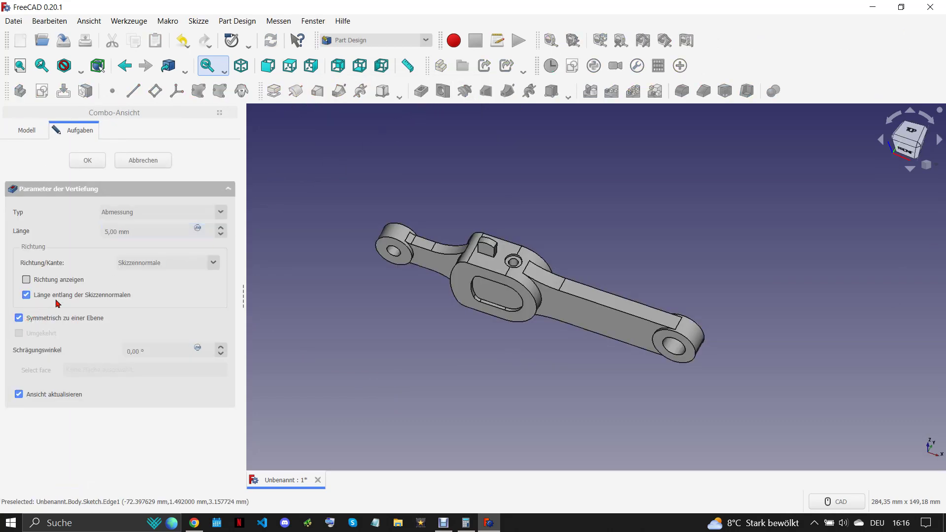
left_click(152, 213)
left_click(142, 231)
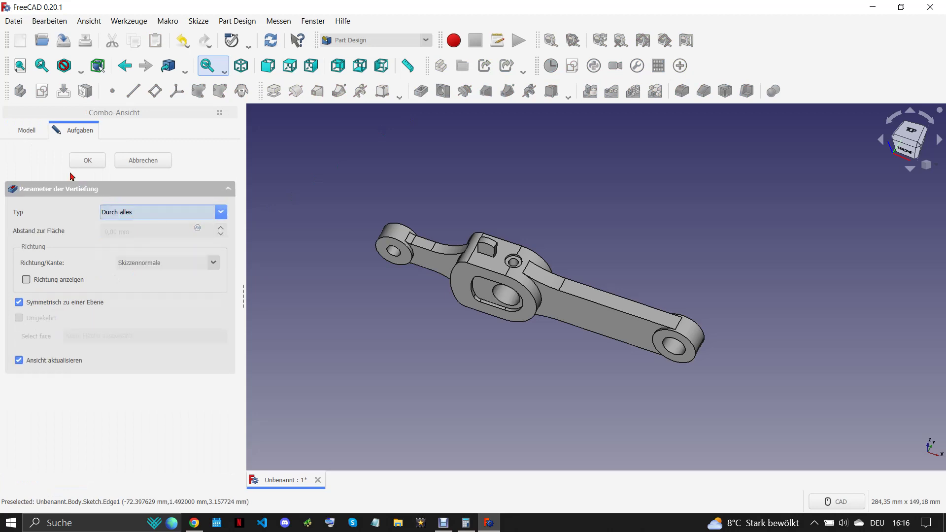
left_click(83, 162)
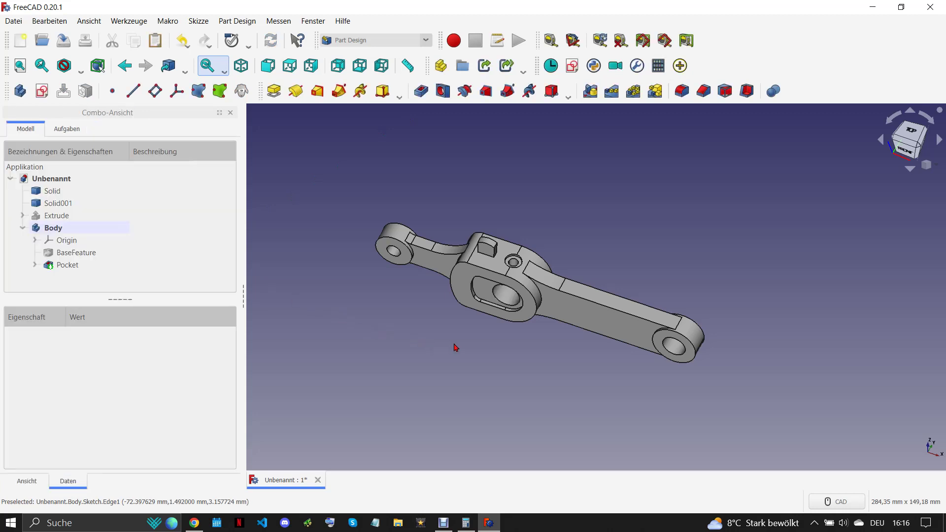
Select the Body and switch to the Draft workbench.
left_click(87, 228)
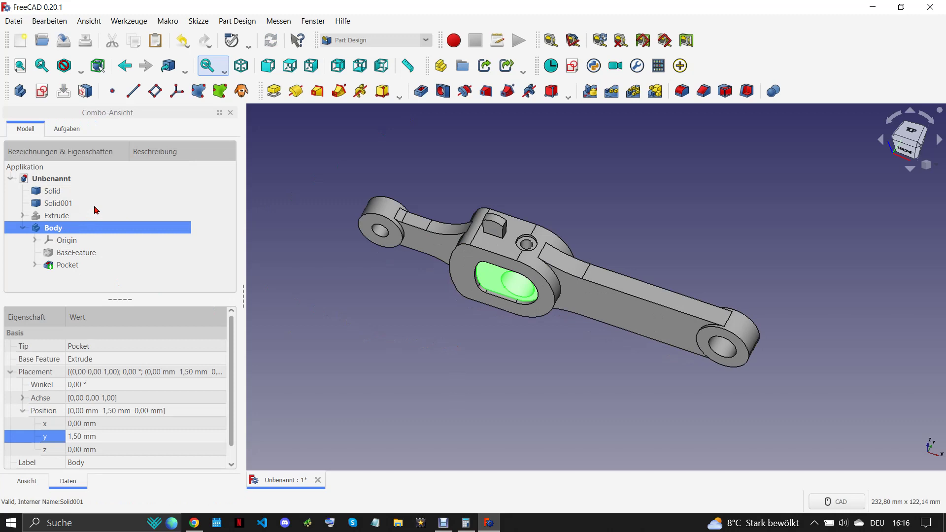
left_click(378, 41)
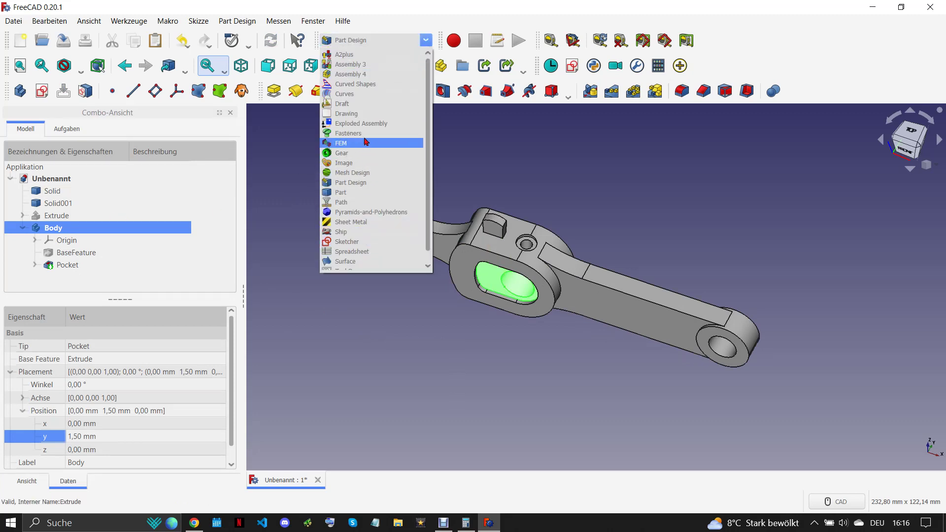
left_click(357, 103)
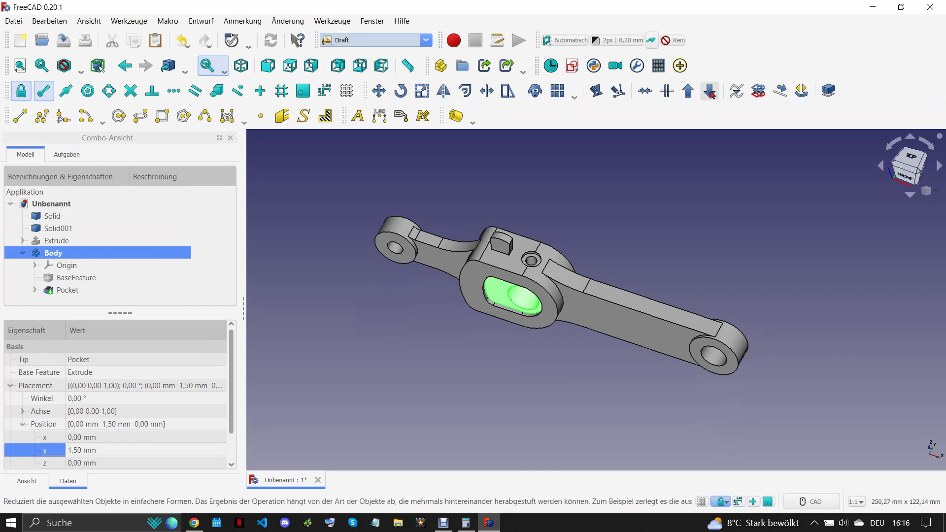
Downgrade the Body and delete the leftover Extrude, BaseFeature, Pocket, Face and Sketch.
left_click(695, 95)
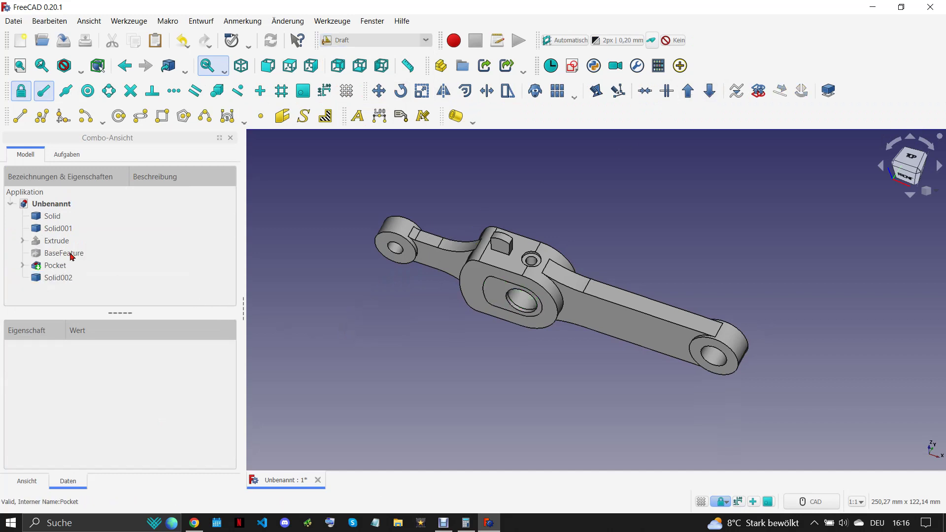
left_click(56, 245)
left_click(58, 268, "shift")
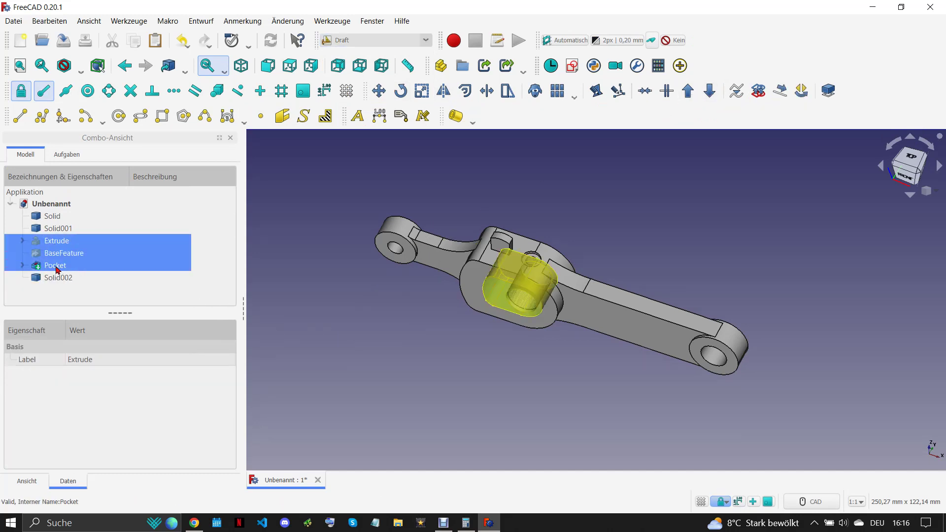
key("Delete")
left_click(515, 293)
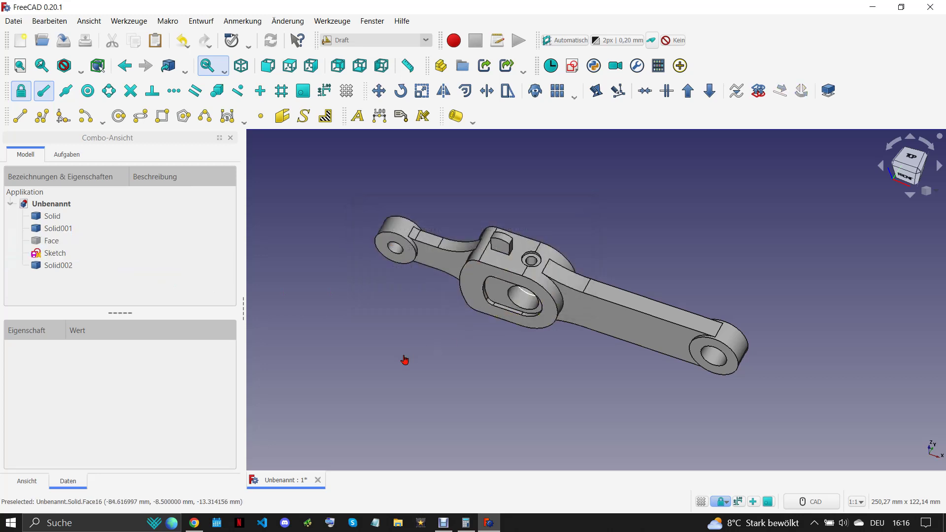
left_click(67, 255)
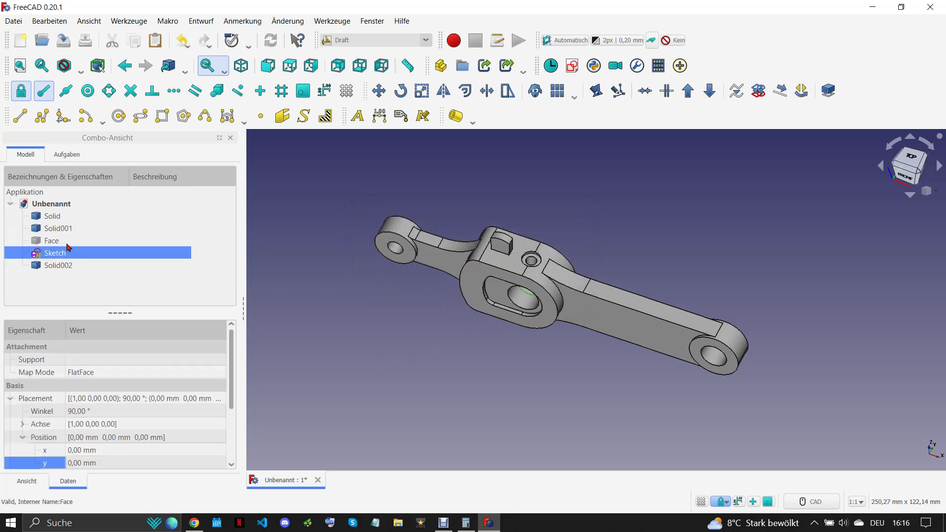
left_click(67, 244, "ctrl")
key("Delete")
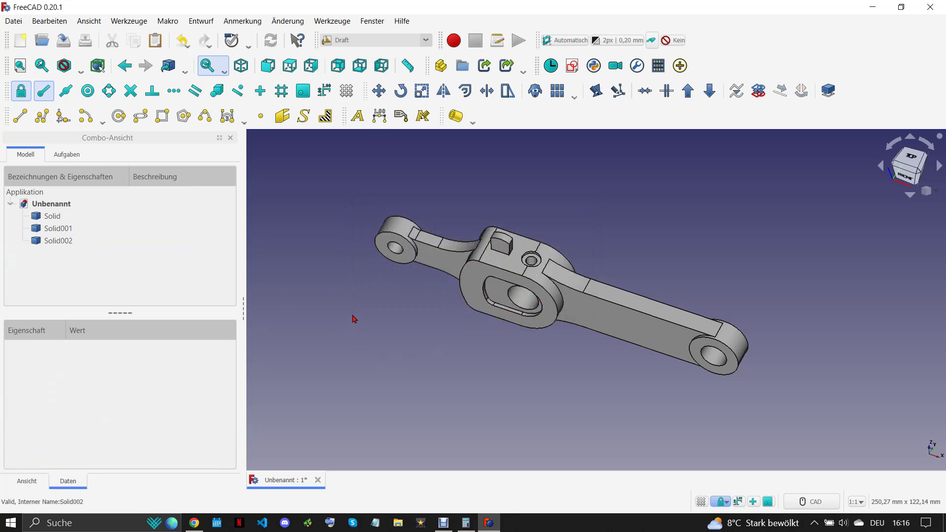
Cut Solid002 from Solid001 in the Part workbench.
left_click(502, 296)
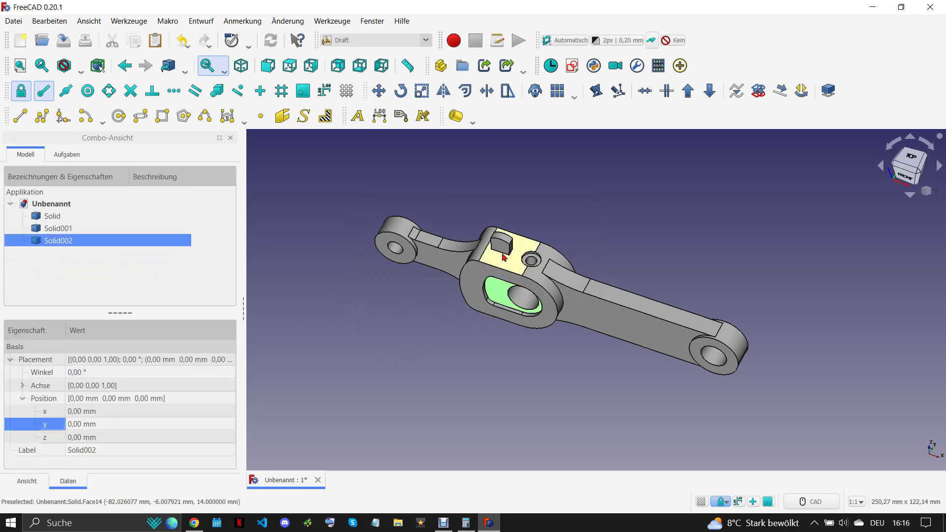
left_click(501, 244, "ctrl")
left_click(395, 40)
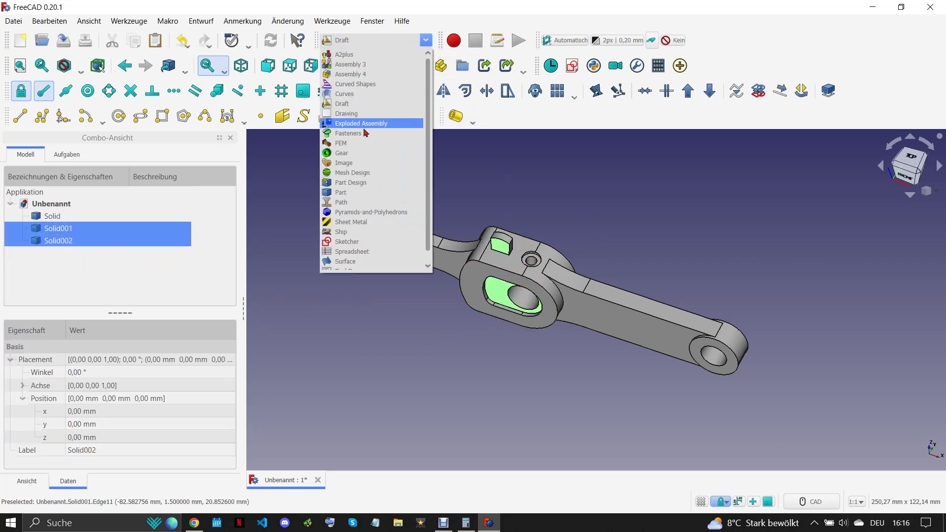
left_click(370, 193)
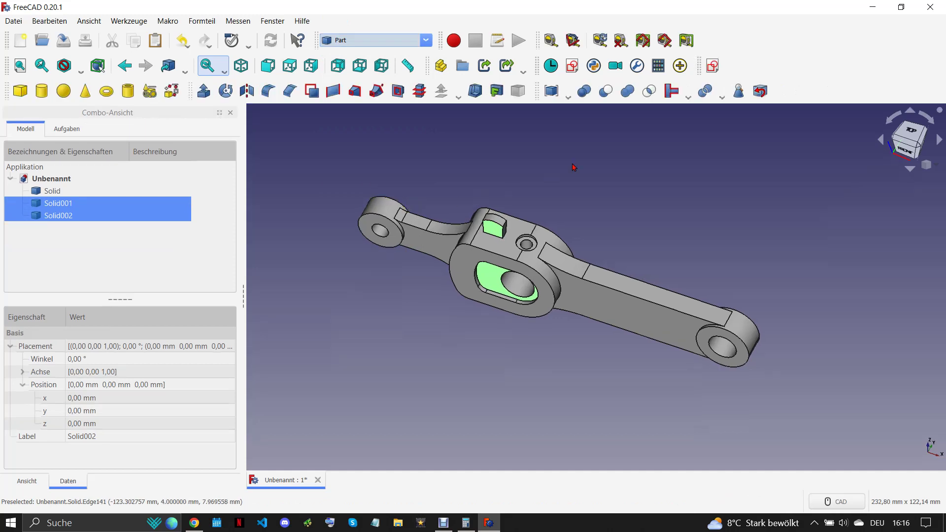
left_click(608, 94)
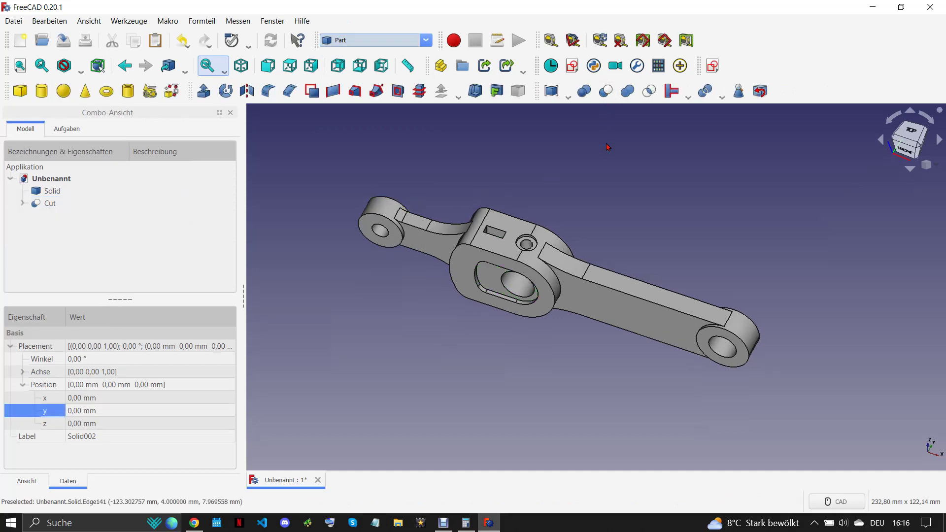
Hide the main lever Solid and zoom in on the end ring.
left_click(555, 235)
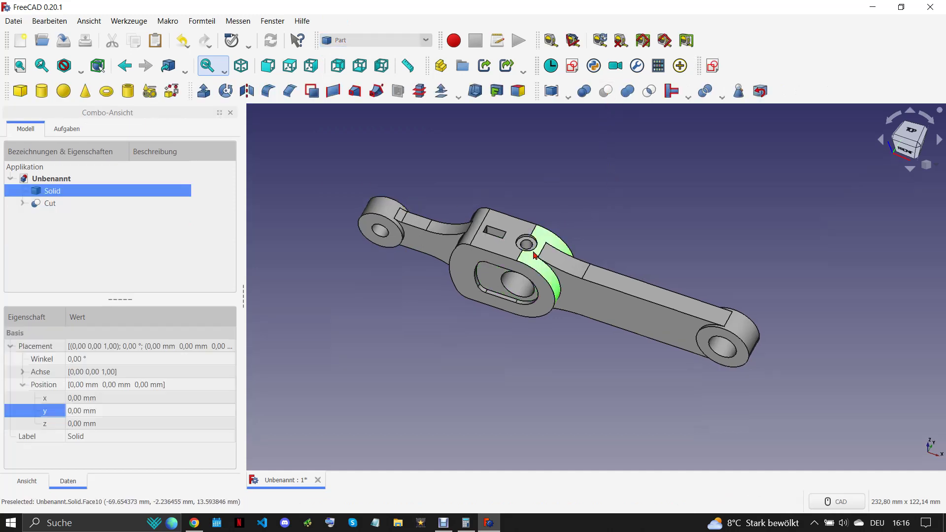
key("space")
left_click(631, 260)
mouse_move(632, 260)
middle_mouse_down()
mouse_move(584, 313)
mouse_move(684, 315)
mouse_move(589, 294)
mouse_move(582, 317)
mouse_move(613, 350)
mouse_move(562, 303)
mouse_move(488, 321)
mouse_move(490, 257)
middle_mouse_up()
scroll(513, 293, "up", 2)
scroll(513, 293, "up", 2)
scroll(490, 256, "up", 2)
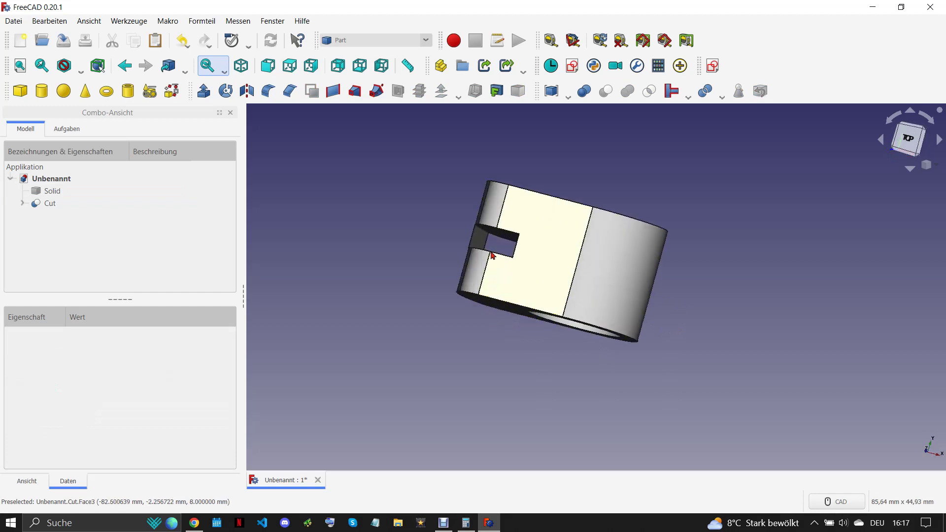
scroll(477, 233, "up", 2)
Downgrade the Cut into separate solids using Draft.
left_click(477, 231)
left_click(424, 40)
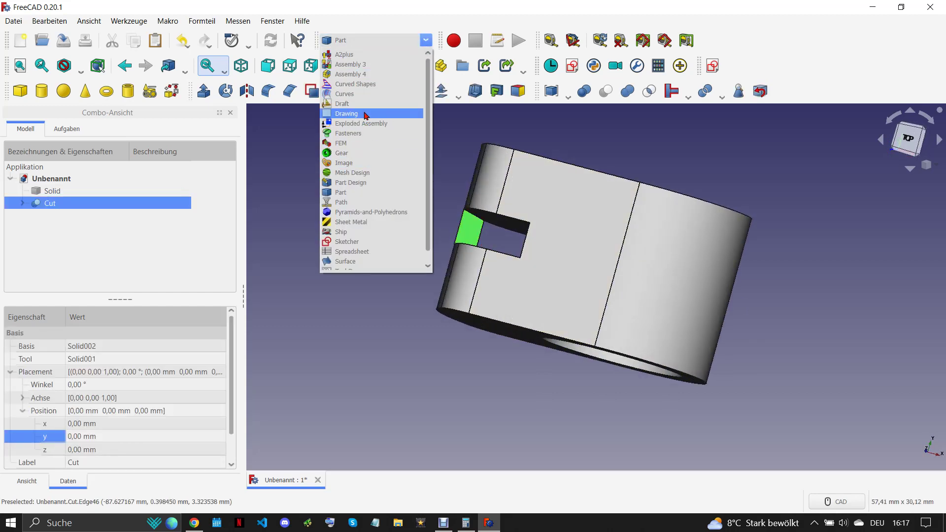
left_click(366, 104)
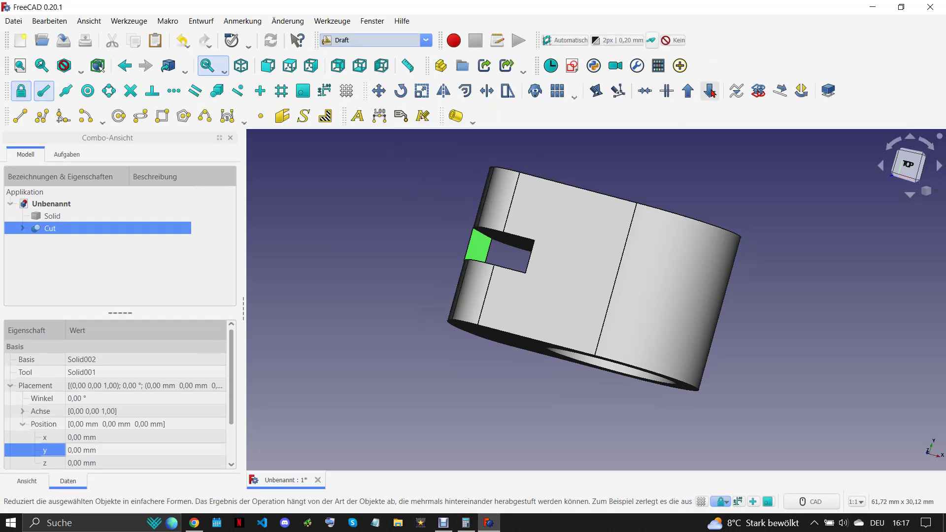
left_click(711, 92)
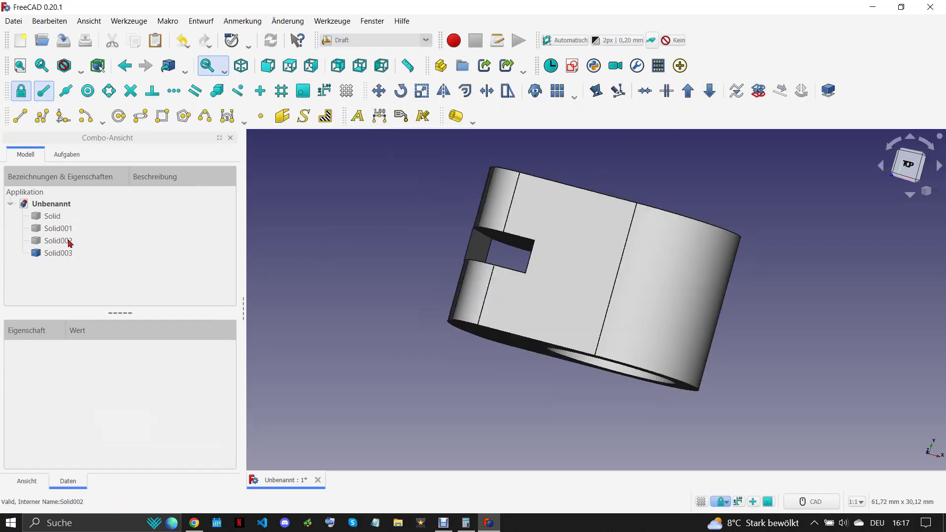
Delete Solid002, then make a Part Design Body from Solid003 with a Pocket.
left_click(70, 243)
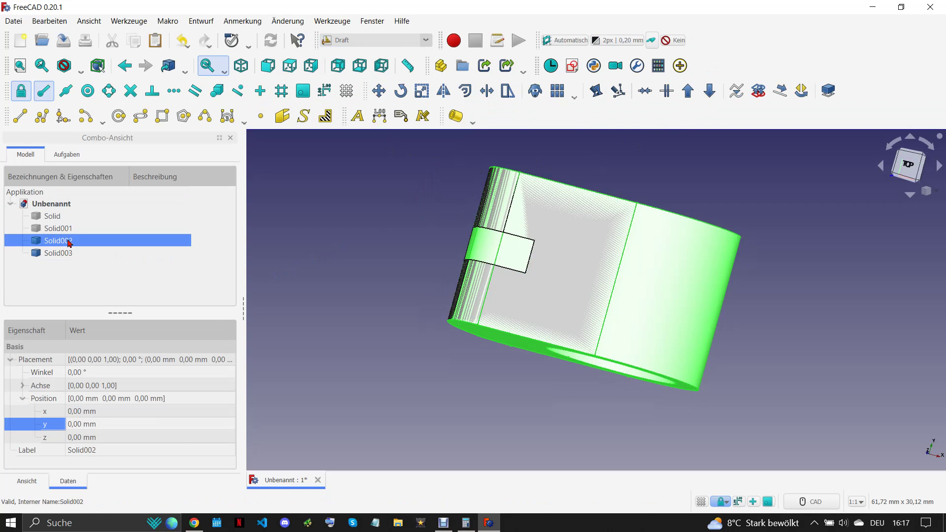
key("Delete")
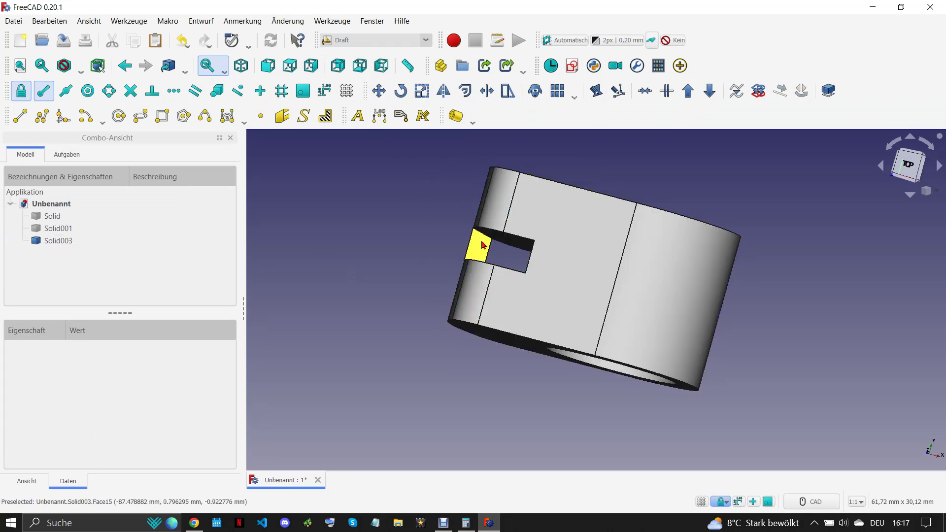
left_click(476, 247)
left_click(362, 40)
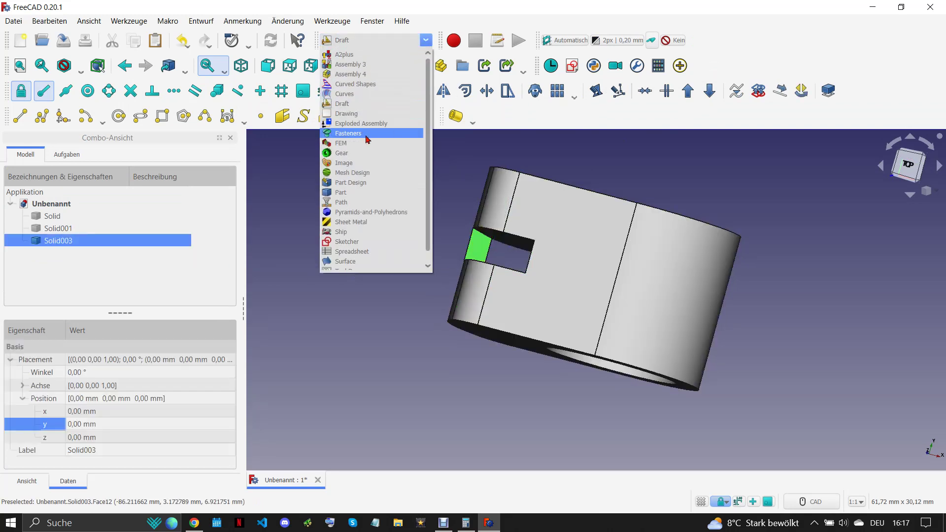
left_click(351, 182)
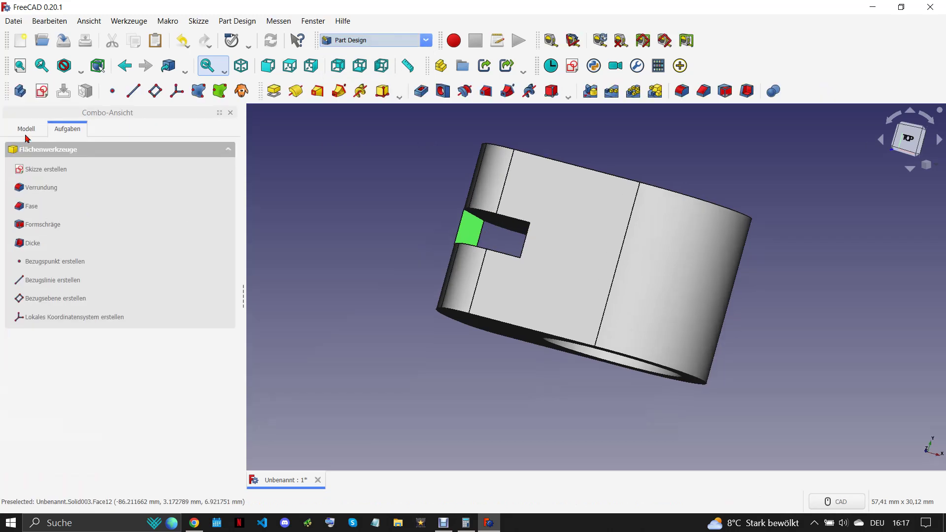
left_click(26, 129)
left_click(30, 103)
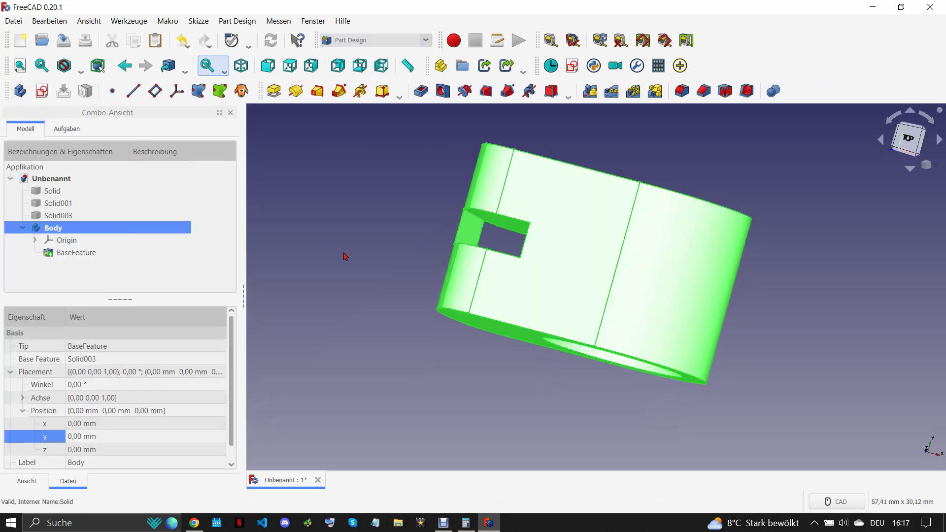
left_click(415, 96)
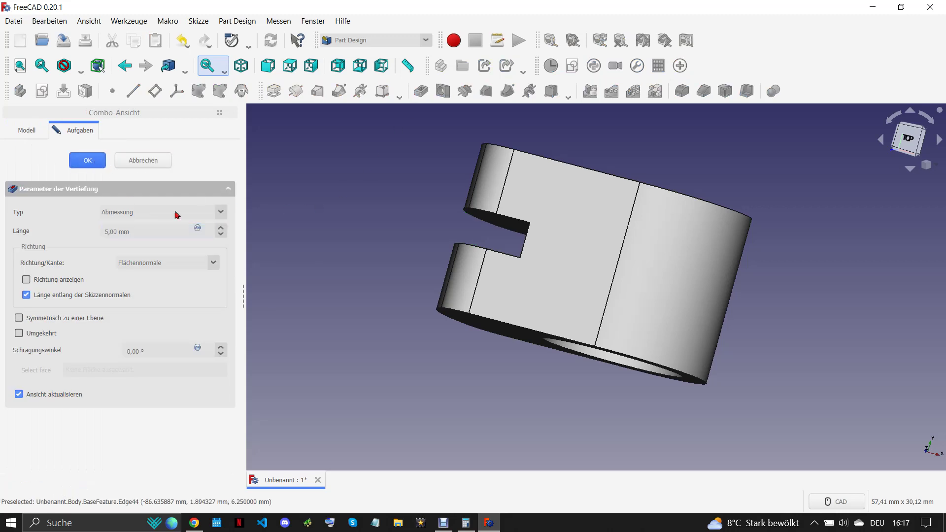
key("Return")
Downgrade the pocketed block Body in Draft into plain Solid004.
mouse_move(564, 306)
middle_mouse_down()
mouse_move(693, 254)
mouse_move(475, 295)
middle_mouse_up()
left_click(87, 227)
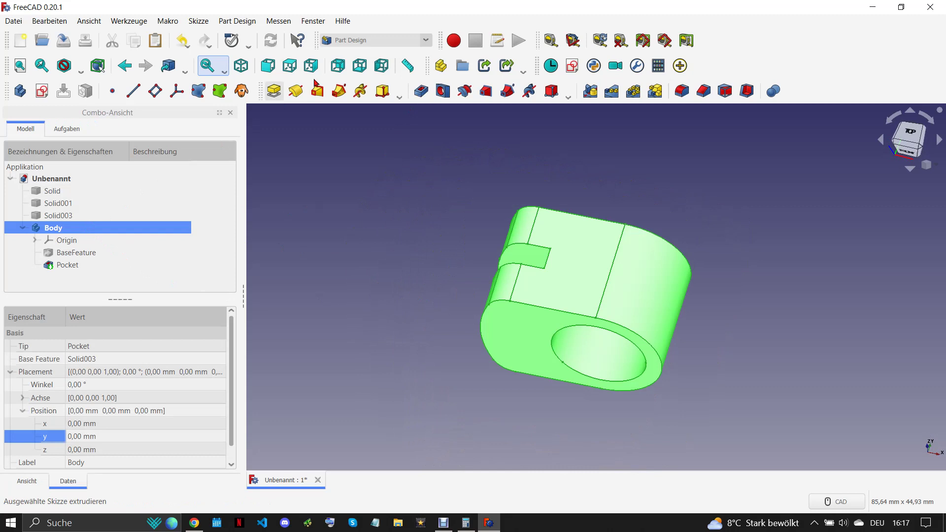
left_click(392, 42)
left_click(359, 101)
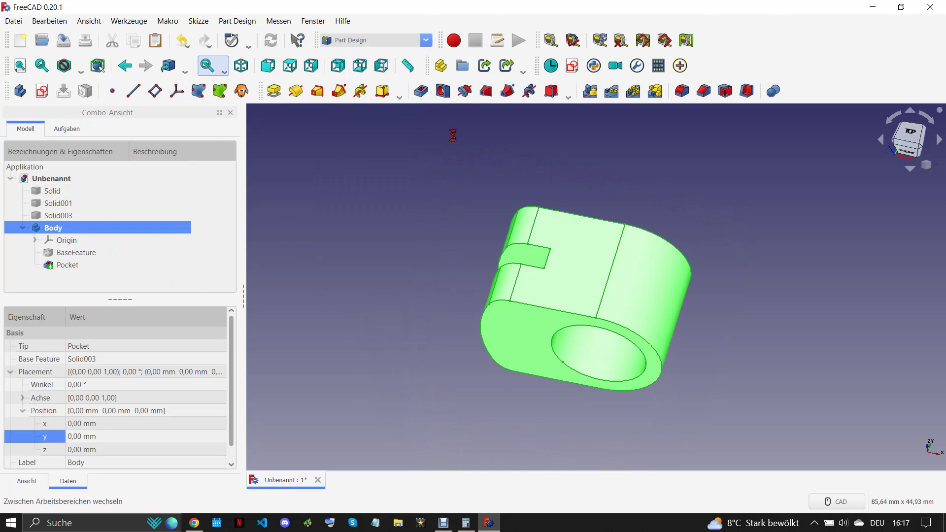
left_click(709, 91)
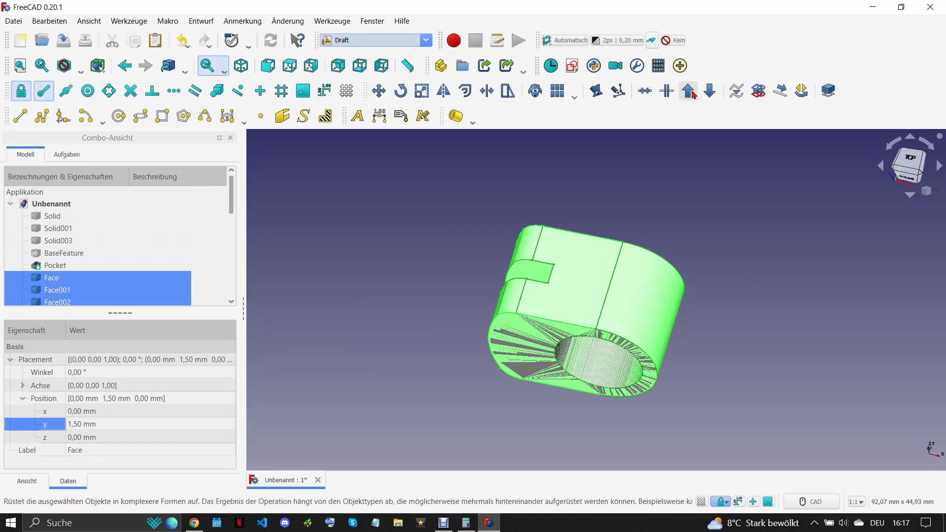
left_click(60, 254)
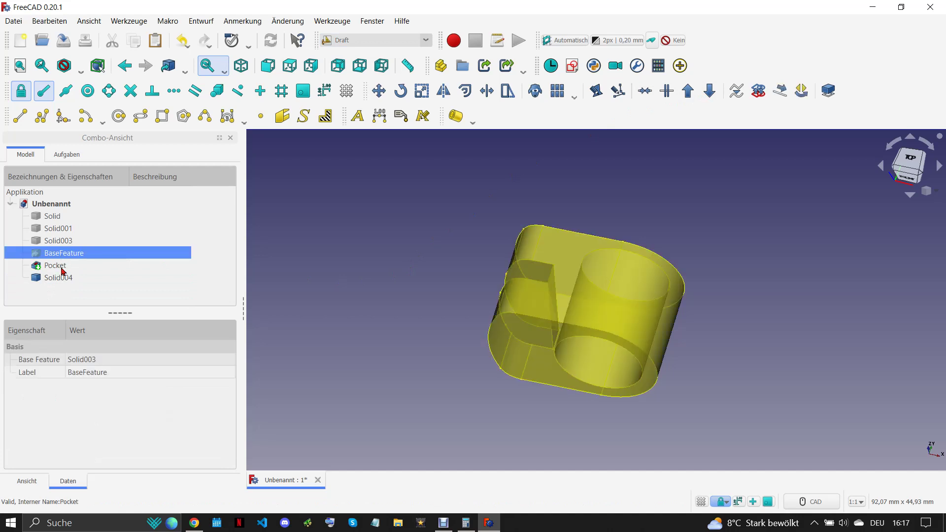
Delete leftover BaseFeature and Pocket and colour Solid004's faces orange (#c46200).
key("Delete")
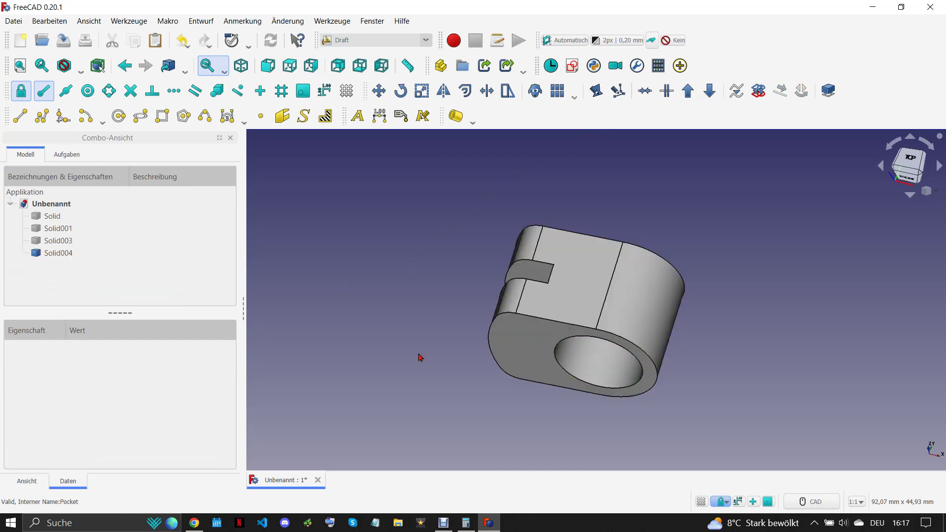
right_click(53, 254)
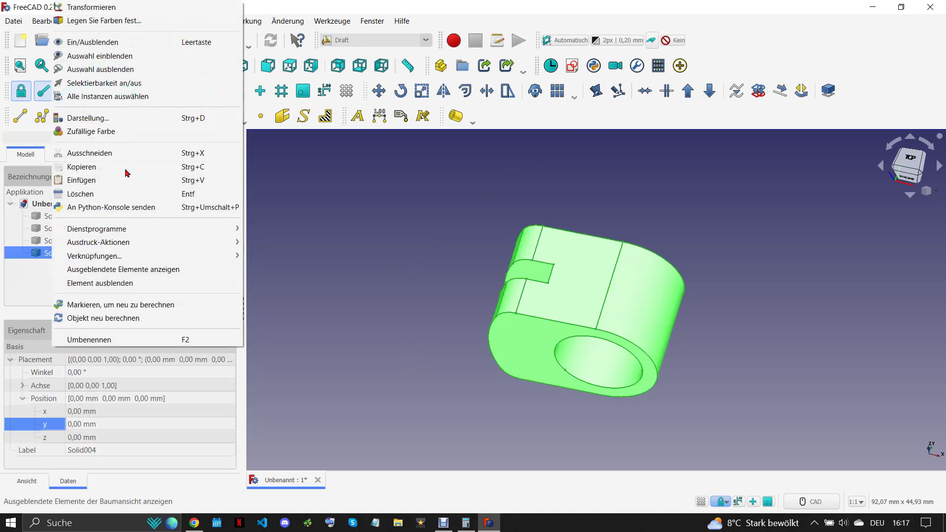
left_click(124, 119)
left_click(172, 298)
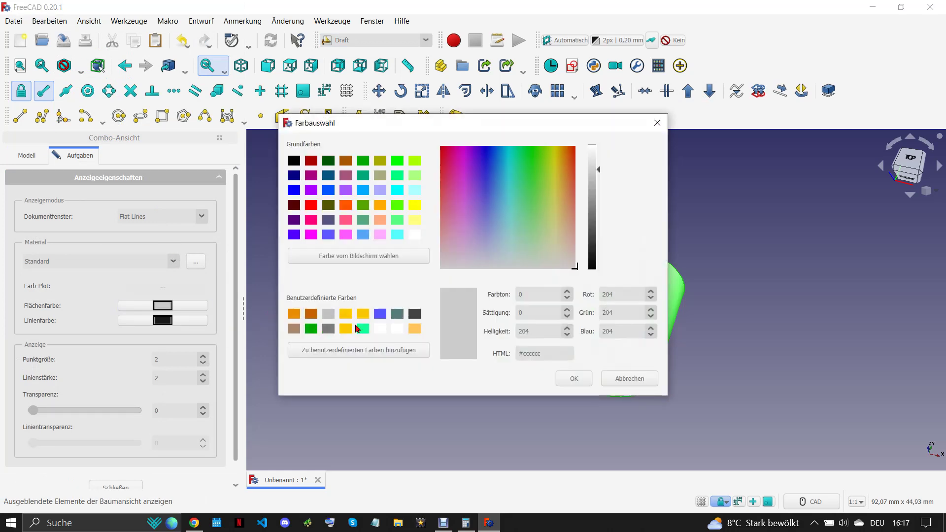
left_click(312, 315)
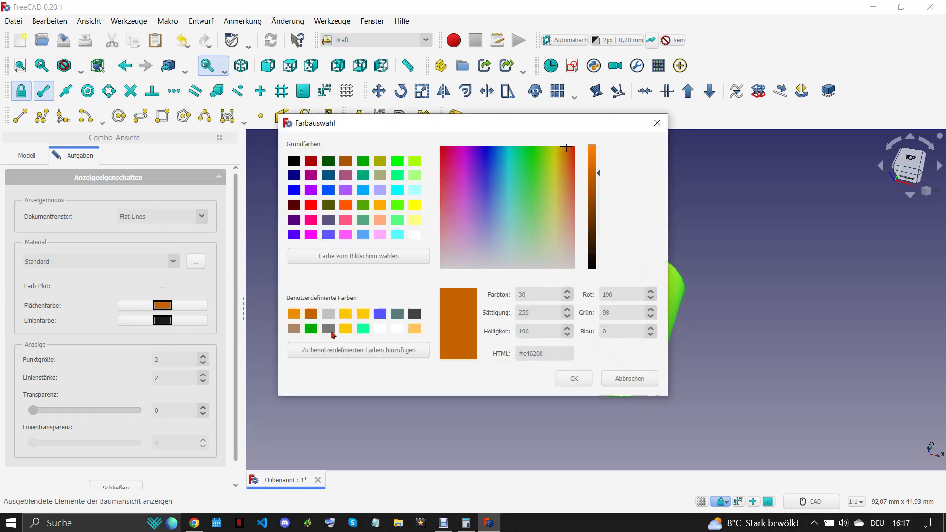
left_click(575, 379)
left_click(421, 403)
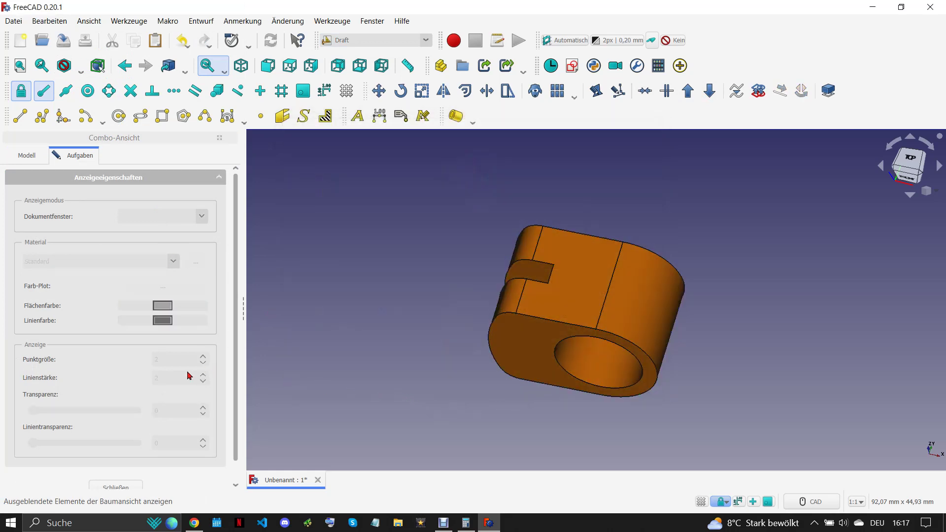
left_click(118, 487)
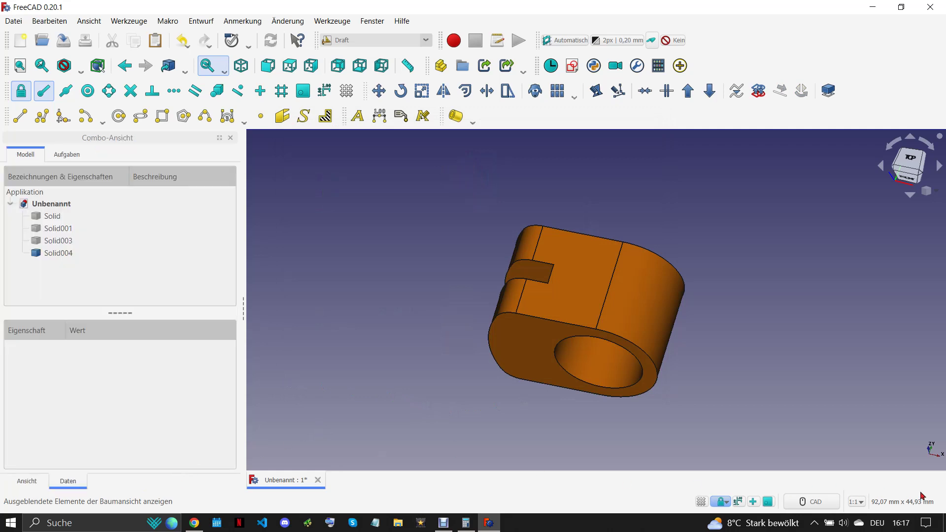
left_click(72, 217)
Show the hidden parts and delete the spare Solid003.
left_click(70, 245, "shift")
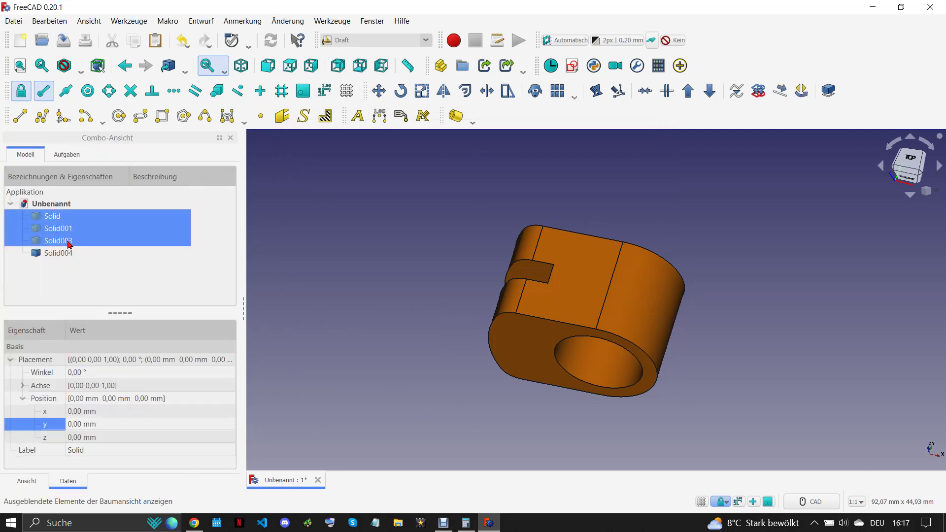
key("space")
scroll(626, 311, "down", 2)
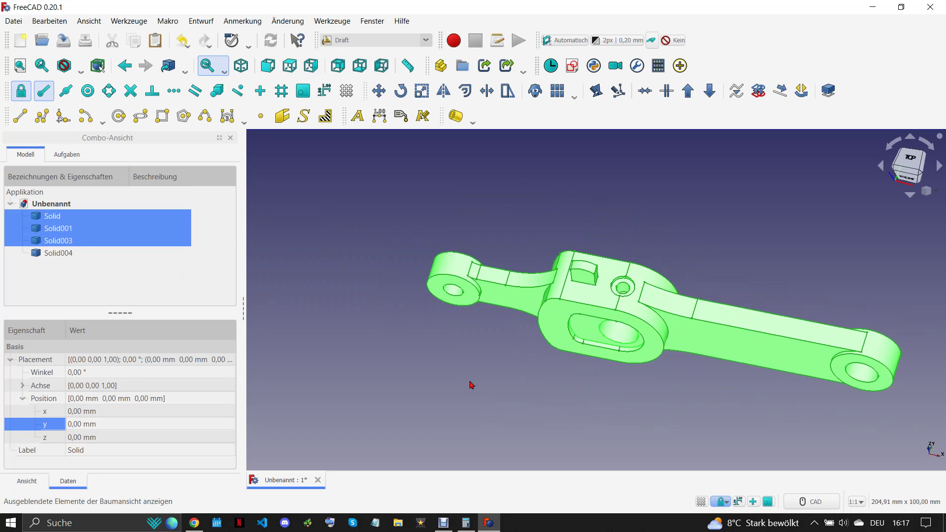
left_click(471, 385)
scroll(609, 350, "up", 1)
scroll(604, 350, "up", 2)
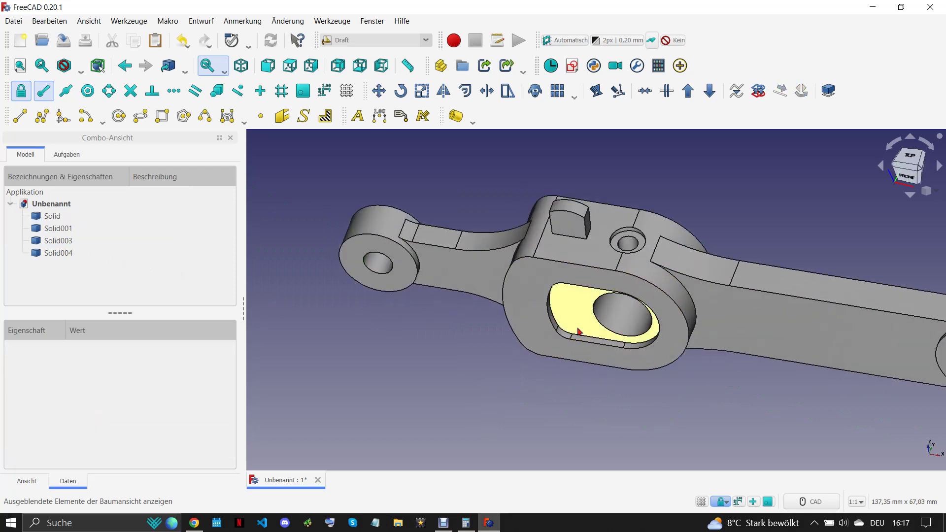
left_click(83, 245)
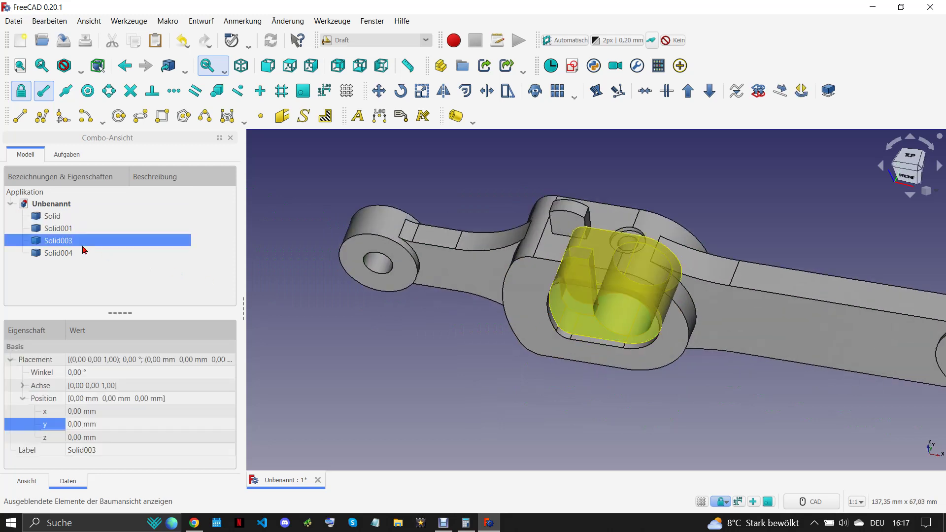
key("Delete")
Combine Solid, Solid001 and Solid004 into one Compound in the Part workbench.
scroll(387, 328, "down", 3)
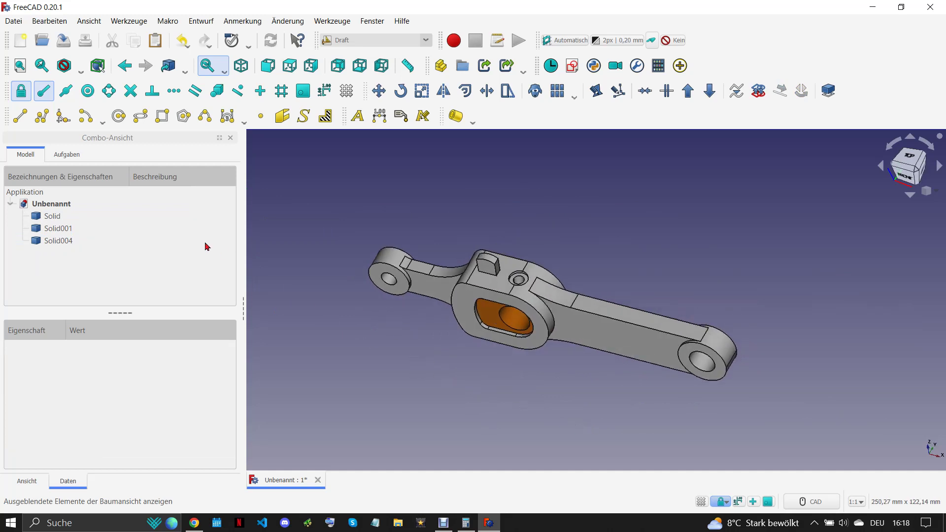
left_click(83, 217)
left_click(83, 242, "shift")
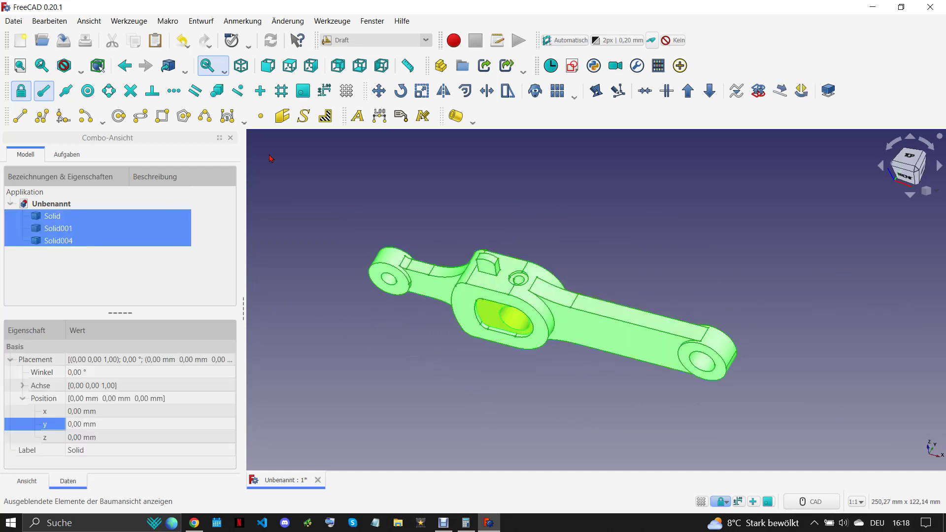
left_click(394, 40)
left_click(367, 192)
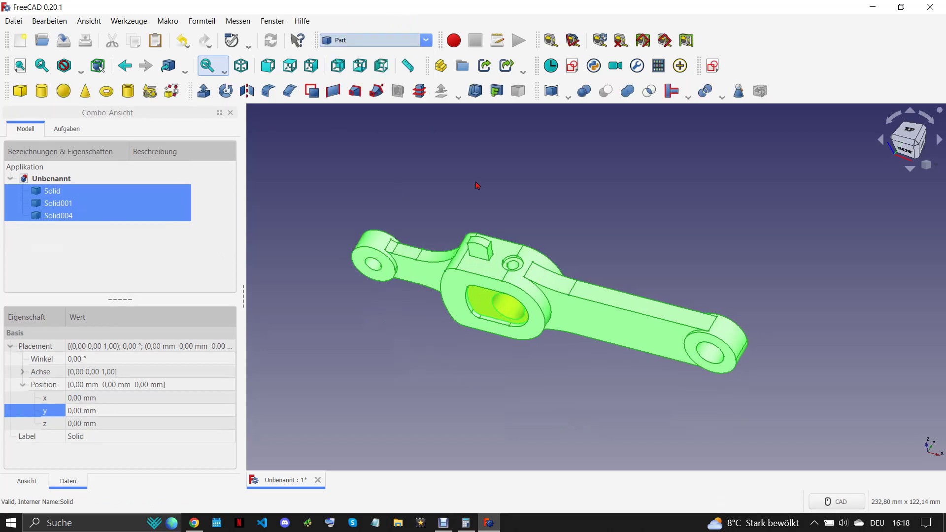
left_click(553, 93)
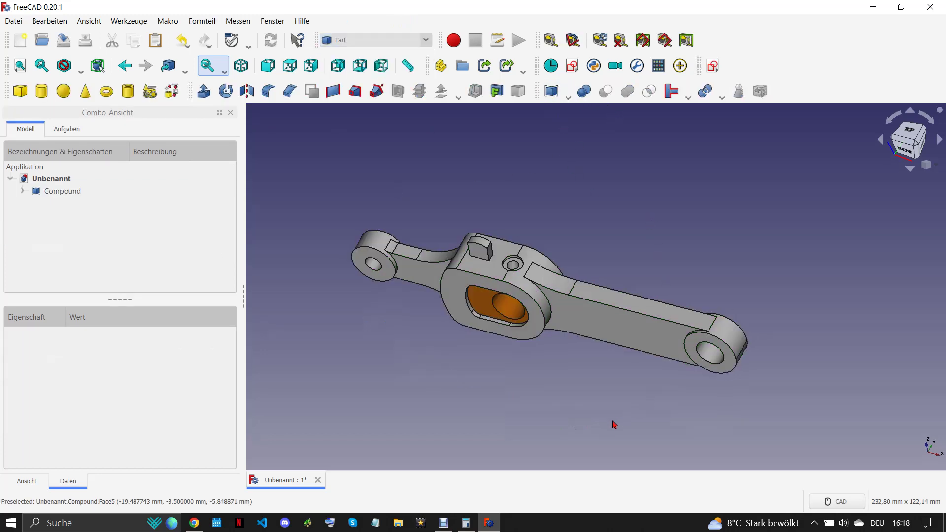
Consult the drawing in Chrome, then begin saving the FreeCAD model under a new name.
left_click(194, 523)
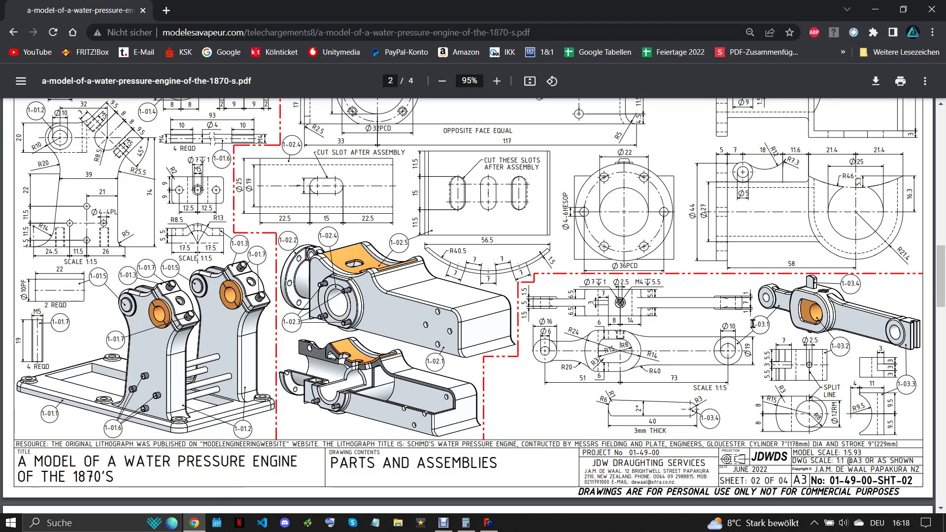
right_click(761, 324)
left_click(776, 336)
left_click(488, 523)
left_click(14, 21)
left_click(70, 123)
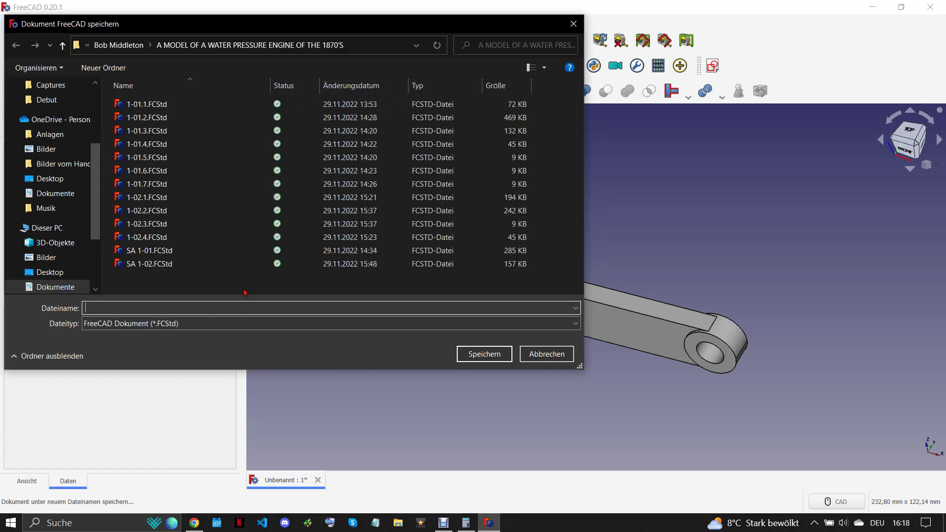
Save the crank lever model as SA 1-03 and close its document.
type("SA ")
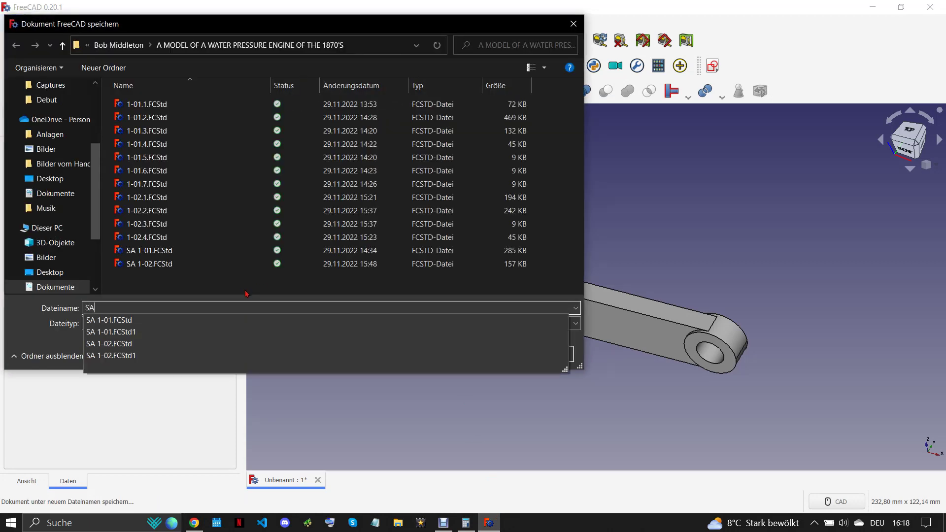
type("1-0")
type("3")
left_click(491, 355)
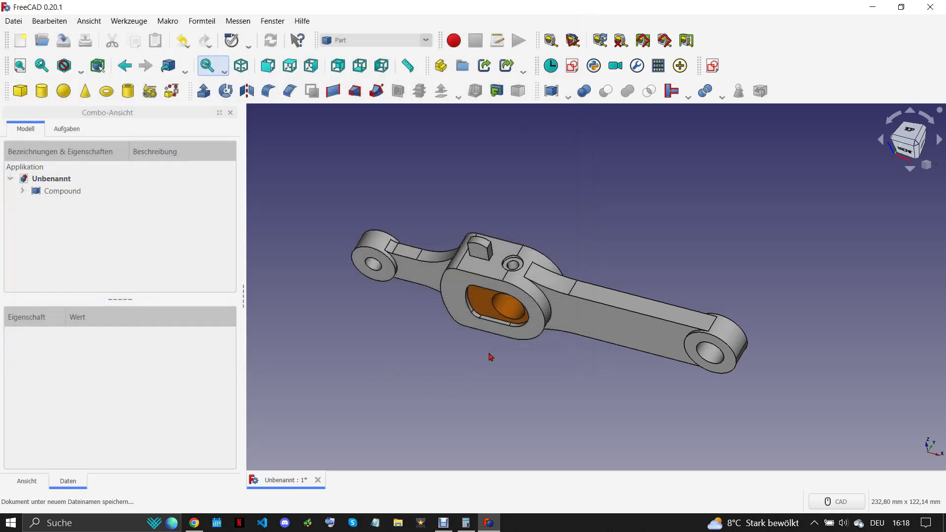
left_click(306, 480)
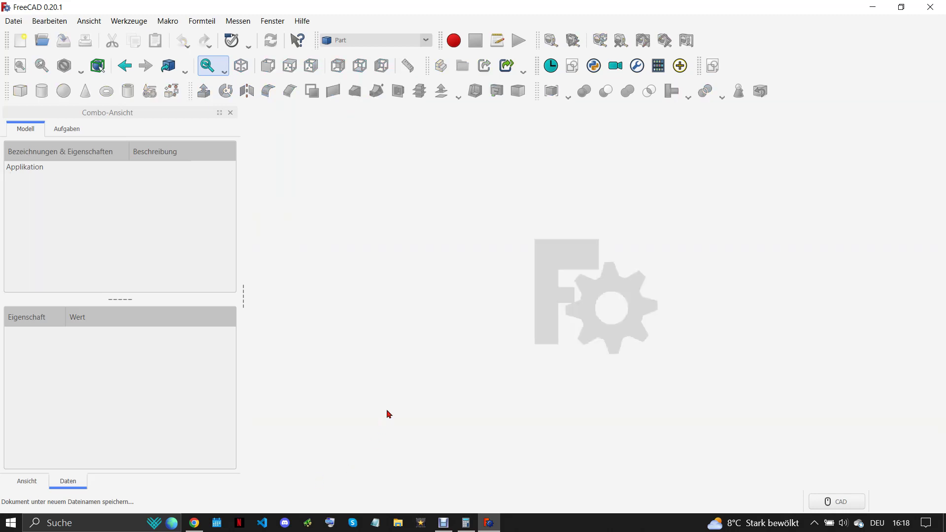
Check the reference drawing, then reopen the saved SA 1-03.FCStd file.
left_click(194, 522)
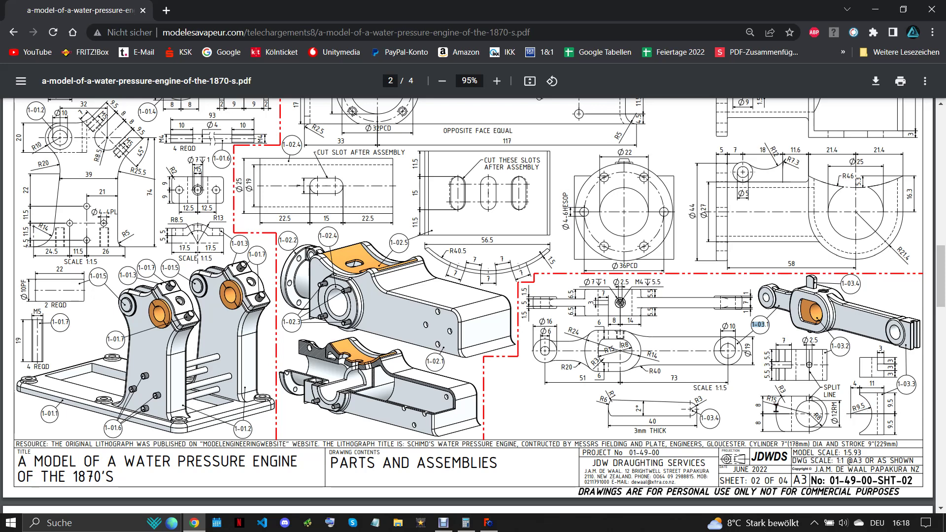
mouse_move(488, 523)
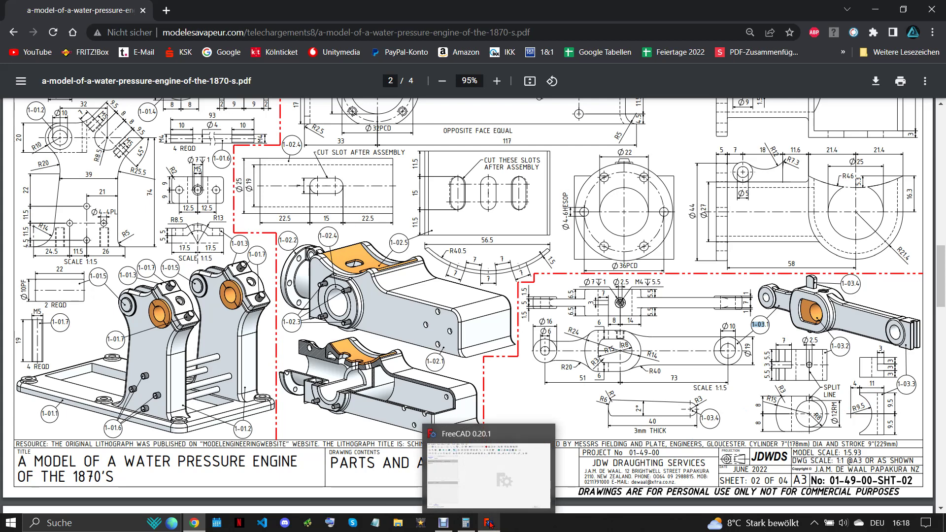
left_click(489, 523)
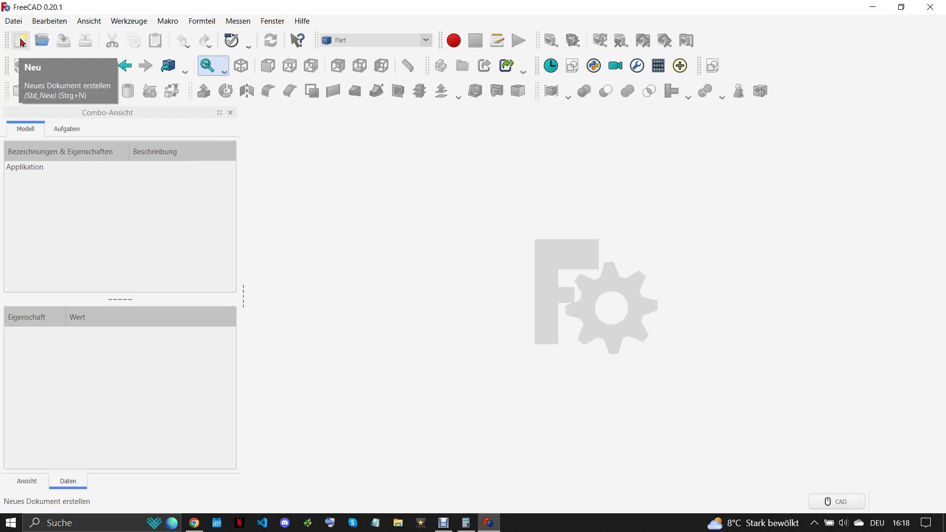
left_click(27, 43)
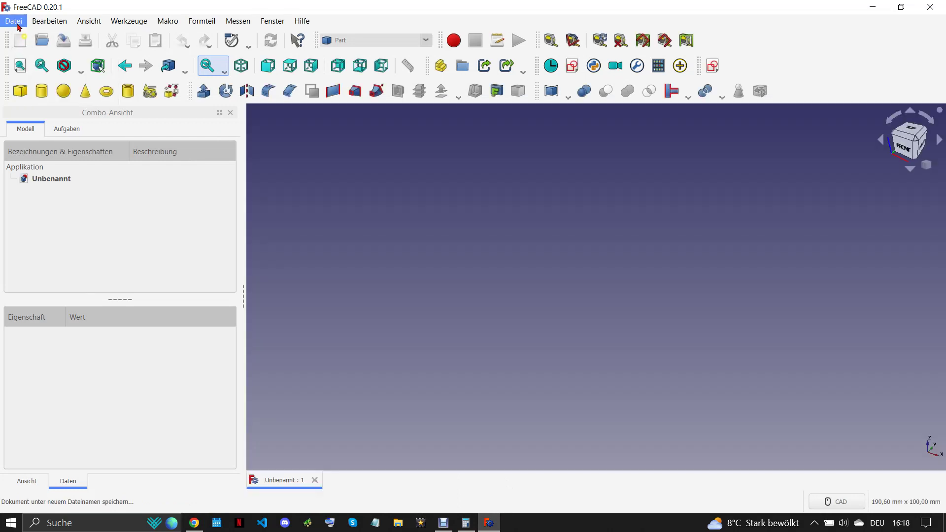
left_click(14, 21)
left_click(44, 48)
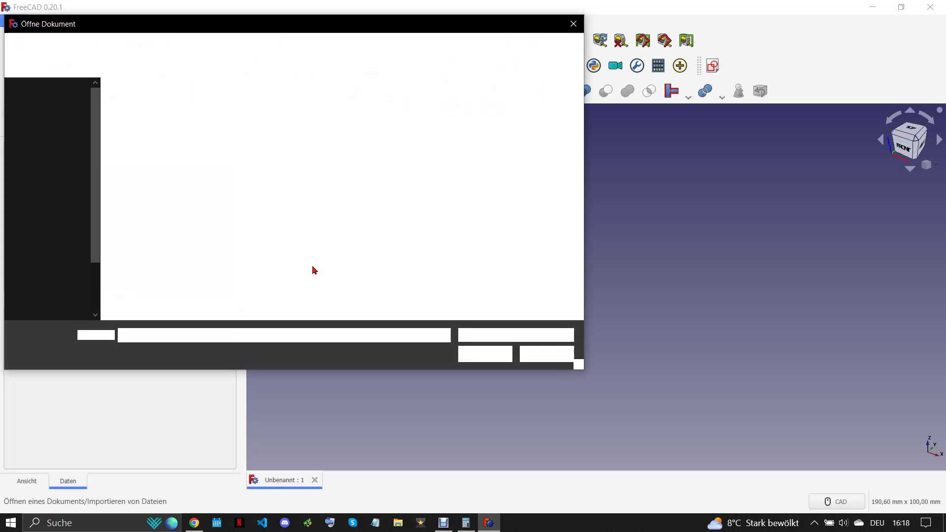
left_click(192, 277)
left_click(486, 354)
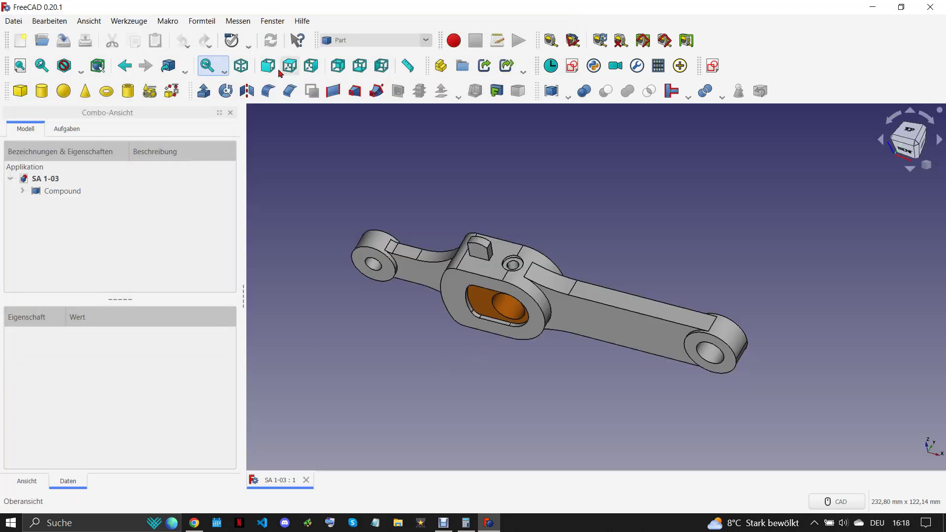
left_click(374, 41)
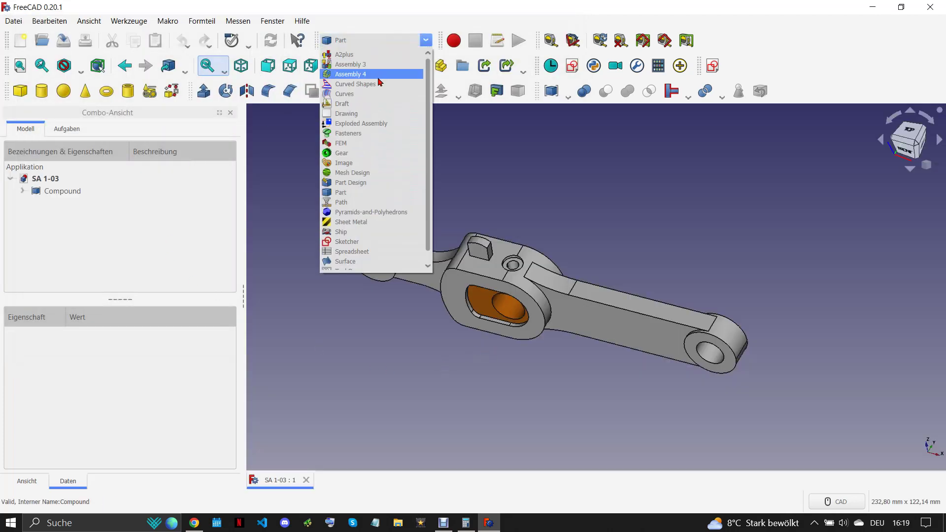
Create a new Part Design body with a sketch on the XZ plane.
left_click(350, 182)
left_click(20, 92)
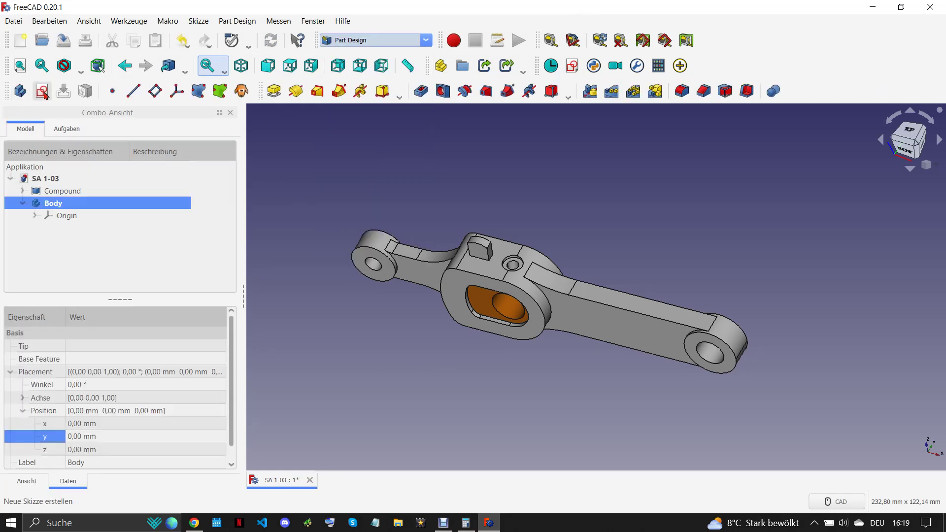
left_click(86, 227)
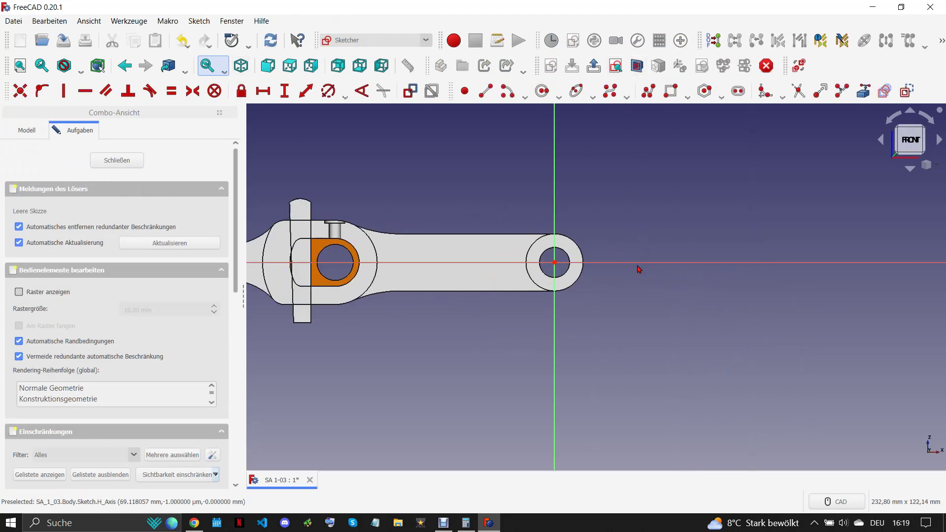
scroll(638, 268, "up", 4)
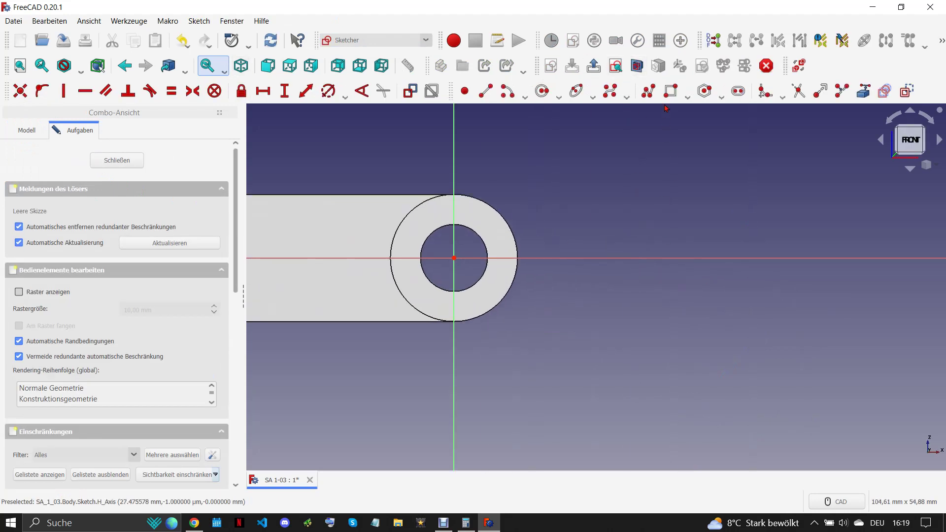
Draw an arc centred on the ring and a rectangle whose left edge meets it.
left_click(545, 94)
left_click(454, 258)
key("Escape")
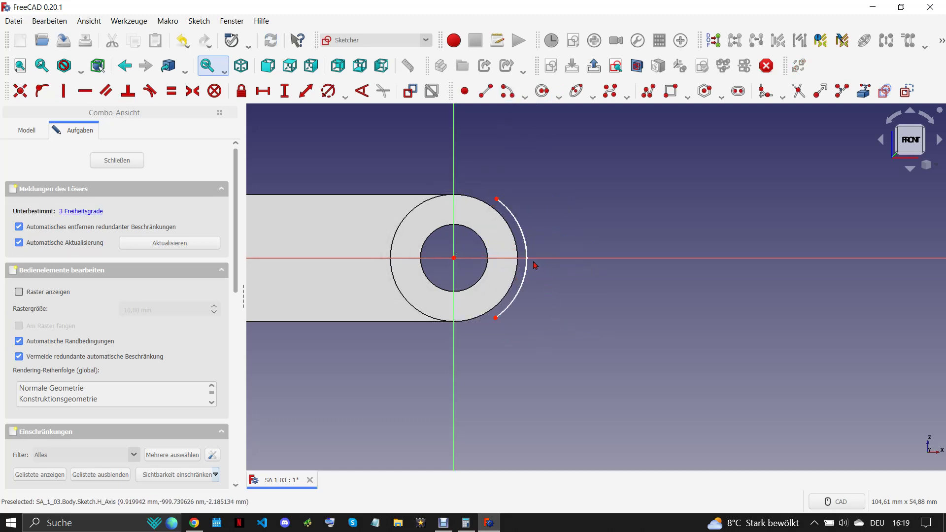
left_click(196, 523)
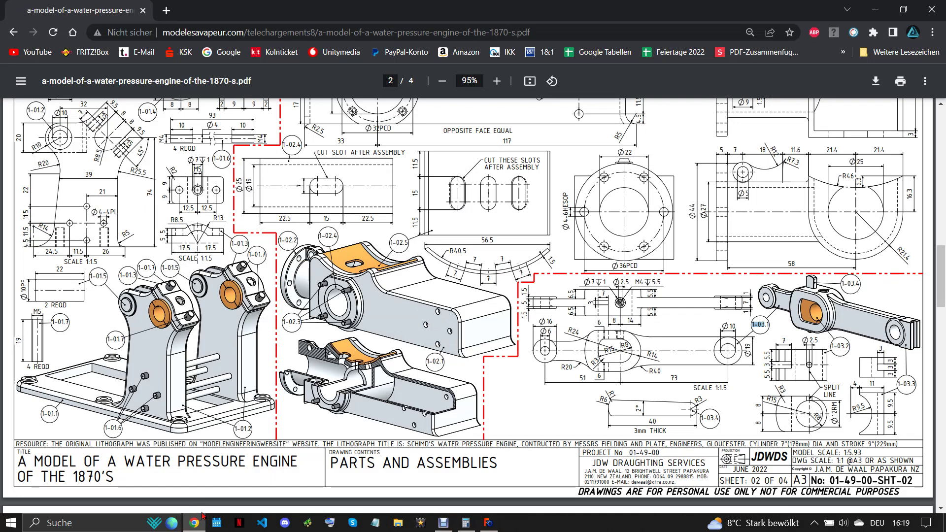
left_click(489, 523)
left_click(671, 91)
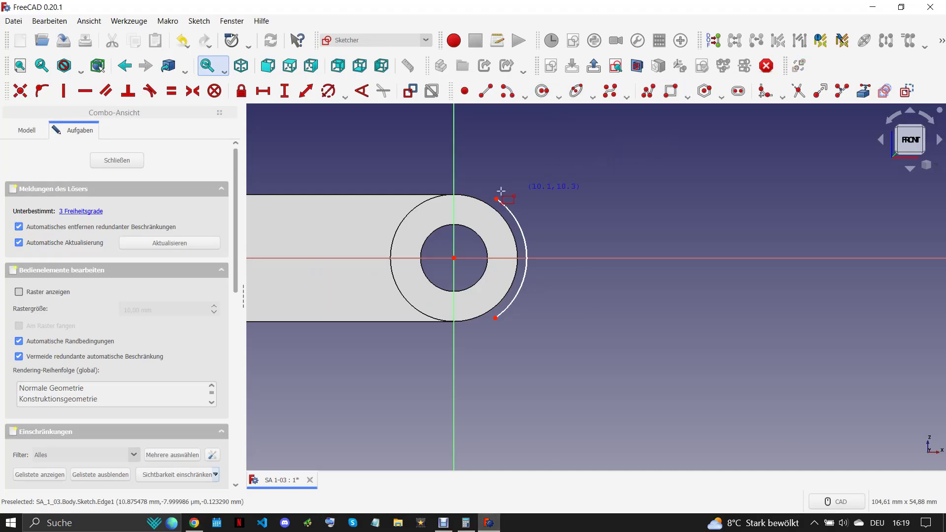
left_click(486, 181)
left_click(613, 342)
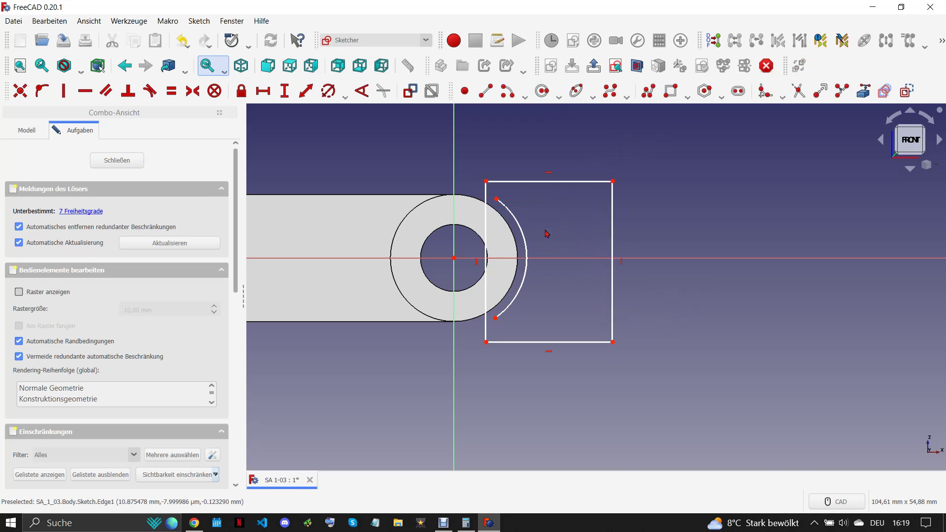
left_click_drag(487, 219, 503, 220)
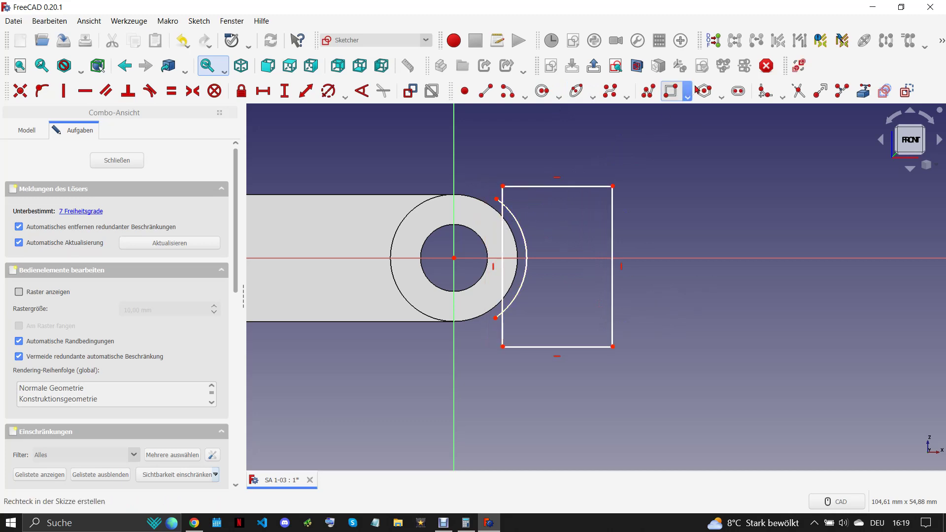
Trim the overlapping rectangle edge and arc stub, undoing one mistaken trim.
scroll(528, 187, "up", 2)
scroll(528, 187, "up", 2)
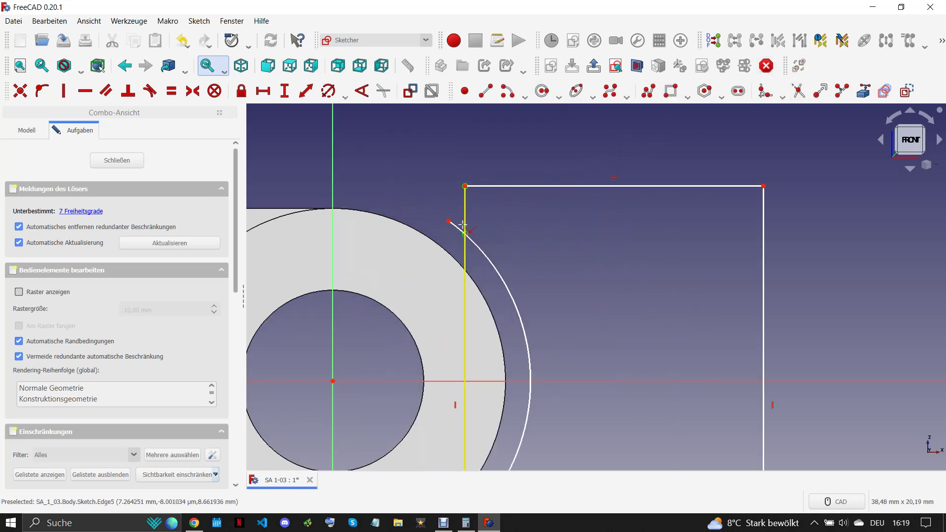
left_click(799, 91)
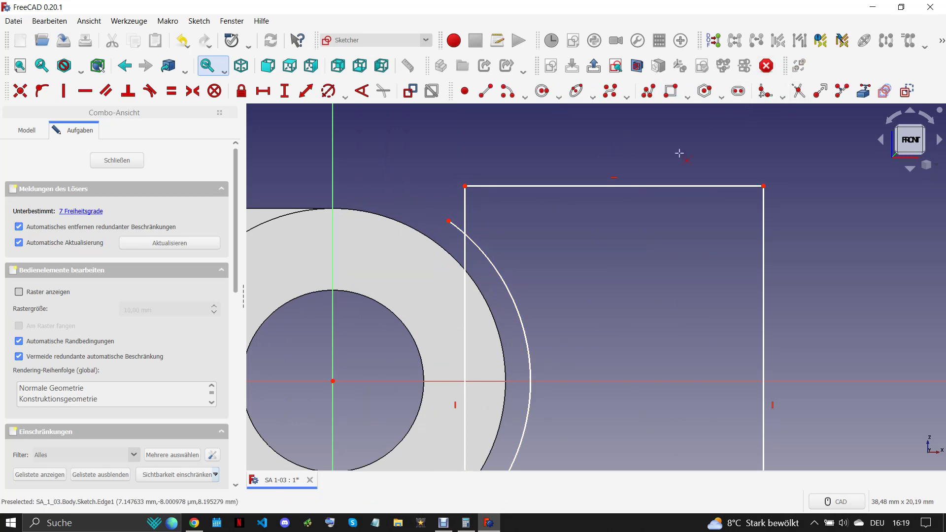
left_click(474, 249)
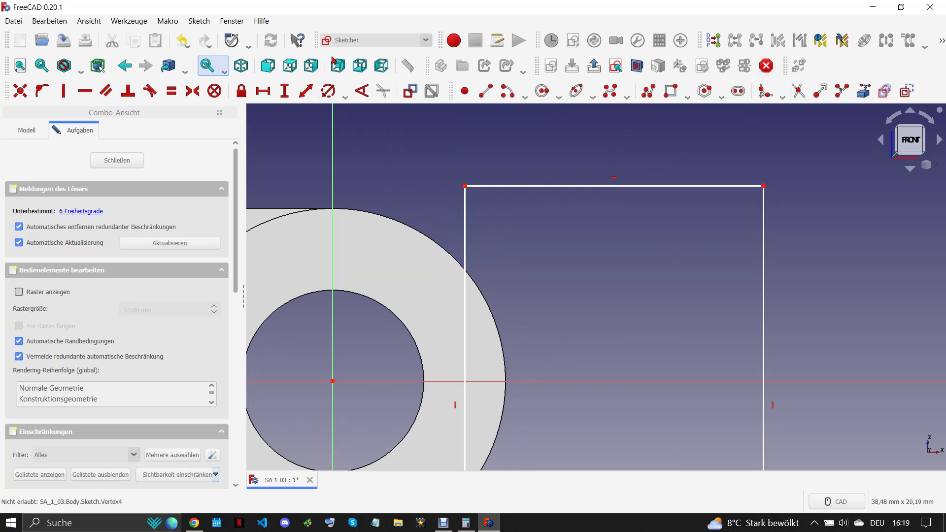
left_click(189, 45)
left_click(229, 60)
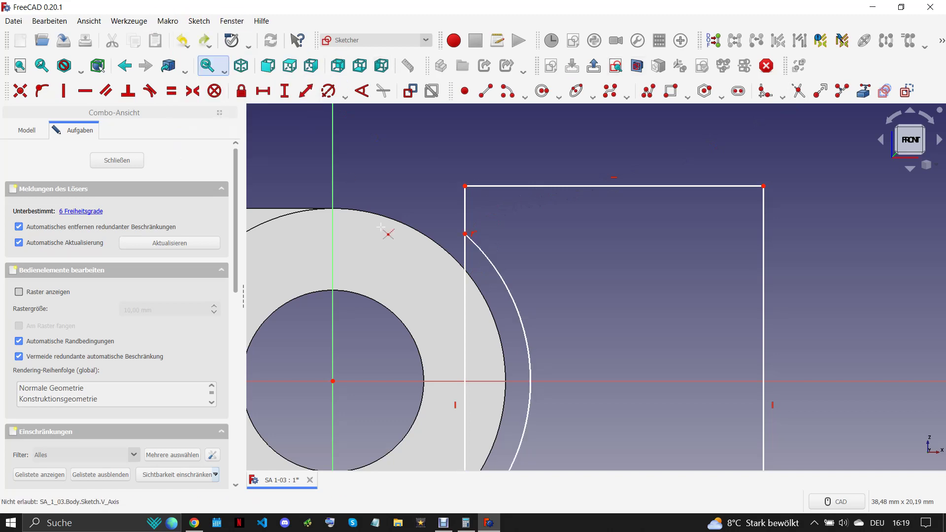
left_click(464, 274)
scroll(512, 173, "down", 4)
scroll(488, 357, "up", 3)
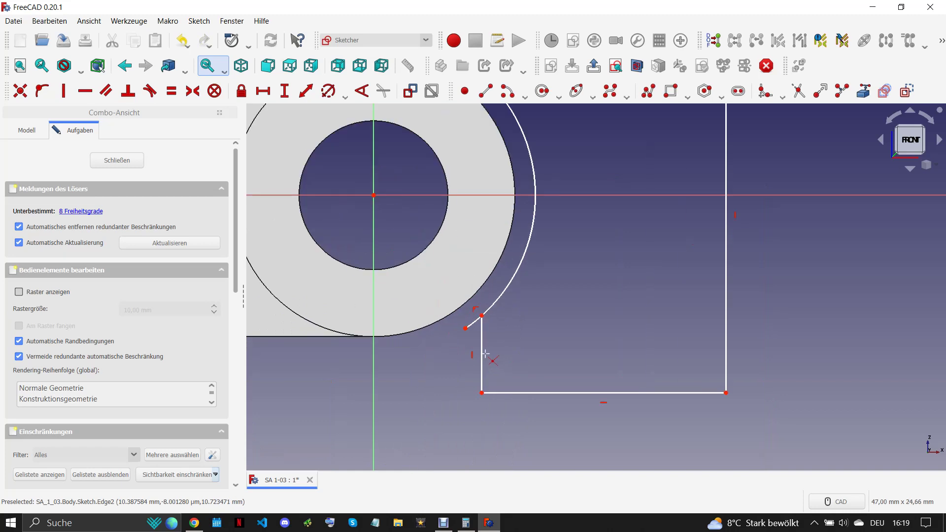
left_click(473, 324)
scroll(494, 340, "down", 4)
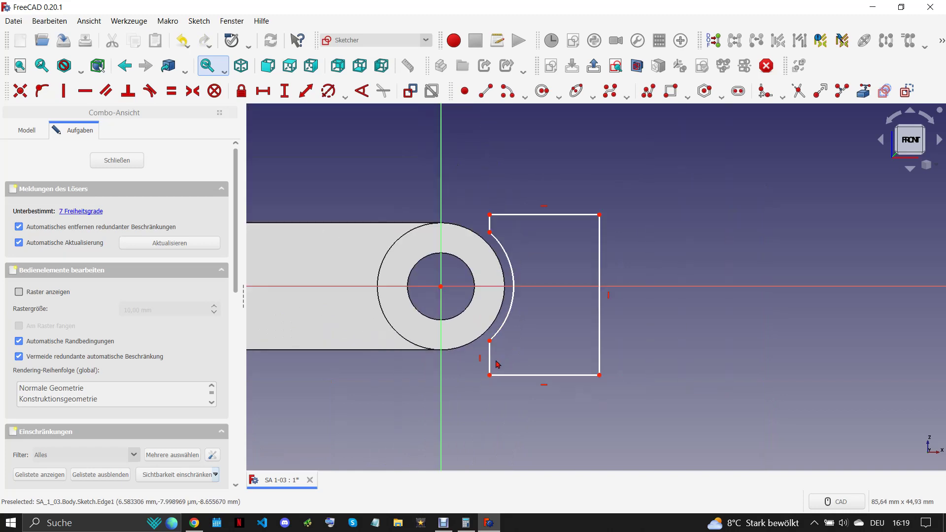
Join the arc to the rectangle, make the short left edges vertical and equal, and dimension its radius.
left_click(504, 238)
key("t")
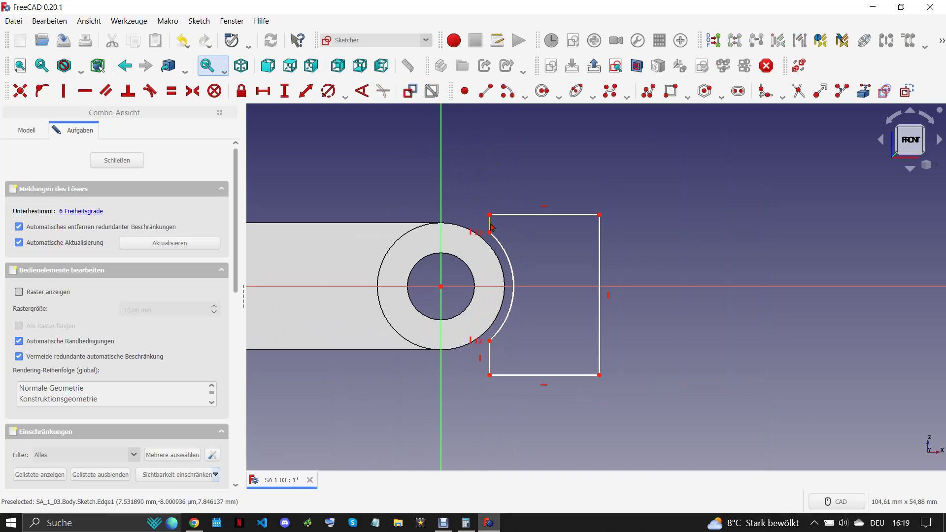
key("v")
left_click(494, 228)
left_click(491, 359)
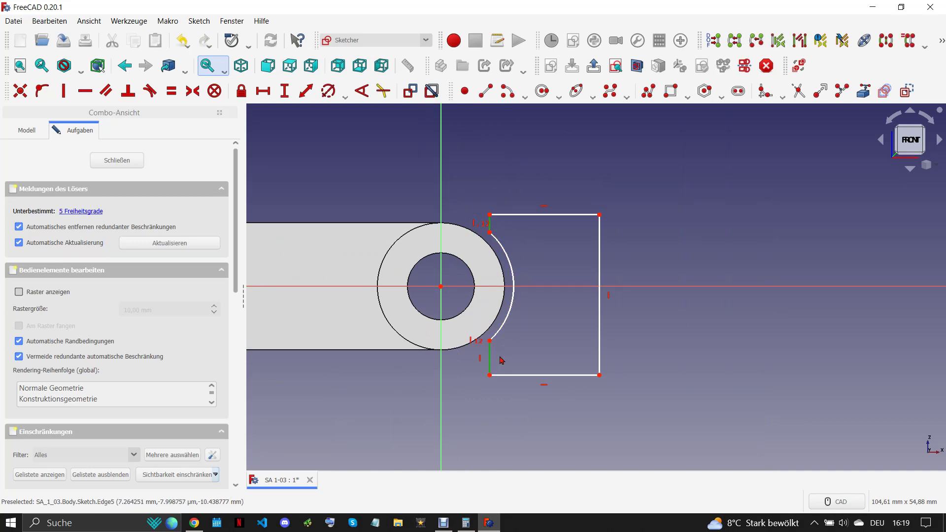
key("e")
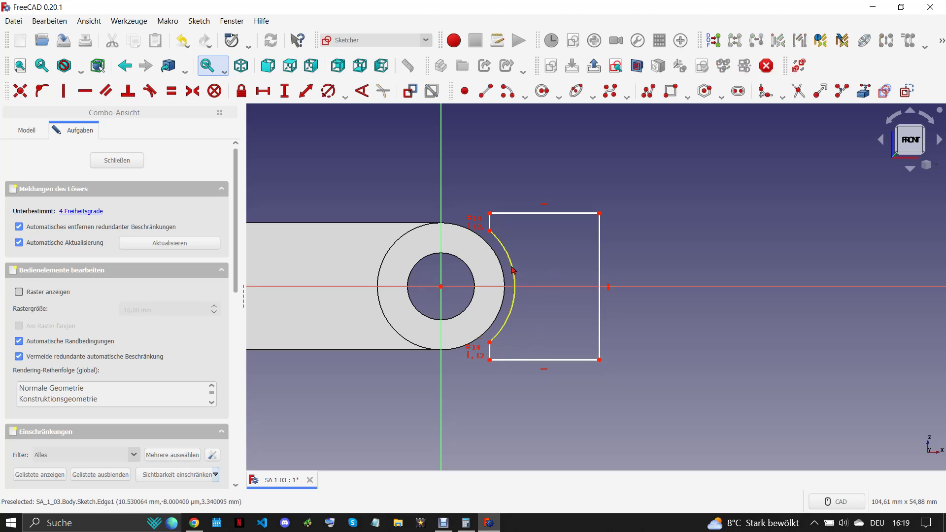
left_click(514, 272)
left_click(328, 90)
type("9,5")
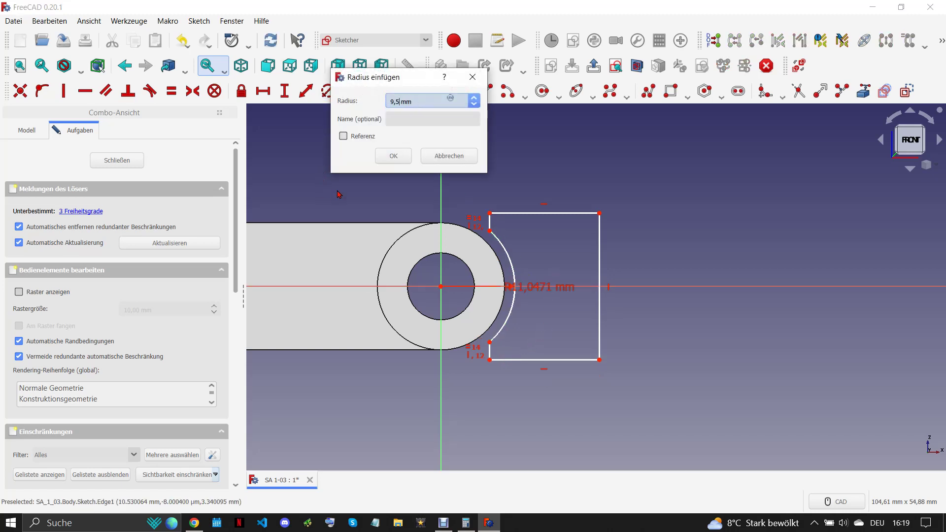
Confirm the 9,5 mm arc radius and give the rectangle's top edge an 11 mm length.
left_click(394, 157)
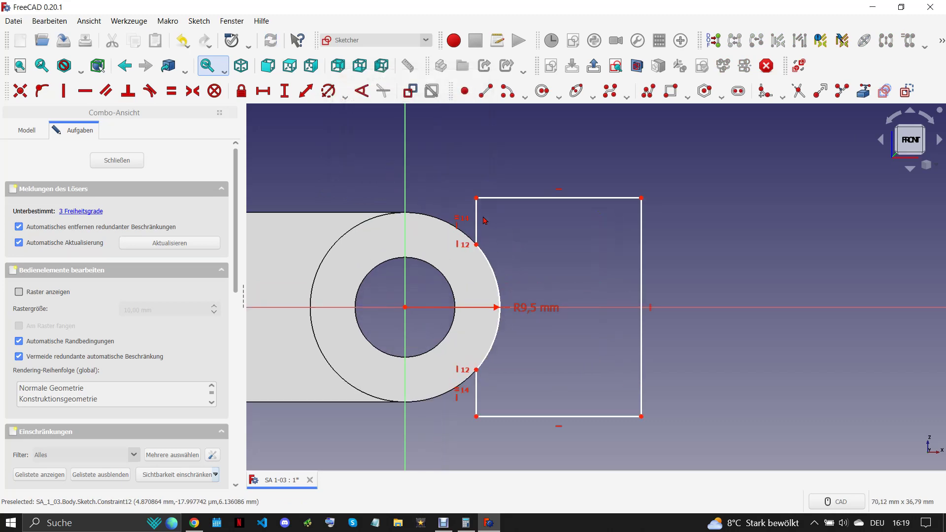
left_click(480, 199)
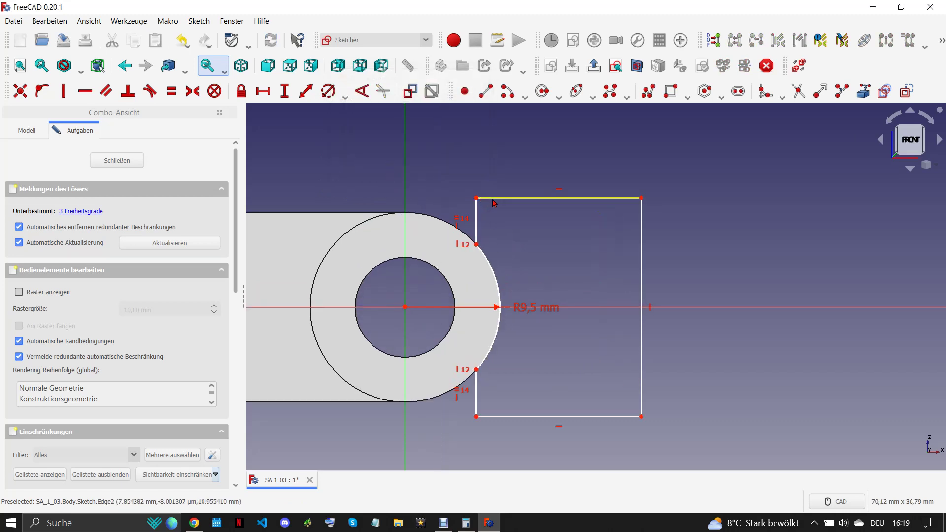
left_click(263, 90)
type("11")
left_click(326, 161)
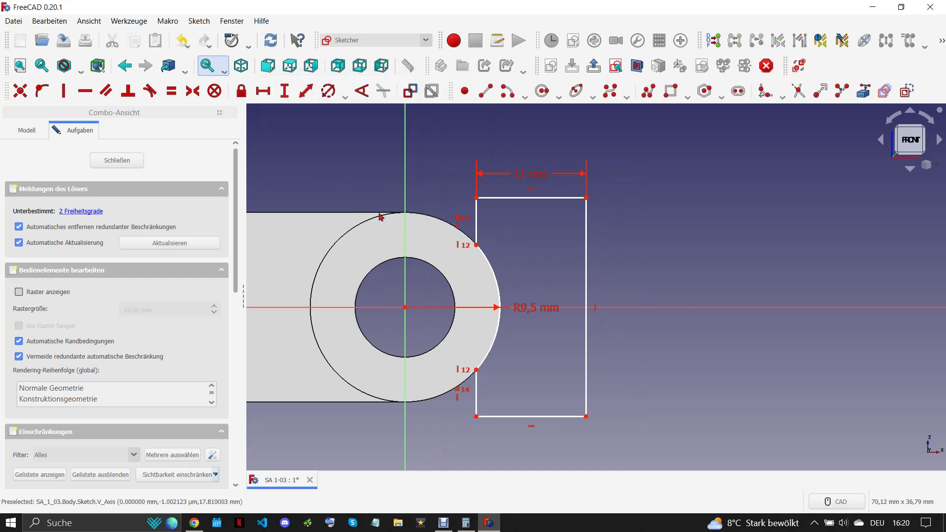
Dimension the top-left corner's vertical distance above the centre line.
left_click(476, 198)
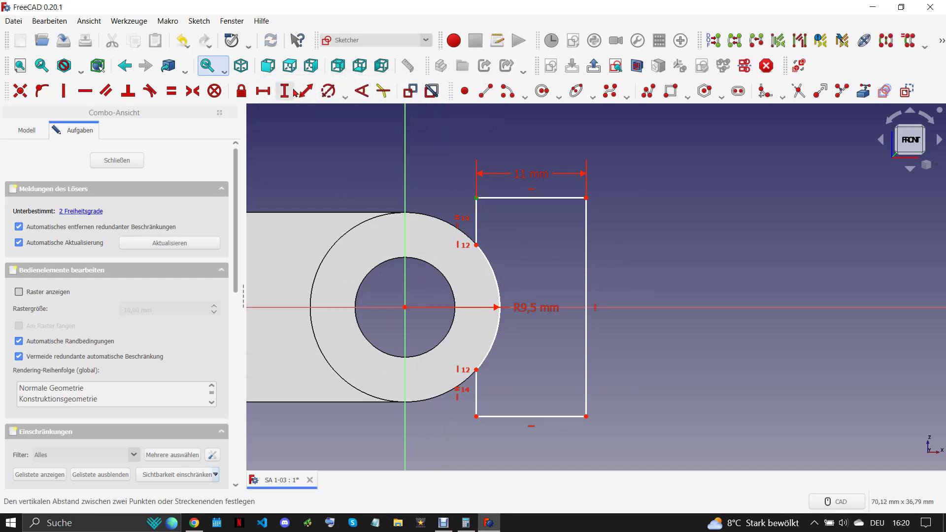
left_click(278, 96)
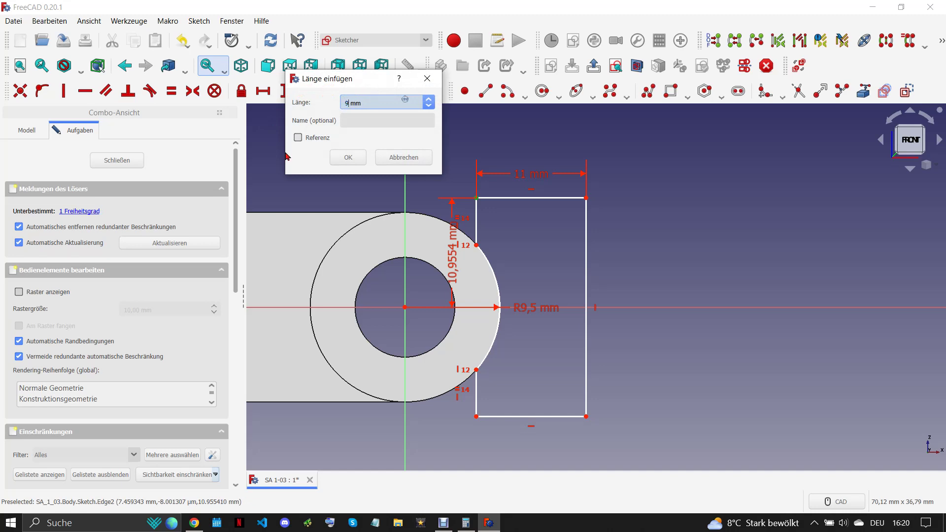
type(",5")
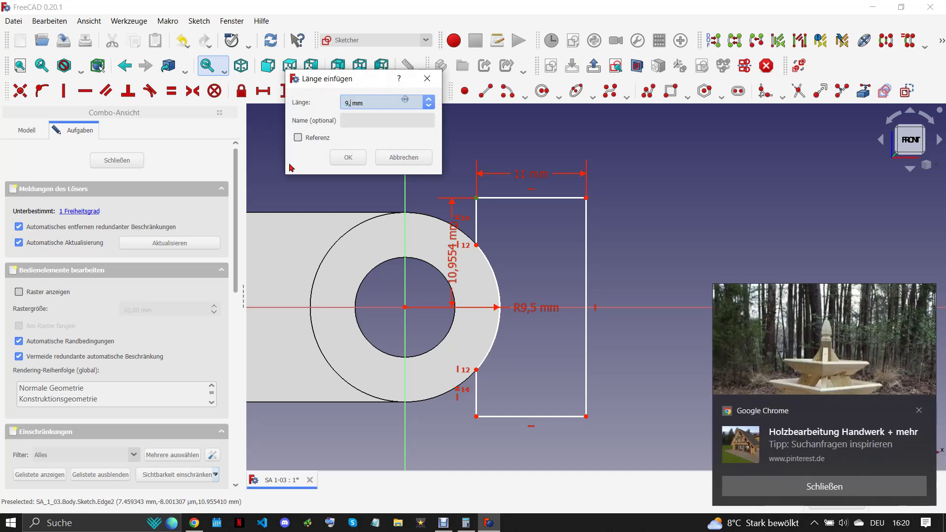
left_click(919, 411)
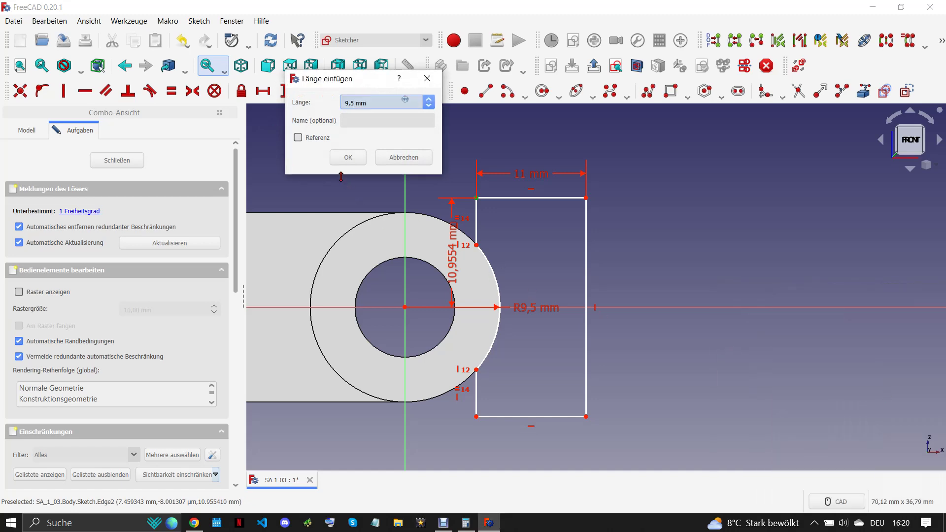
left_click(345, 158)
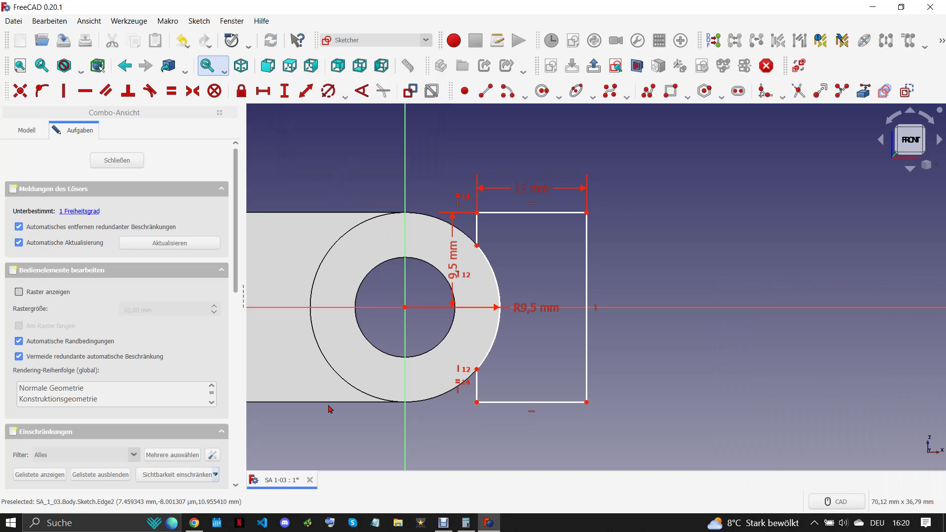
left_click(195, 523)
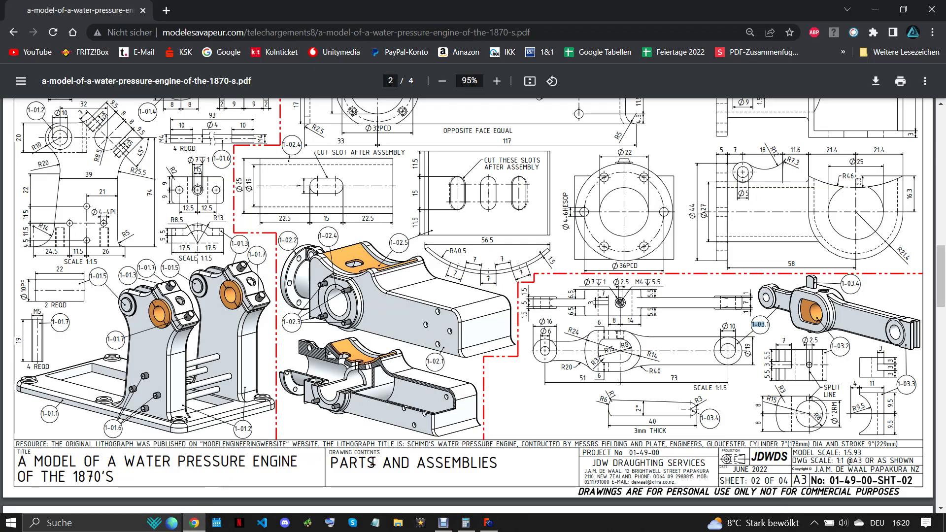
left_click(489, 523)
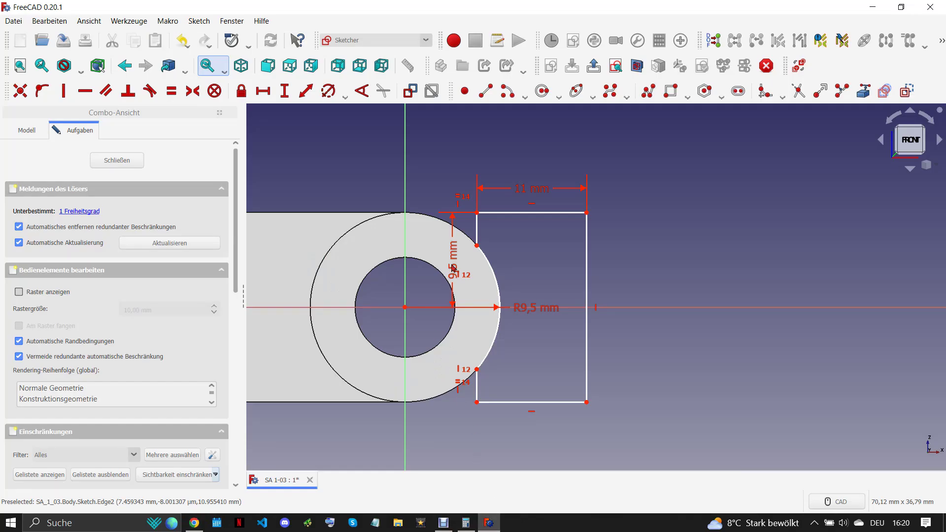
Set a 4 mm horizontal distance at the top-left corner and close the sketch.
left_click(478, 214)
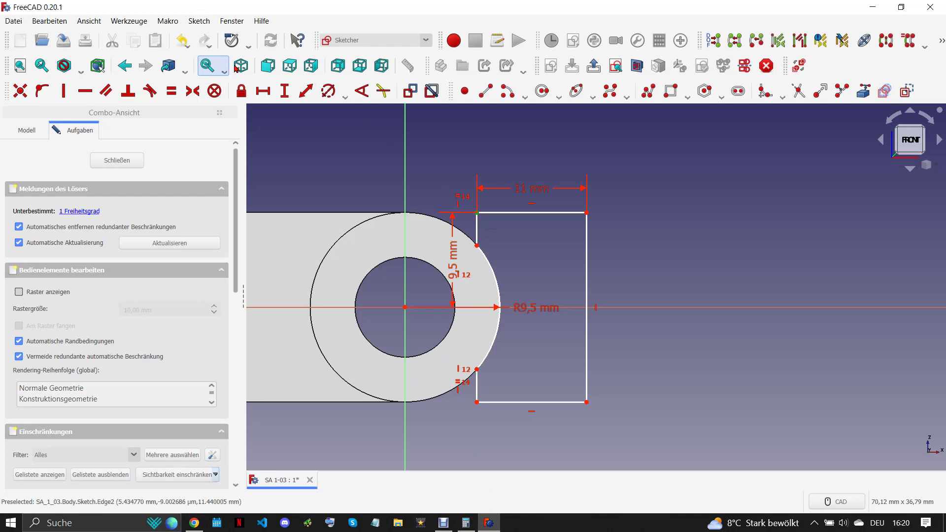
left_click(270, 96)
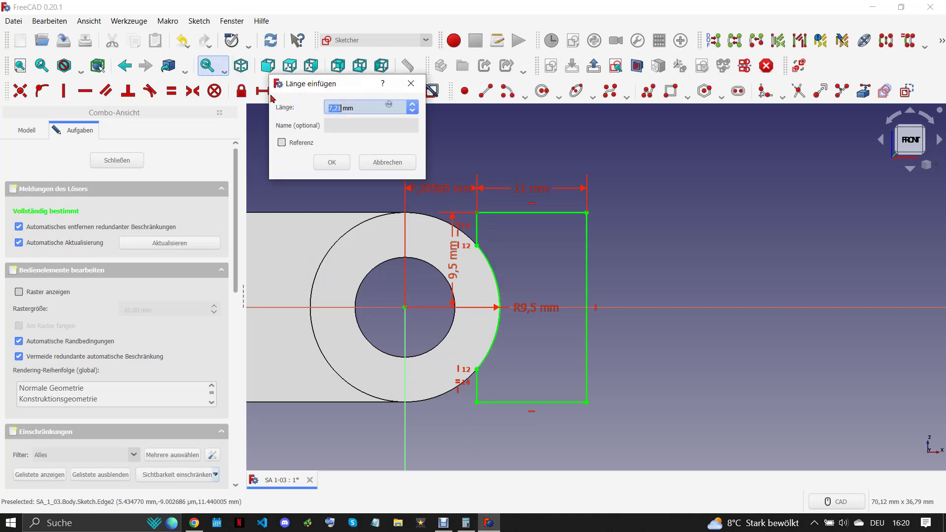
left_click(331, 162)
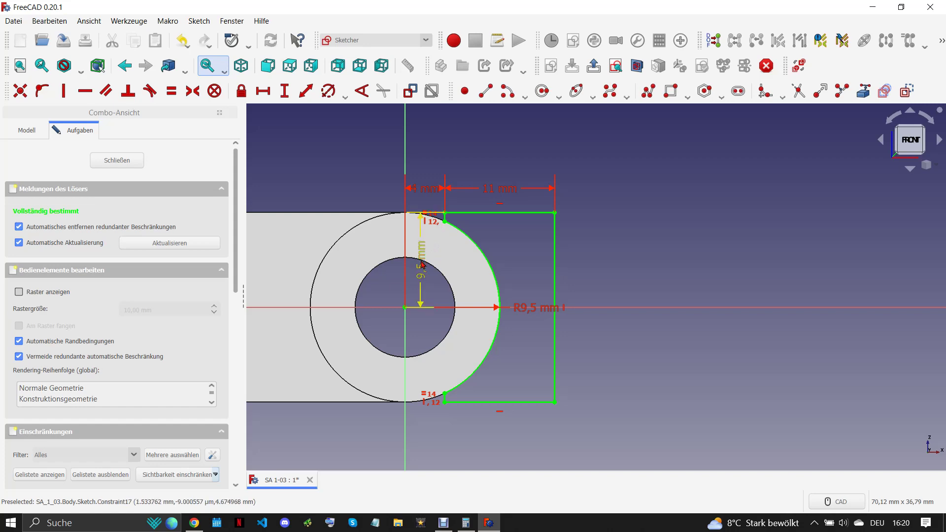
left_click(195, 524)
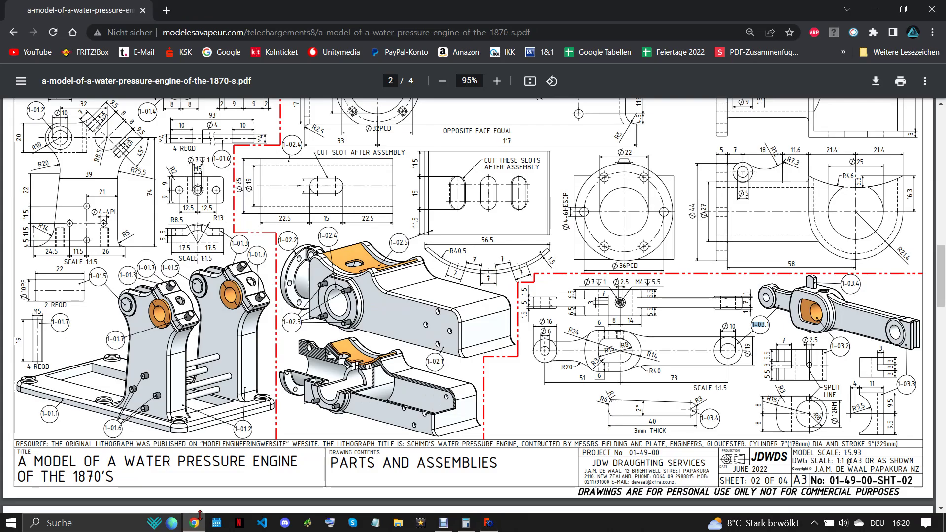
left_click(489, 521)
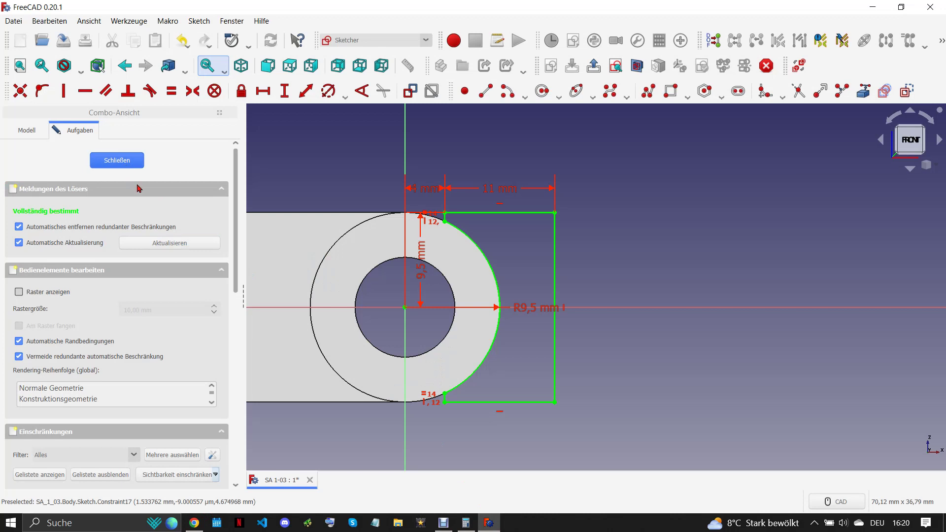
left_click(117, 160)
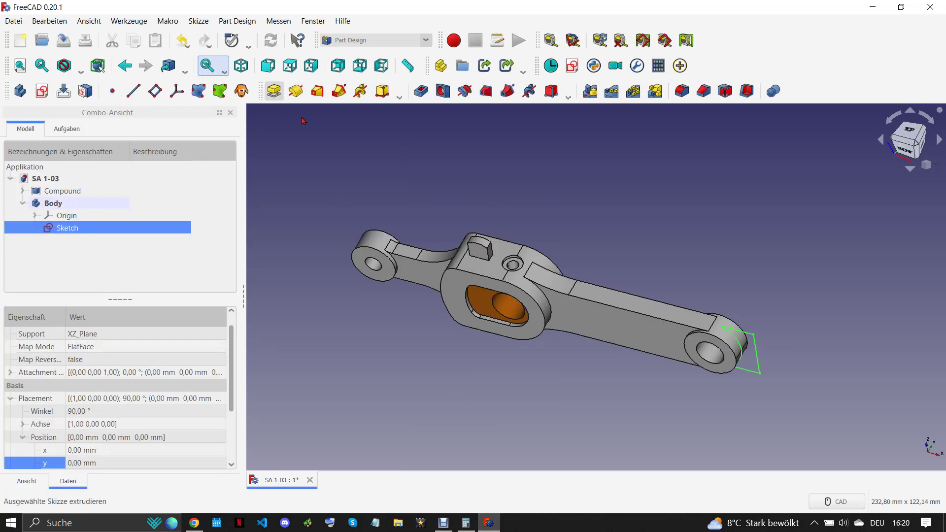
Pad the end-block sketch 9 mm, symmetric to its plane.
type("9")
left_click(19, 318)
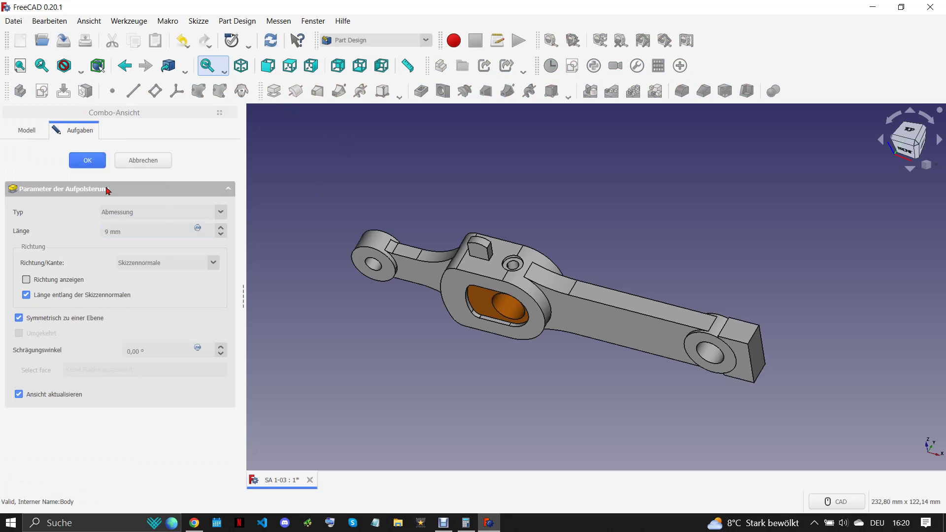
scroll(740, 330, "up", 2)
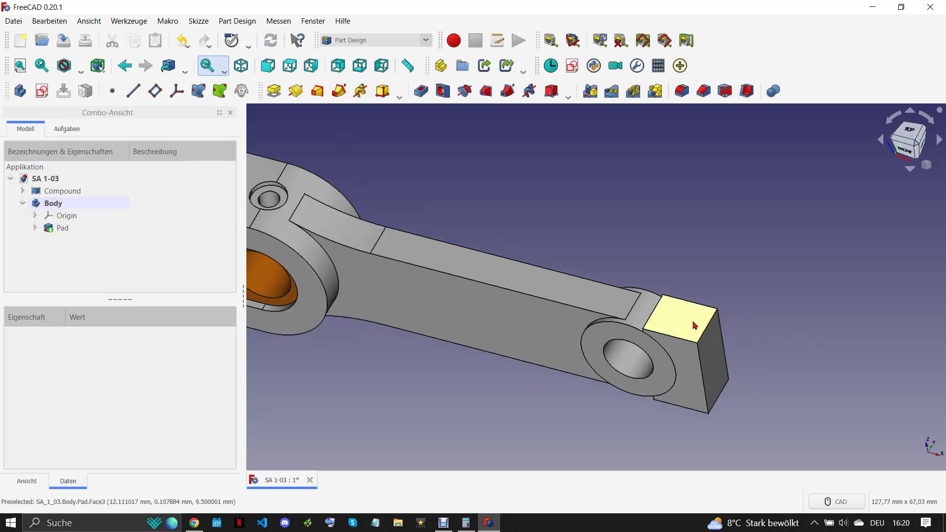
Start a new sketch on the new block's end face.
left_click(695, 325)
scroll(690, 323, "down", 1)
scroll(690, 323, "down", 1)
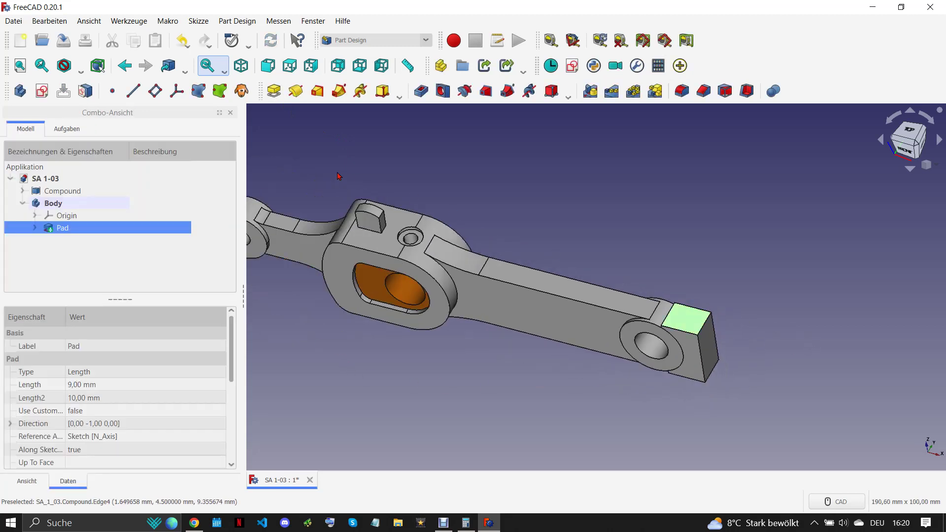
left_click(42, 92)
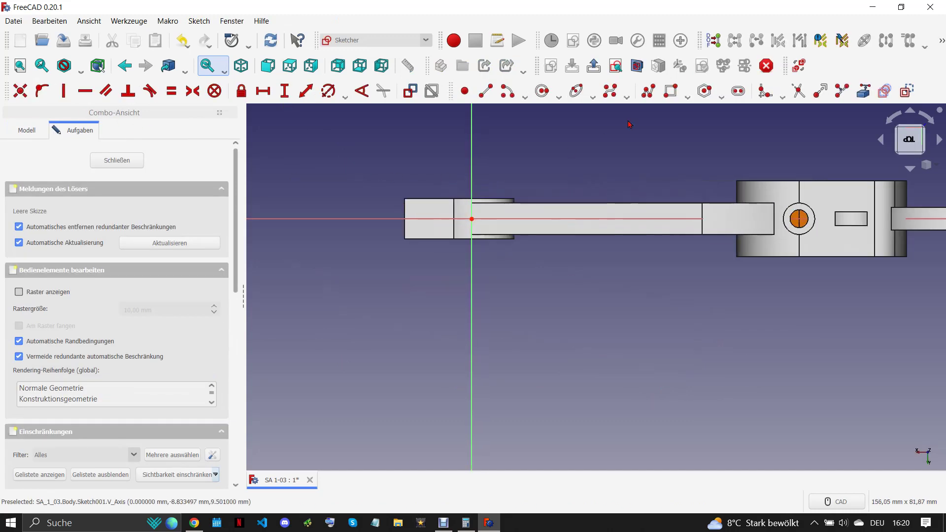
Reference the block's left edge and draw the slot rectangle against it.
left_click(863, 90)
scroll(458, 212, "up", 3)
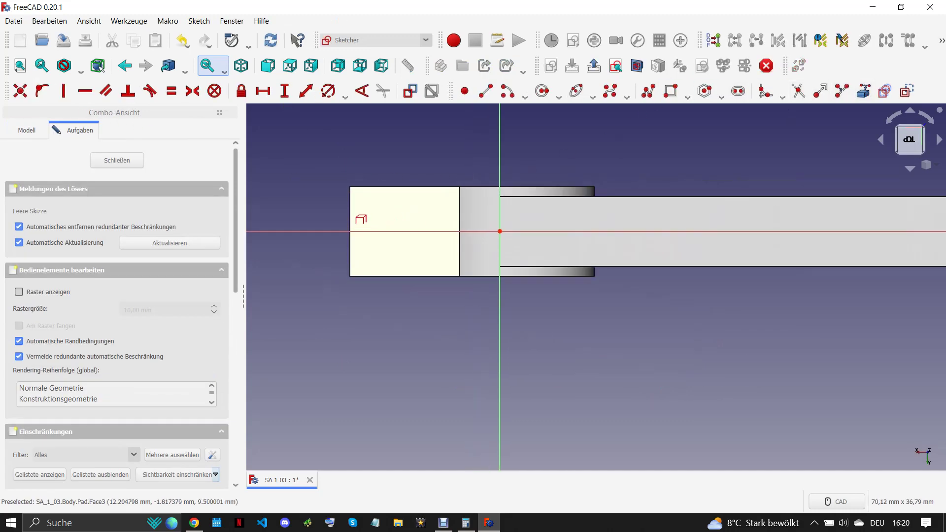
left_click(350, 210)
left_click(671, 91)
scroll(345, 212, "up", 3)
left_click(357, 226)
left_click(402, 274)
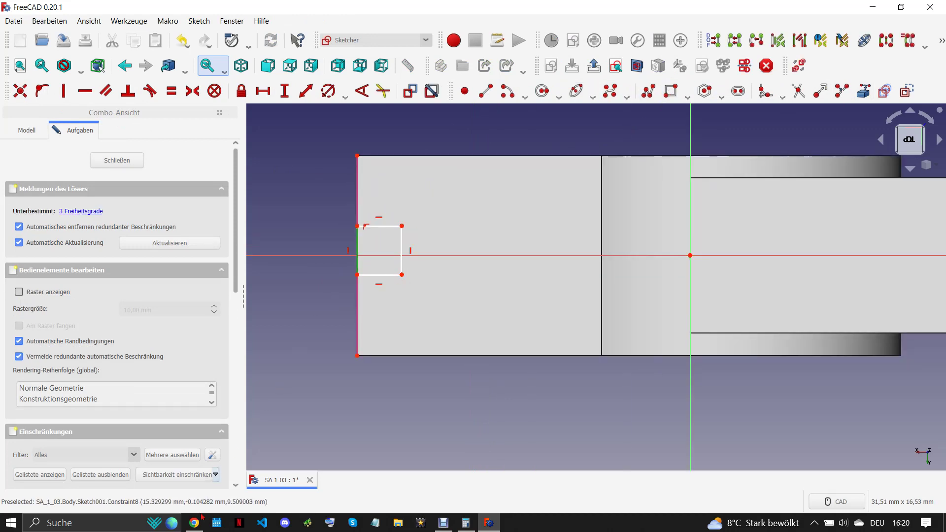
left_click(195, 523)
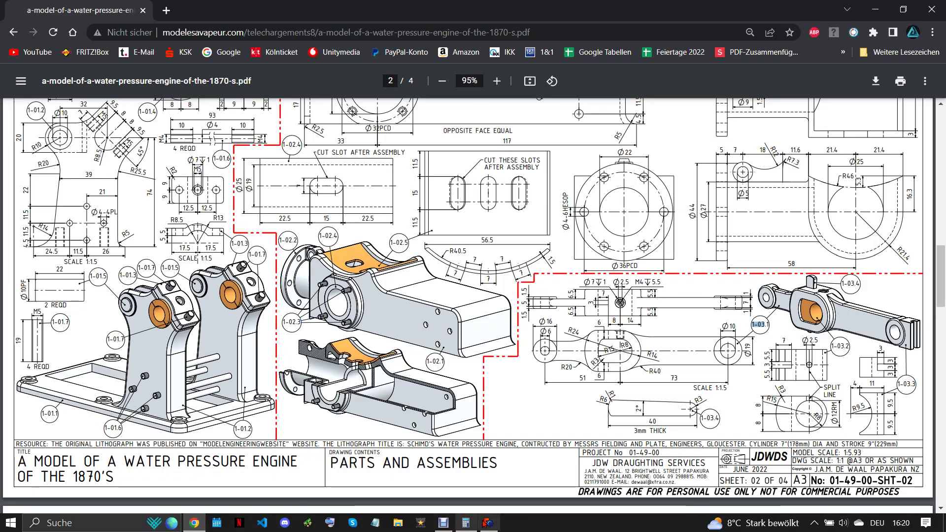
left_click(489, 523)
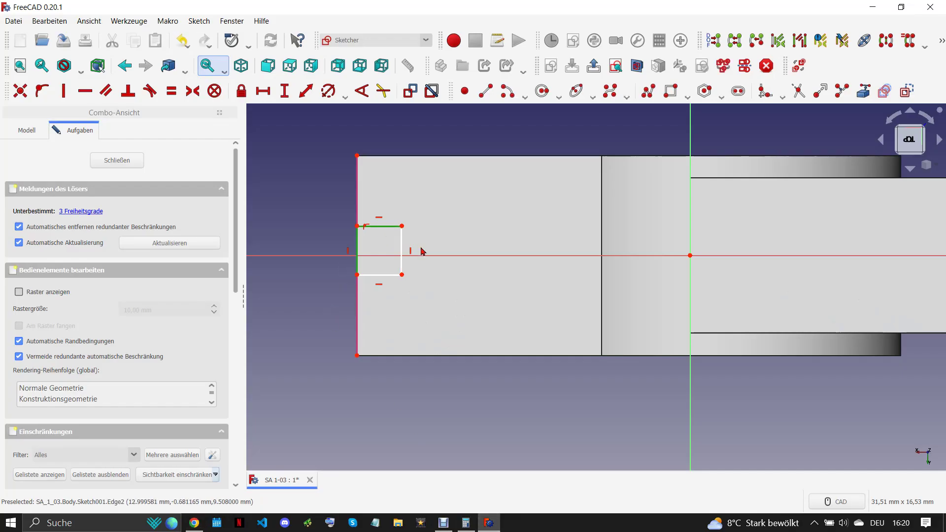
Make the rectangle square, symmetric about the horizontal axis, with a 3 mm left edge.
key("e")
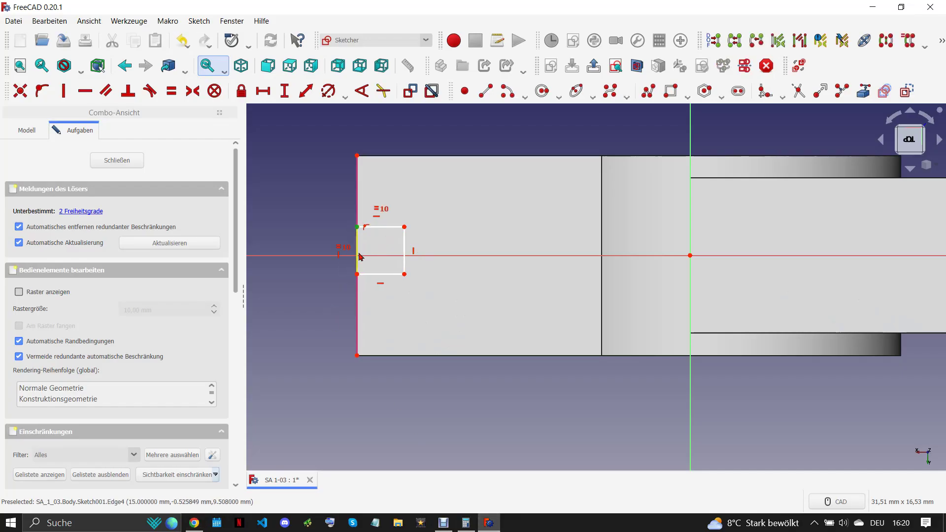
left_click(371, 256)
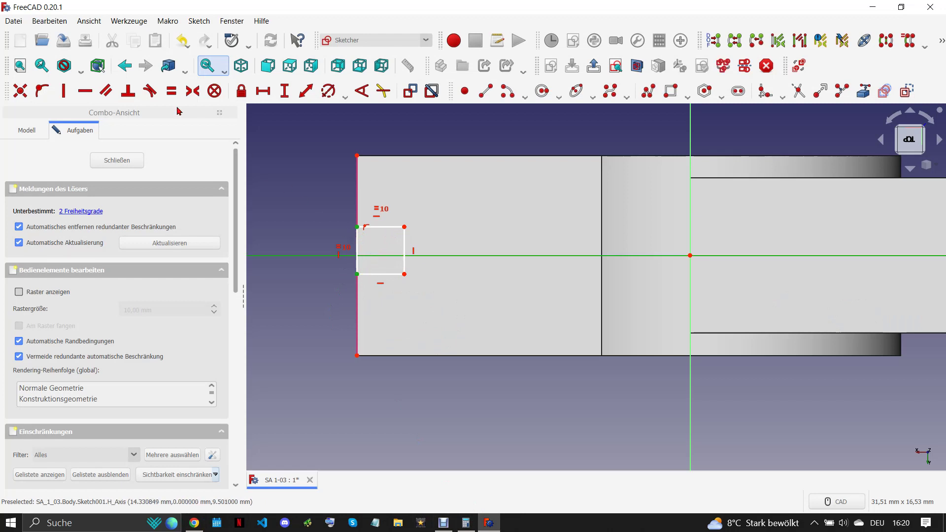
left_click(192, 90)
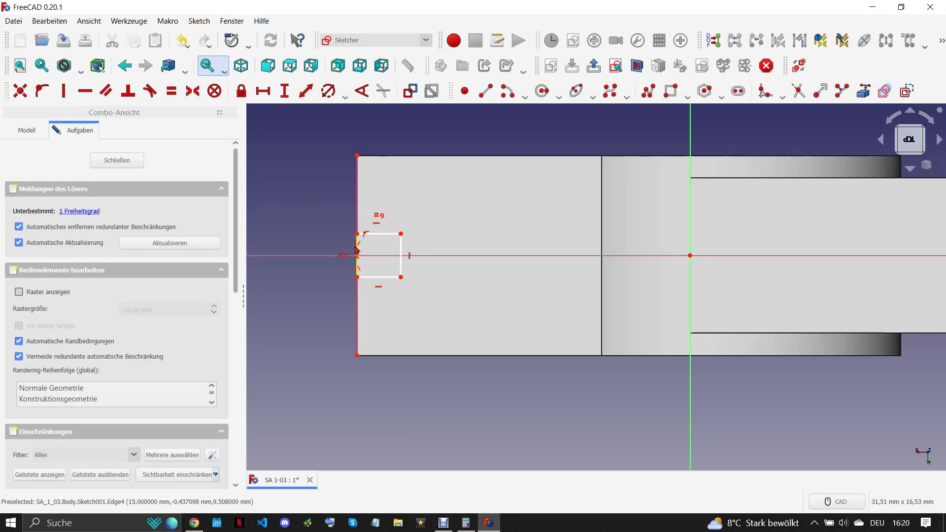
left_click(357, 255)
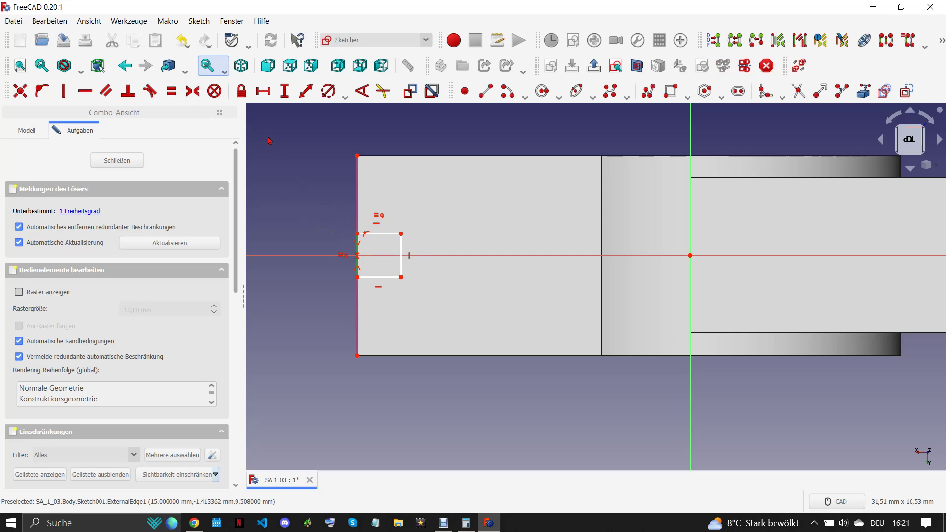
left_click(285, 91)
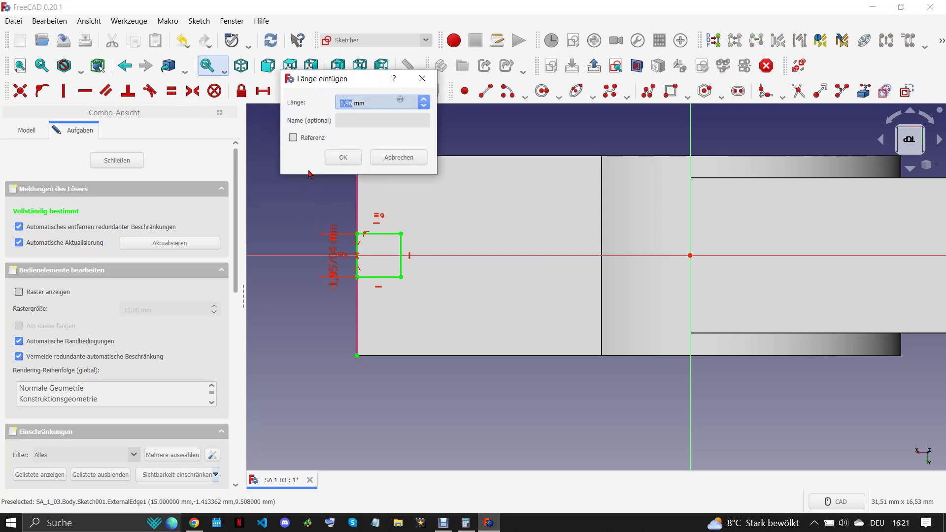
left_click(343, 158)
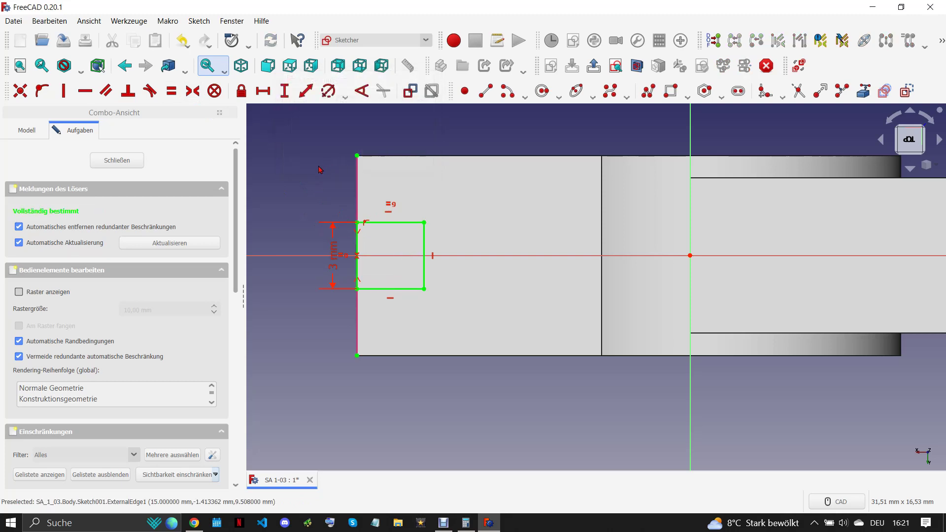
Pocket the slot sketch with the Durch alles (through all) type.
left_click(116, 161)
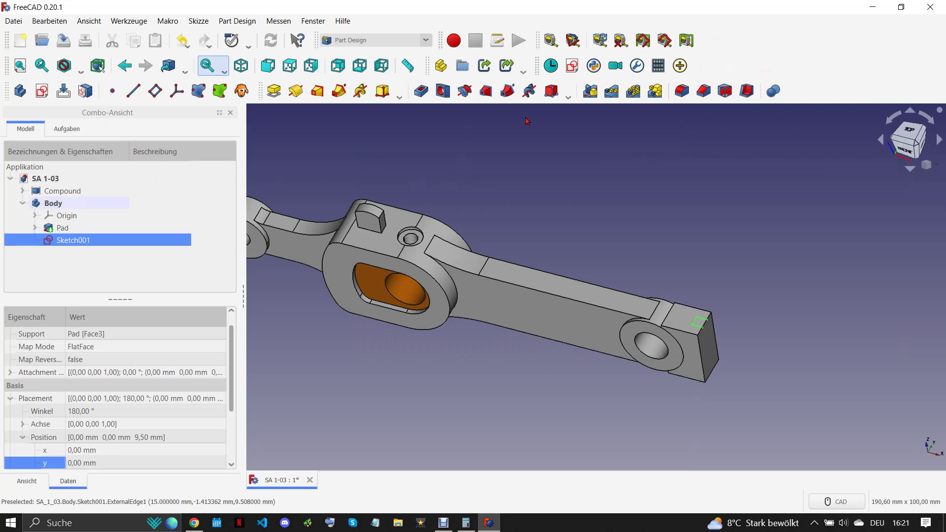
left_click(422, 92)
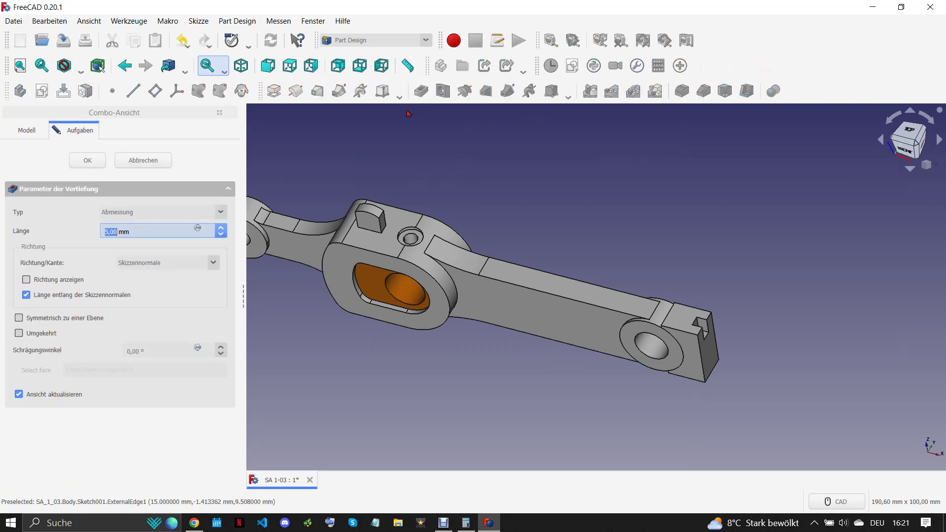
left_click(172, 215)
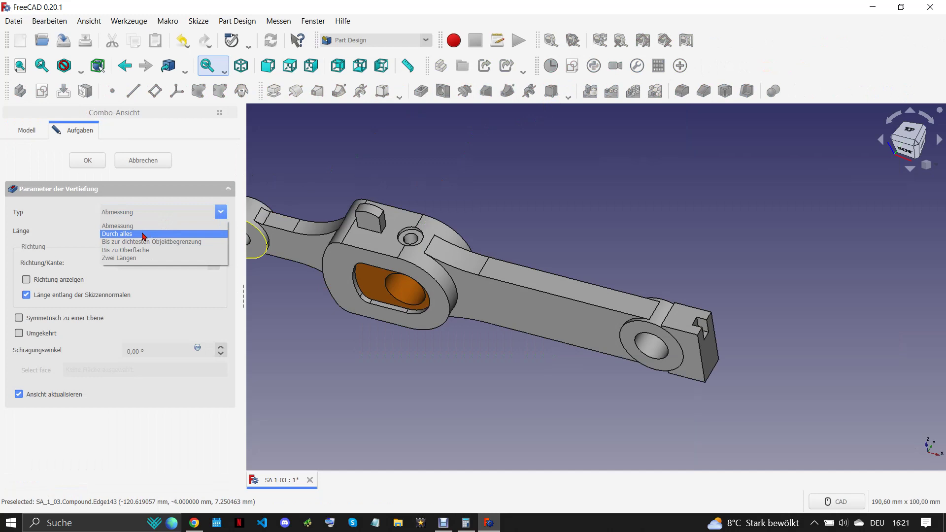
left_click(143, 235)
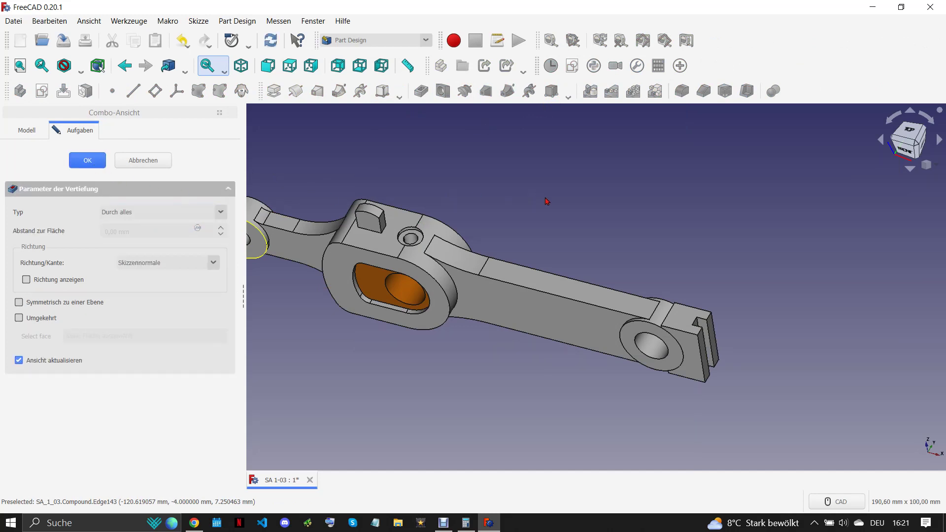
key("Return")
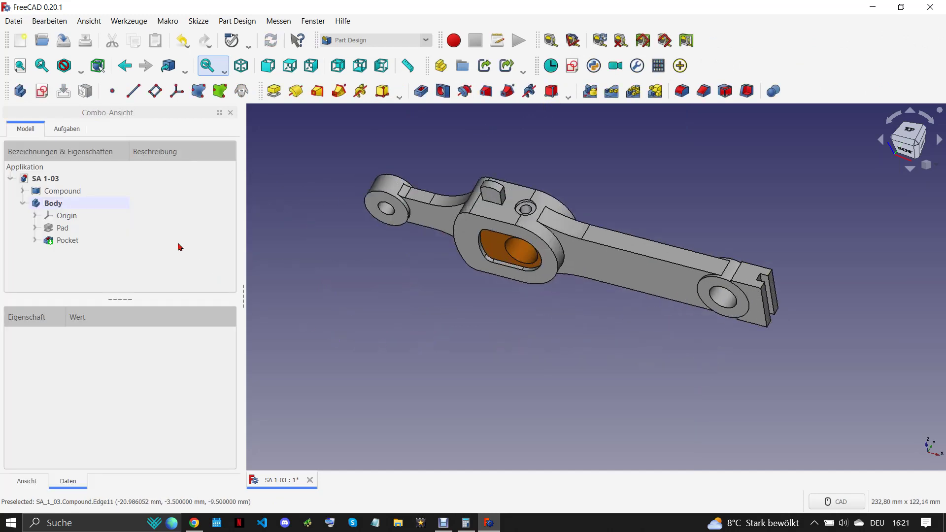
Move the Body into the Compound in the model tree.
left_click(22, 203)
left_click(60, 203)
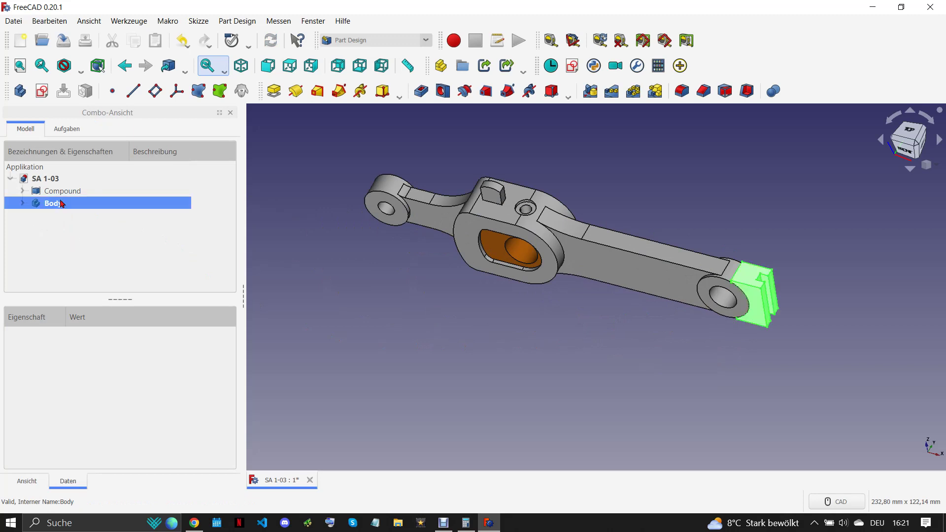
left_click_drag(60, 203, 60, 191)
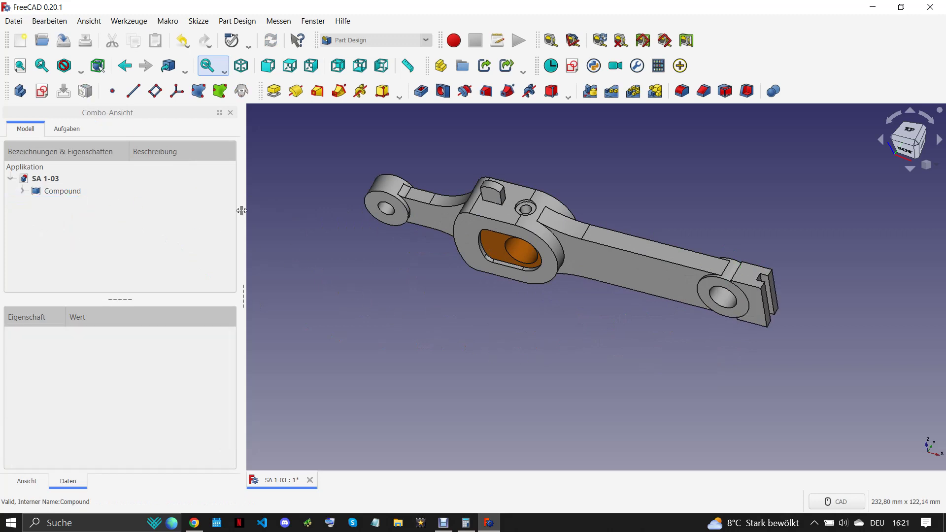
Save SA 1-03 and close the document.
left_click(14, 21)
left_click(74, 105)
left_click(306, 481)
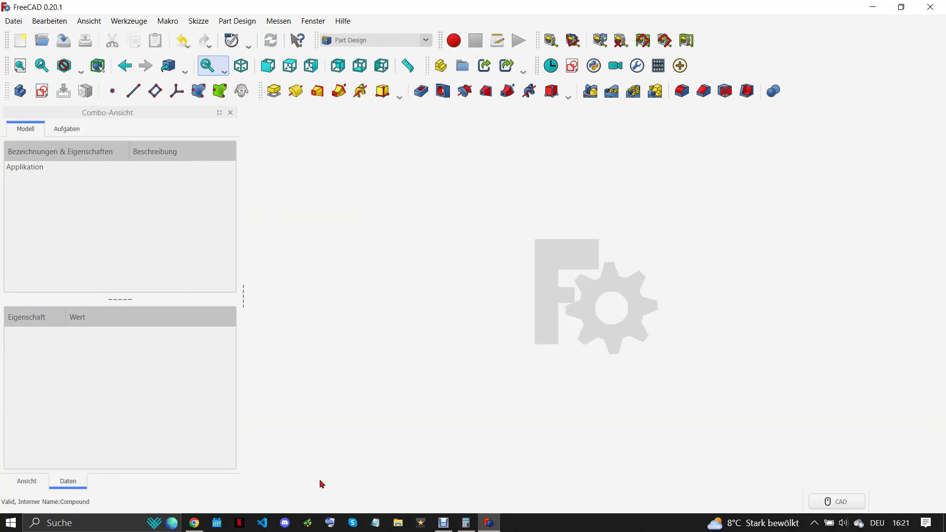
left_click(444, 524)
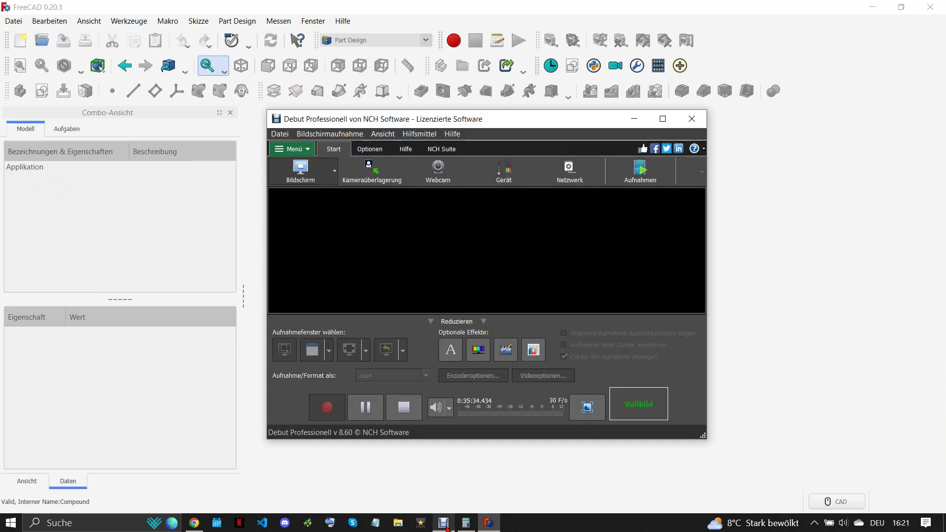